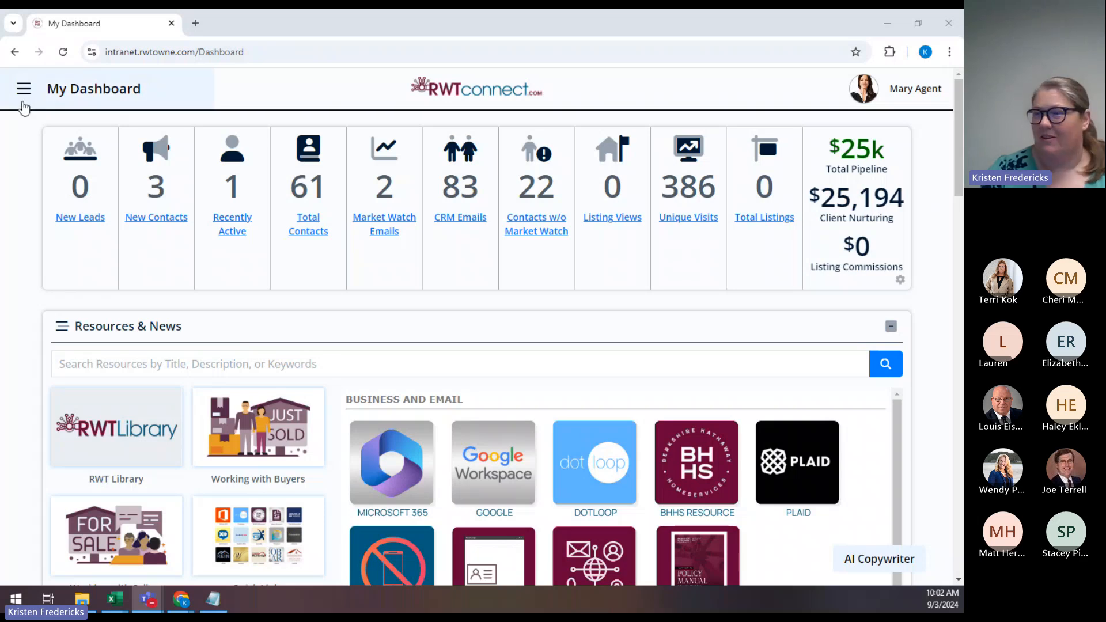
Open the Interior Pages list from the Site Builder section of the main menu.
left_click(23, 92)
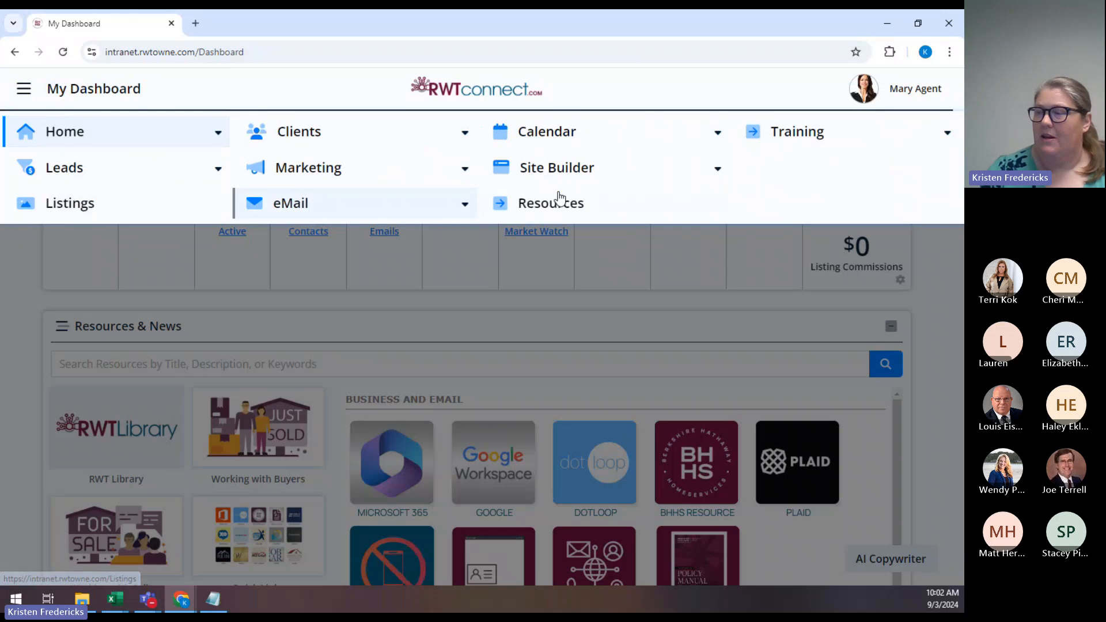
left_click(698, 179)
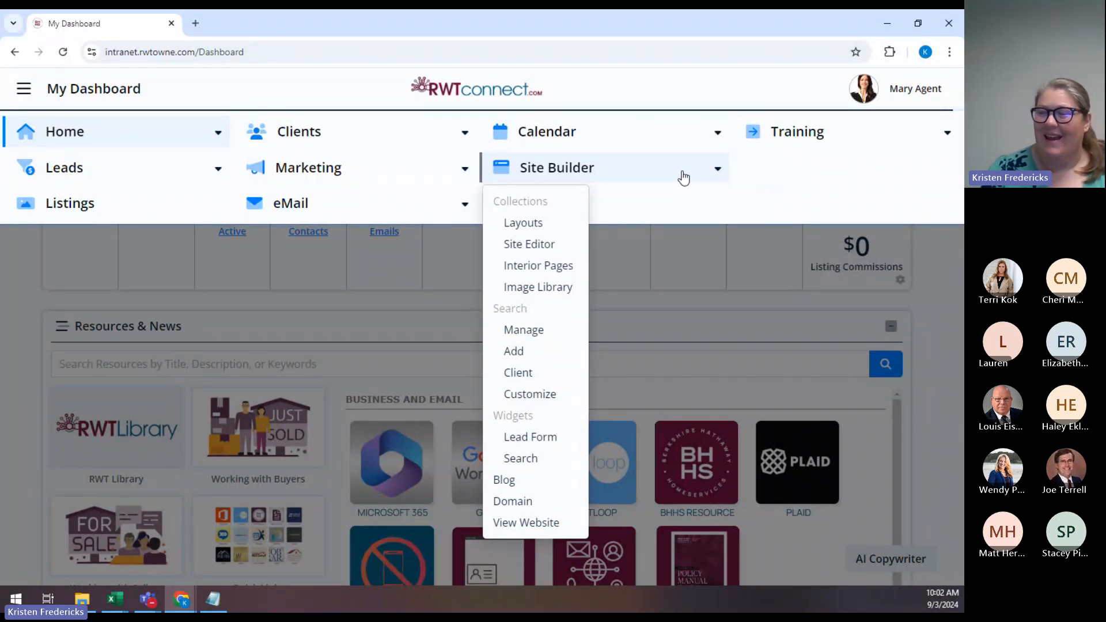
left_click(548, 273)
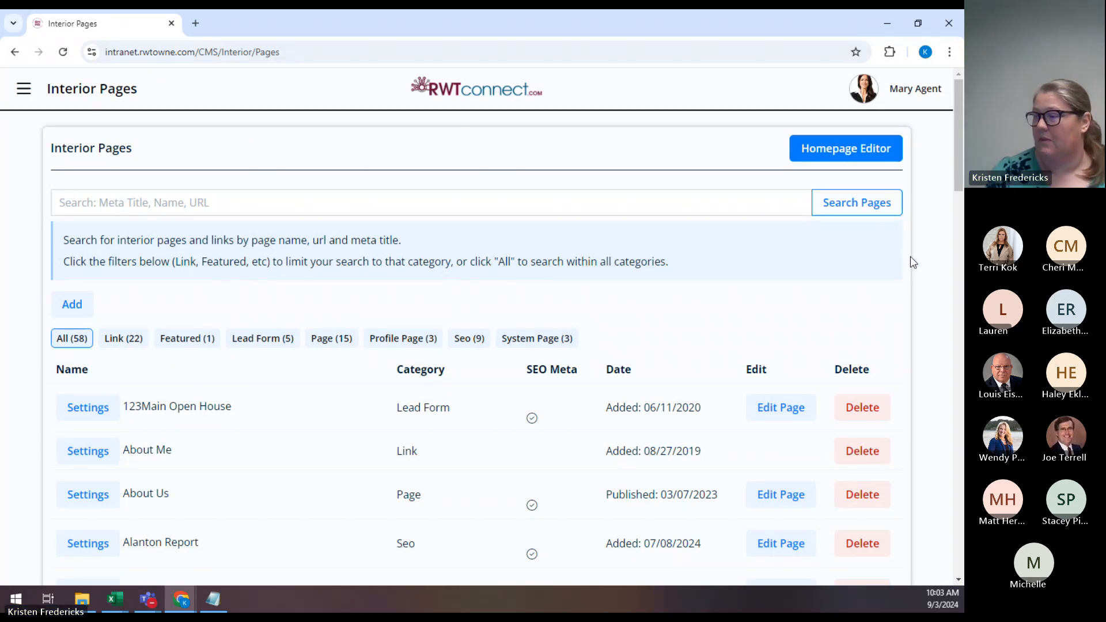
scroll(929, 245, "down", 1)
scroll(929, 246, "up", 1)
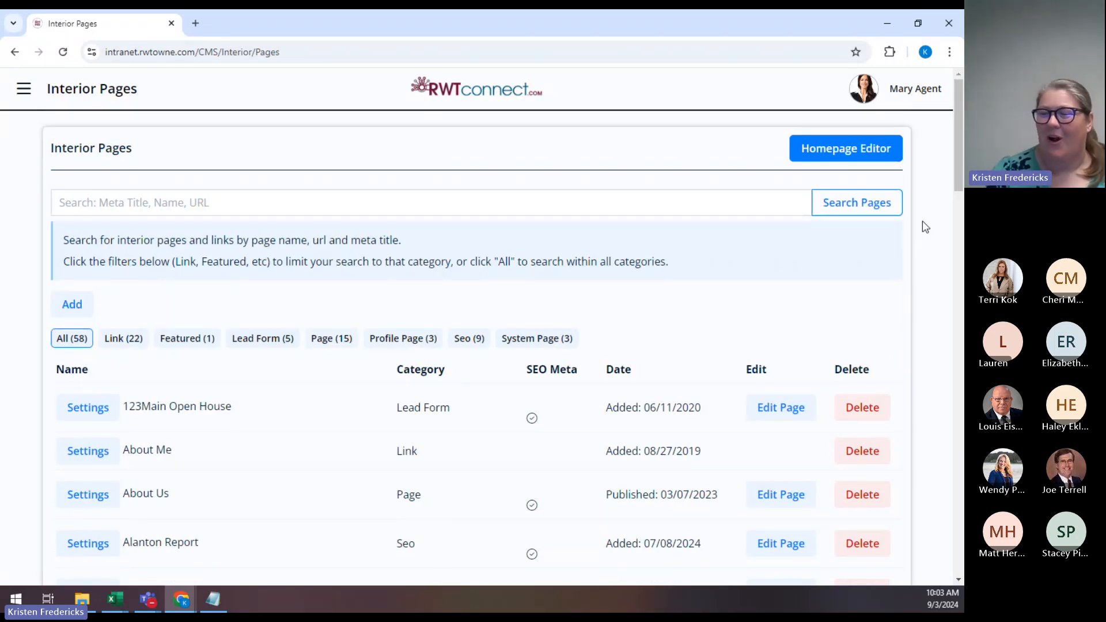
scroll(923, 222, "down", 2)
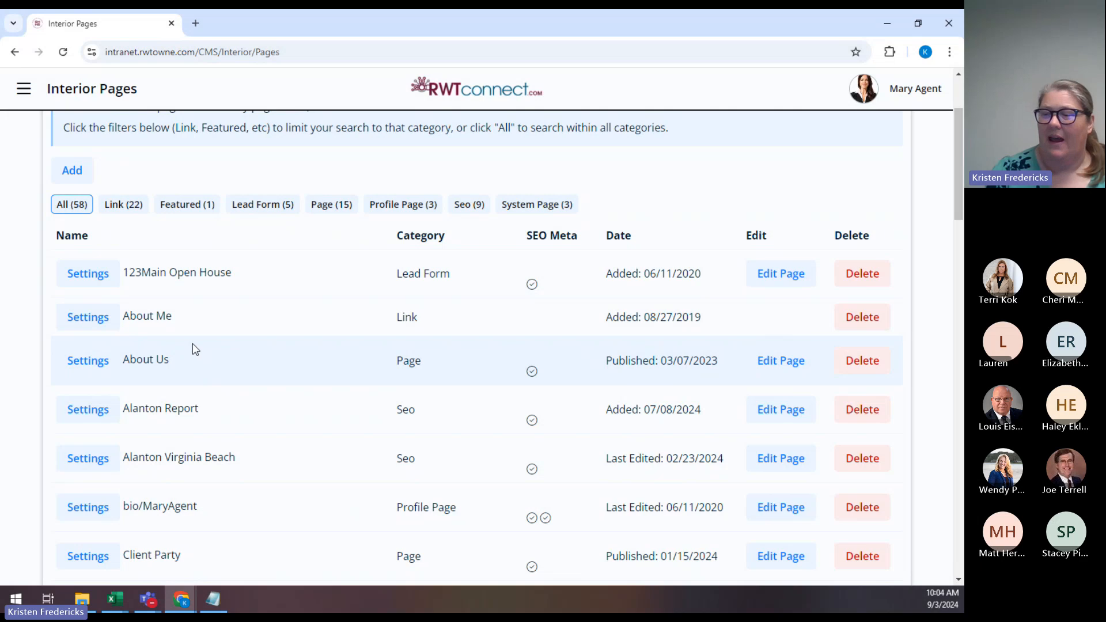
scroll(157, 317, "down", 2)
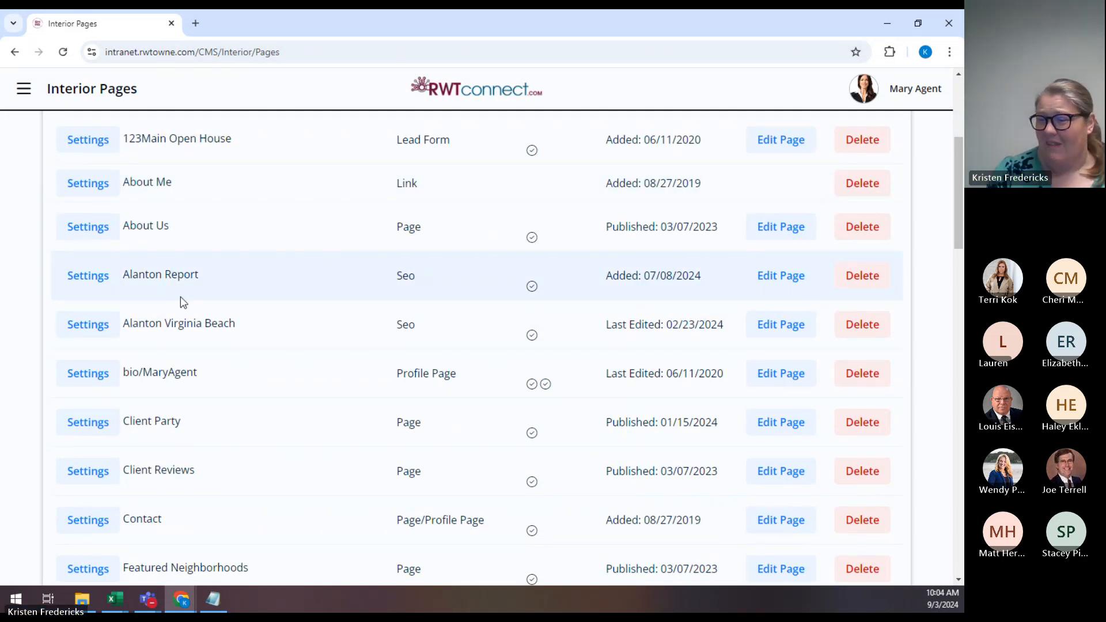
scroll(181, 296, "down", 6)
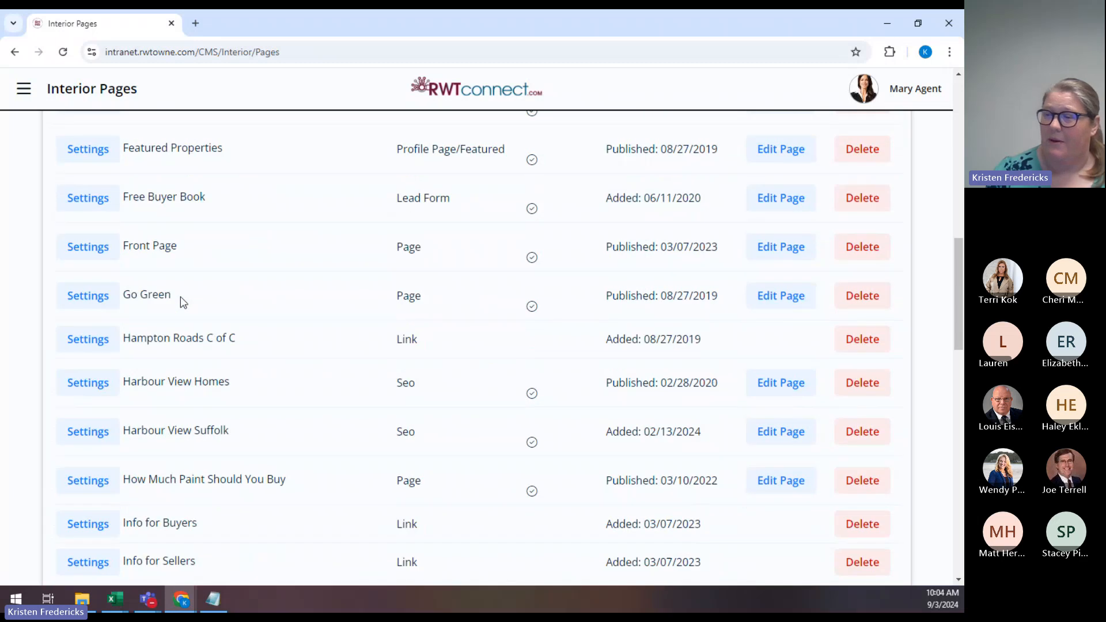
scroll(183, 303, "up", 12)
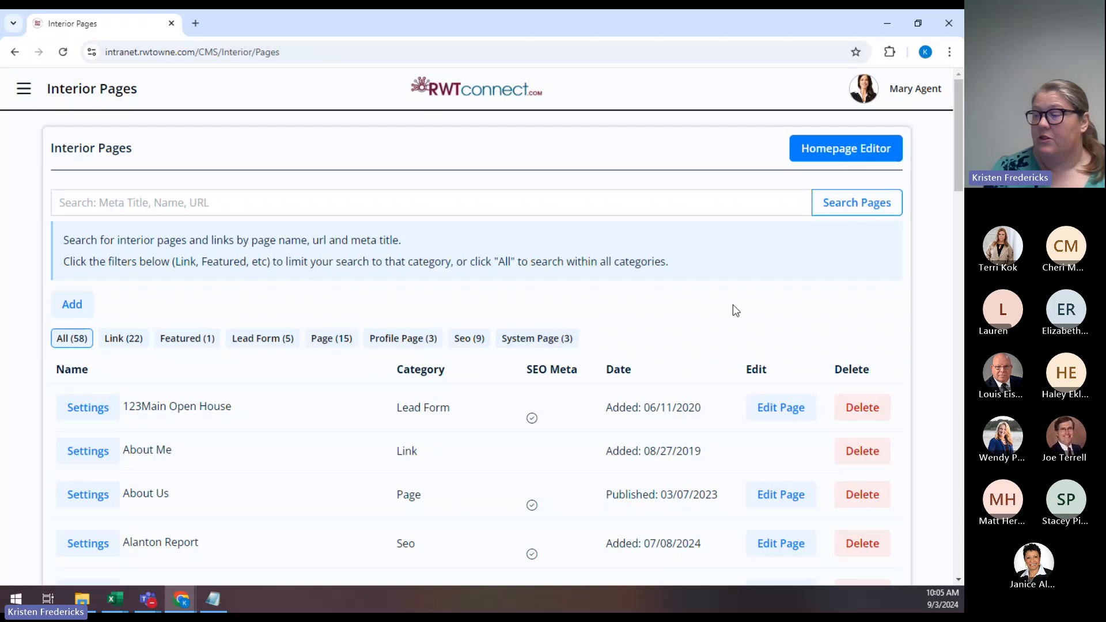
scroll(918, 302, "down", 2)
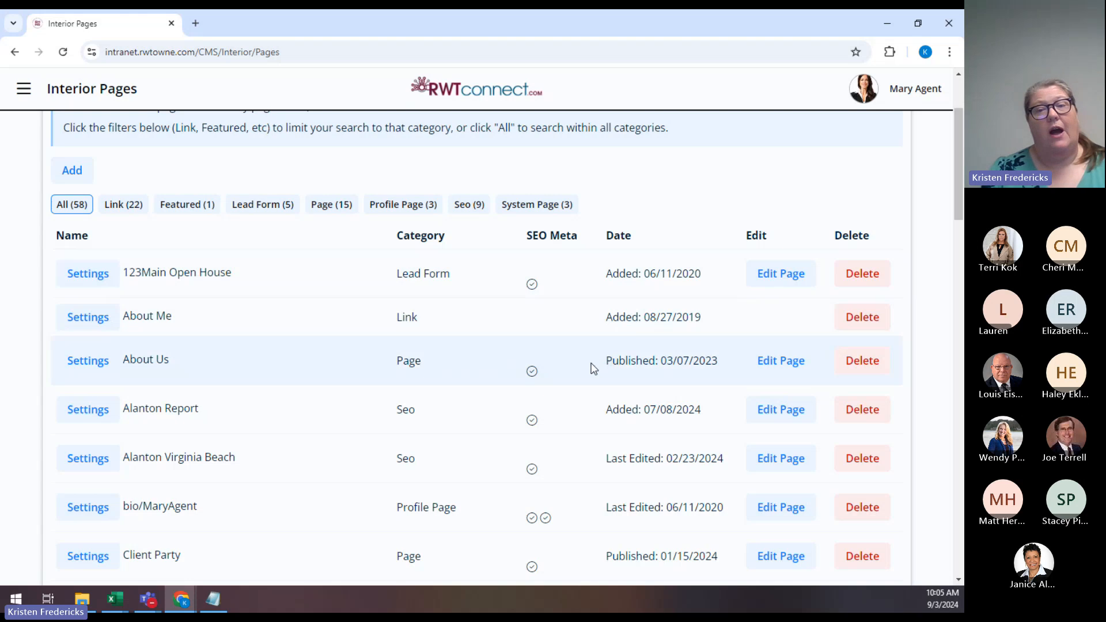
mouse_move(587, 367)
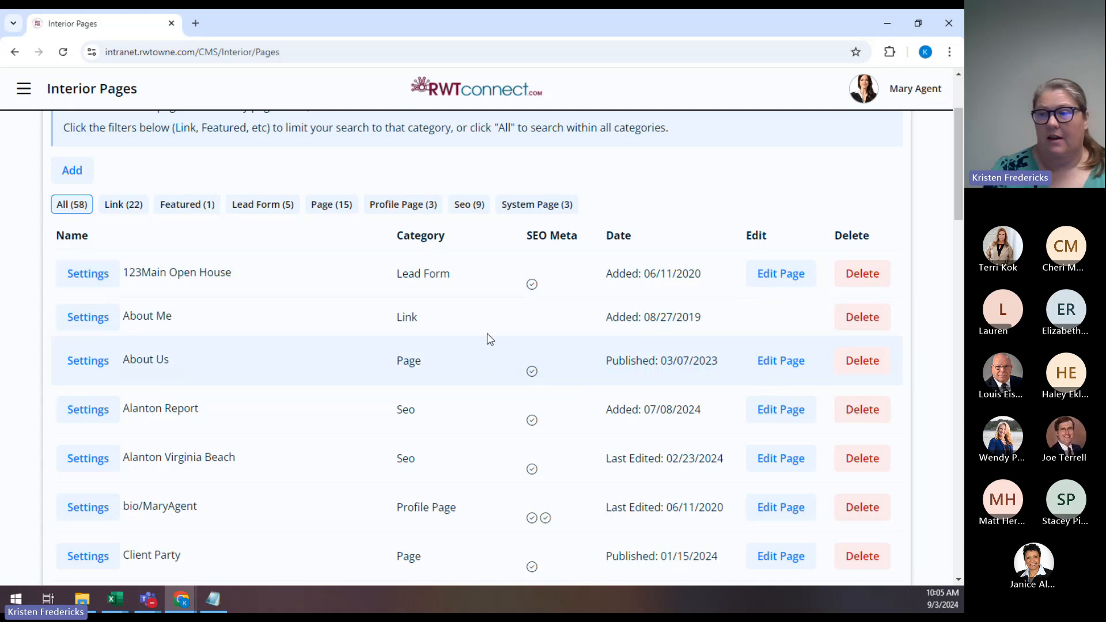
Switch to the rolstonaudain.com browser window and maximize it.
left_click(180, 599)
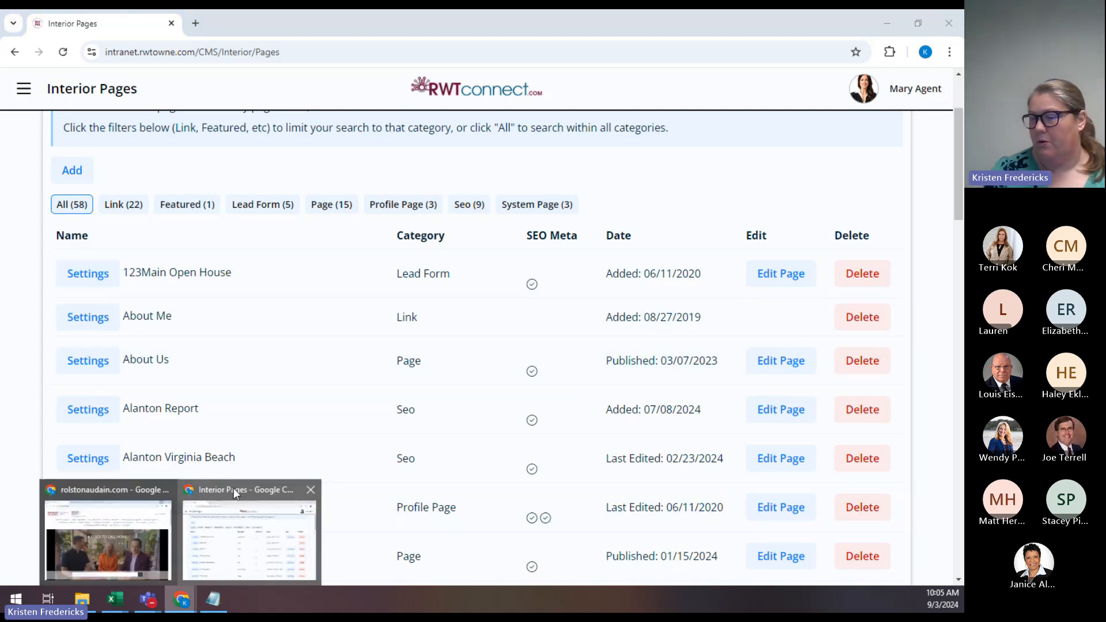
left_click(99, 488)
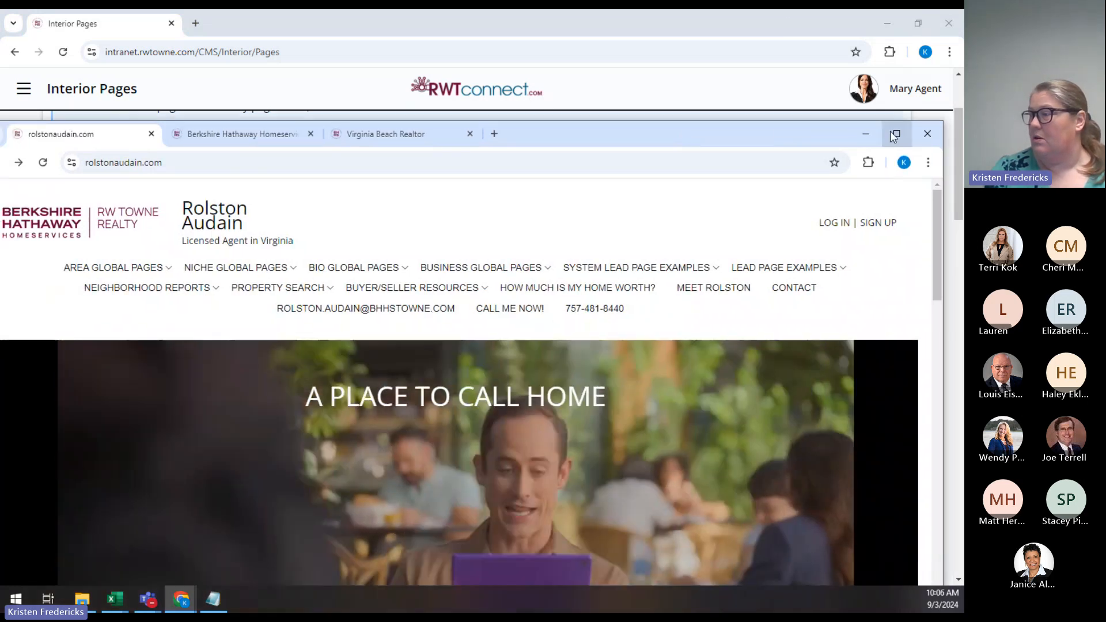
left_click(884, 151)
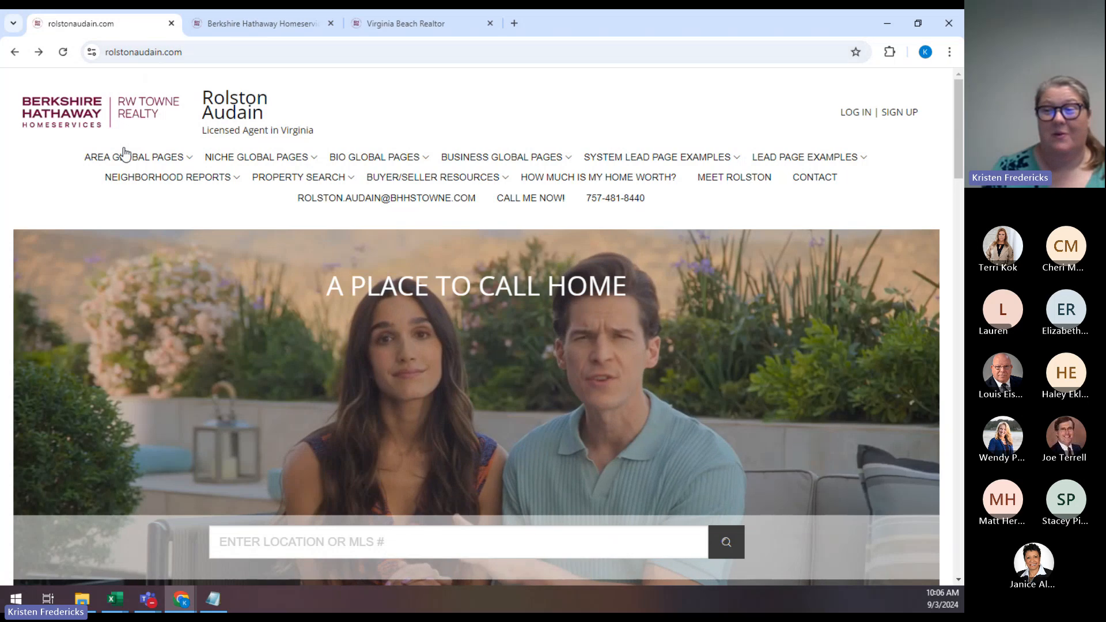
mouse_move(206, 163)
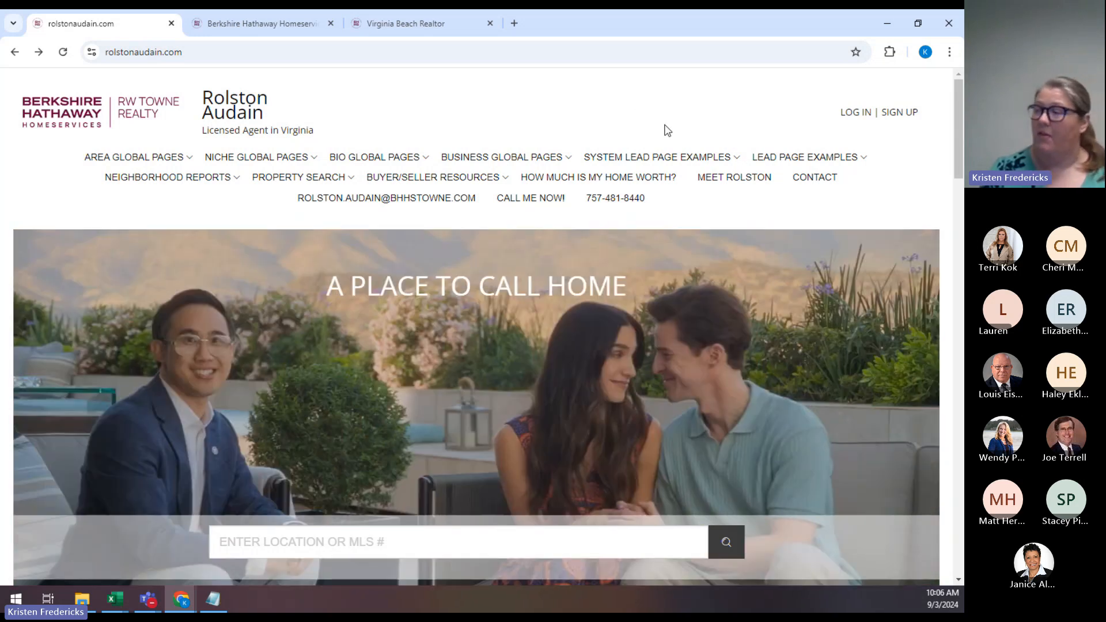
mouse_move(712, 163)
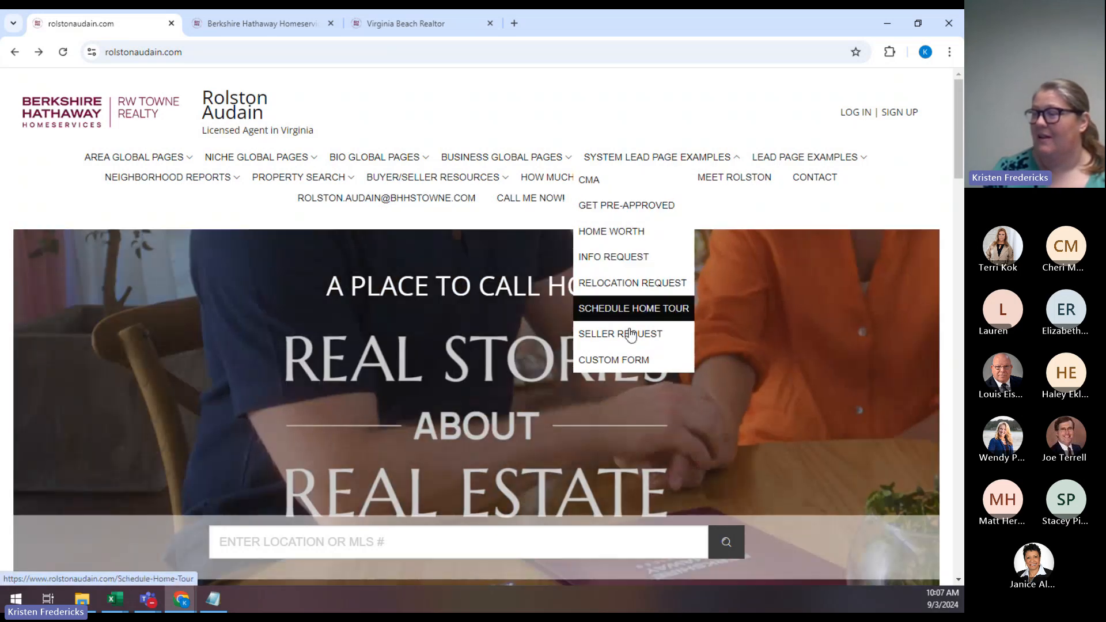
Open the Seller Request example page and scroll through its seller and contact fields.
left_click(631, 334)
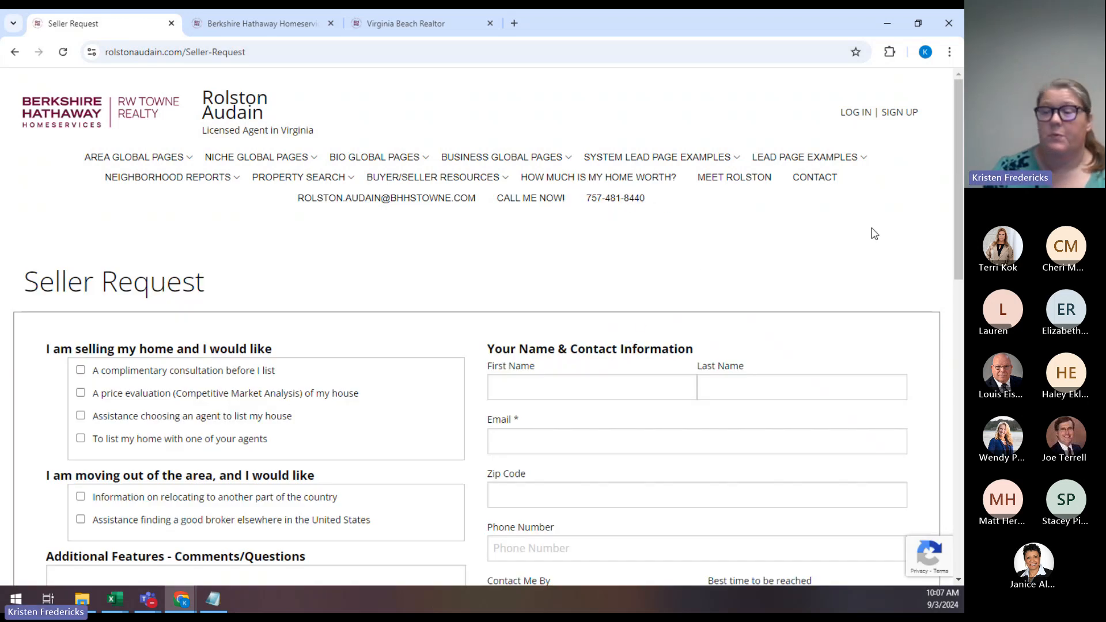
scroll(874, 233, "down", 2)
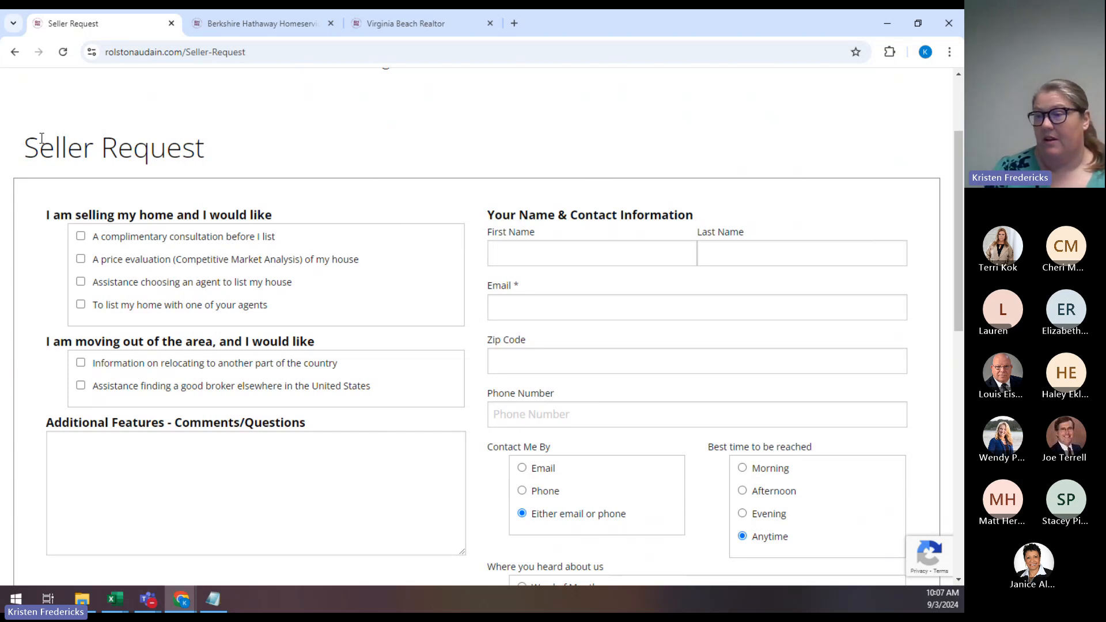
scroll(41, 138, "down", 1)
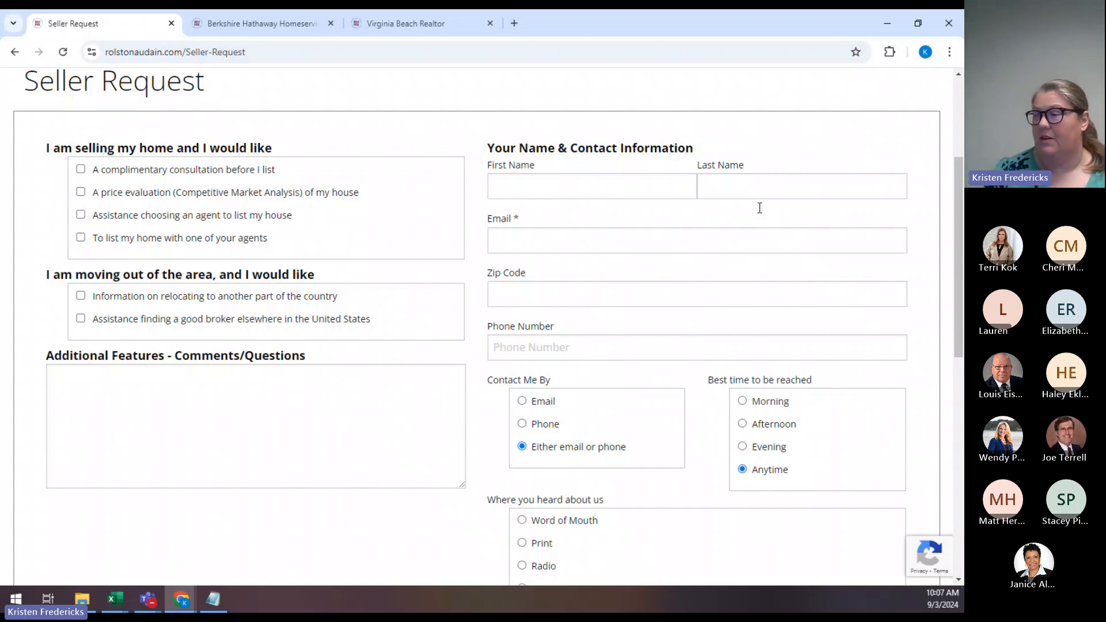
scroll(645, 420, "down", 3)
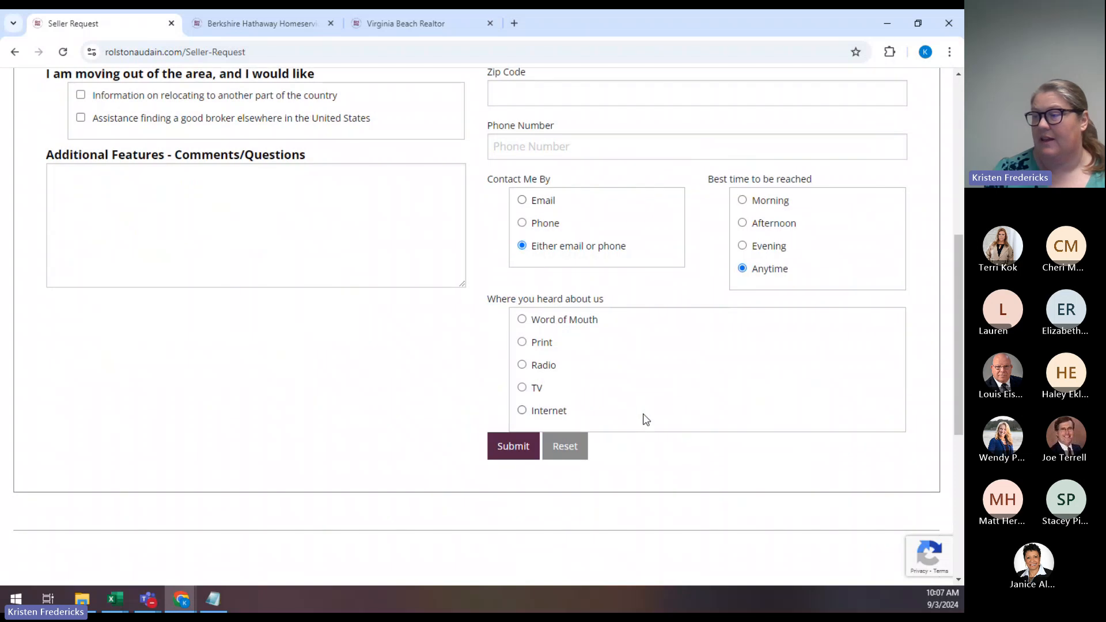
scroll(669, 416, "down", 3)
scroll(670, 415, "up", 9)
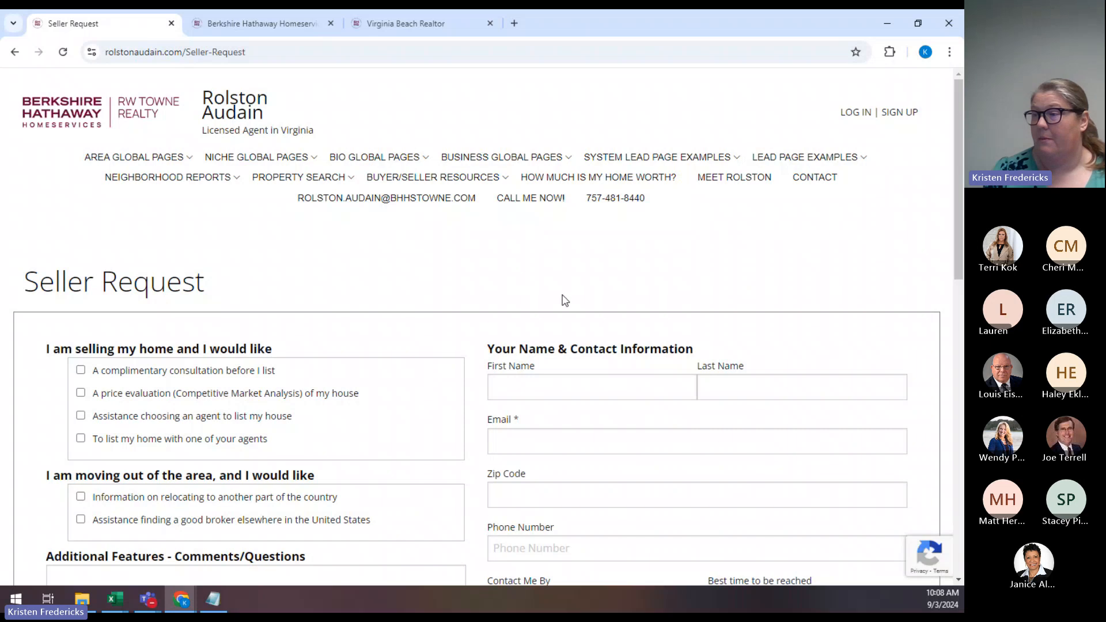
Open the Request Information example page and scroll through its form.
mouse_move(680, 160)
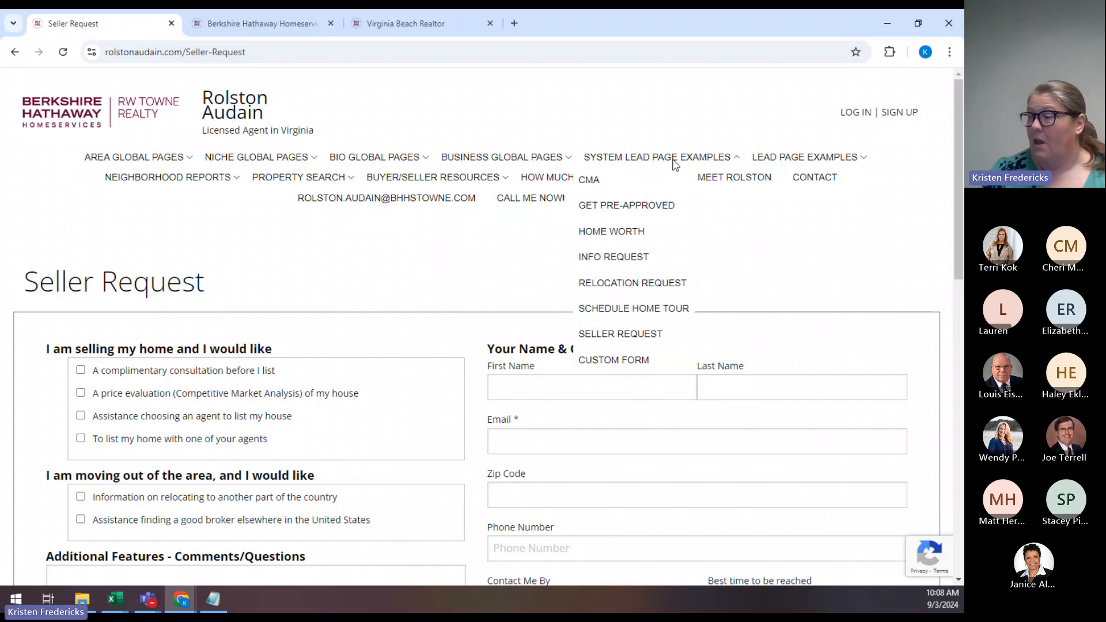
left_click(632, 260)
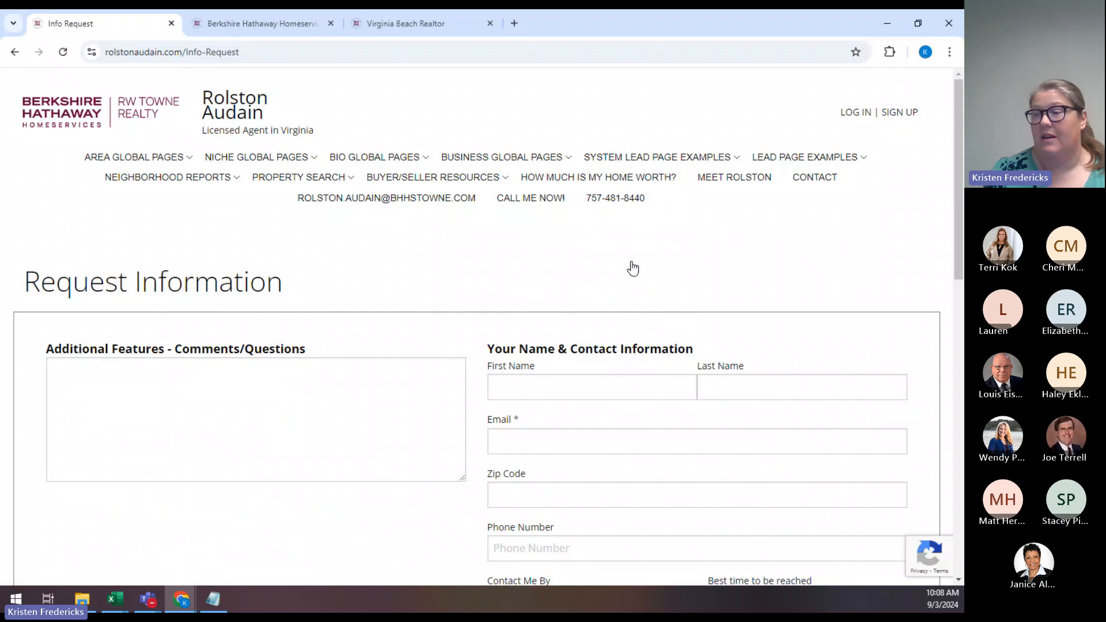
scroll(652, 241, "down", 3)
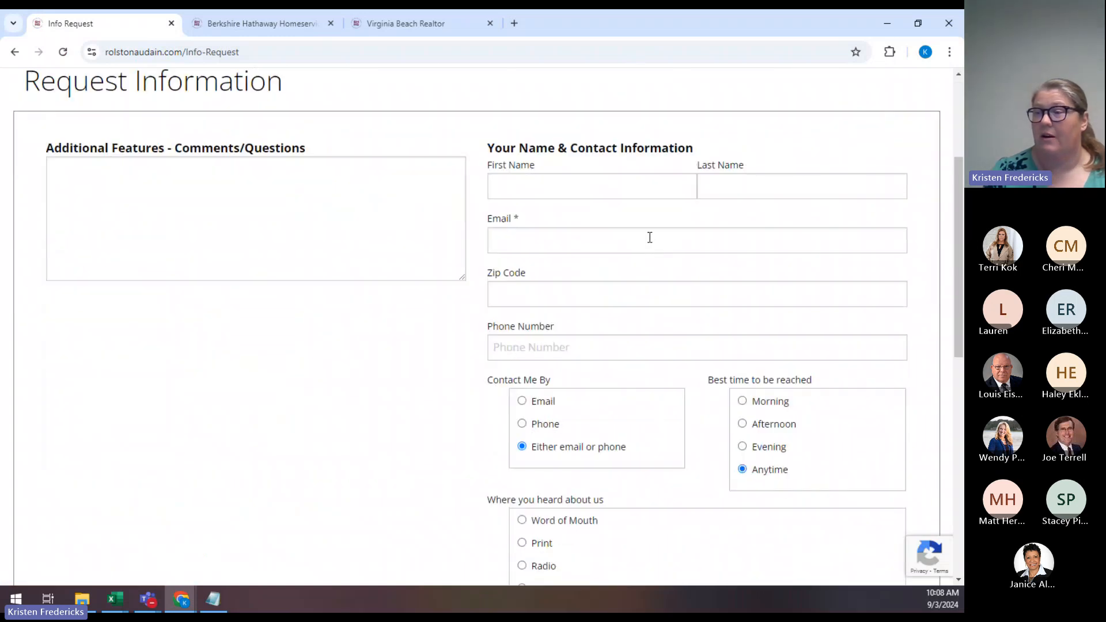
scroll(579, 204, "down", 2)
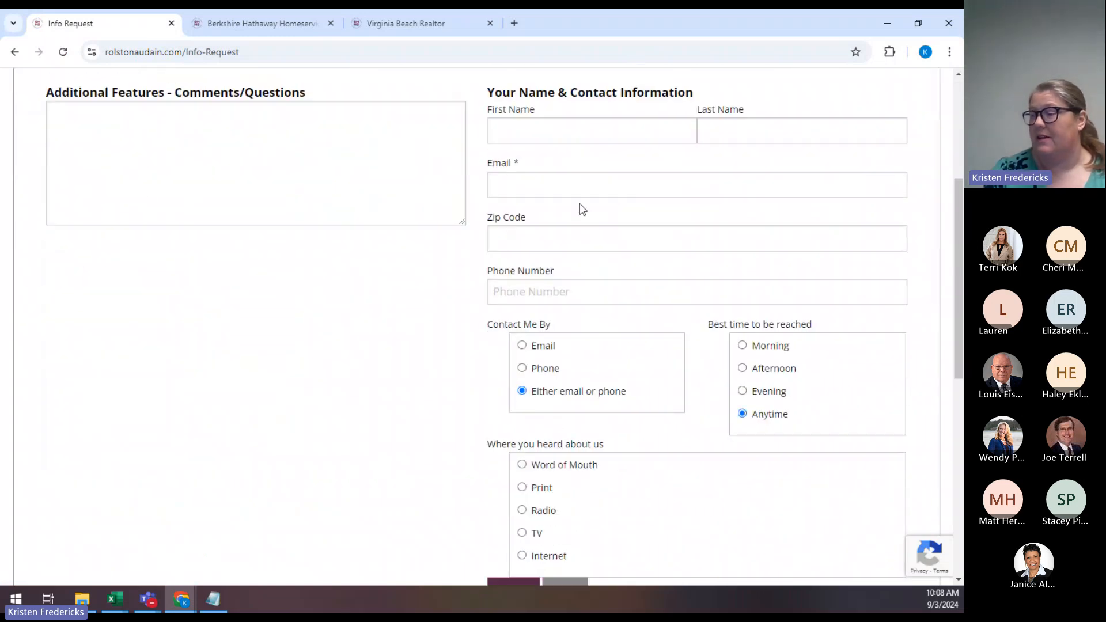
scroll(579, 203, "up", 3)
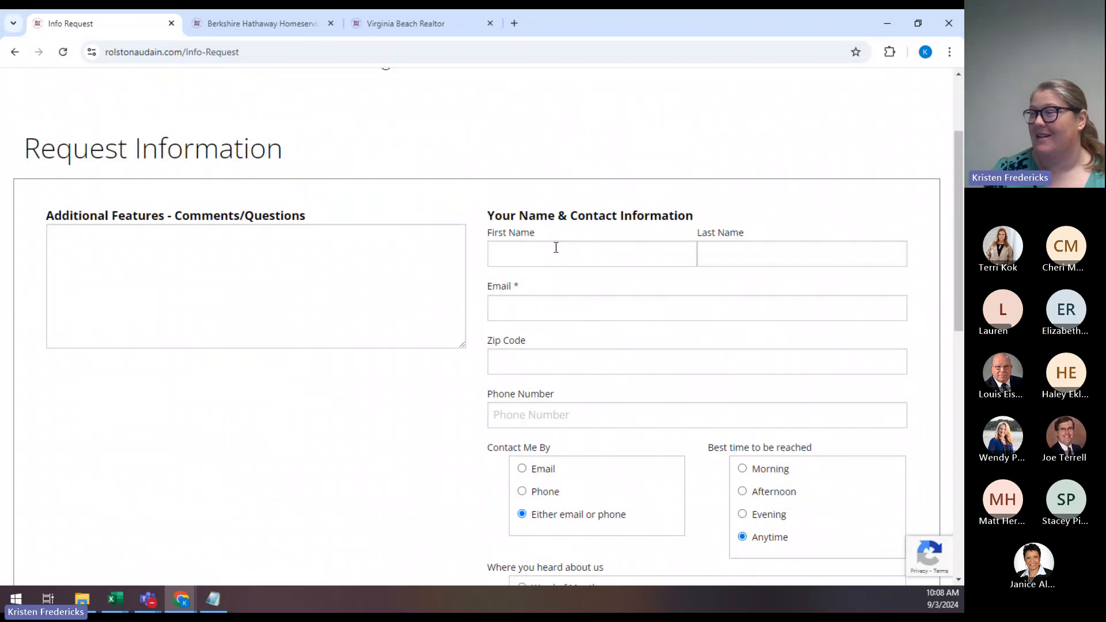
scroll(559, 236, "up", 2)
Open the Competitive Market Analysis page and review its property-type, address and contact fields.
mouse_move(604, 162)
left_click(598, 182)
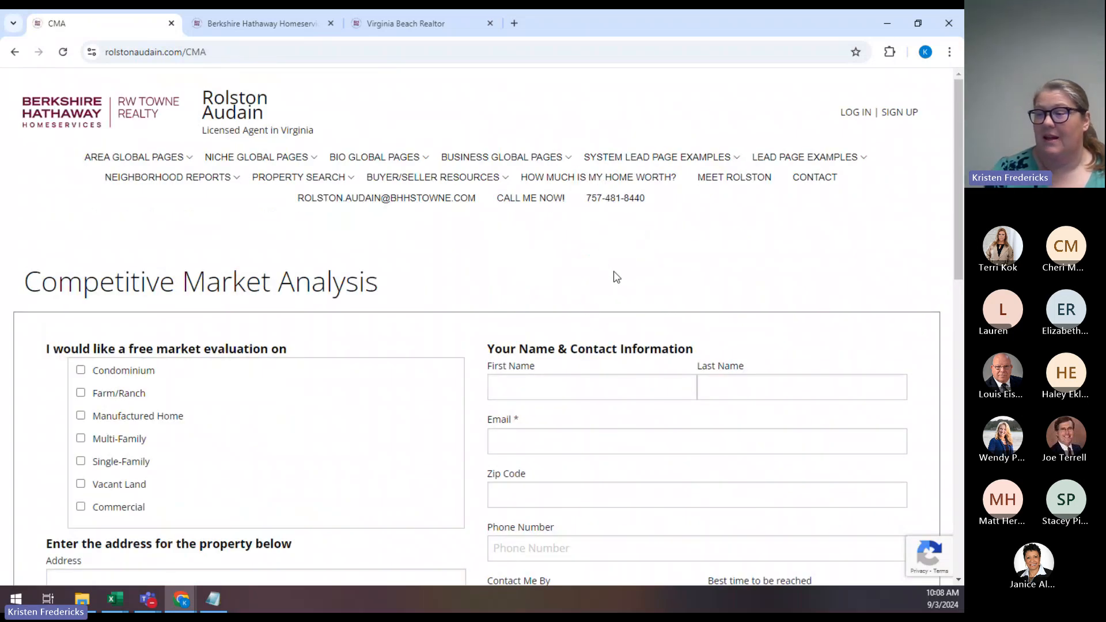
scroll(611, 280, "down", 1)
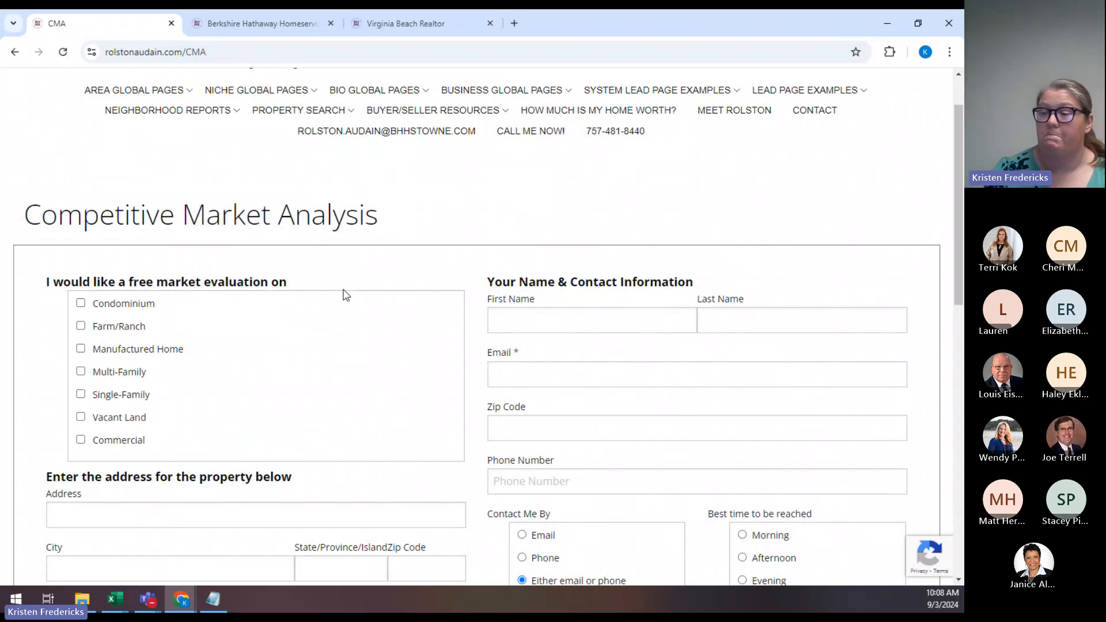
scroll(345, 295, "down", 2)
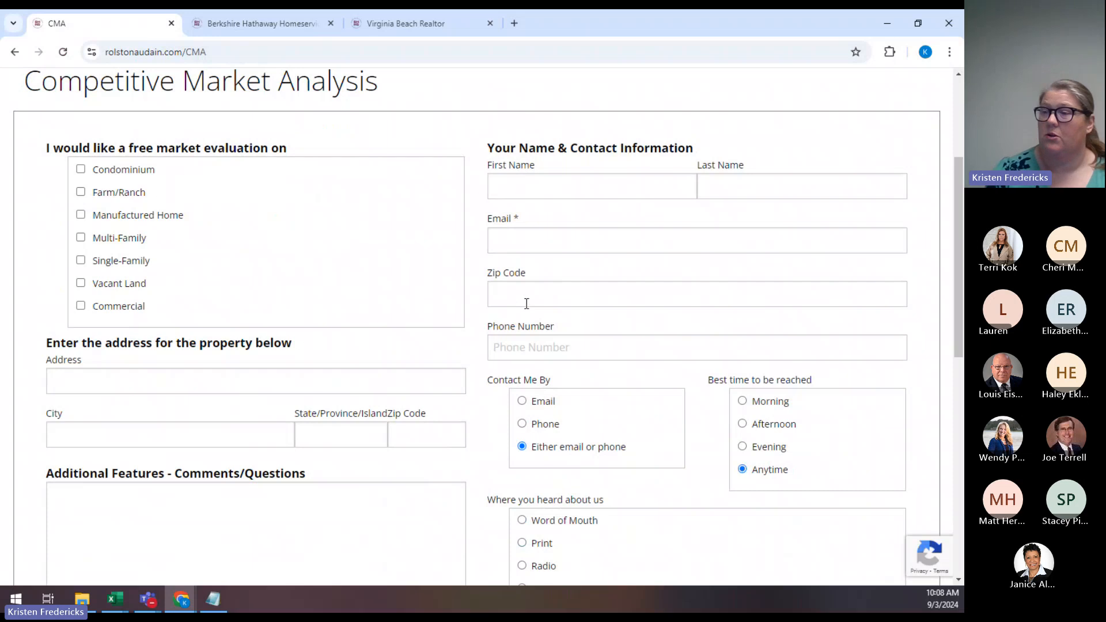
scroll(526, 304, "up", 1)
scroll(527, 303, "up", 2)
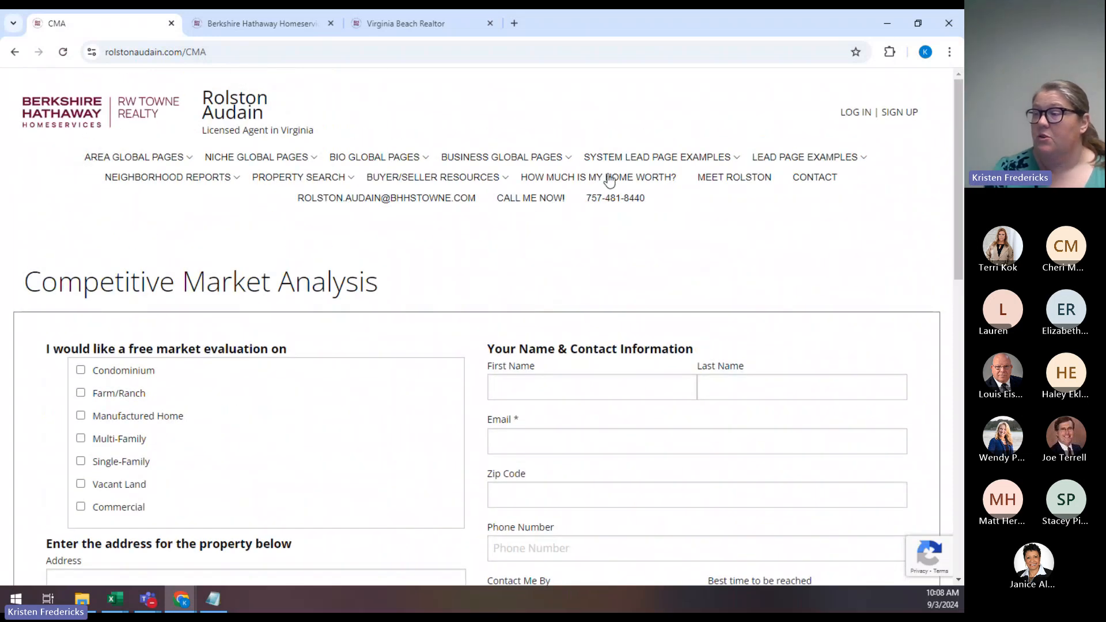
mouse_move(606, 159)
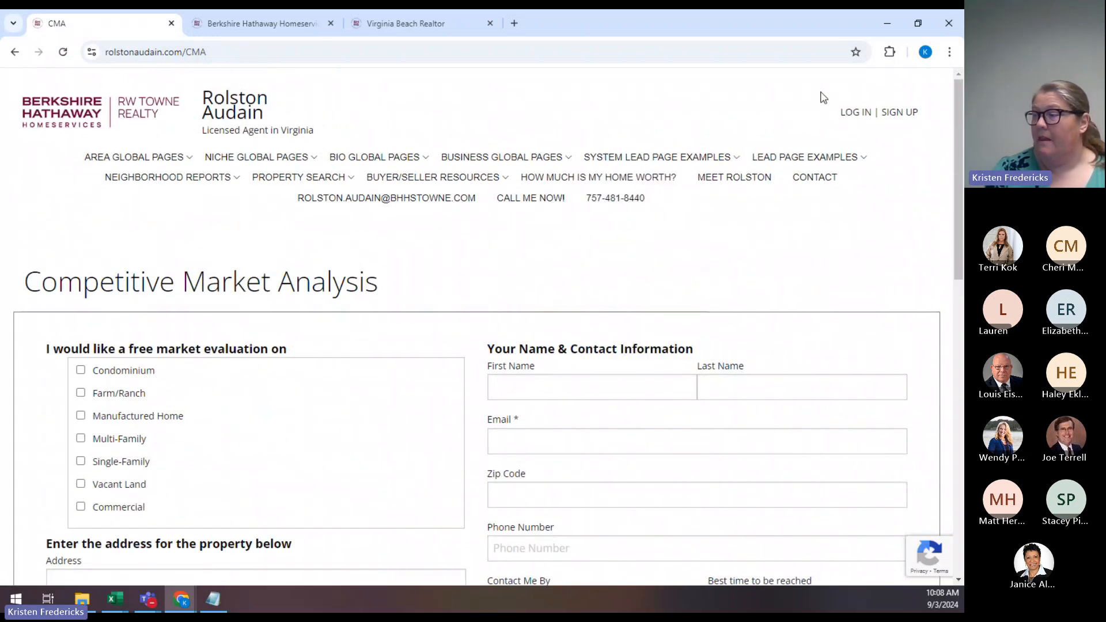
mouse_move(824, 160)
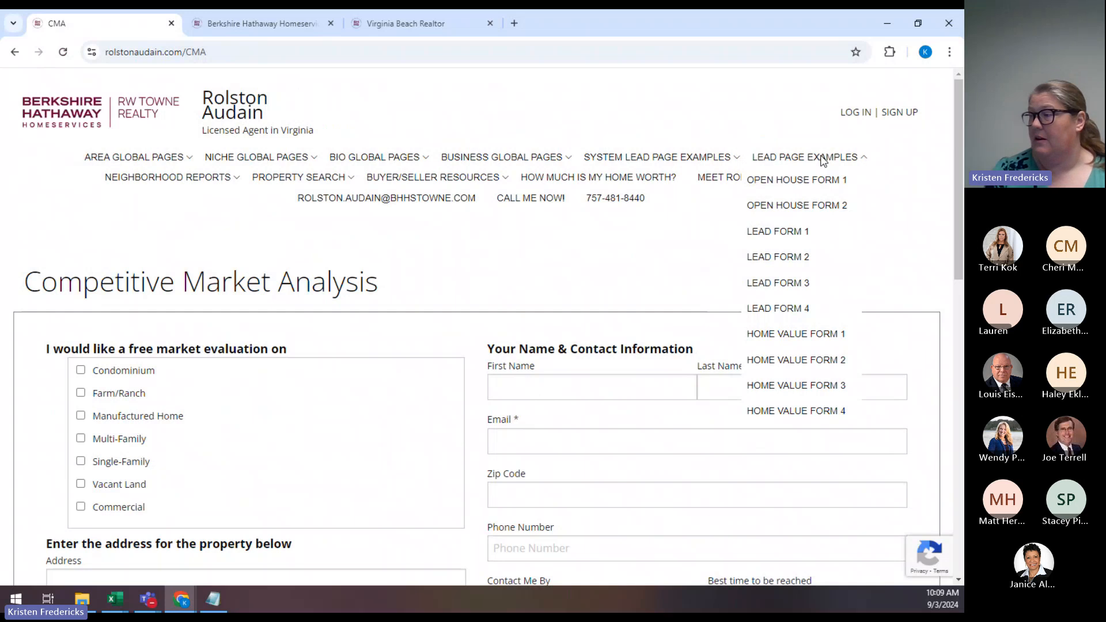
Preview Lead Form 1, then review Lead Form 4's 'READY FOR YOUR FIRST HOME?' page and go back.
left_click(798, 234)
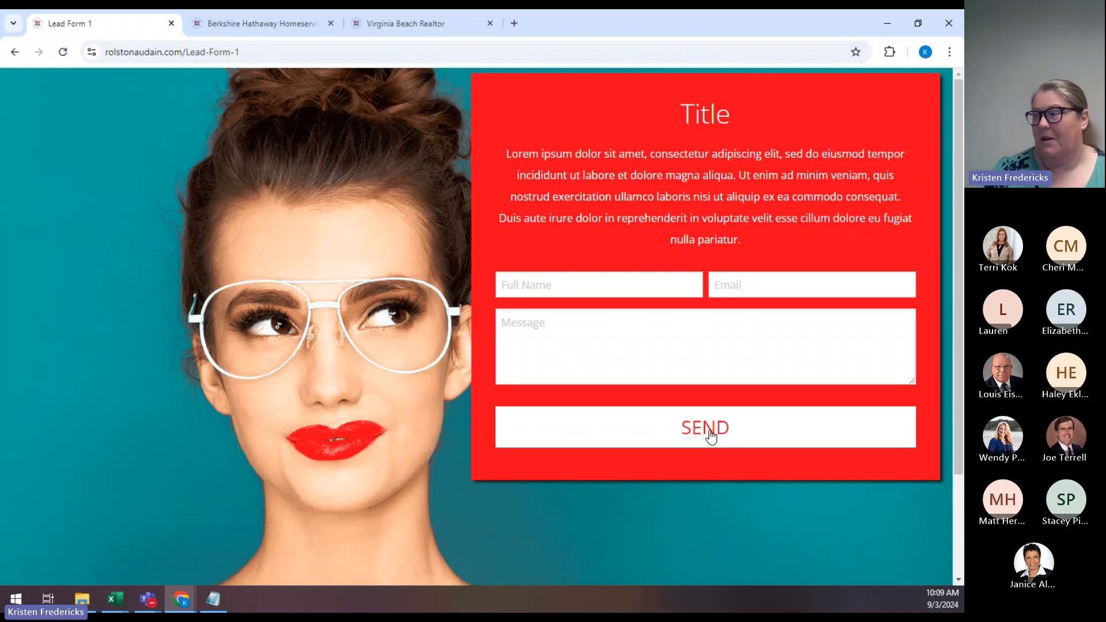
left_click(15, 52)
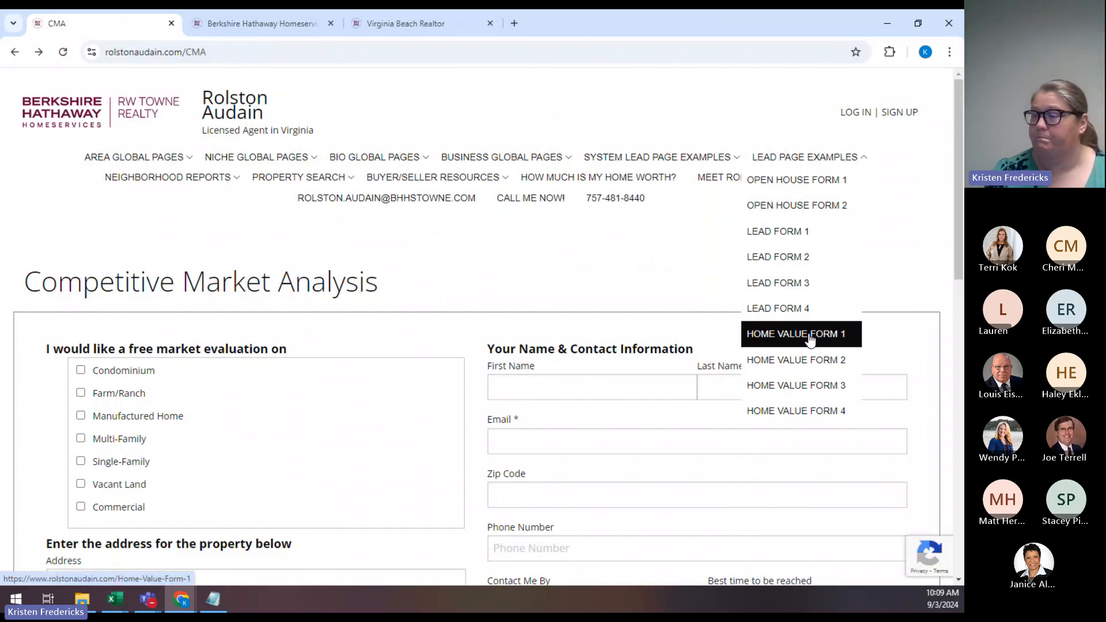
left_click(791, 310)
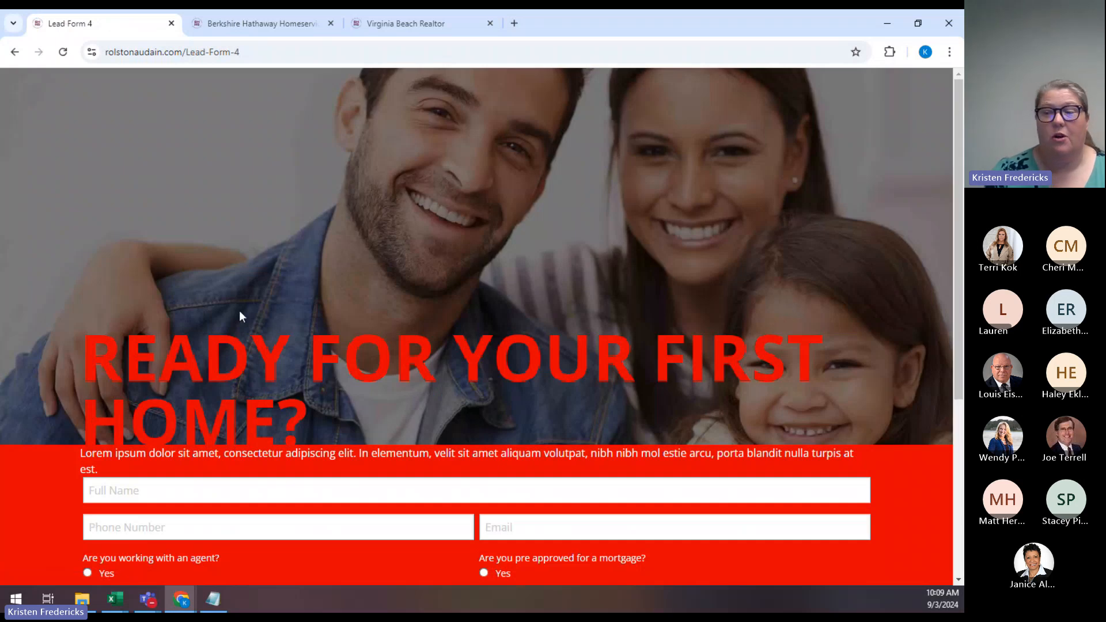
left_click_drag(90, 346, 325, 414)
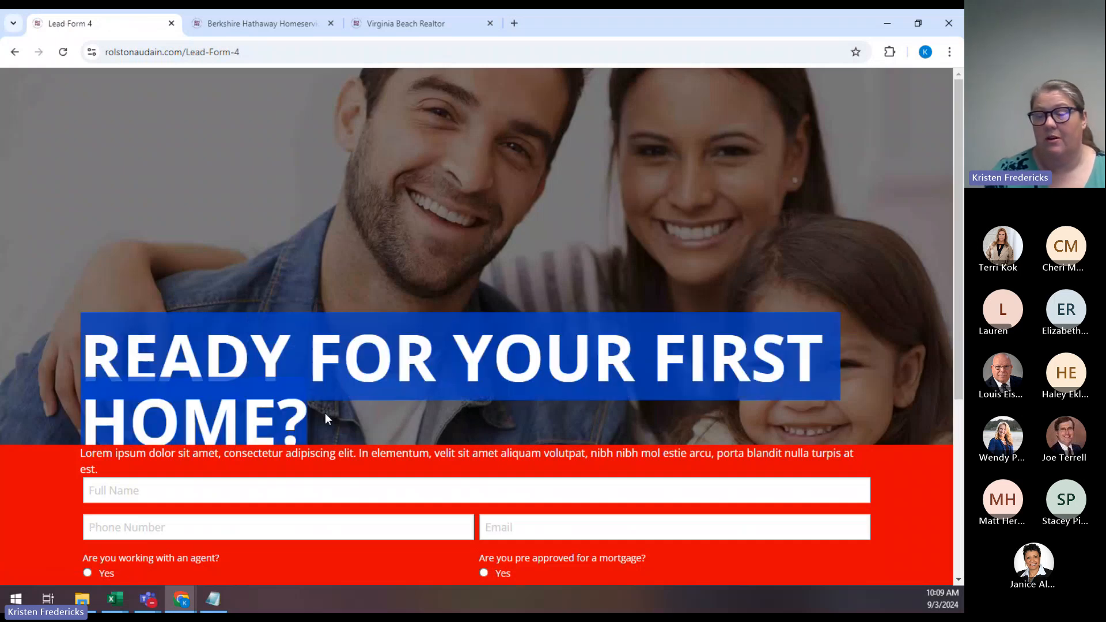
scroll(196, 401, "down", 1)
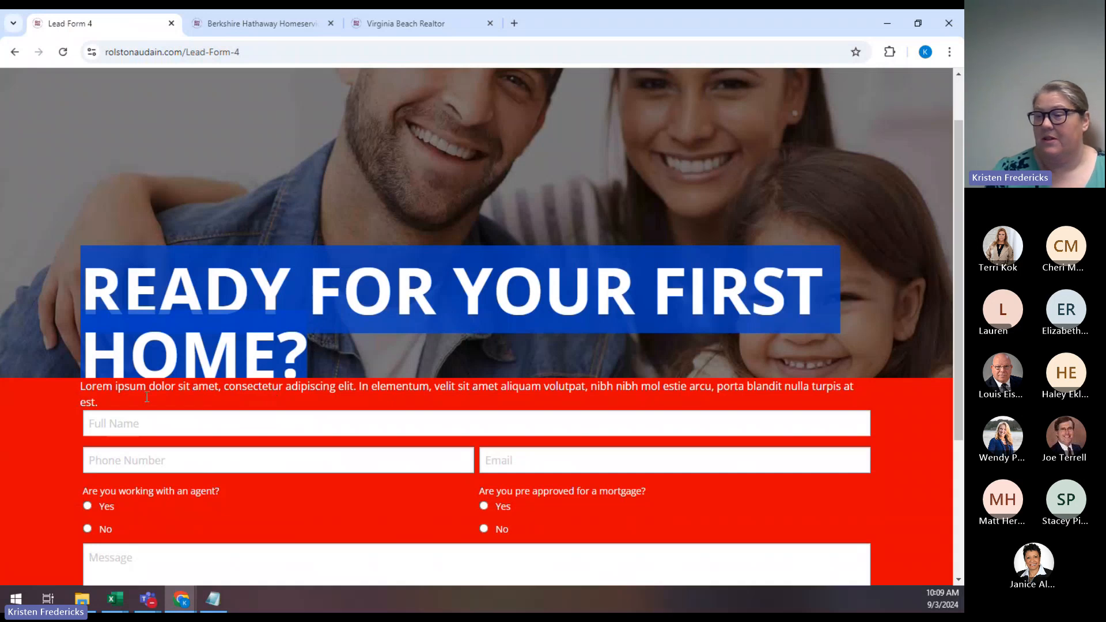
scroll(147, 397, "down", 3)
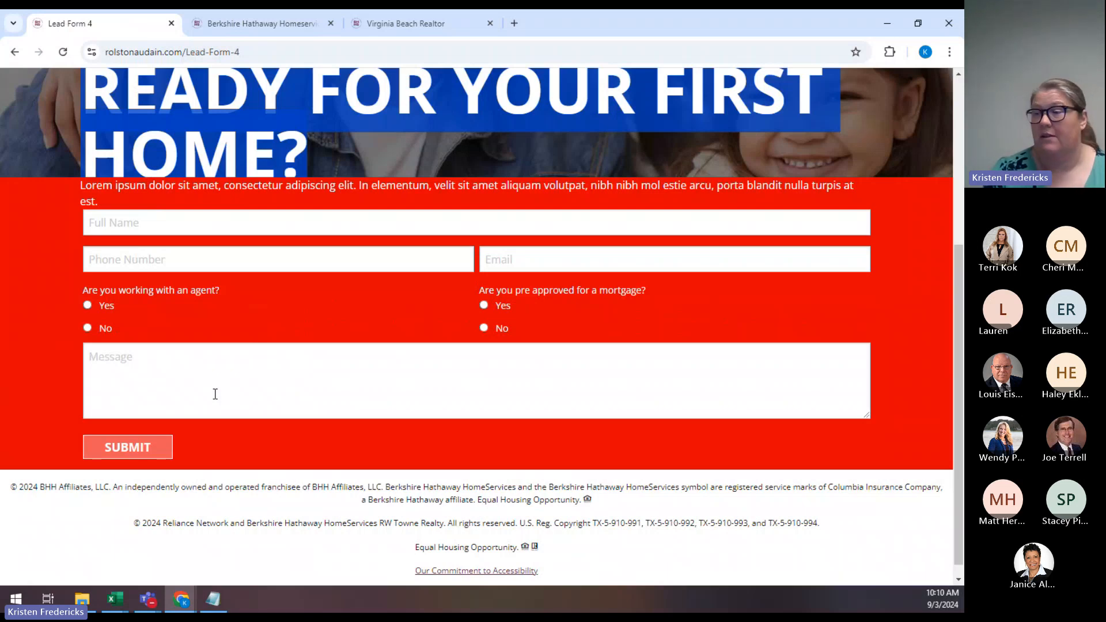
scroll(215, 394, "up", 5)
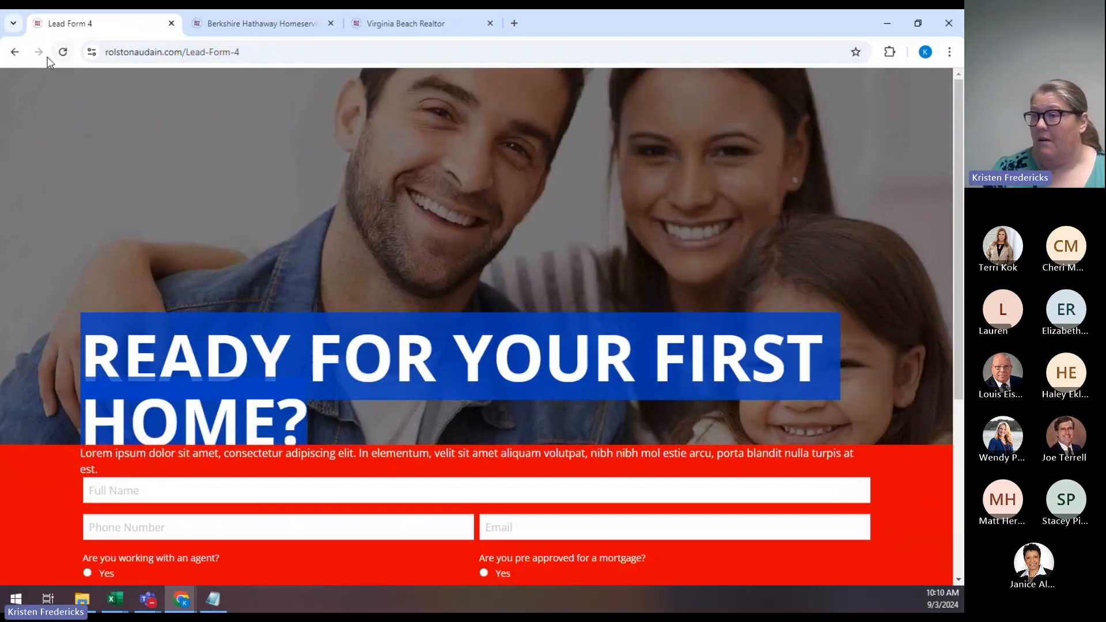
left_click(15, 52)
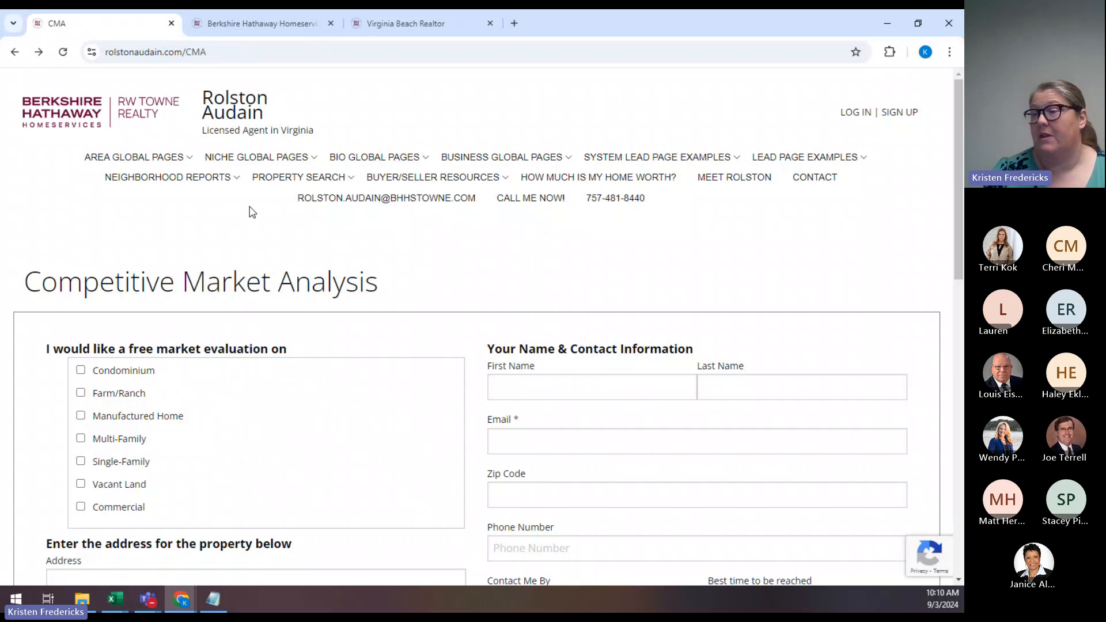
Open the Eagle Harbor Report from the Neighborhood Reports menu.
mouse_move(219, 184)
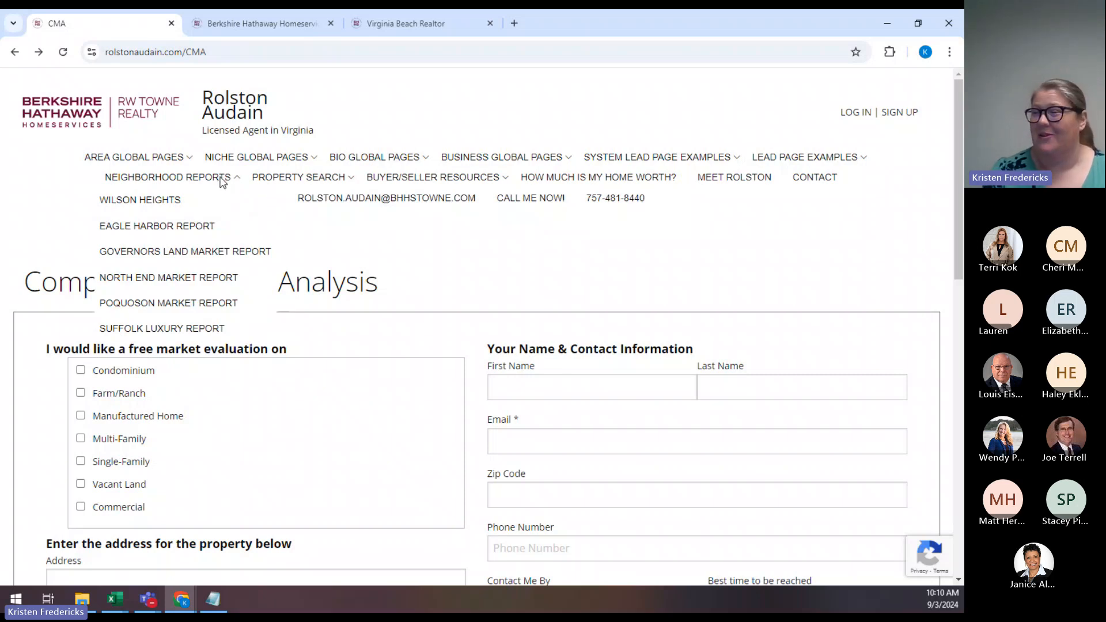
left_click(206, 227)
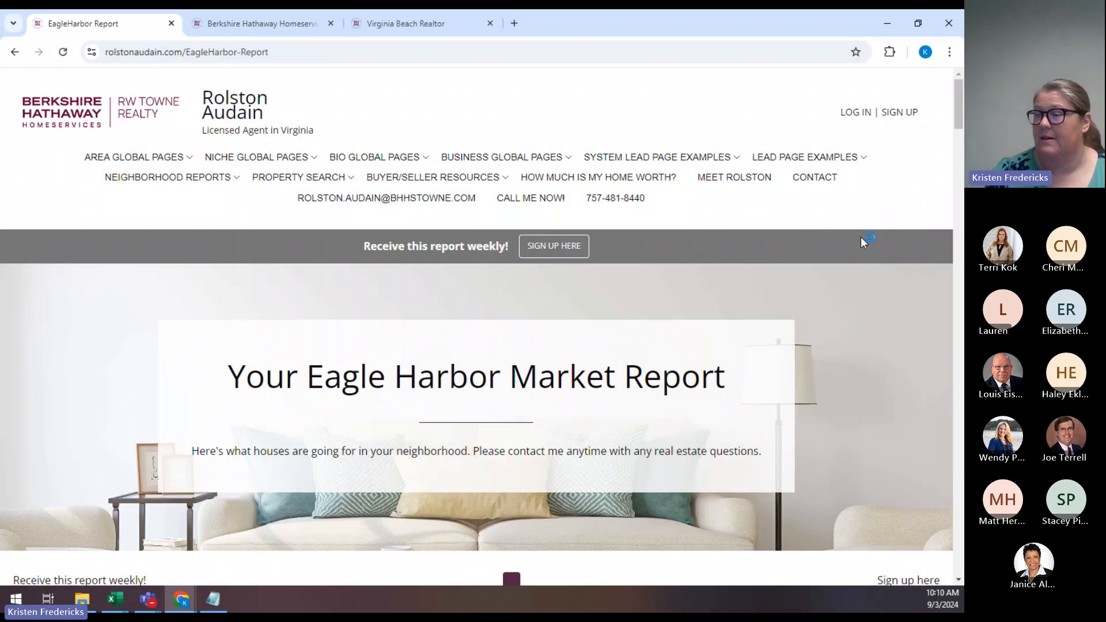
left_click(521, 251)
scroll(804, 282, "down", 3)
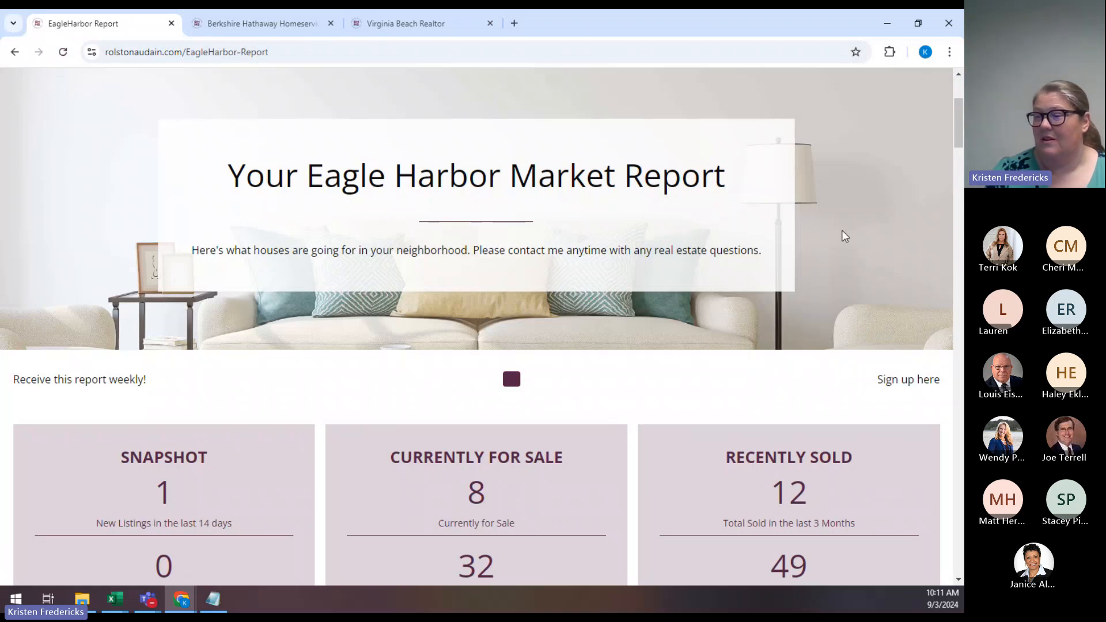
scroll(844, 236, "down", 2)
scroll(845, 237, "down", 2)
scroll(845, 237, "down", 4)
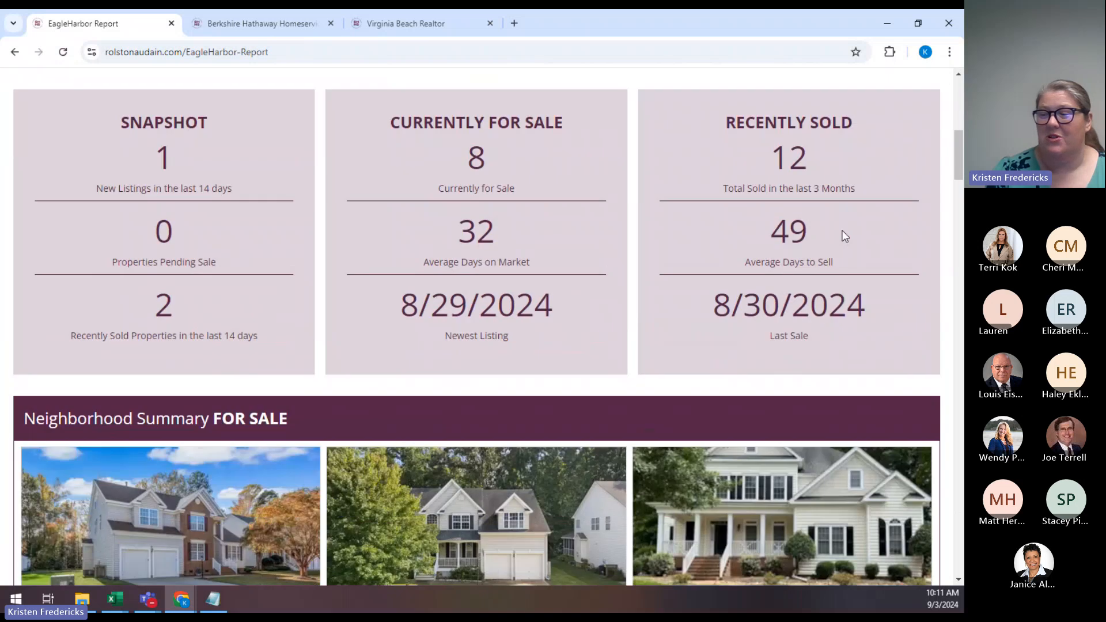
scroll(842, 236, "down", 11)
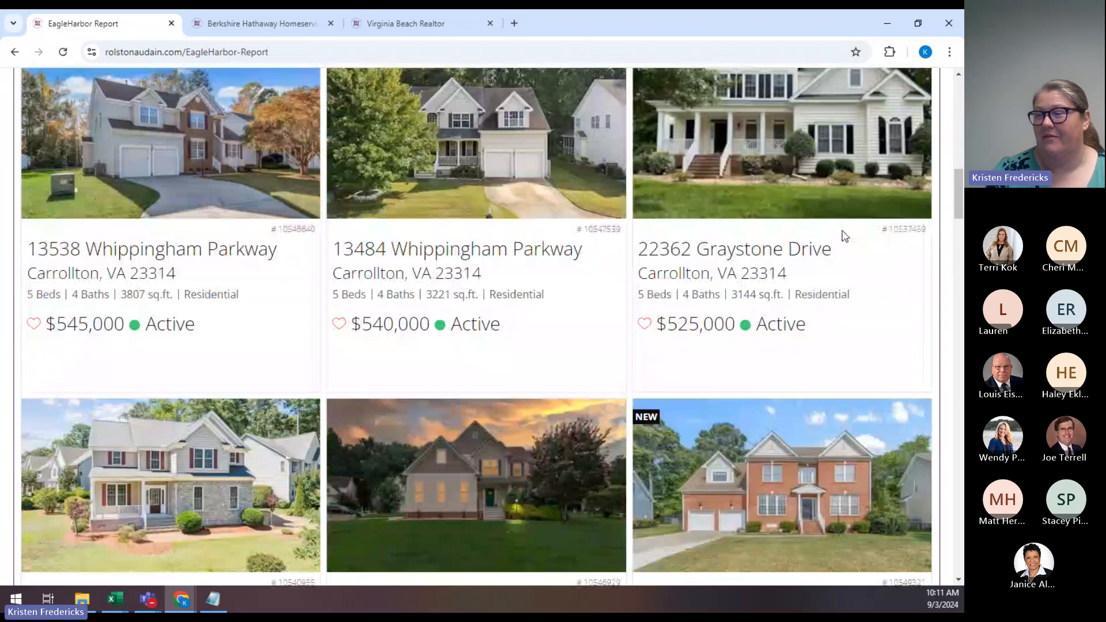
scroll(845, 237, "down", 14)
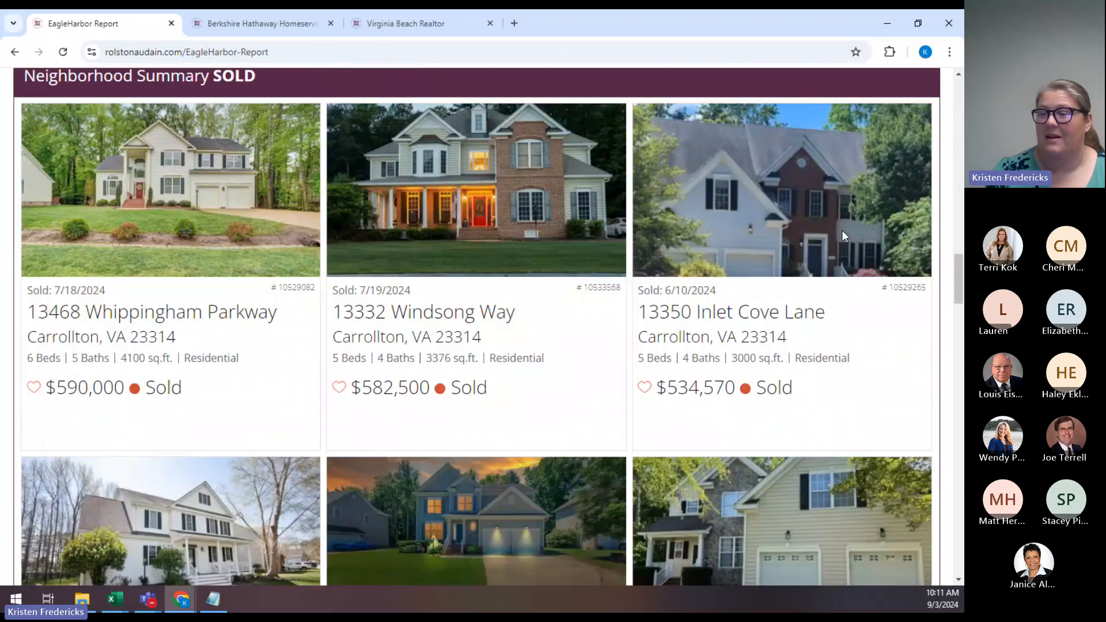
scroll(845, 236, "down", 7)
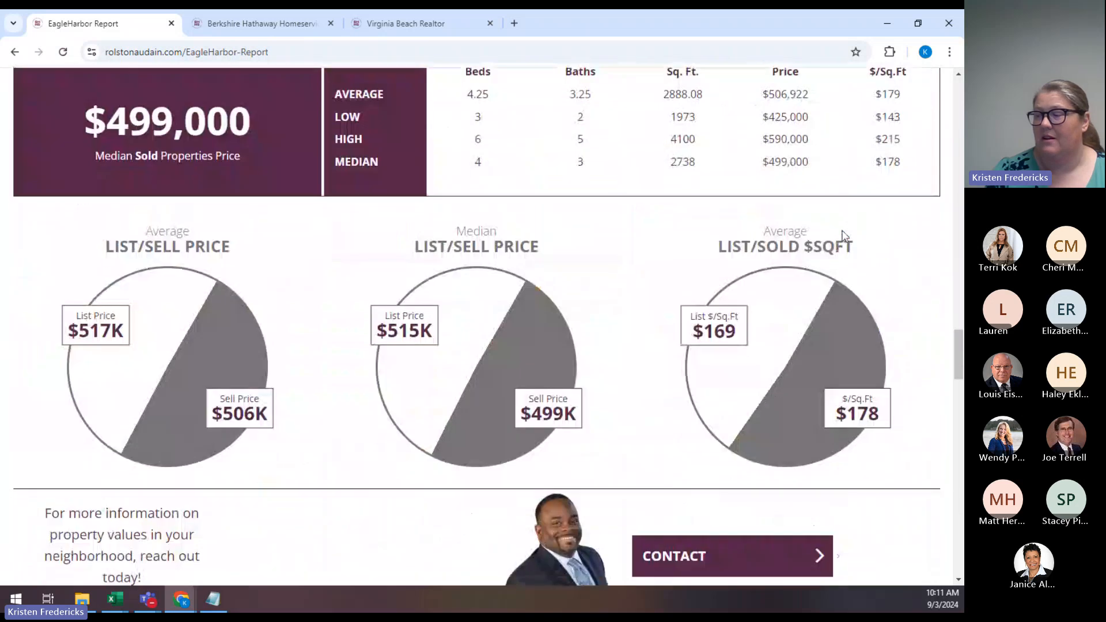
scroll(845, 236, "down", 7)
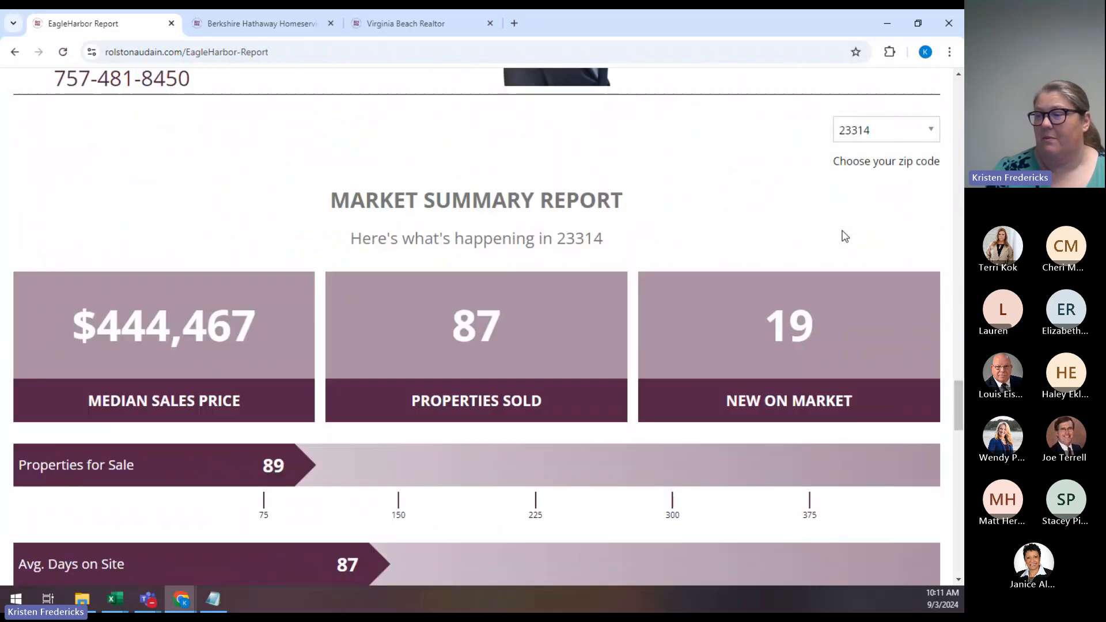
scroll(845, 236, "down", 12)
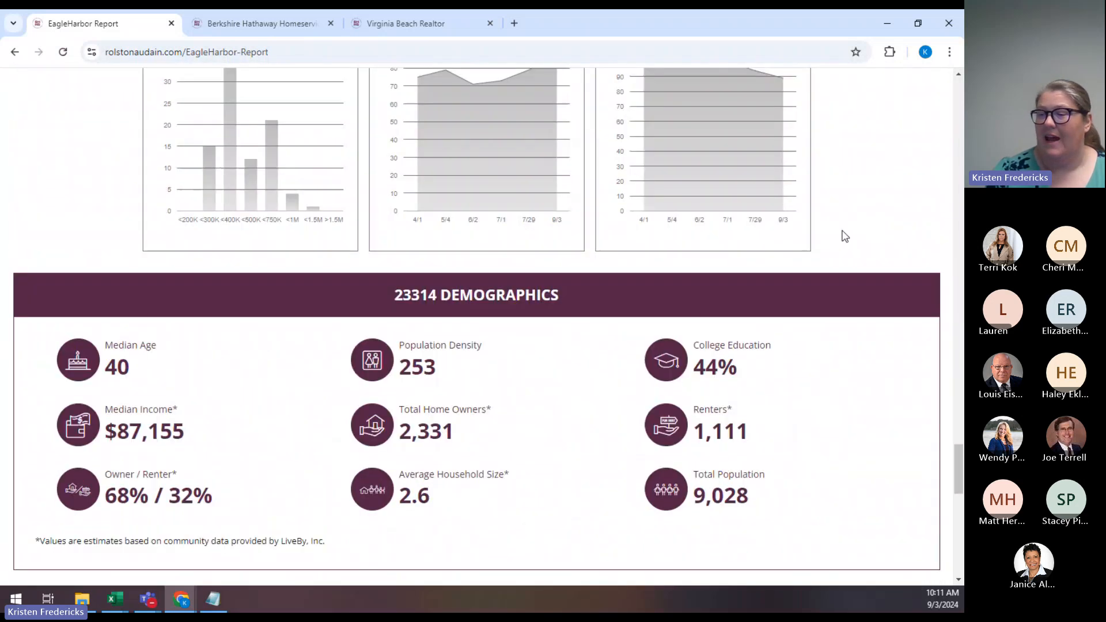
scroll(845, 236, "down", 2)
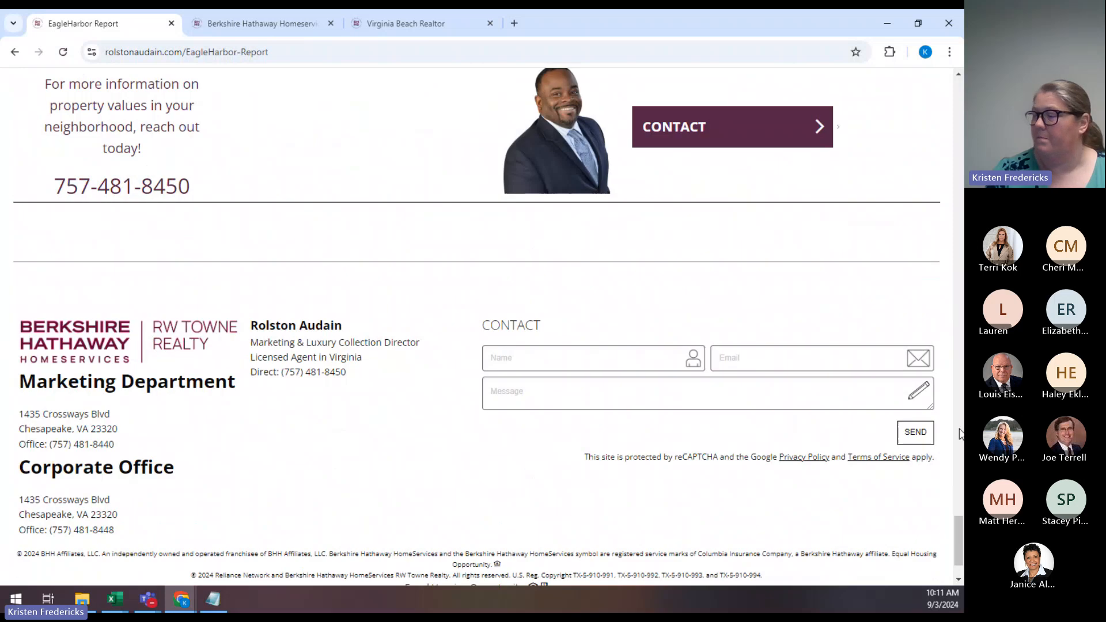
left_click_drag(959, 526, 959, 86)
mouse_move(562, 166)
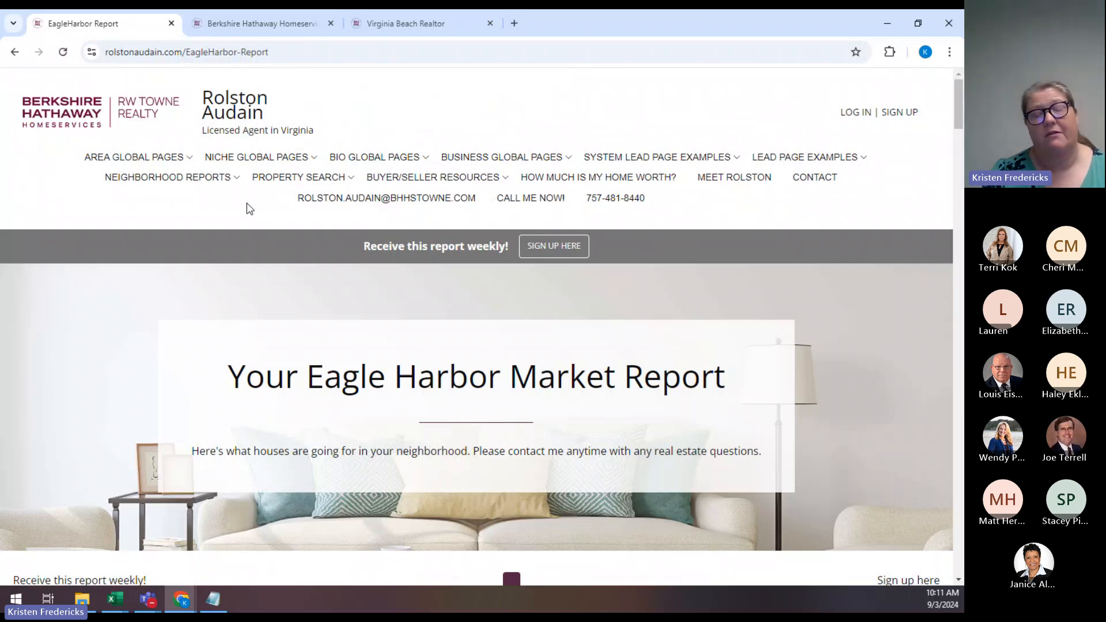
Browse the site's navigation menus, ending on the Niche Global Pages dropdown with Lots and Land for Sale.
mouse_move(267, 175)
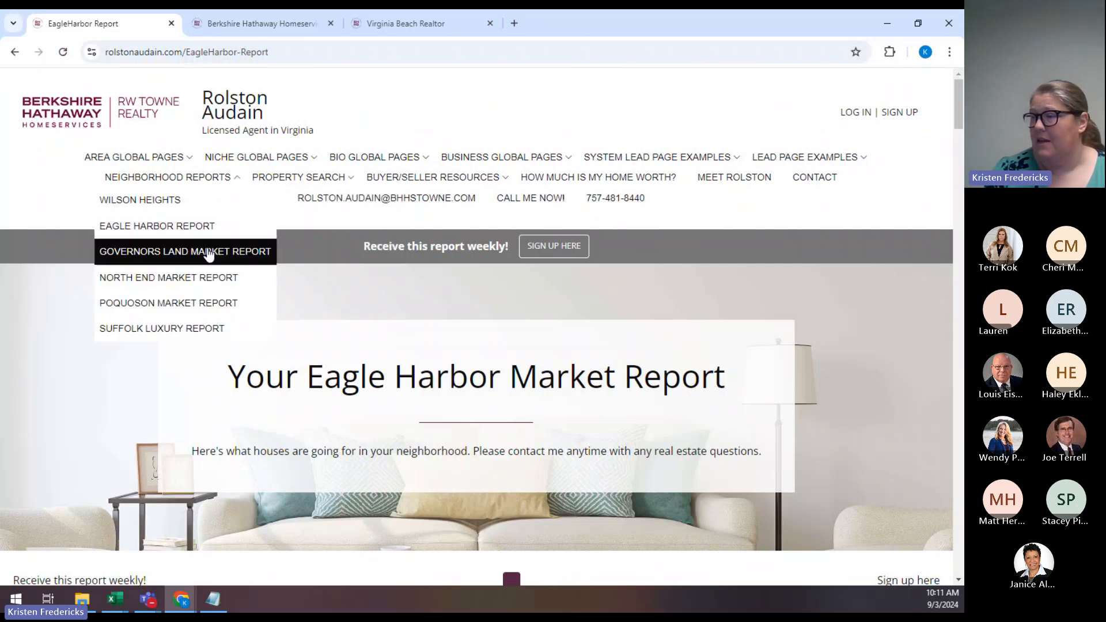
mouse_move(469, 180)
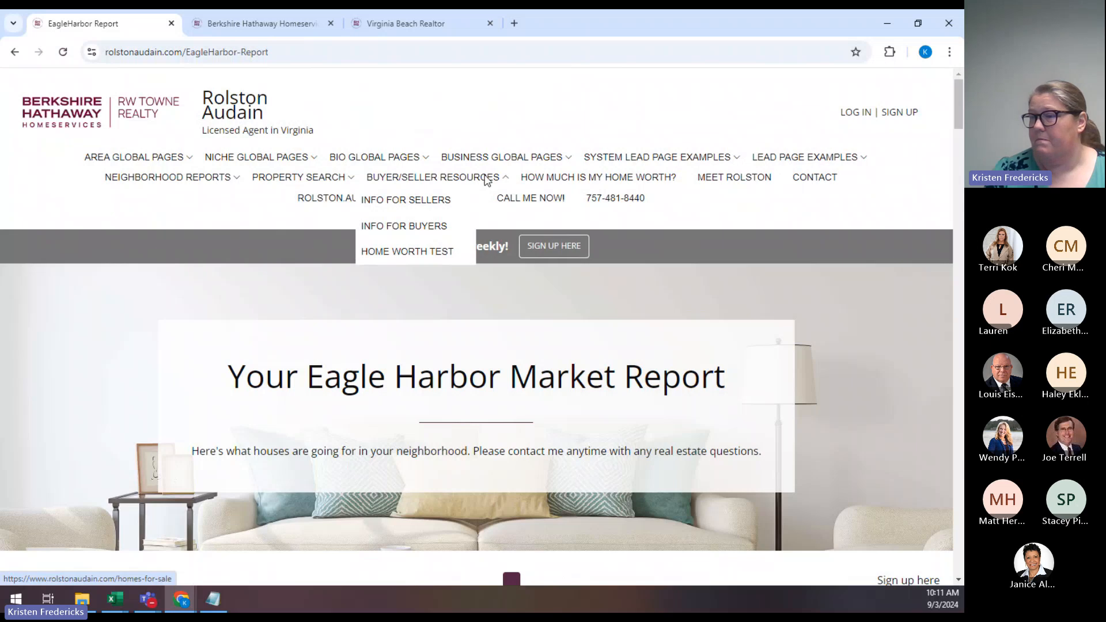
mouse_move(708, 166)
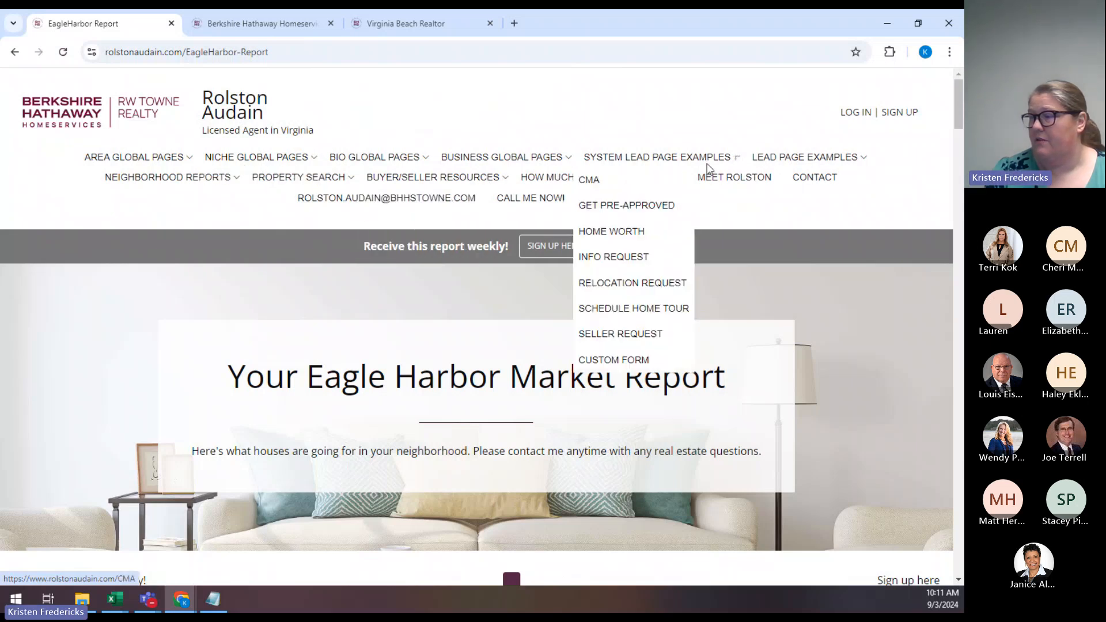
mouse_move(323, 184)
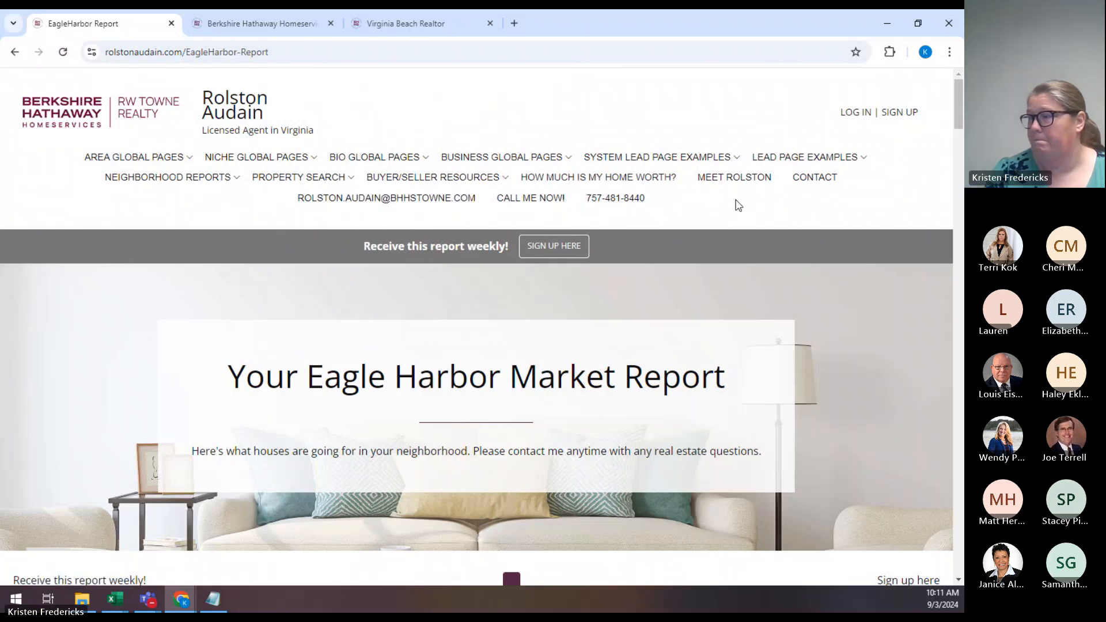
mouse_move(525, 157)
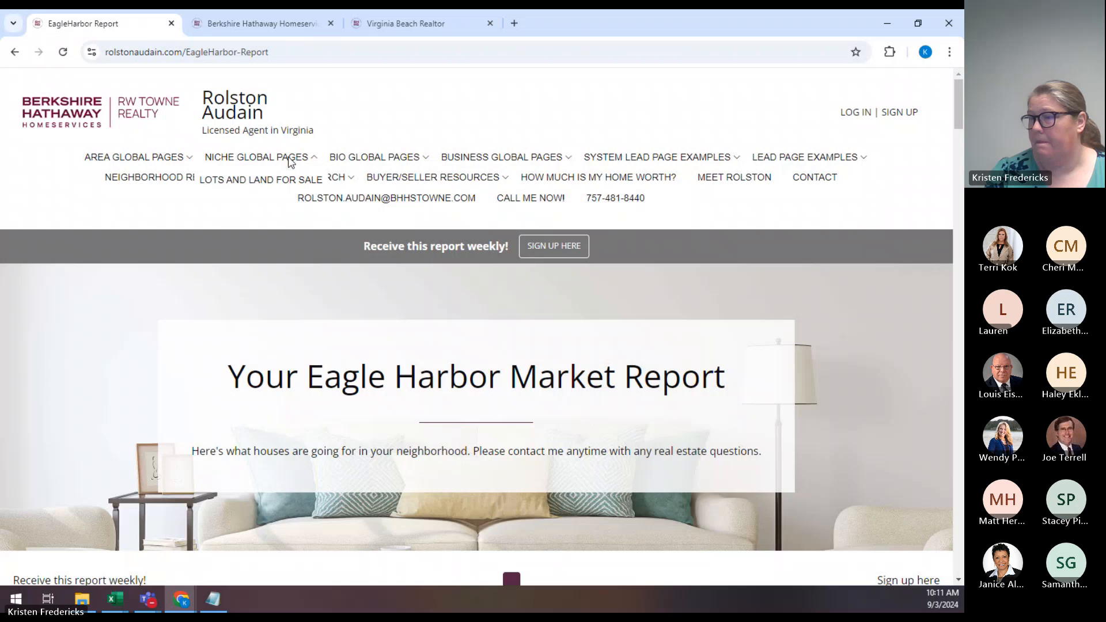
mouse_move(186, 161)
mouse_move(374, 164)
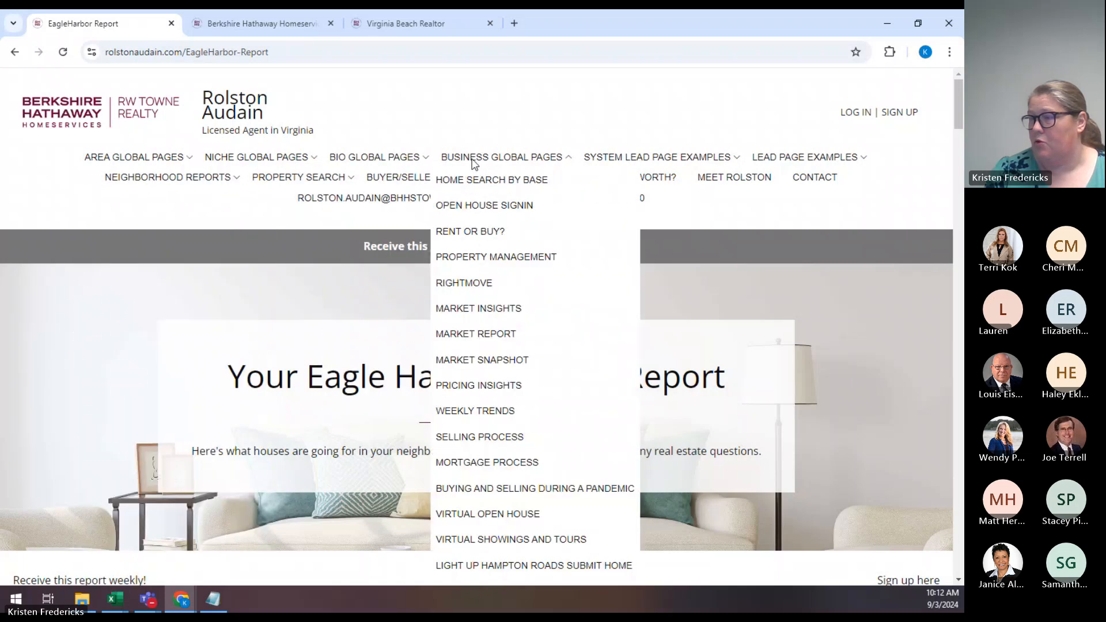
mouse_move(340, 164)
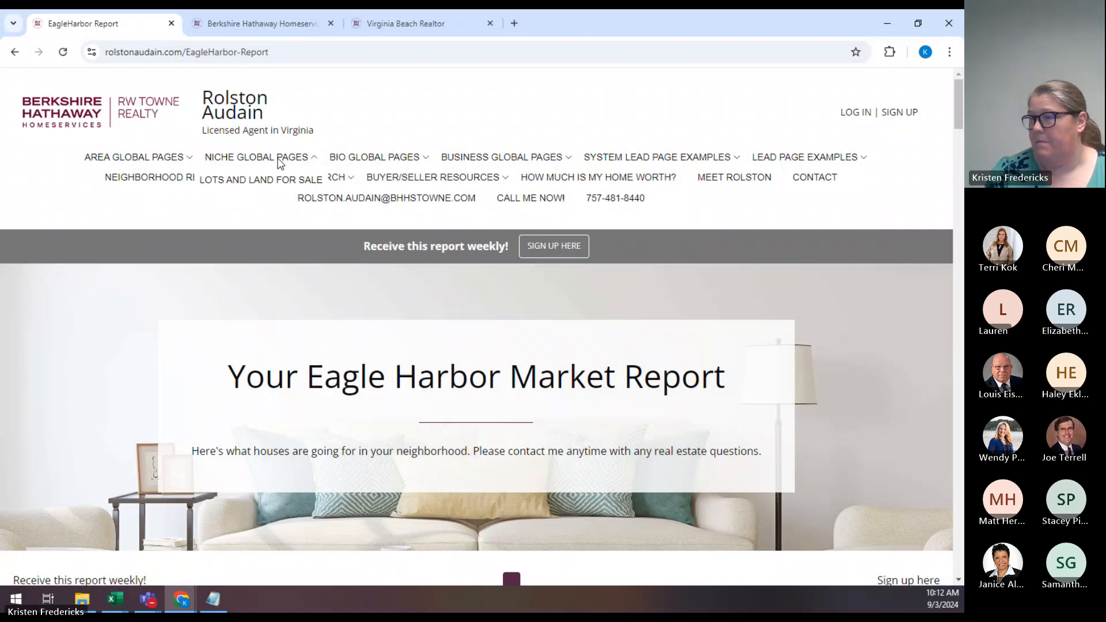
left_click(275, 183)
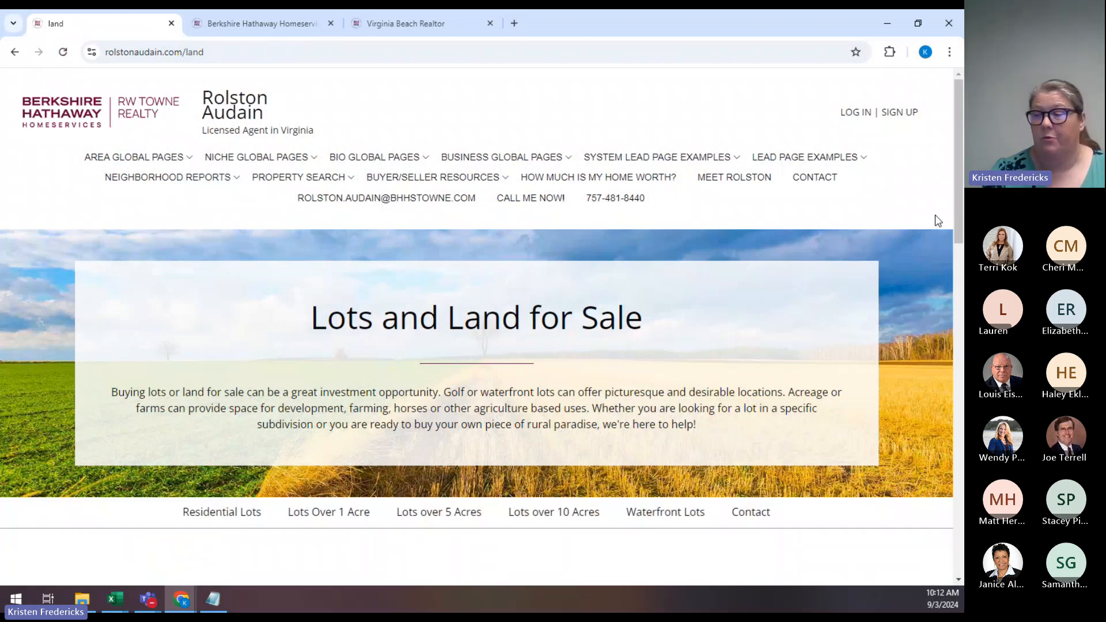
scroll(940, 206, "down", 1)
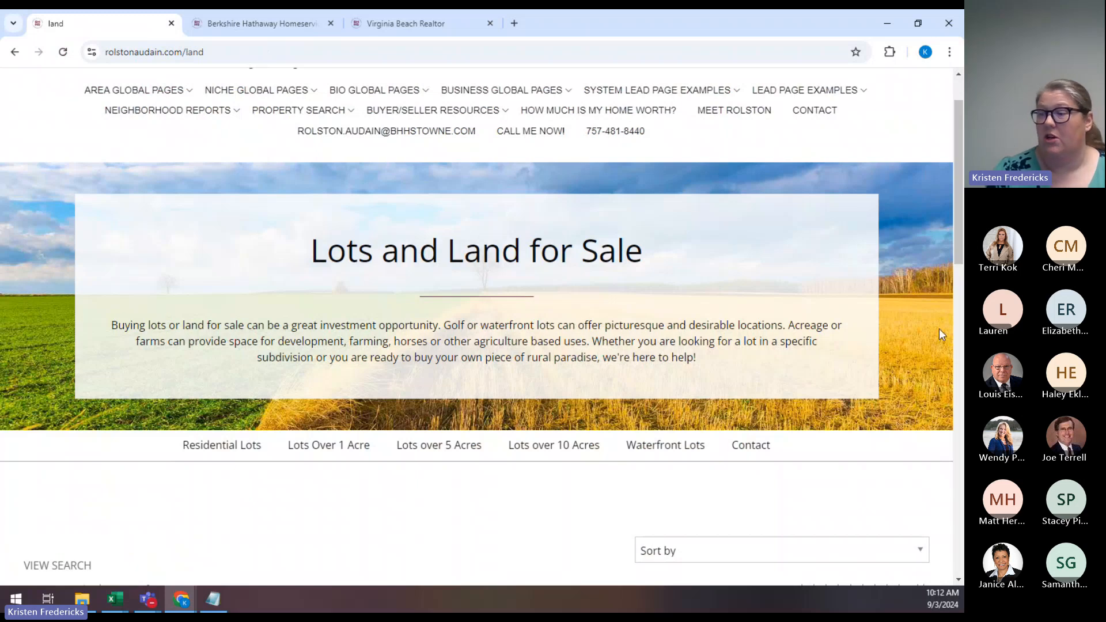
scroll(943, 268, "down", 2)
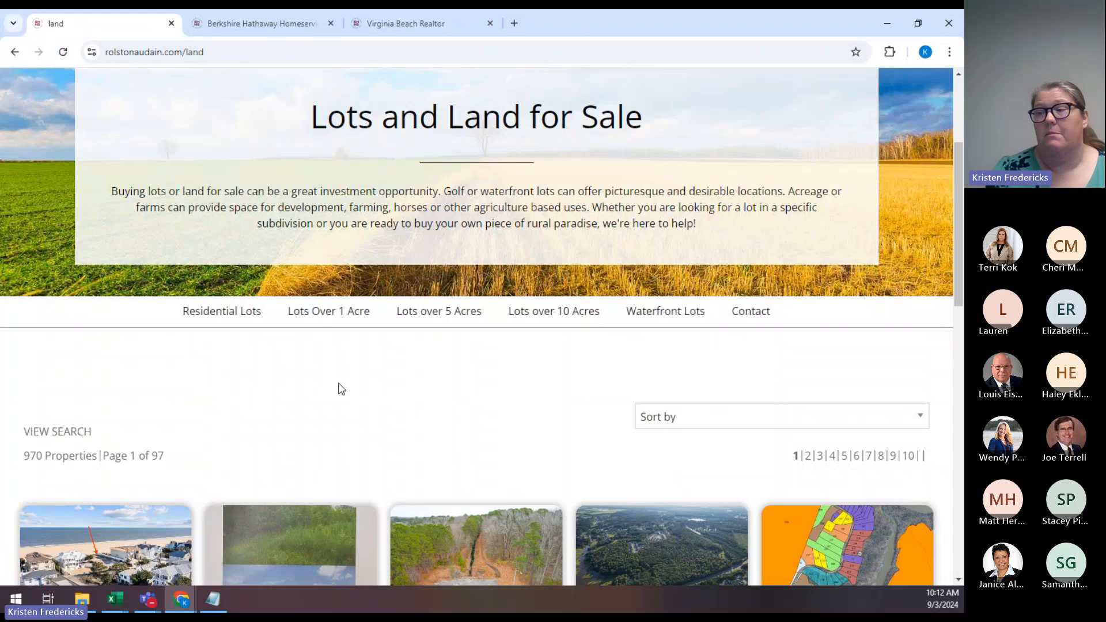
scroll(321, 352, "up", 1)
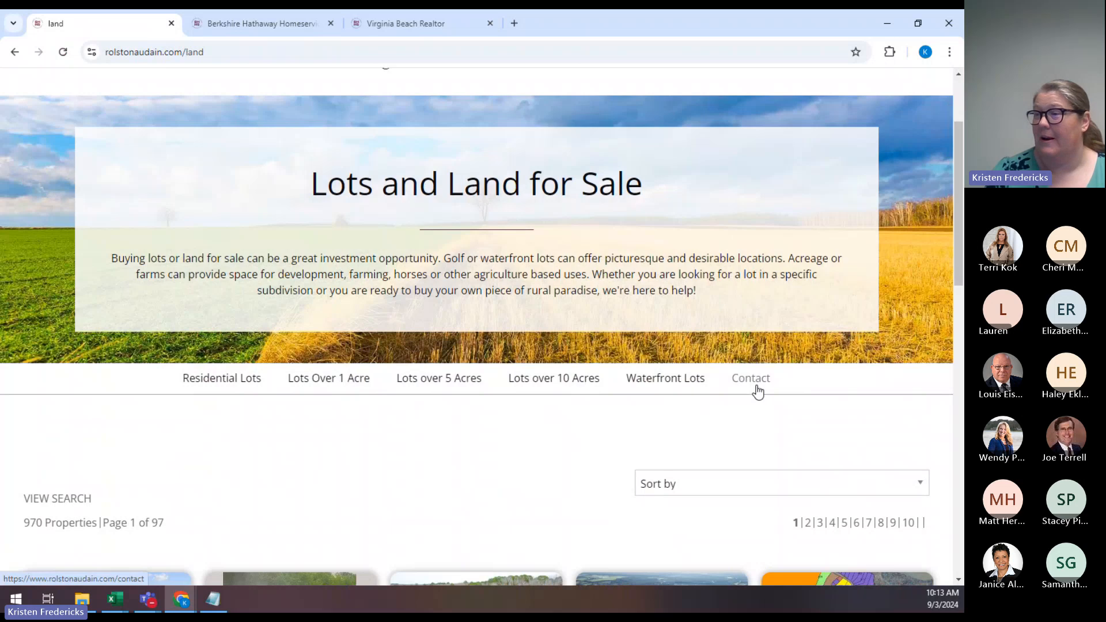
scroll(613, 397, "up", 3)
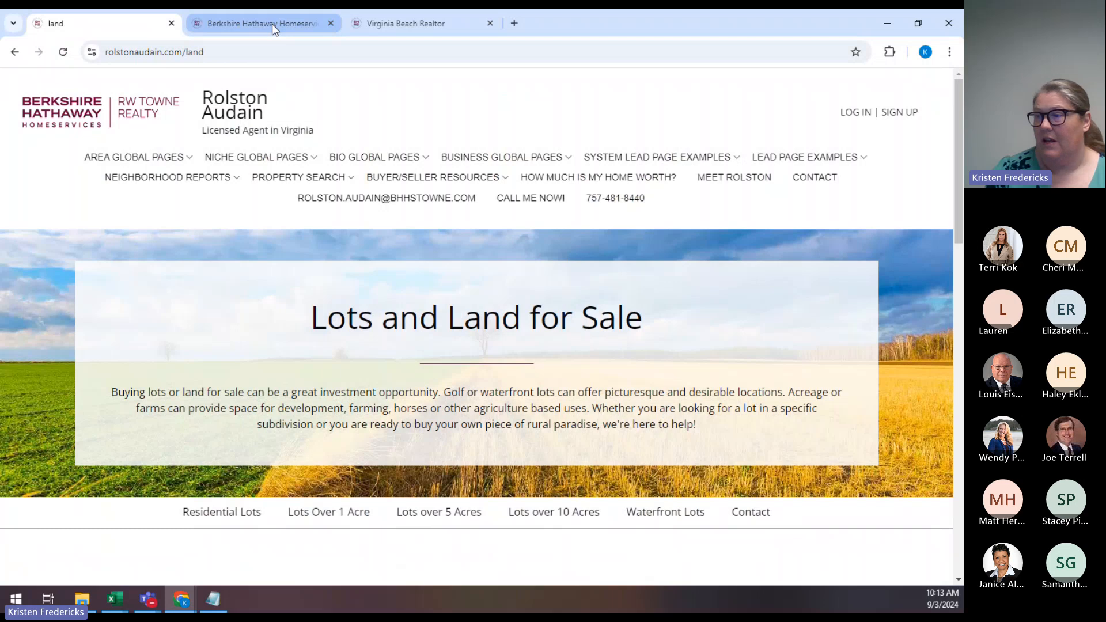
mouse_move(272, 23)
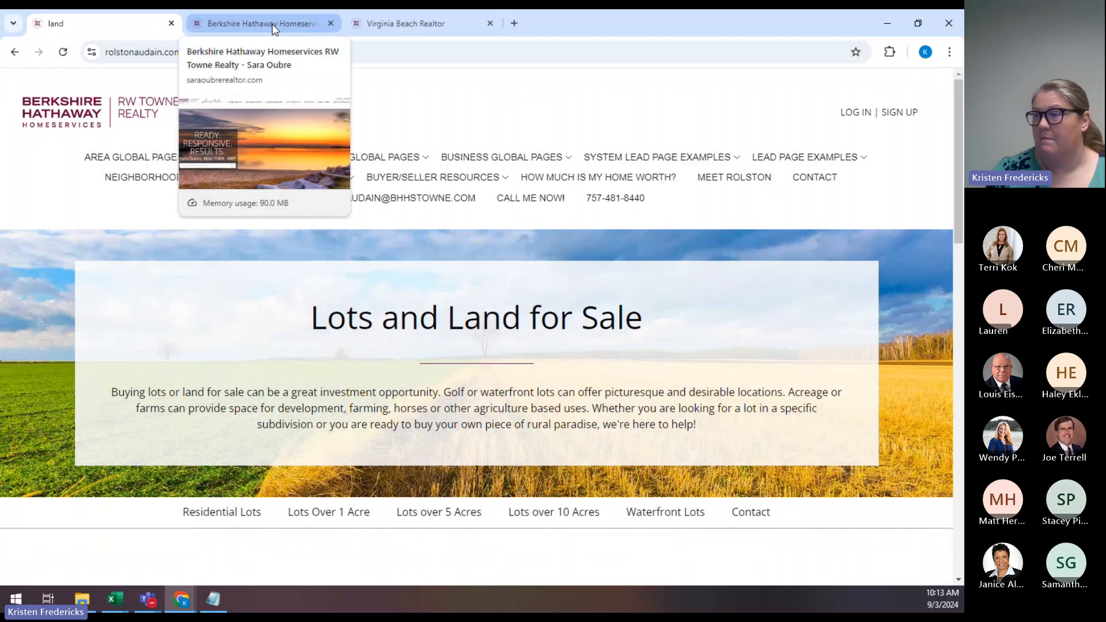
Open the Berkshire Hathaway site's DOWNLOAD THE TRAVEL BUCKET LIST page from FREE DOWNLOADS.
left_click(272, 23)
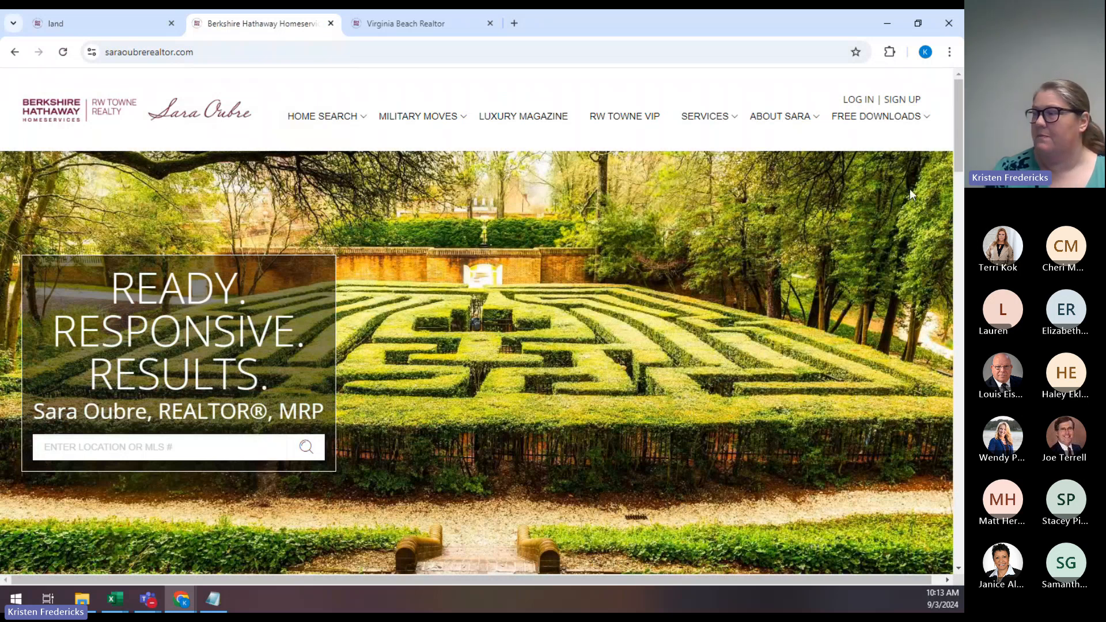
mouse_move(908, 121)
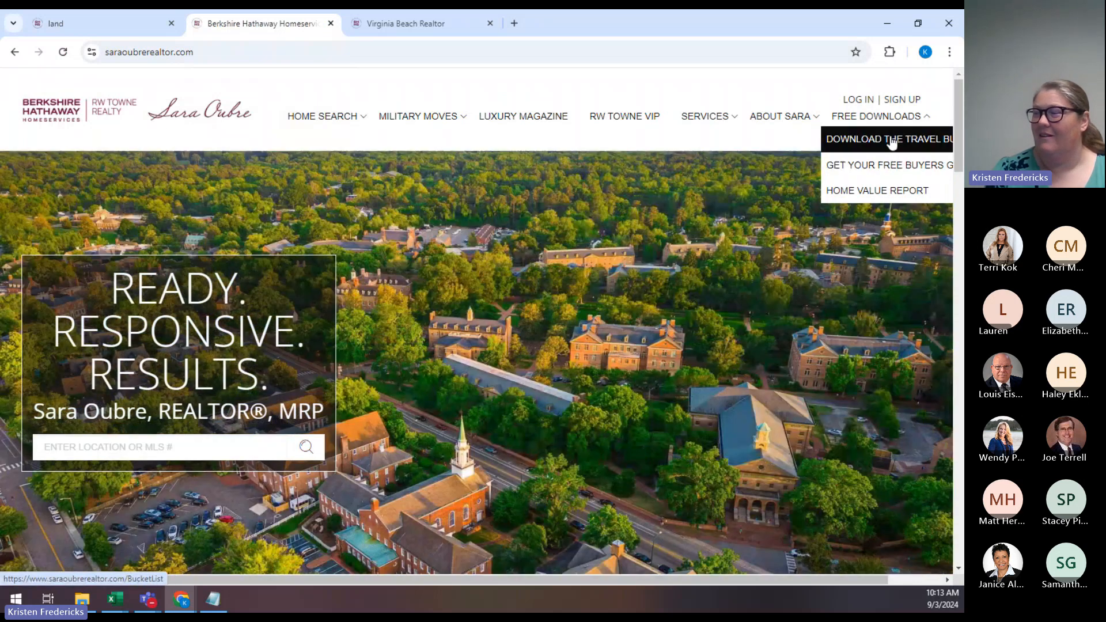
left_click(892, 144)
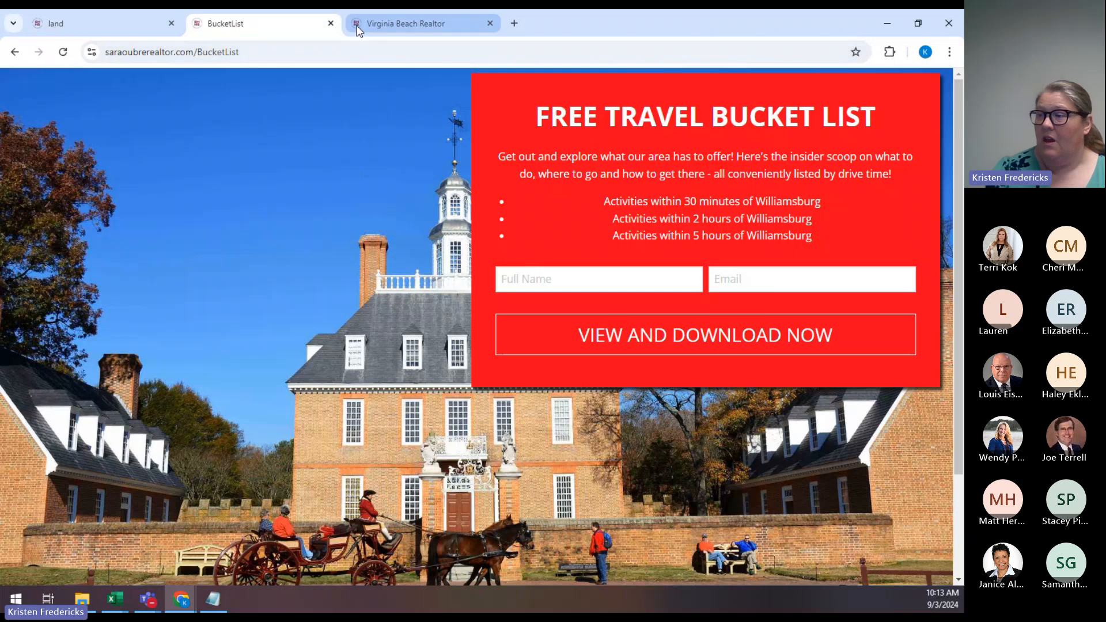
Switch to the Powers & Rawls Buy page and scroll through it.
left_click(360, 25)
scroll(935, 264, "up", 2)
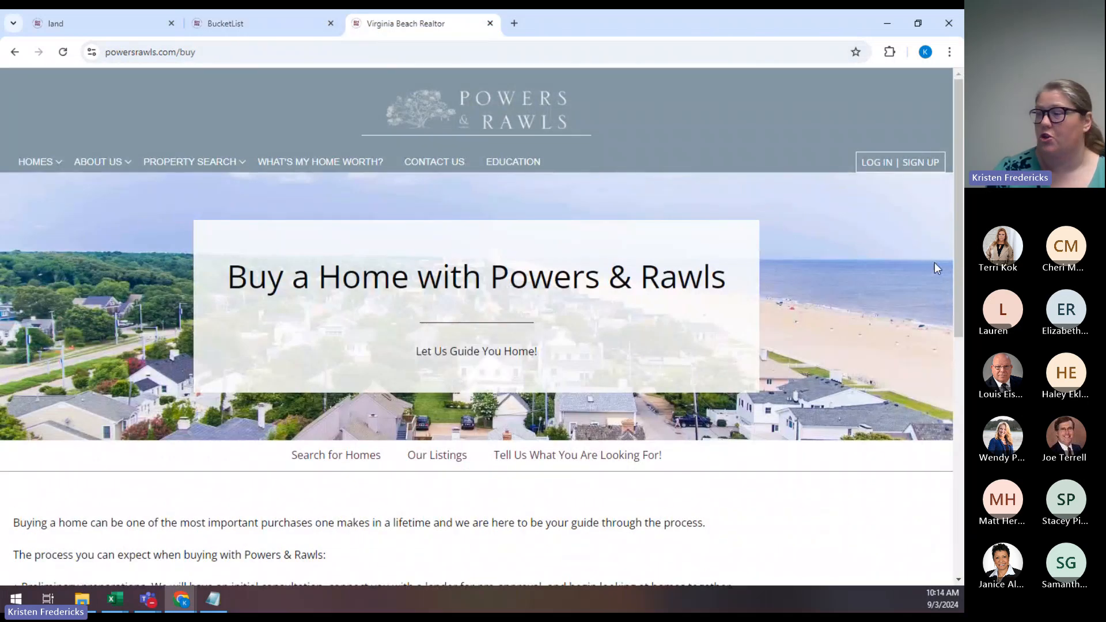
scroll(934, 262, "down", 2)
scroll(935, 262, "up", 2)
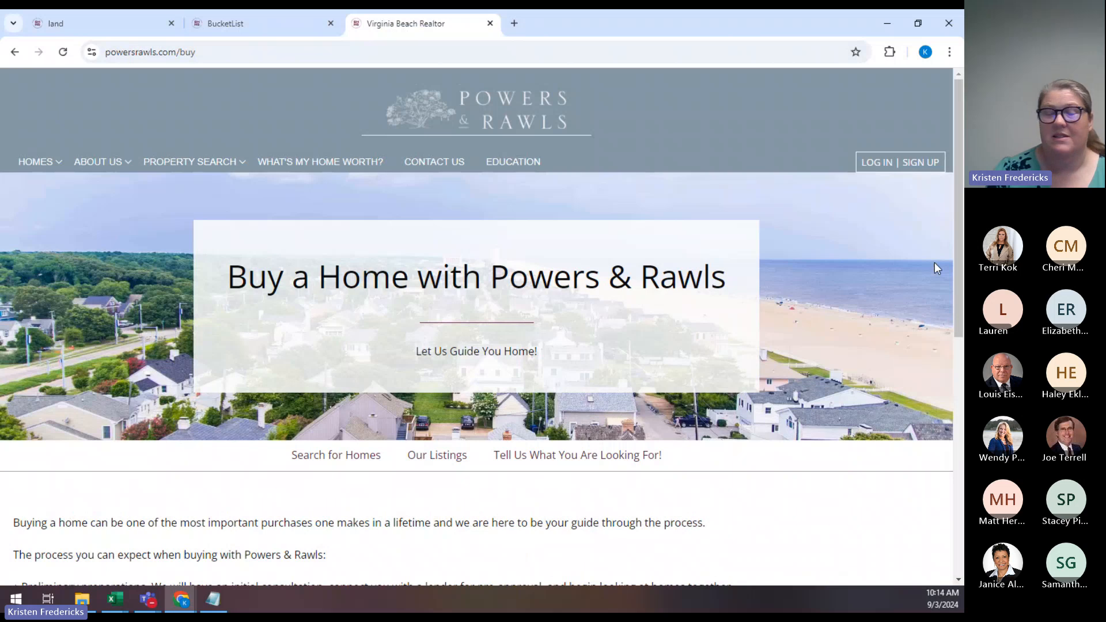
scroll(935, 261, "down", 1)
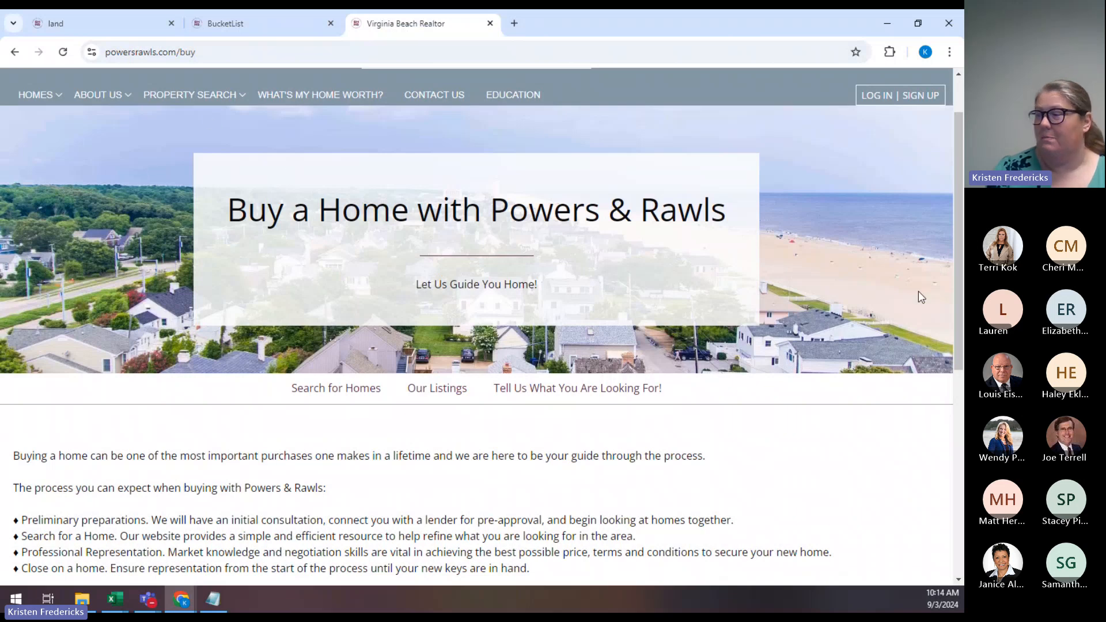
scroll(791, 288, "down", 2)
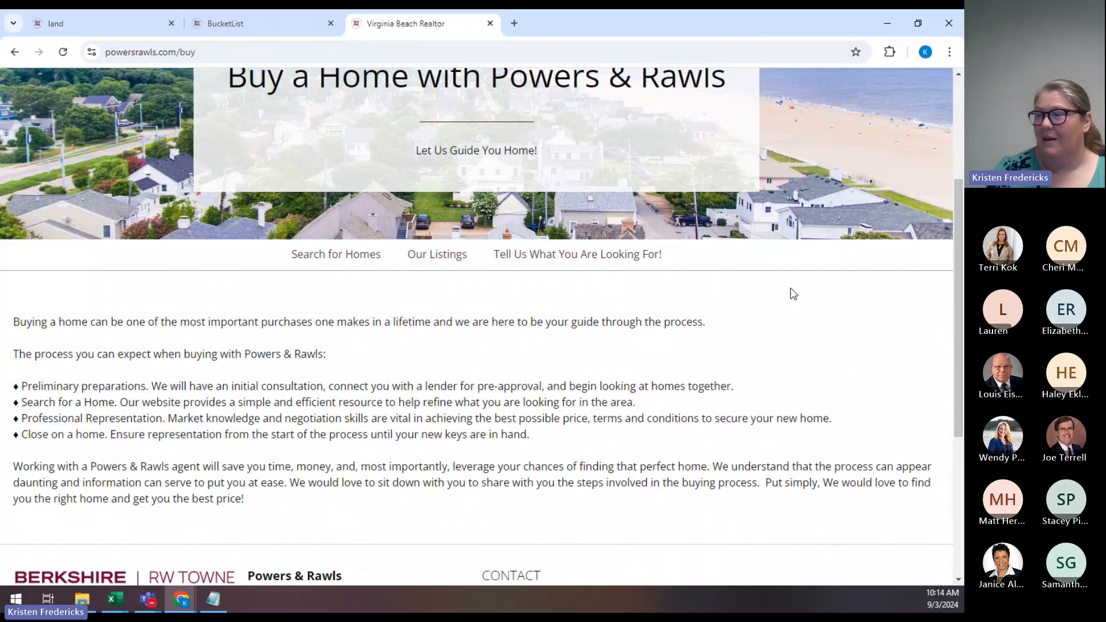
scroll(709, 352, "up", 1)
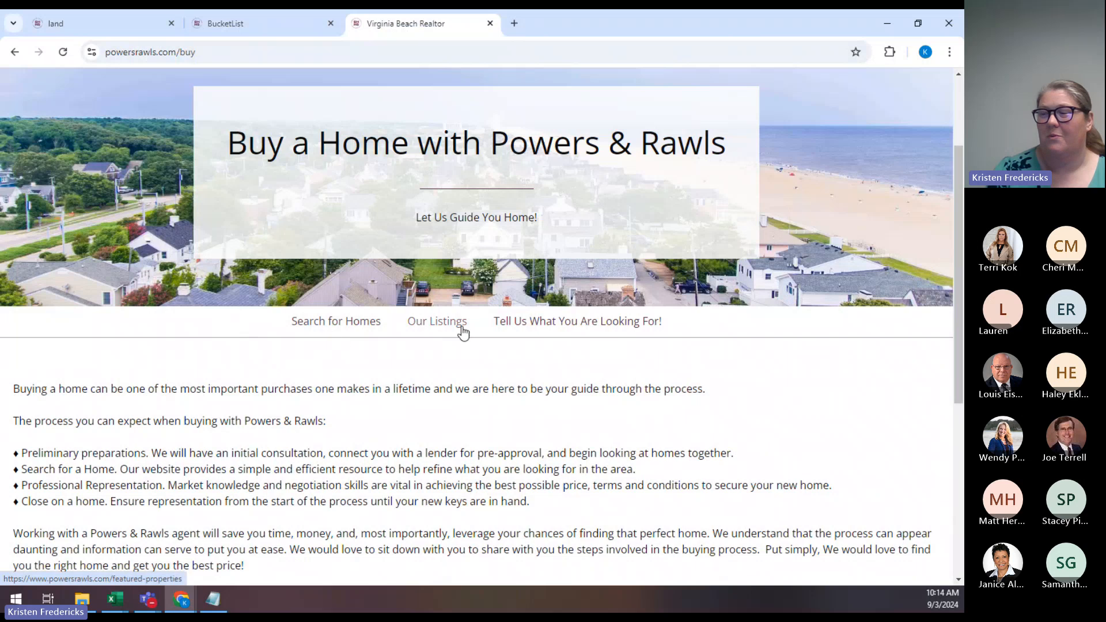
Open the Personal Home Tour request form, then close the travel bucket list tab.
left_click(598, 326)
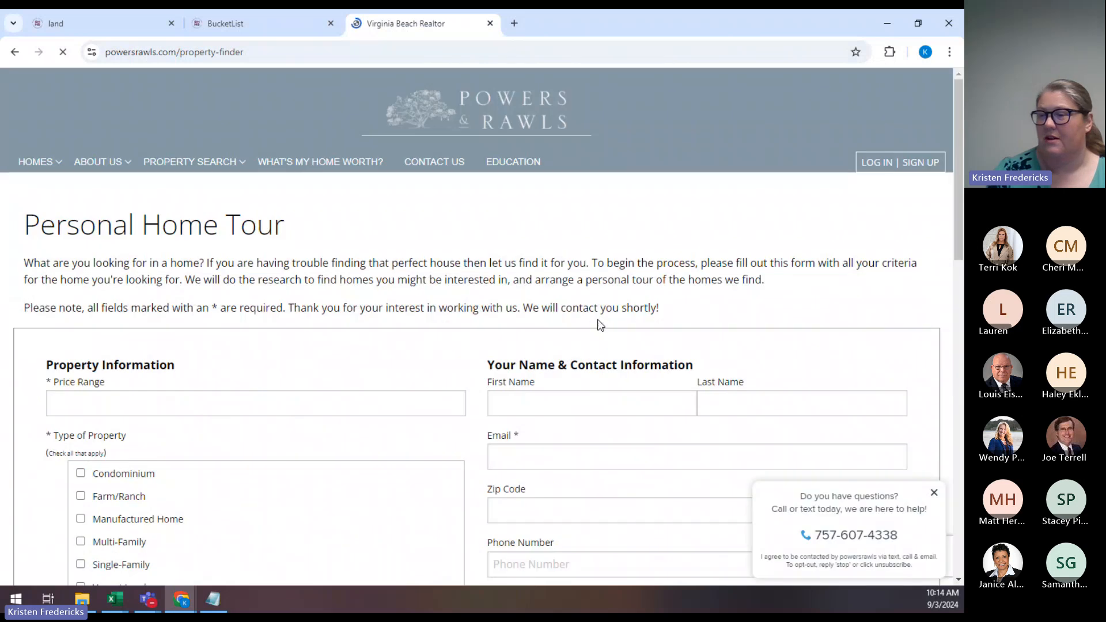
scroll(758, 281, "down", 3)
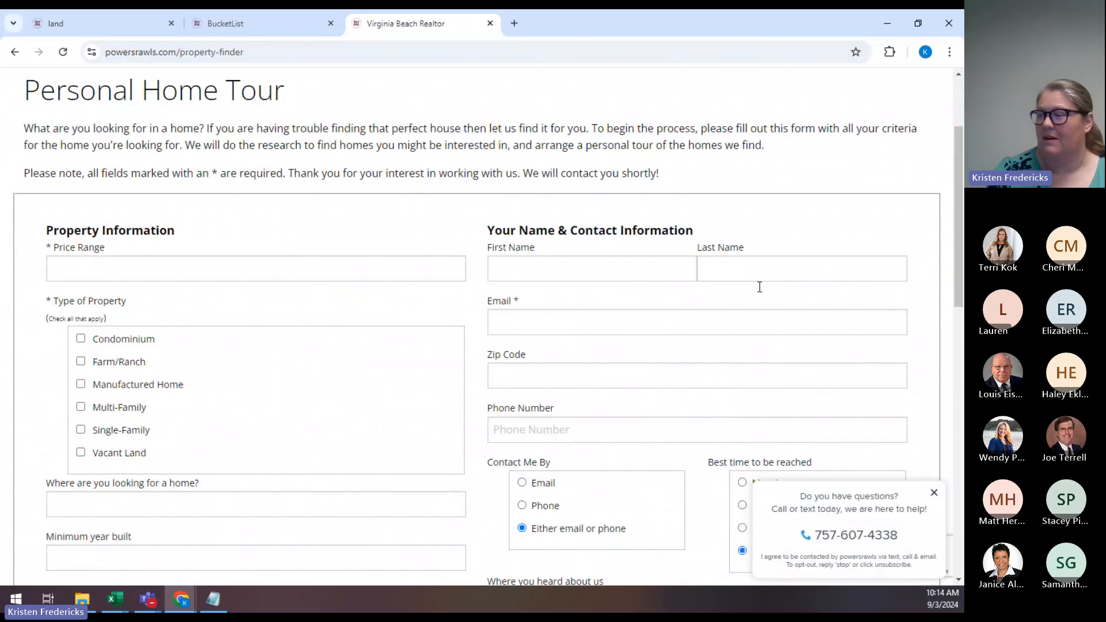
scroll(761, 293, "up", 3)
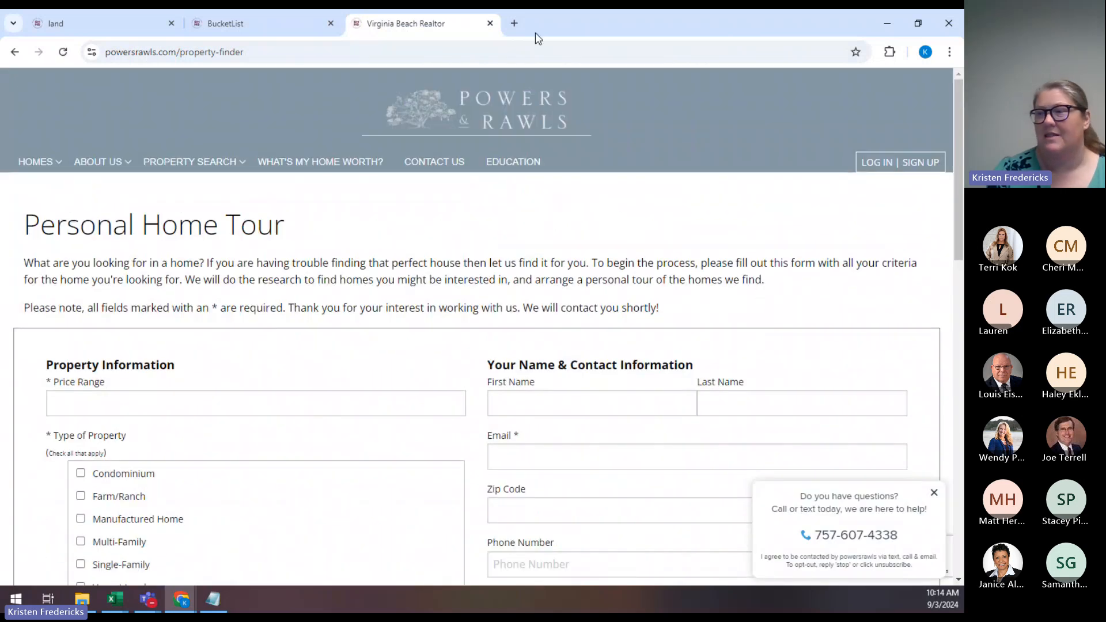
left_click(331, 23)
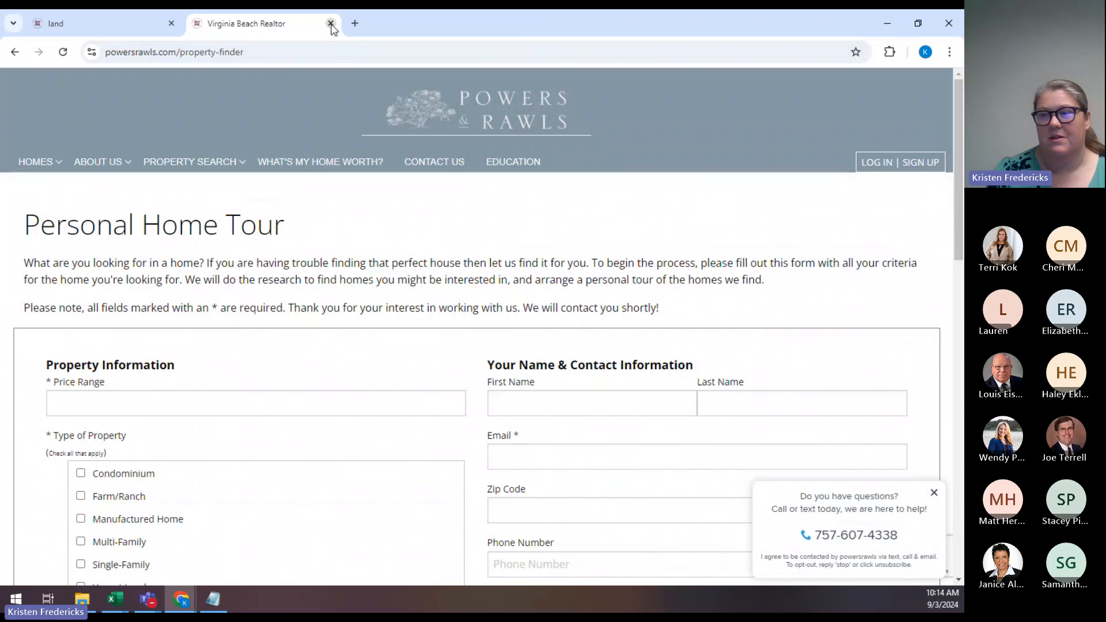
Close the Powers & Rawls tab and browse the CLHMS page under BIO GLOBAL PAGES.
left_click(330, 24)
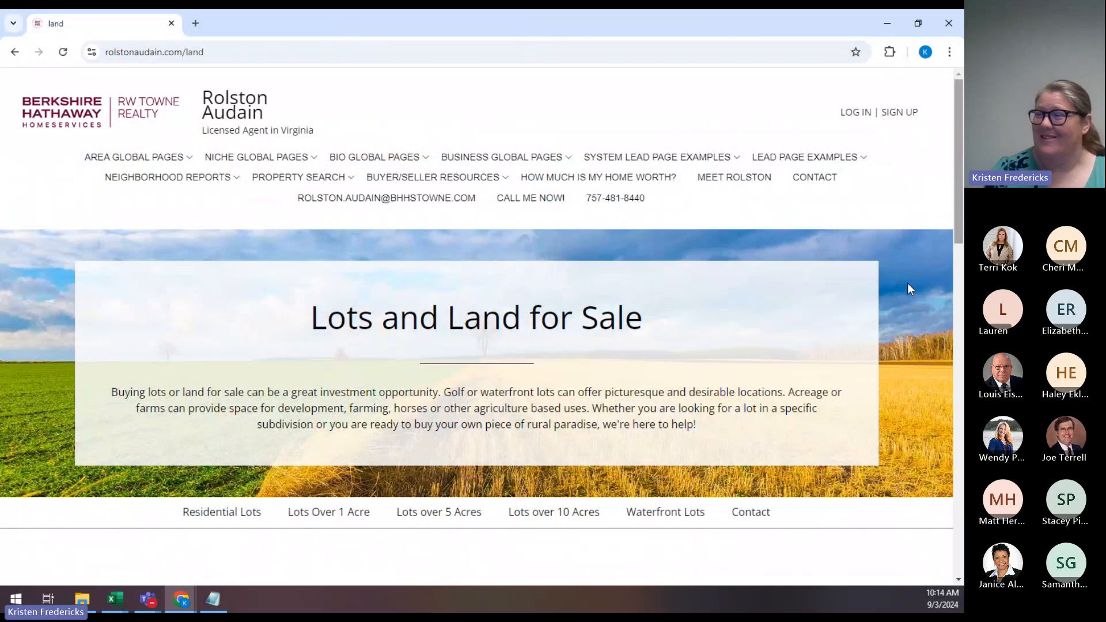
mouse_move(385, 156)
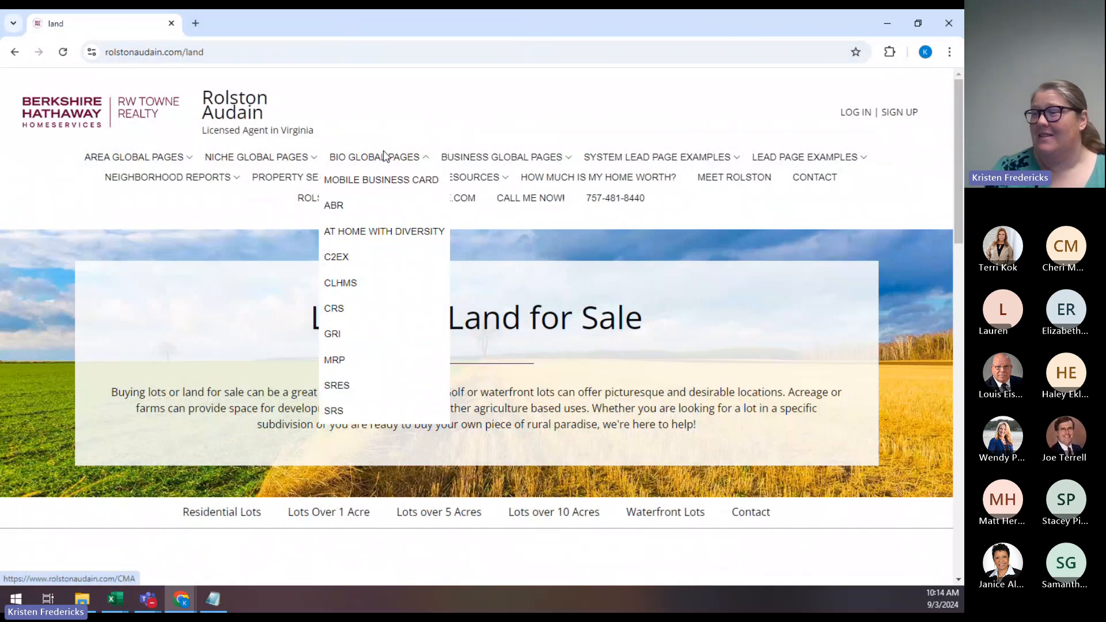
left_click(385, 290)
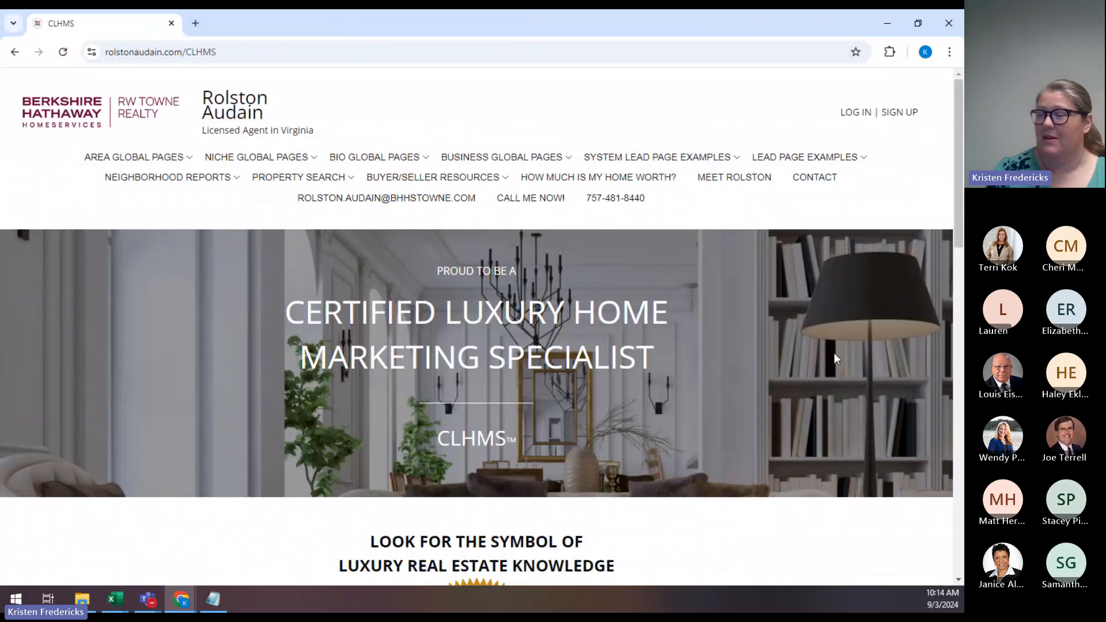
scroll(834, 352, "down", 1)
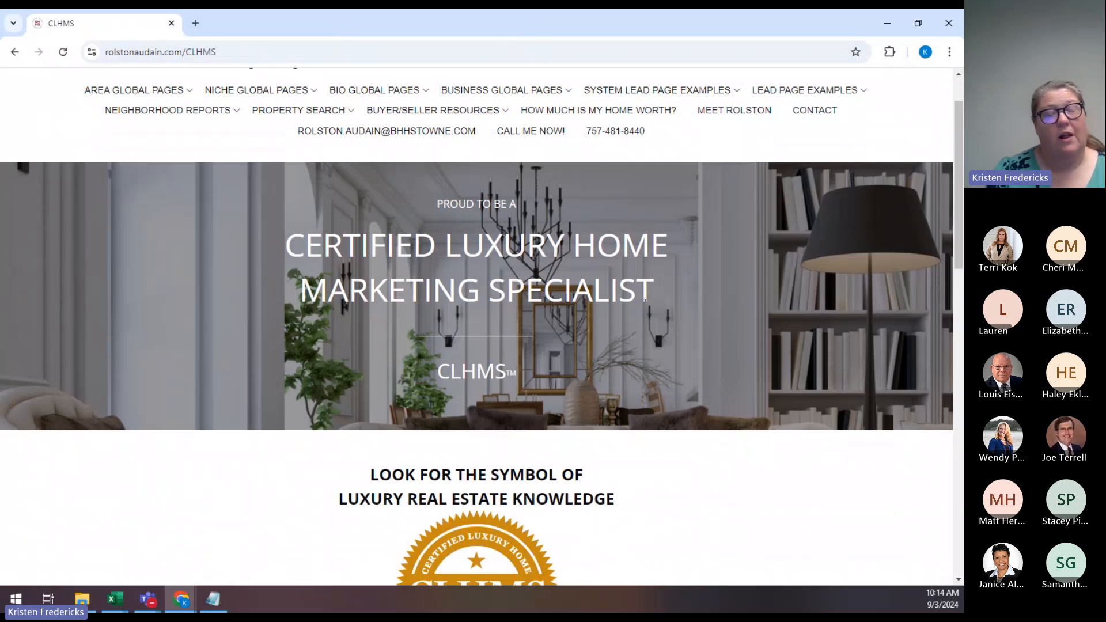
scroll(645, 300, "down", 6)
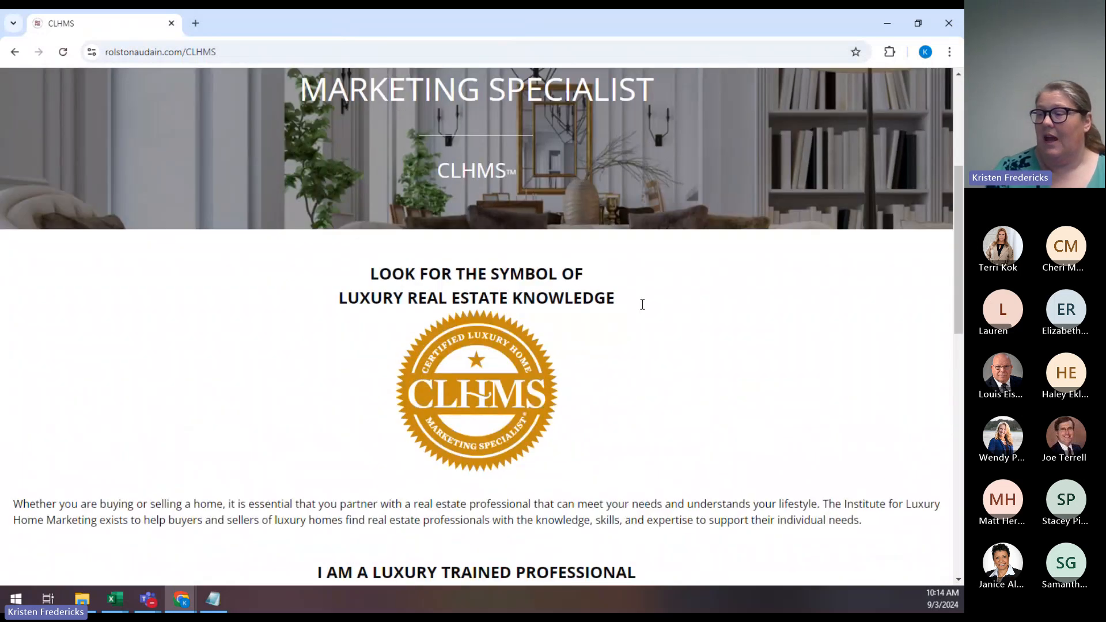
scroll(644, 310, "down", 5)
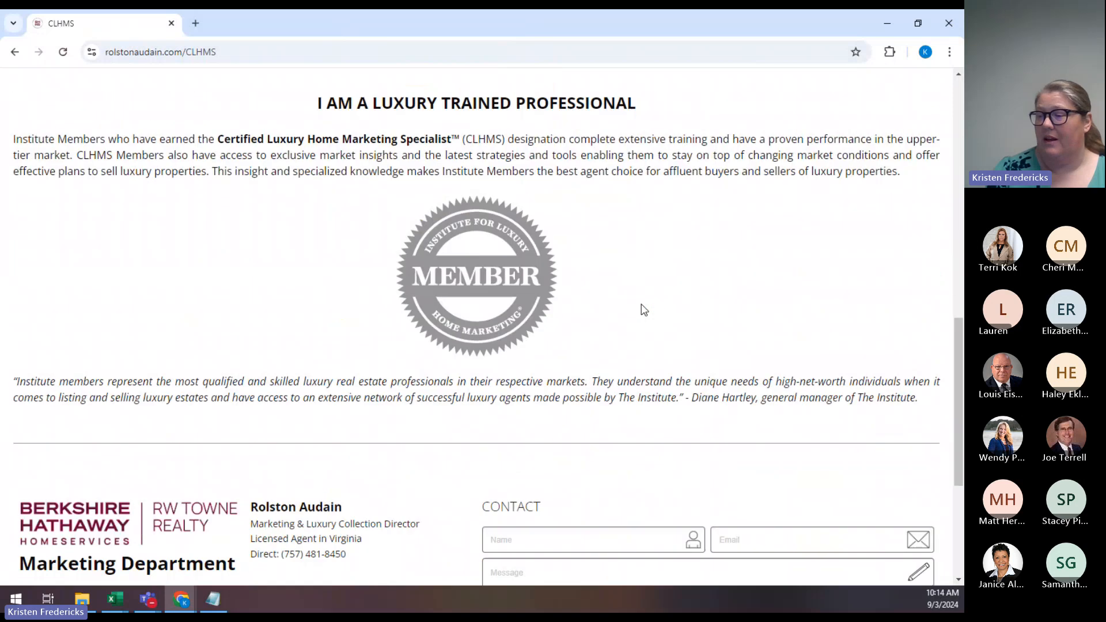
scroll(645, 309, "up", 3)
scroll(644, 309, "up", 6)
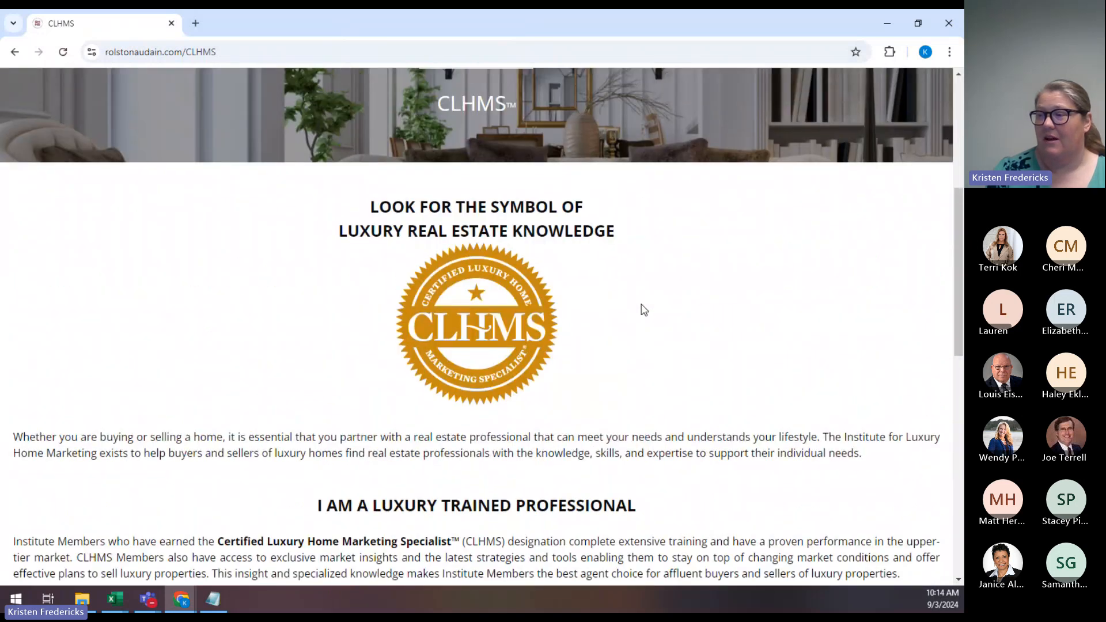
scroll(644, 309, "up", 3)
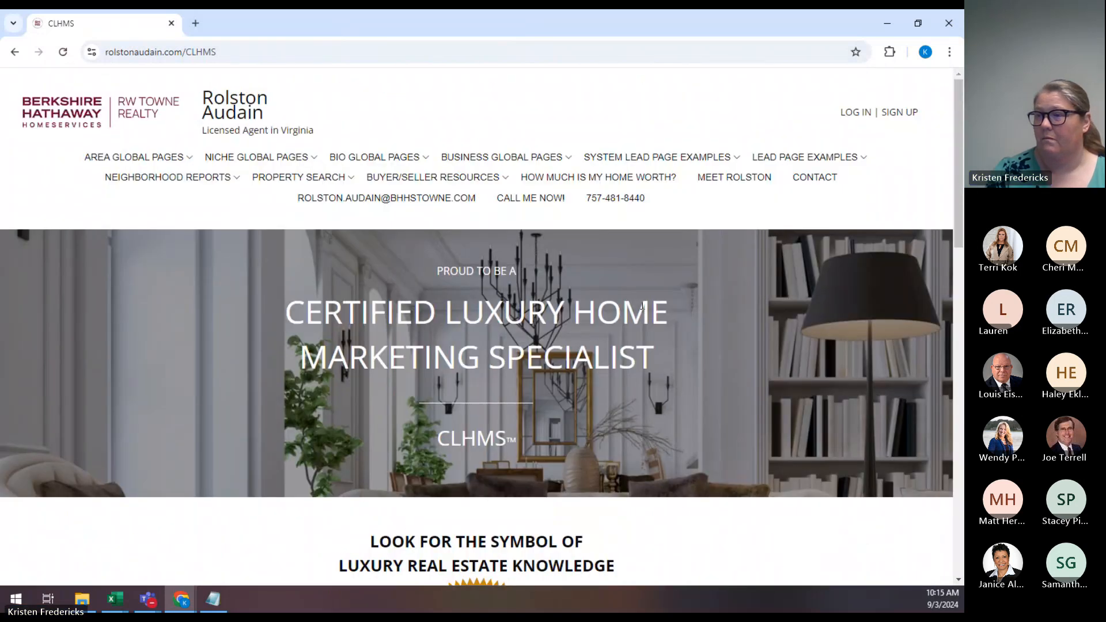
mouse_move(809, 158)
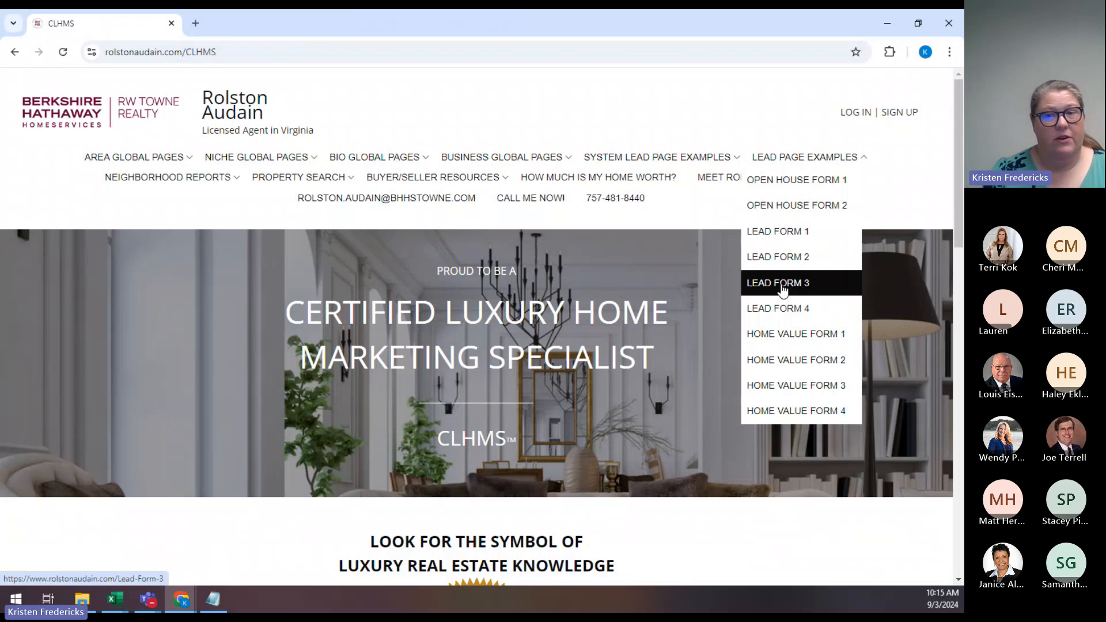
Return to RWTconnect's Site Builder Interior Pages list and open the Add New page-type picker.
left_click(887, 26)
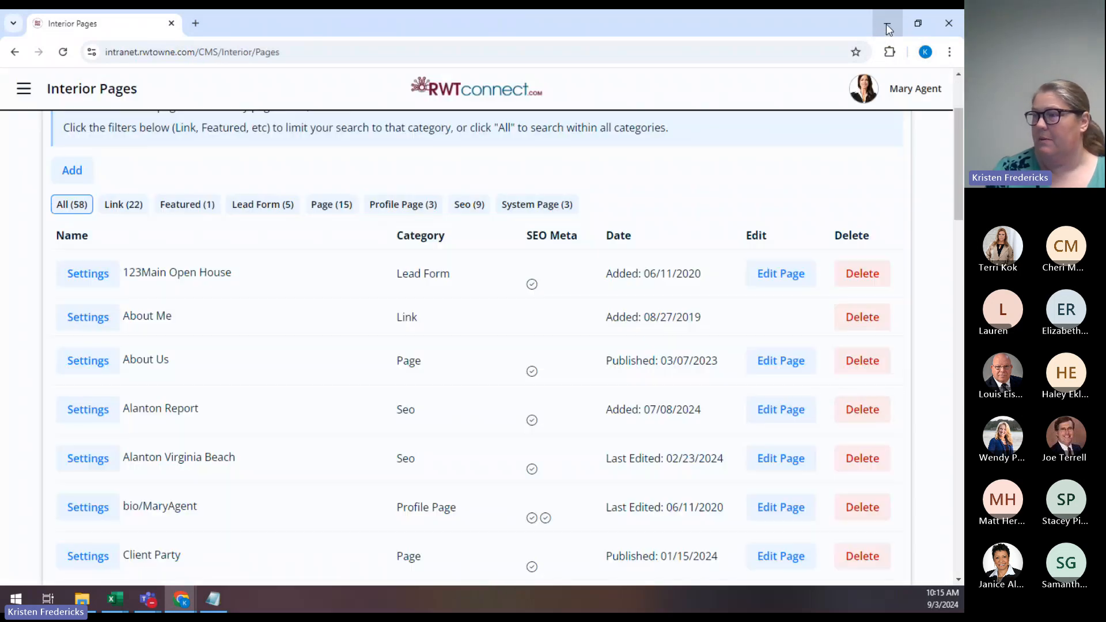
scroll(934, 285, "up", 3)
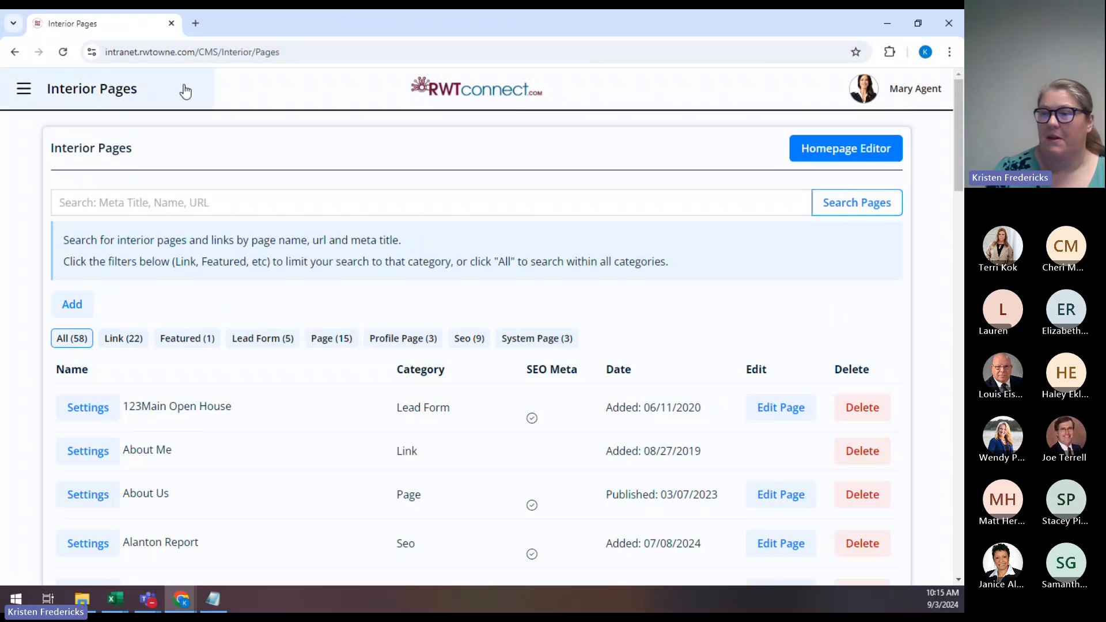
left_click(23, 92)
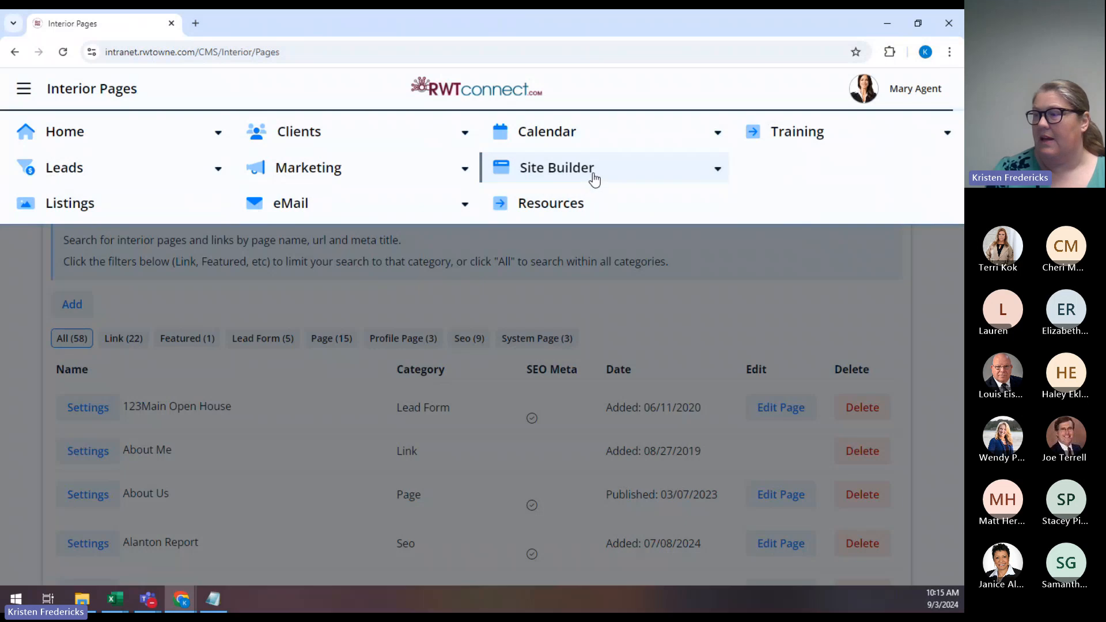
left_click(594, 180)
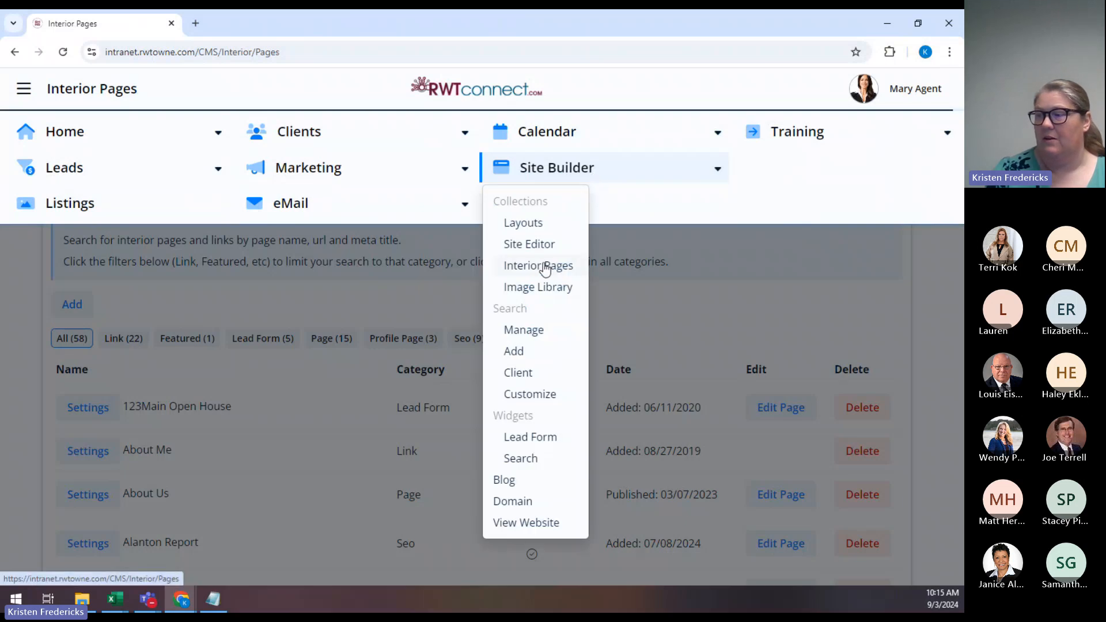
left_click(941, 326)
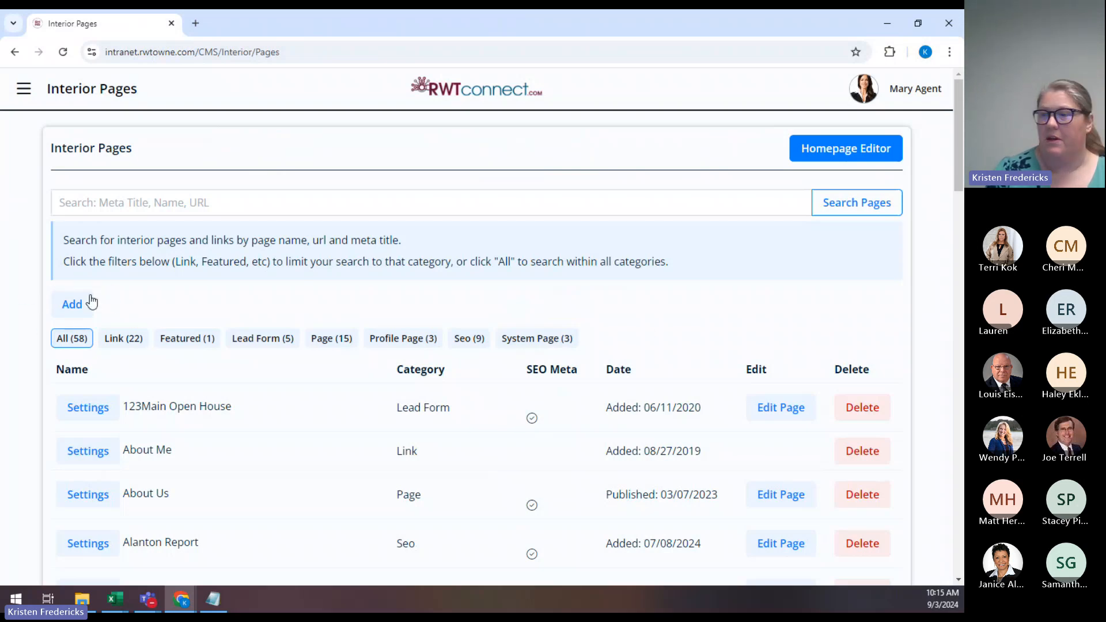
left_click(74, 307)
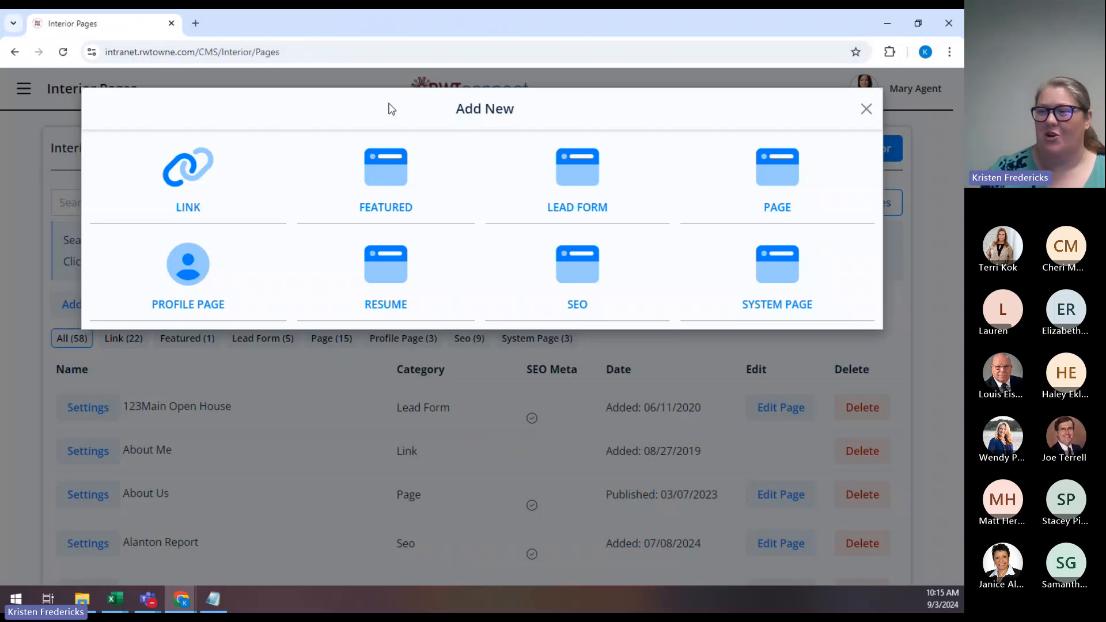
left_click(182, 171)
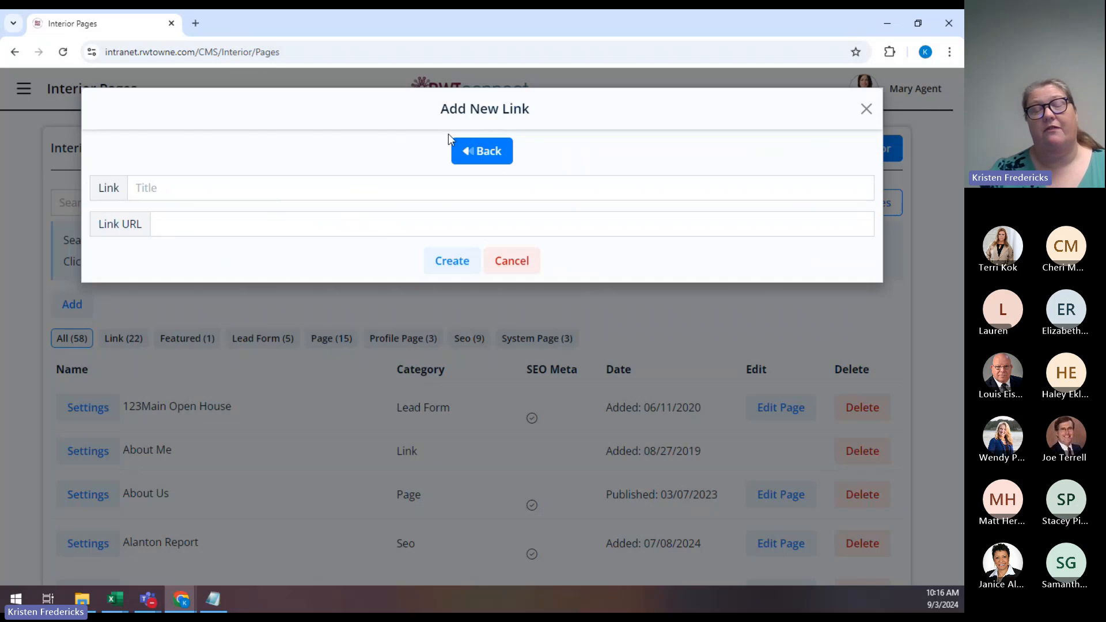
left_click(475, 153)
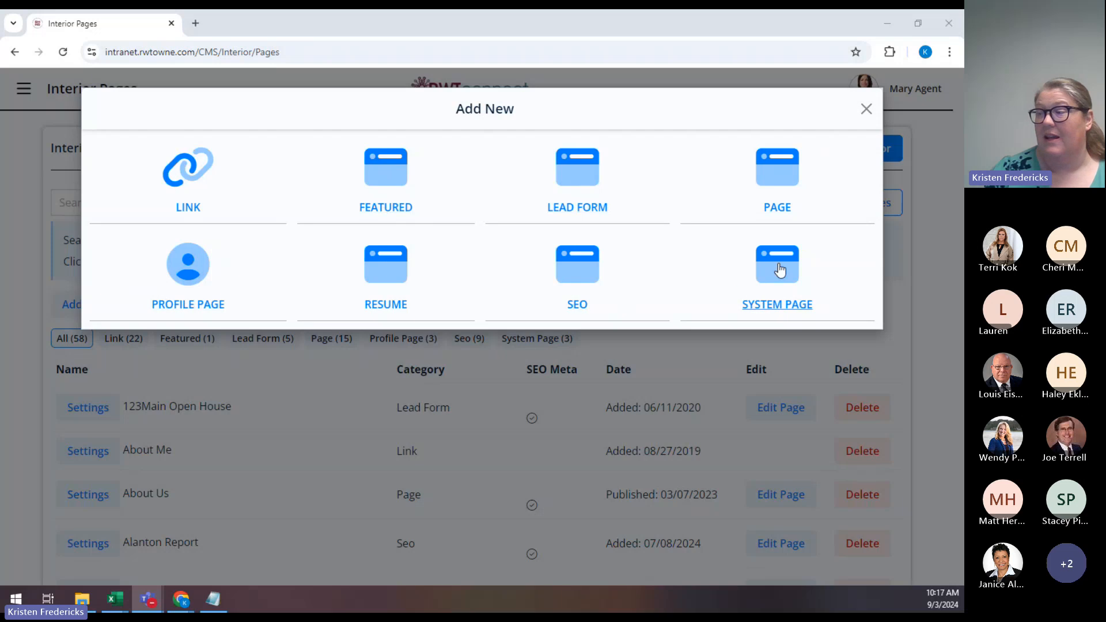
Start a new Lead Form page and check its layout category options.
left_click(583, 214)
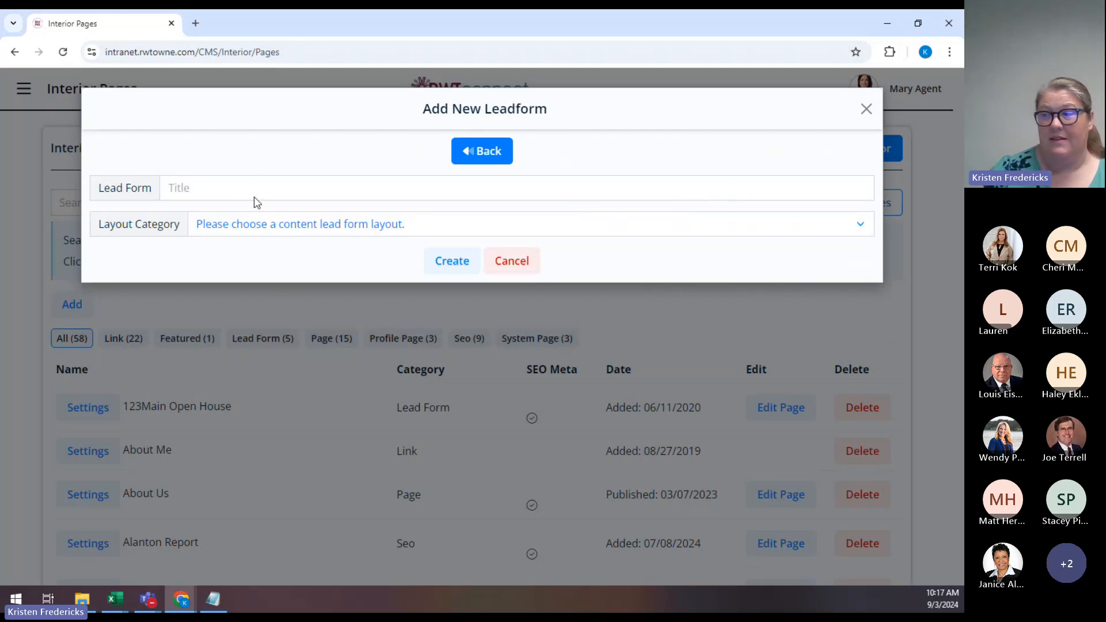
left_click(230, 228)
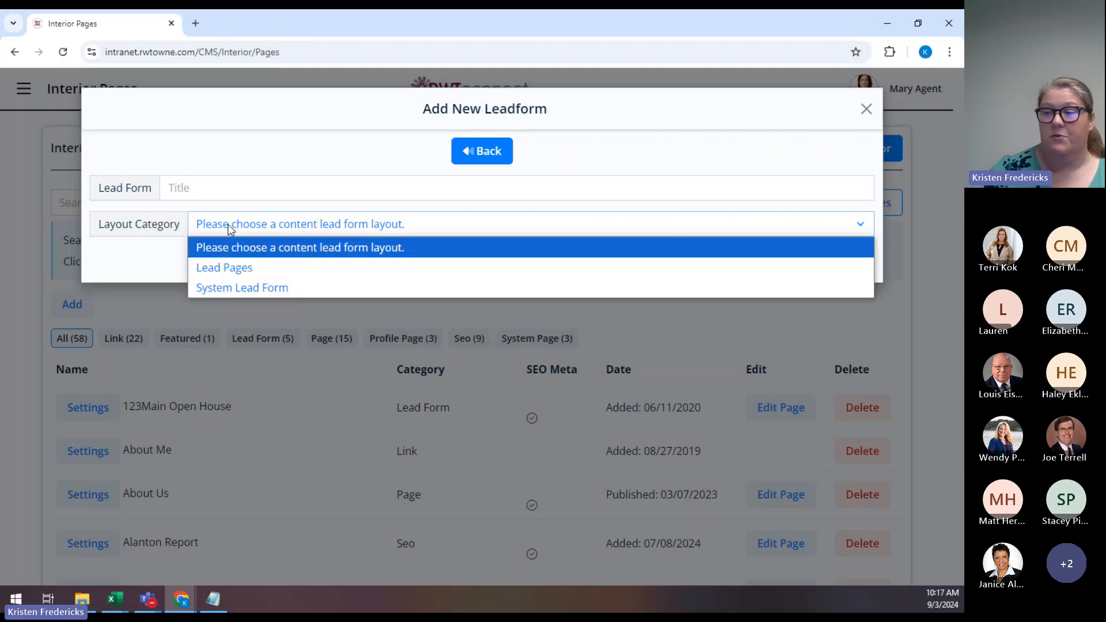
left_click(243, 193)
left_click(218, 166)
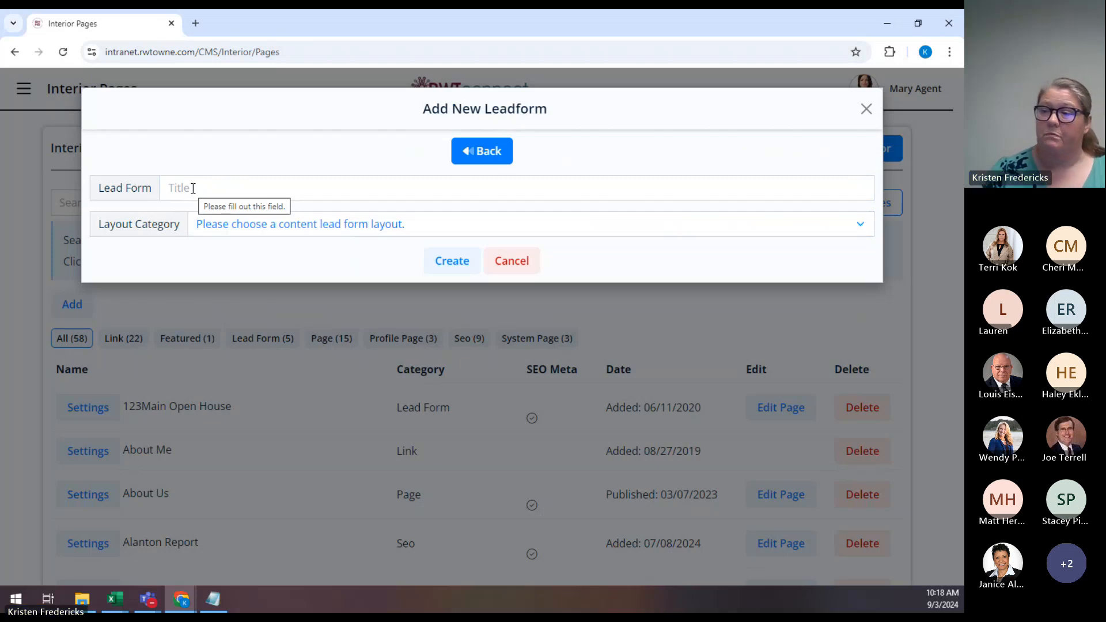
Enter the lead form title, revising it until it reads 'Buyer Guide'.
left_click(193, 188)
type("B")
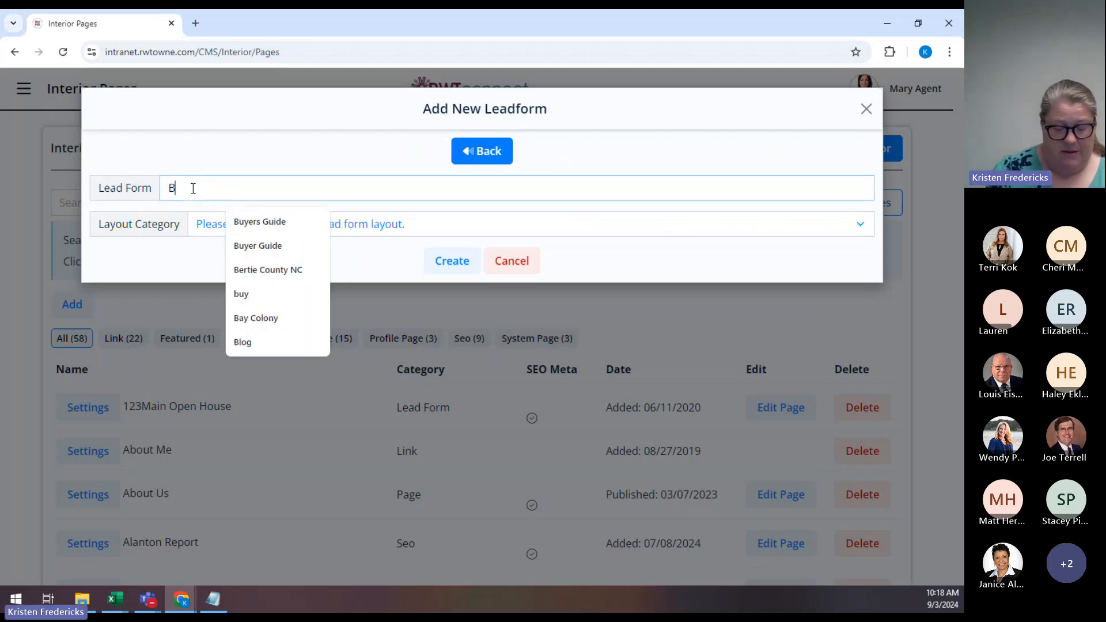
type("uyers Guide")
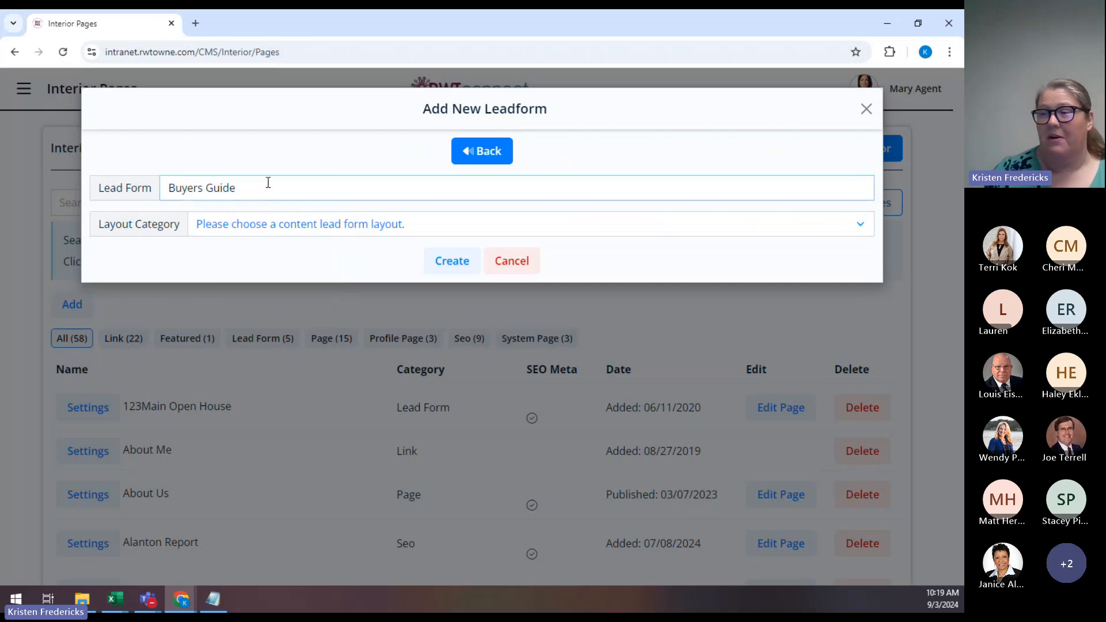
left_click_drag(247, 189, 169, 193)
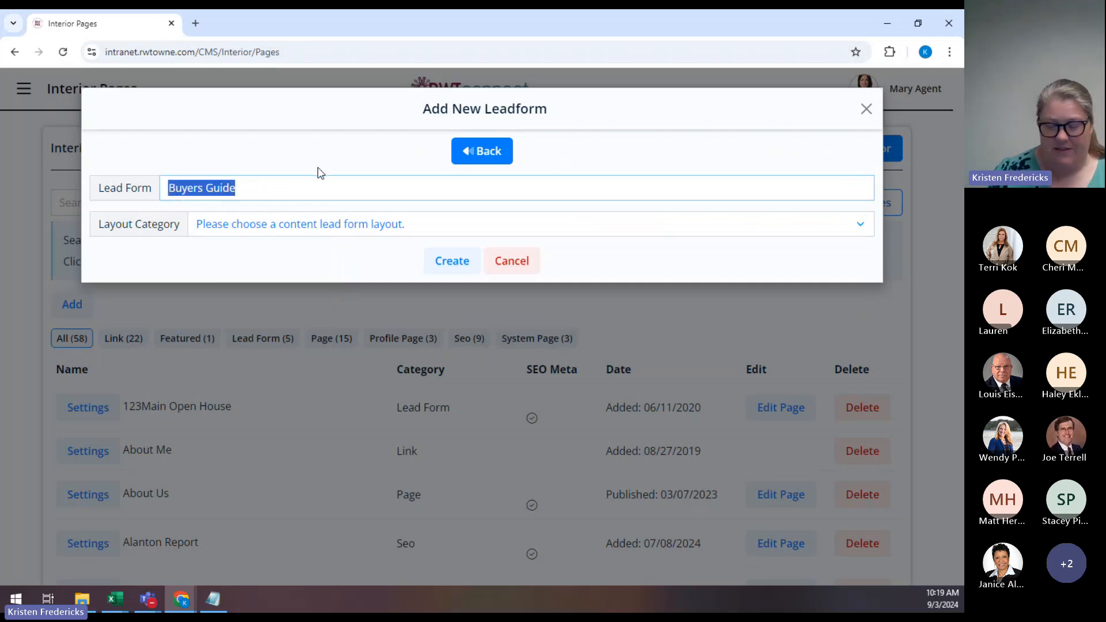
type("Ford's C")
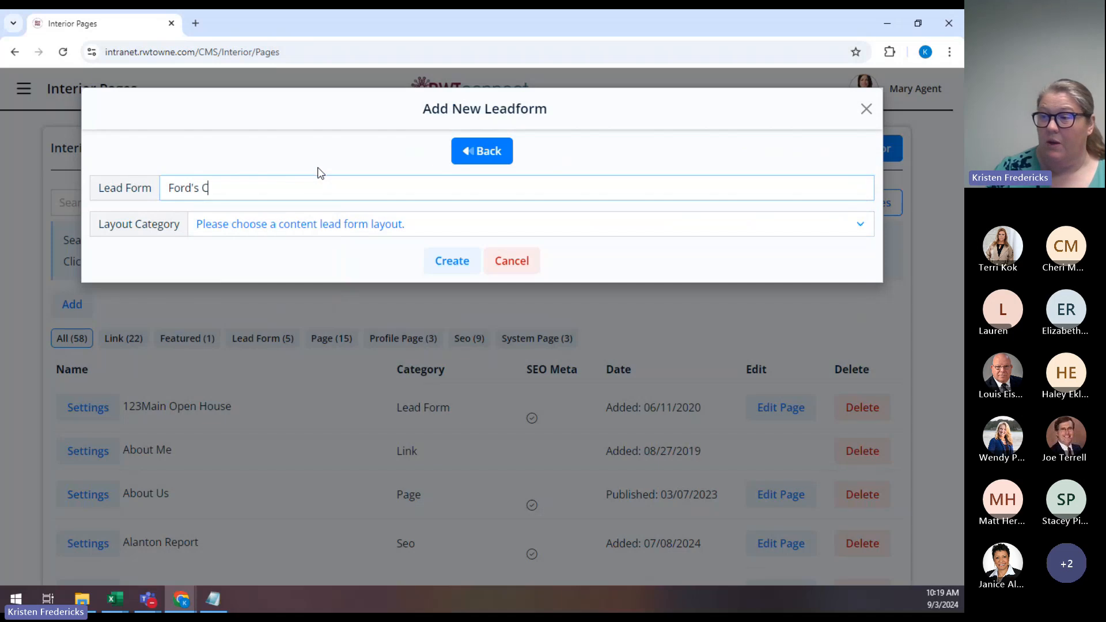
type("olony")
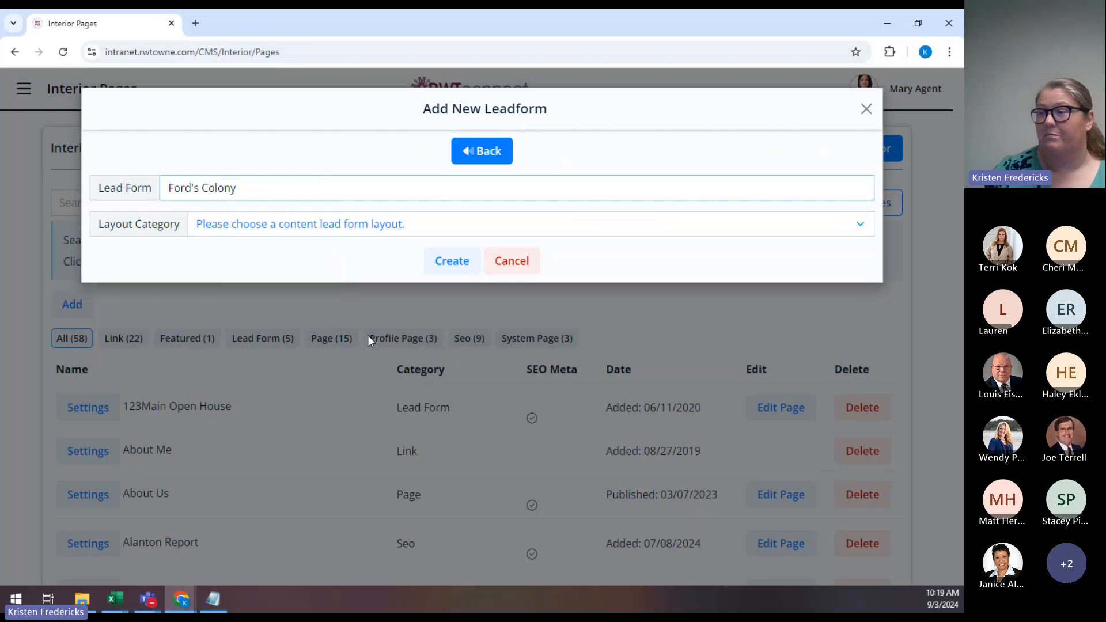
left_click(196, 189)
key("BackSpace")
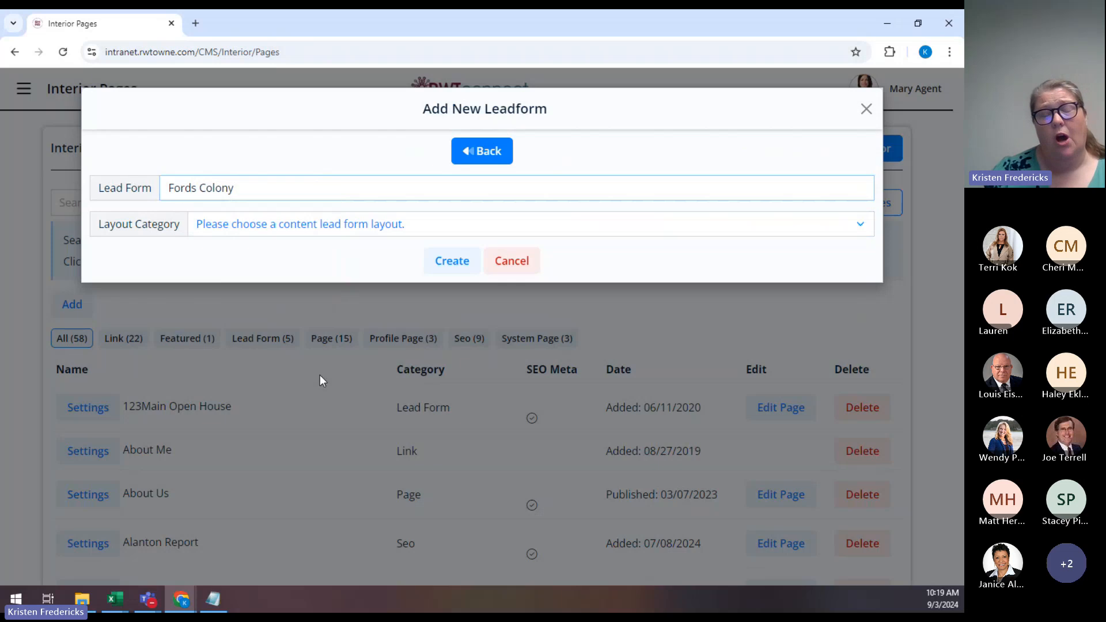
left_click(211, 193)
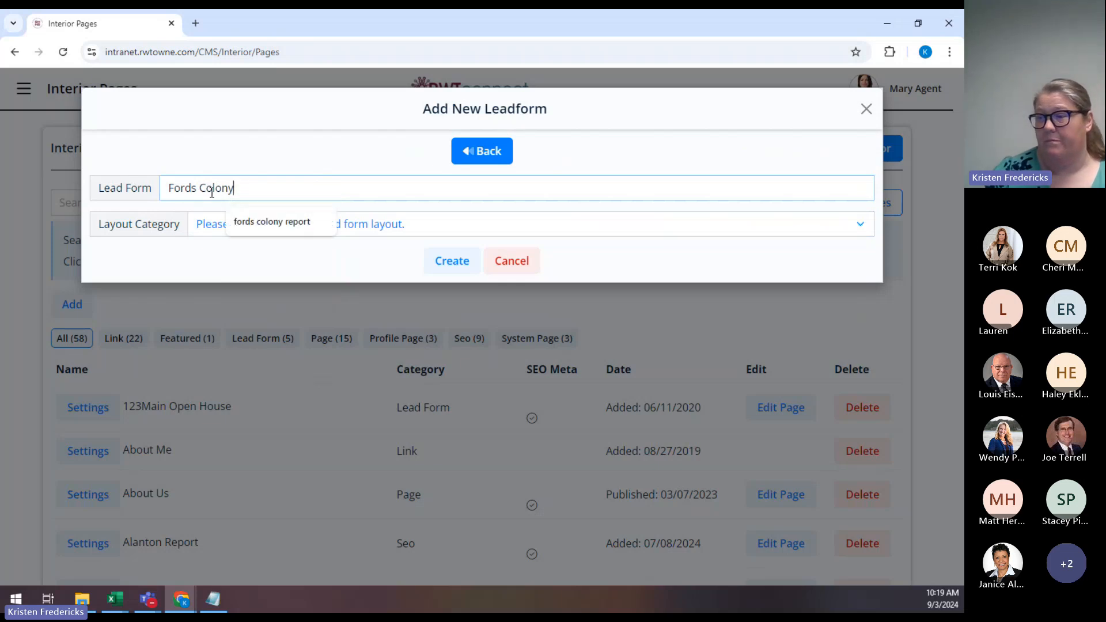
key("ctrl+a")
type("Buyer")
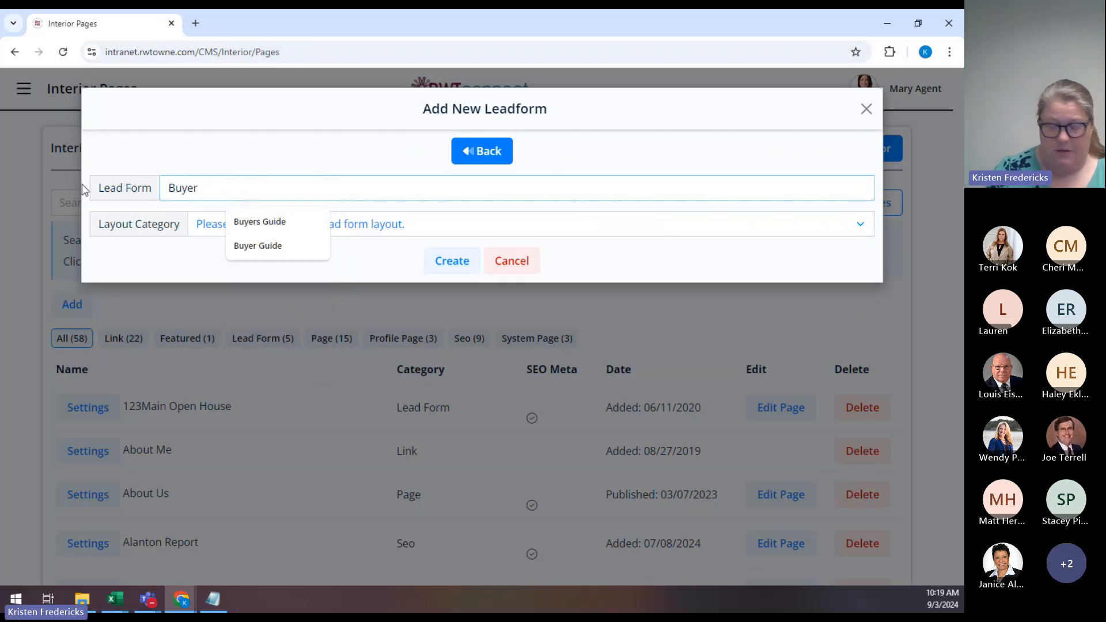
type(" Guide")
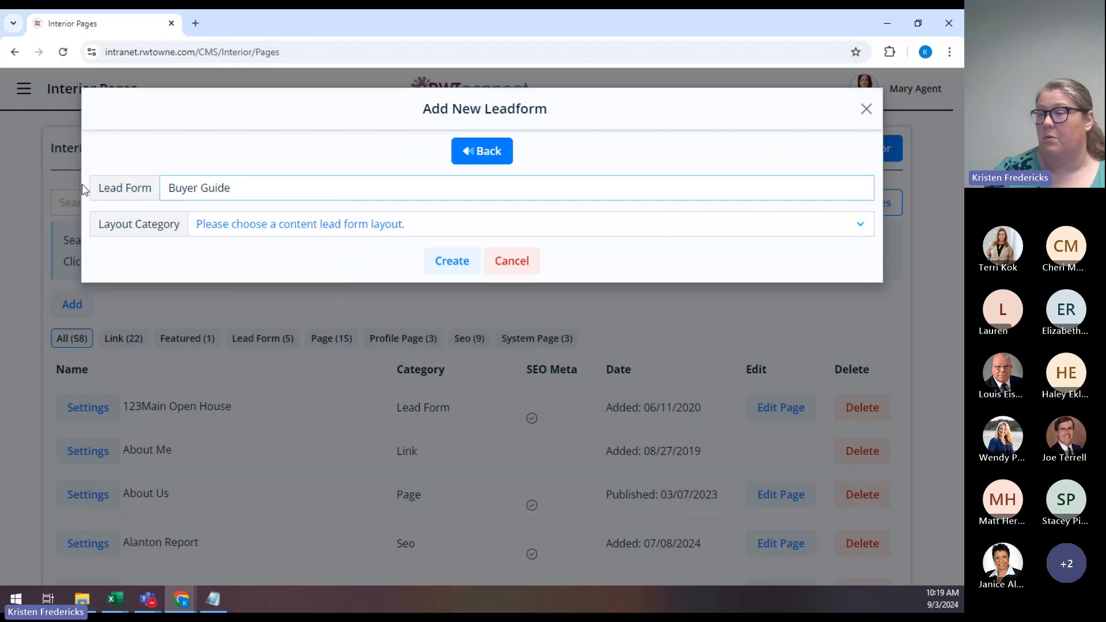
left_click(333, 228)
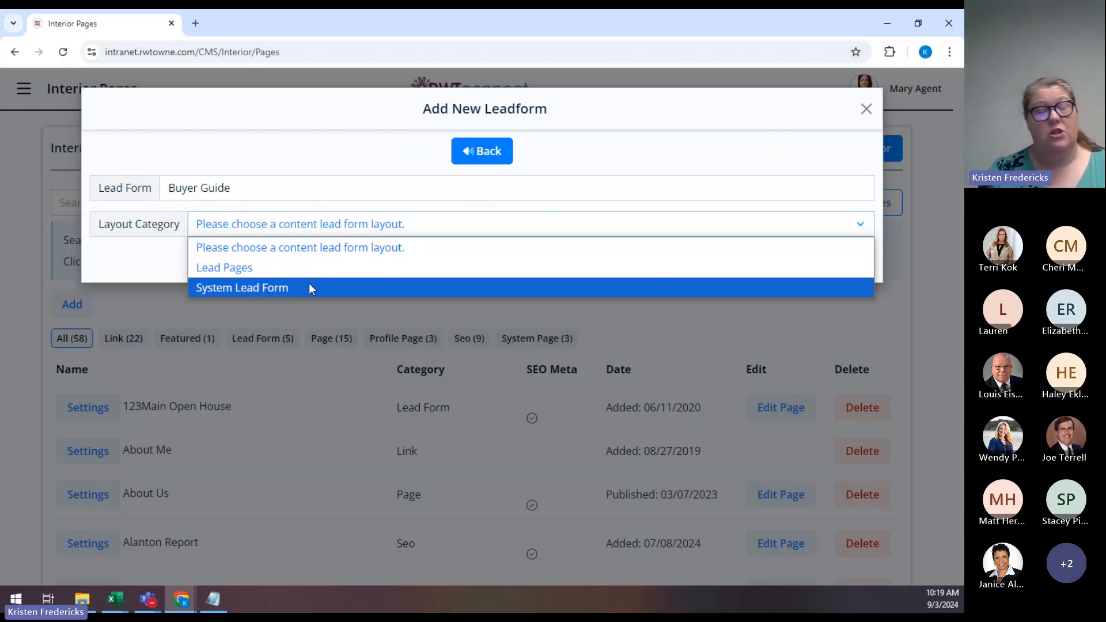
Set the layout category to Lead Pages and scroll through the lead page templates.
left_click(278, 268)
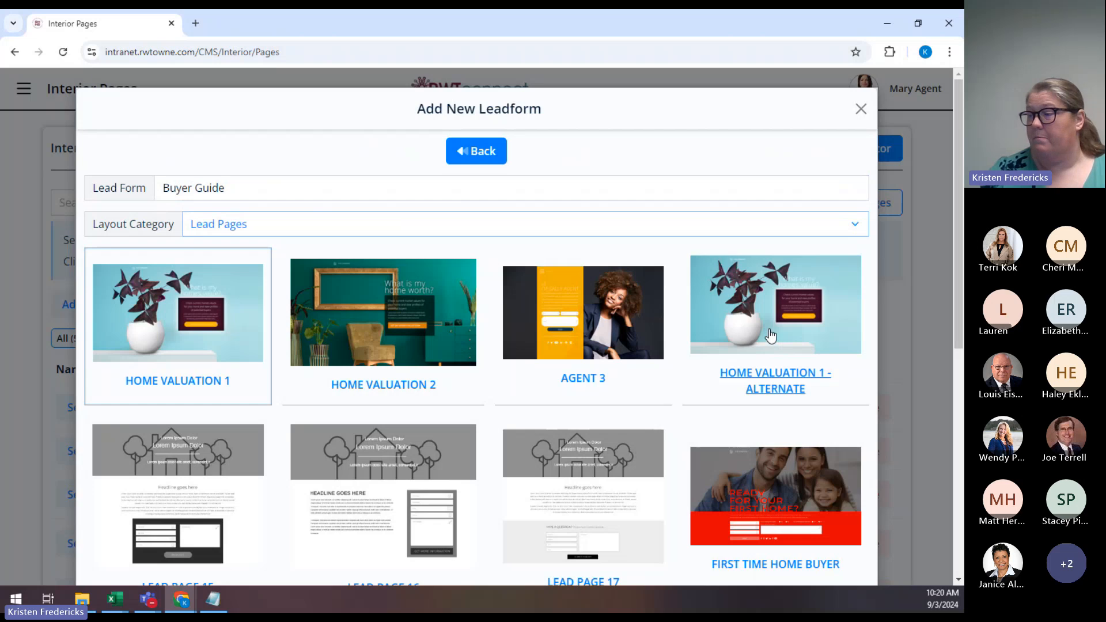
scroll(752, 347, "down", 1)
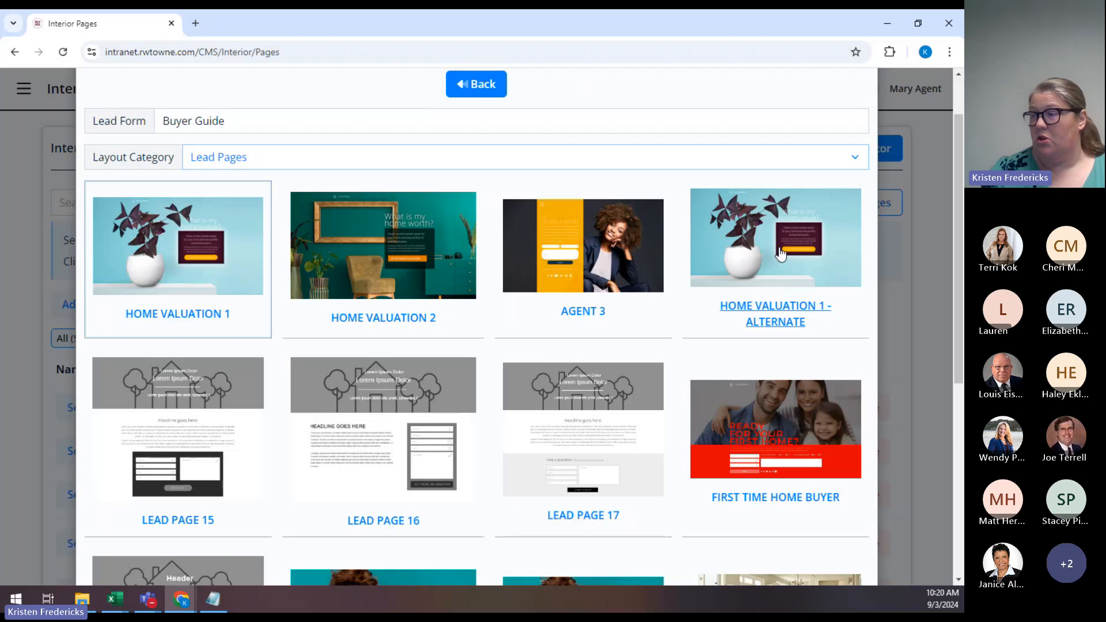
scroll(569, 322, "down", 2)
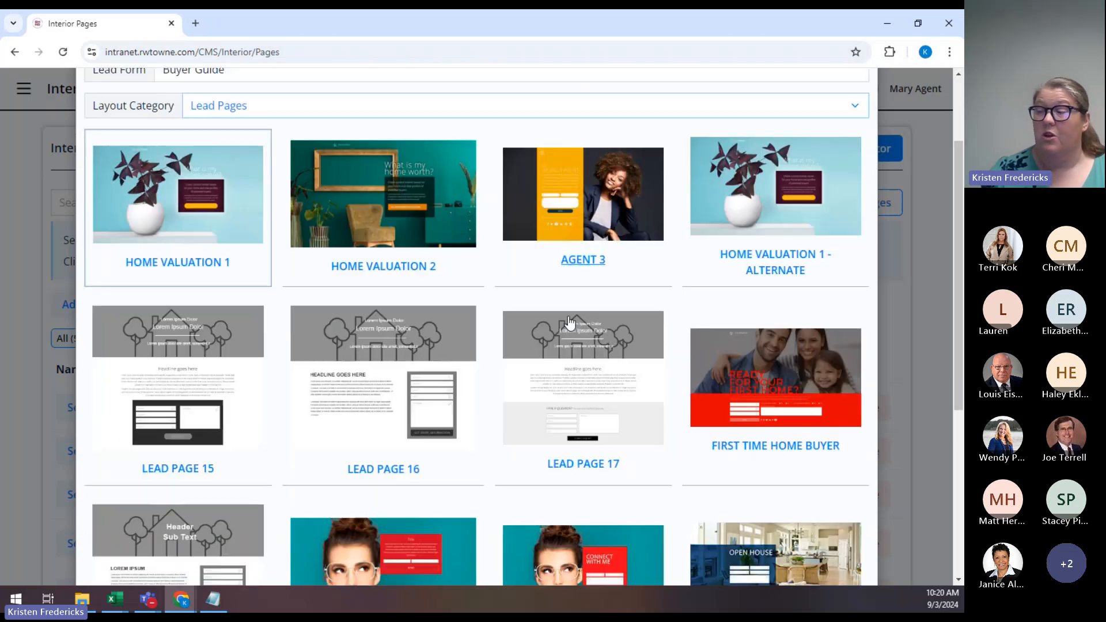
scroll(569, 321, "down", 4)
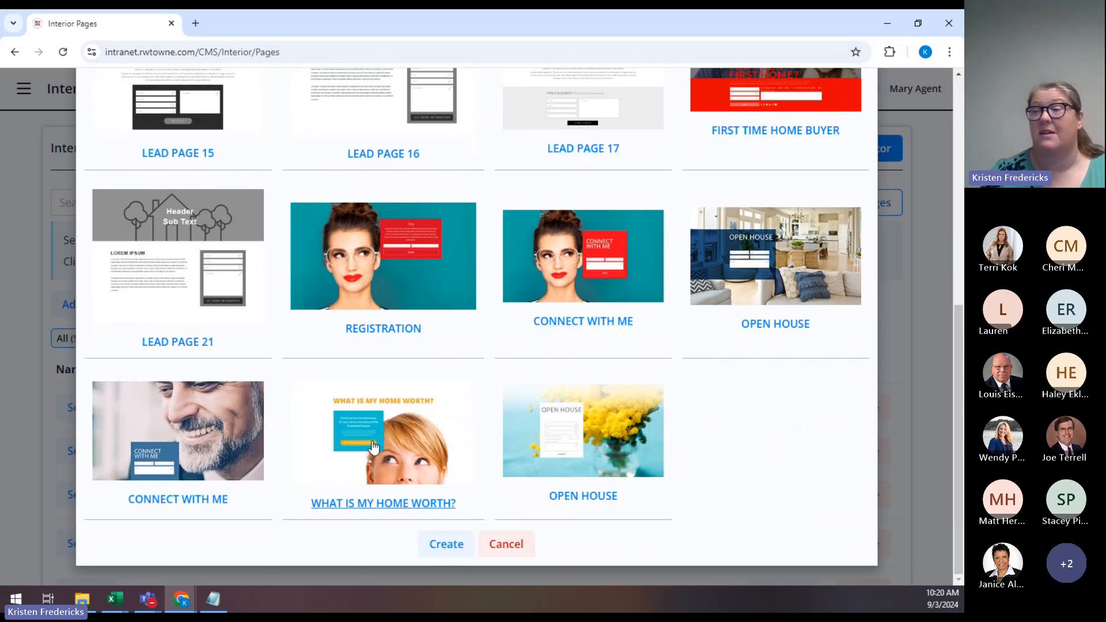
scroll(375, 444, "up", 2)
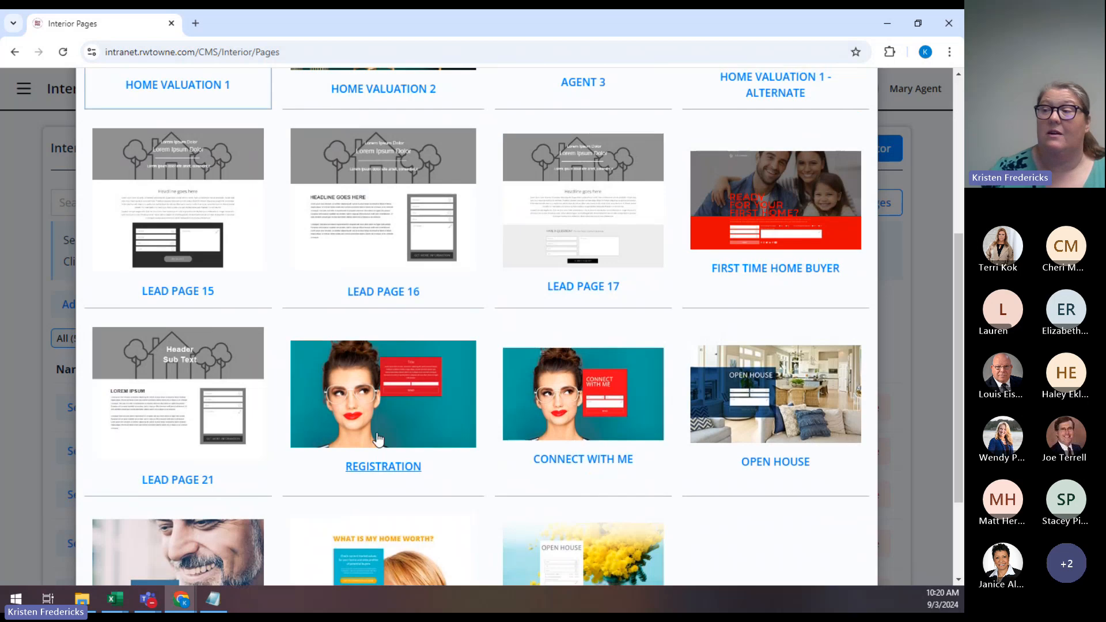
scroll(377, 440, "up", 2)
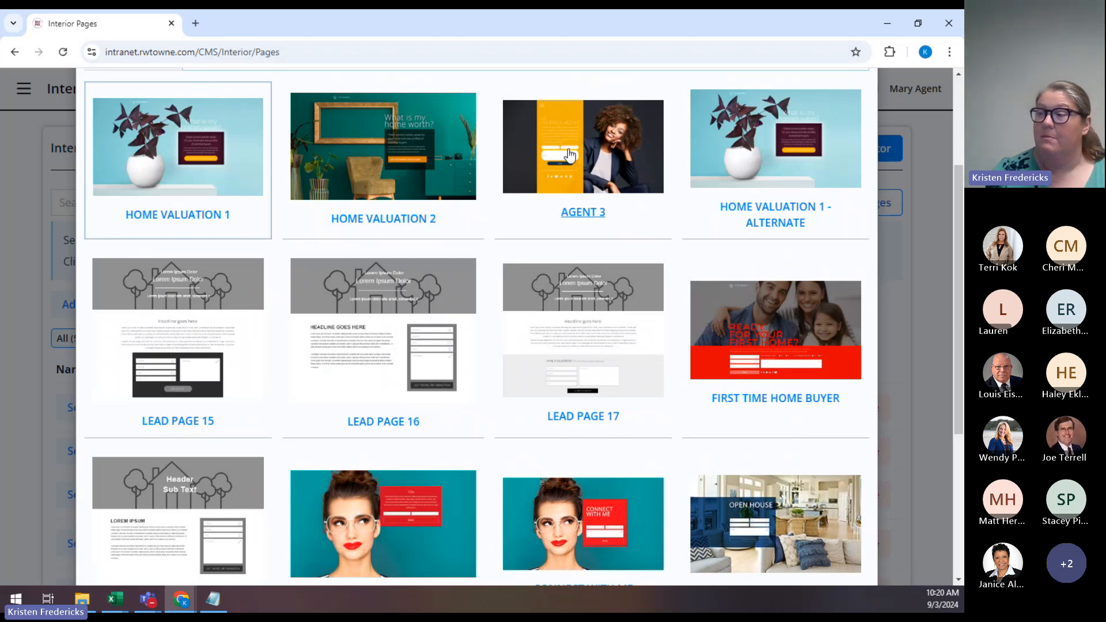
scroll(563, 205, "down", 1)
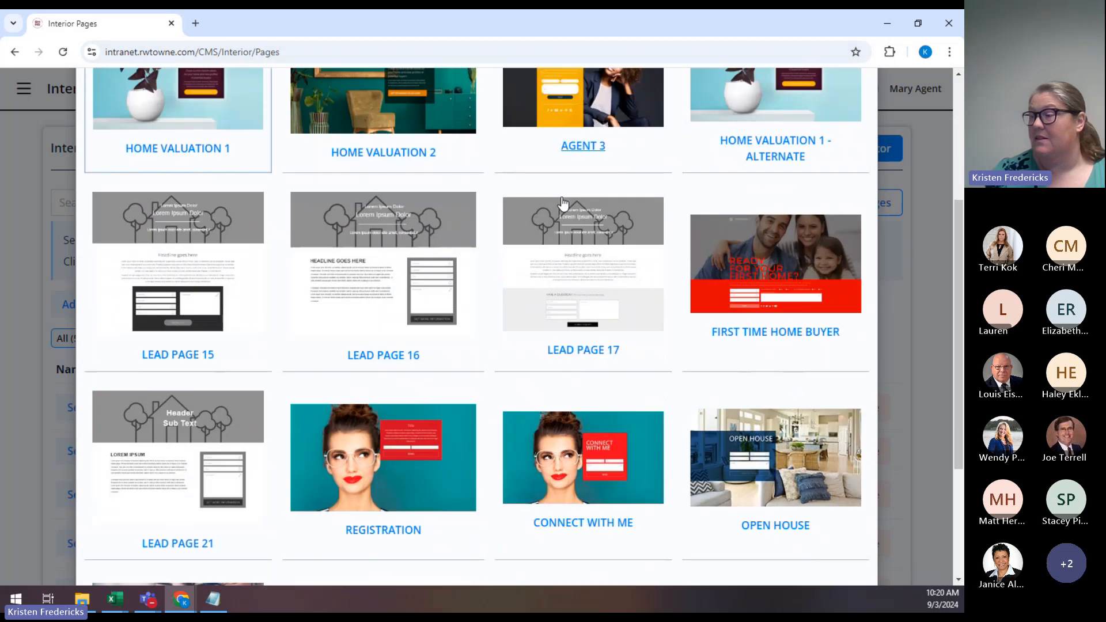
scroll(563, 205, "down", 1)
scroll(576, 184, "up", 4)
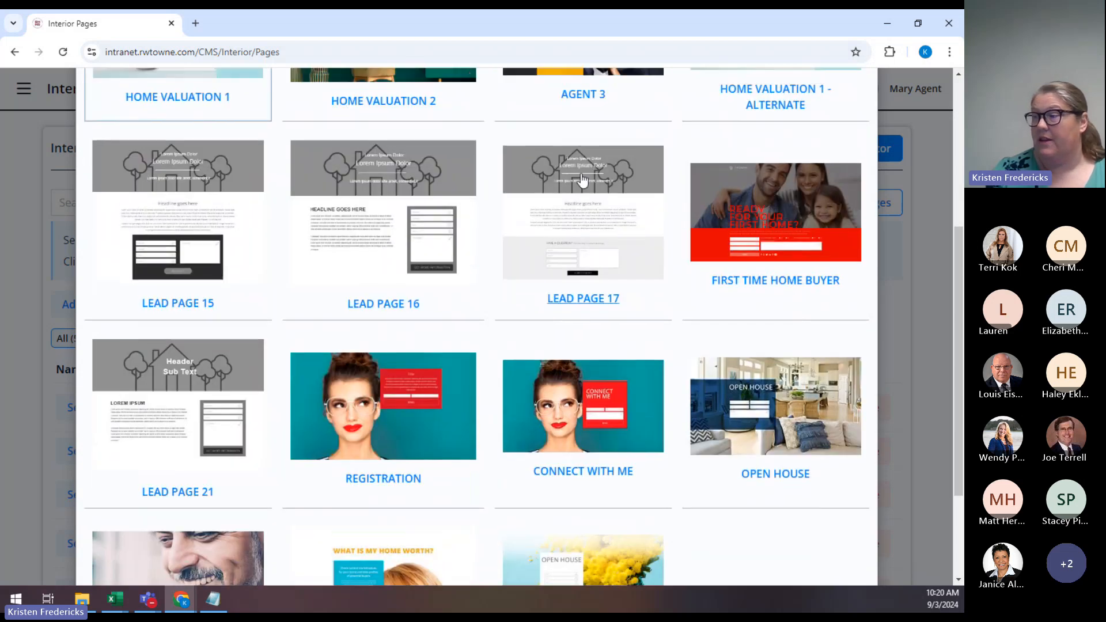
scroll(582, 178, "down", 5)
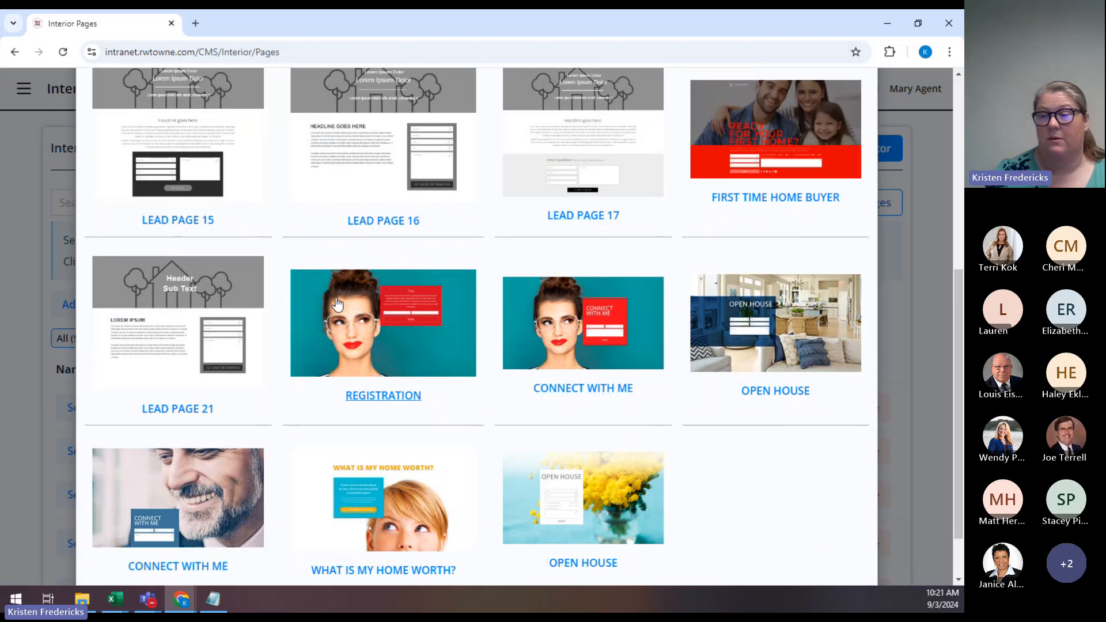
Create the Buyer Guide lead form from the Registration template and locate it in the list.
left_click(406, 358)
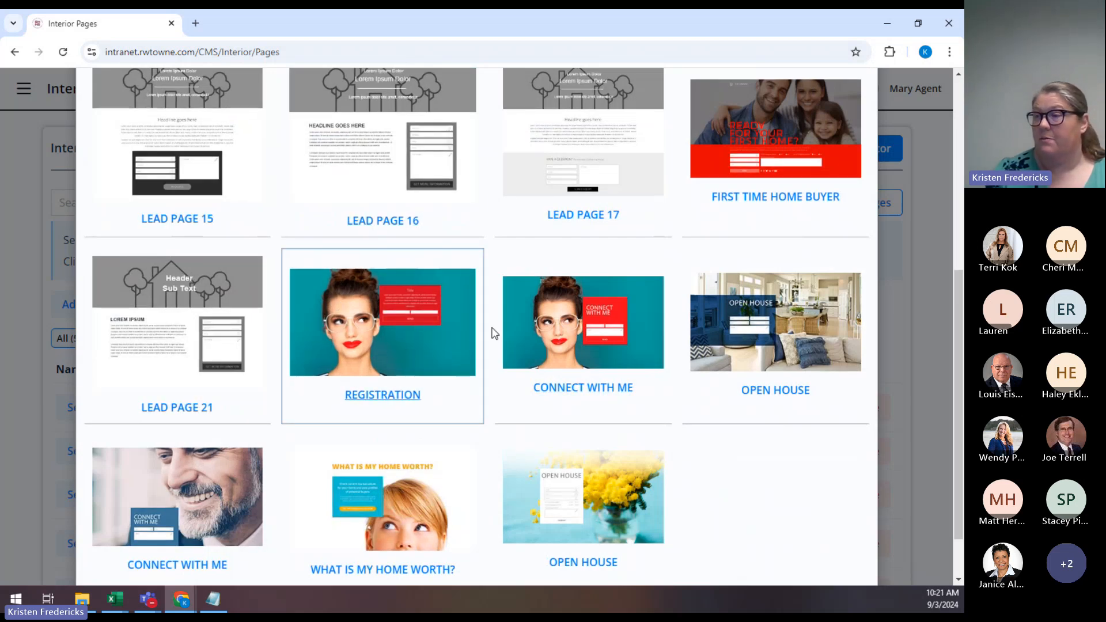
scroll(461, 326, "up", 6)
scroll(479, 340, "down", 7)
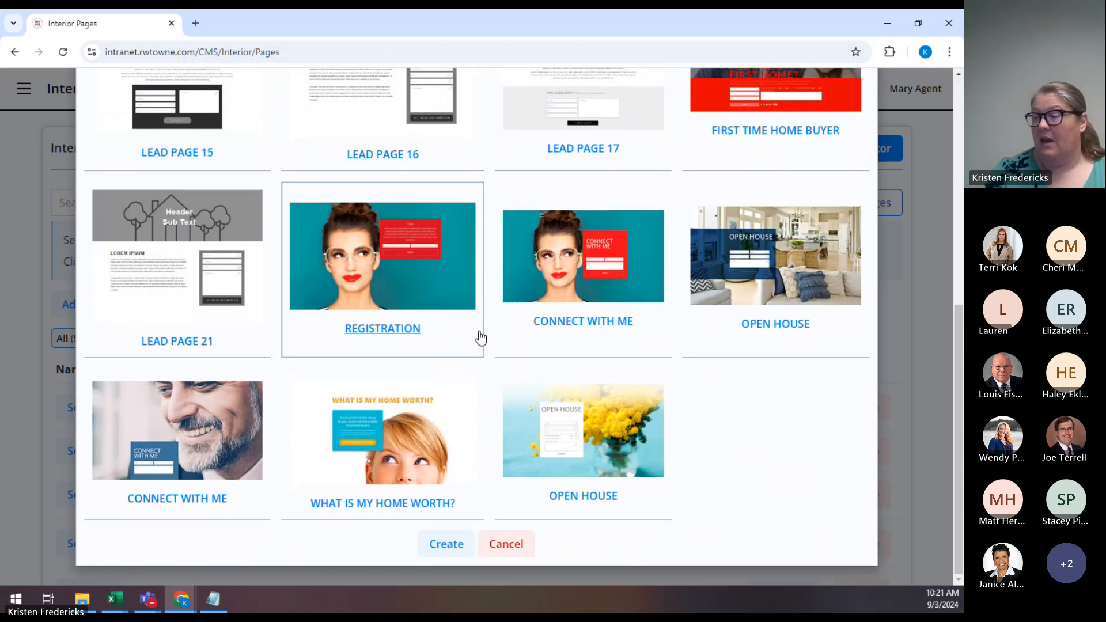
left_click(452, 549)
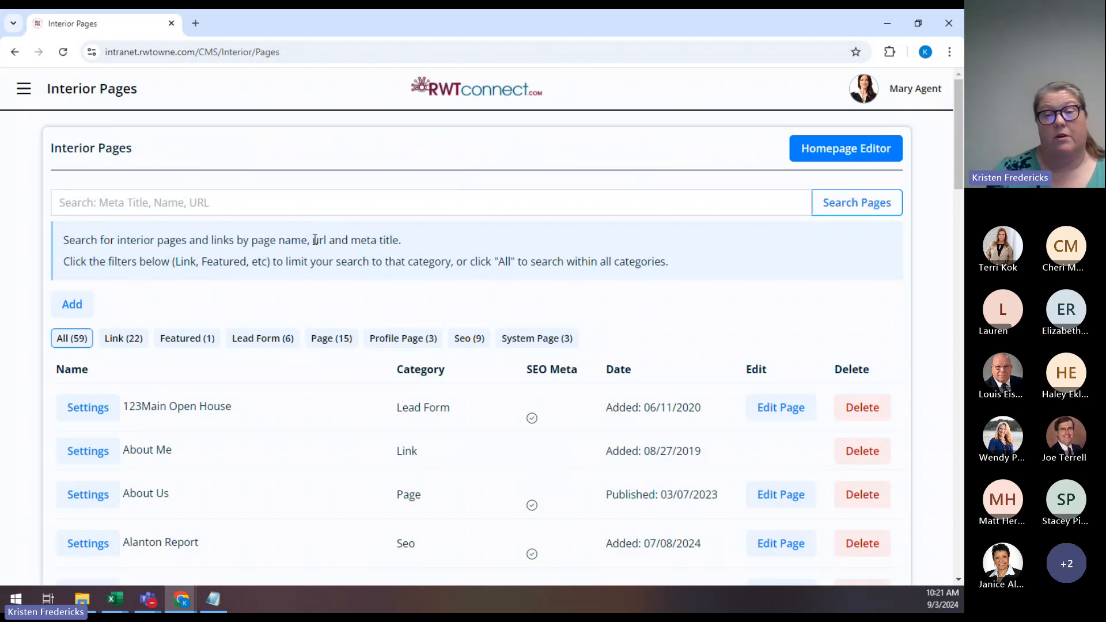
scroll(315, 240, "down", 6)
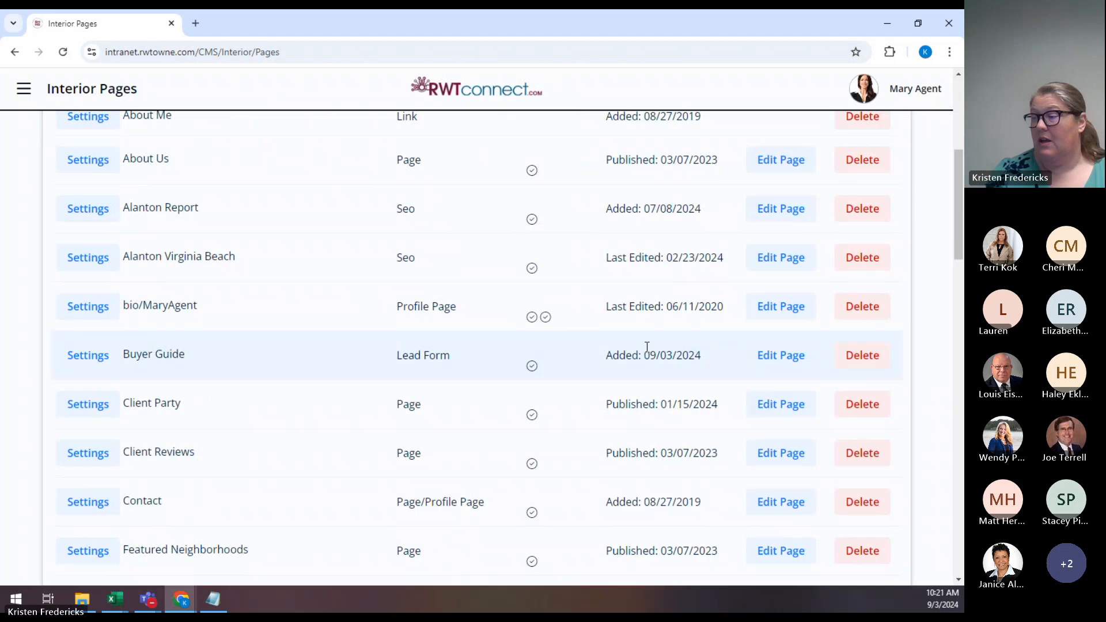
Open the Buyer Guide page in the editor and review then close its mobile preview.
left_click(782, 356)
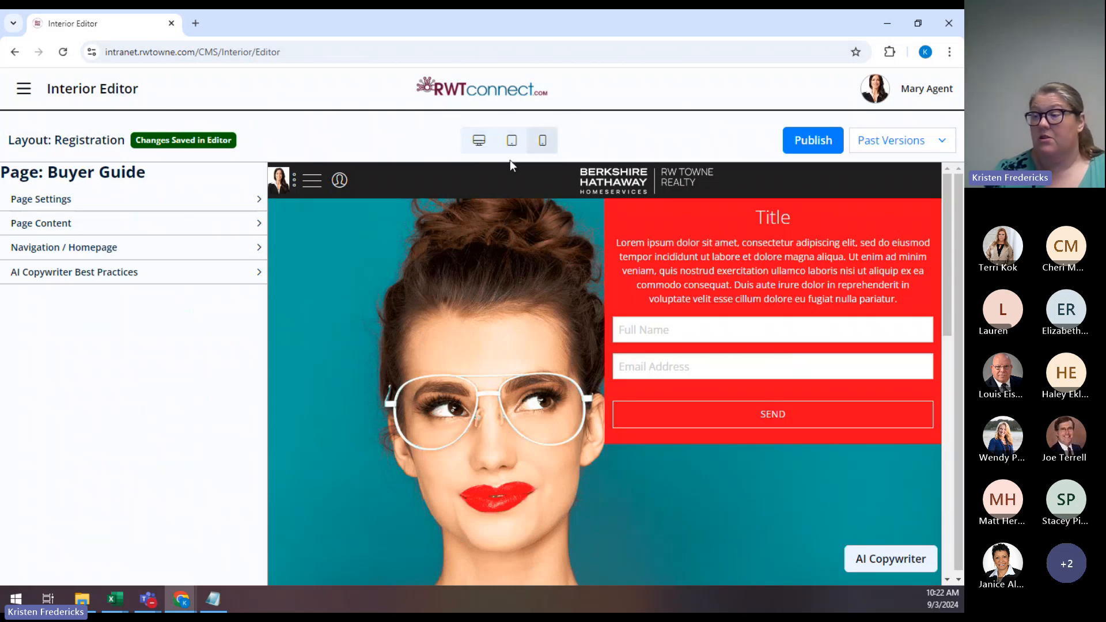
left_click(542, 144)
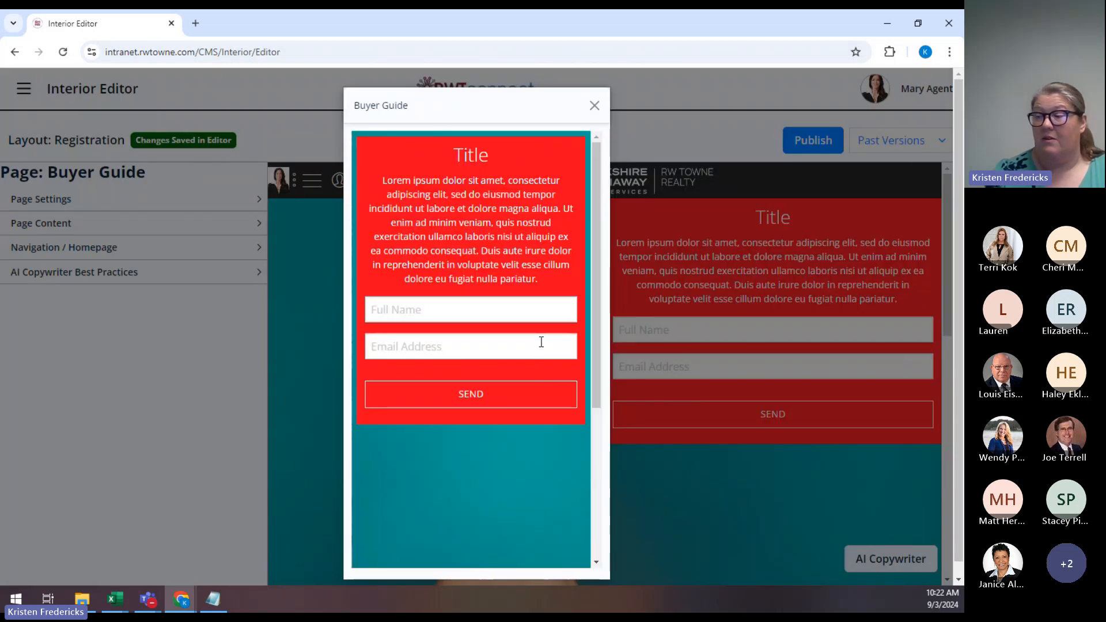
scroll(541, 343, "down", 5)
scroll(541, 342, "up", 5)
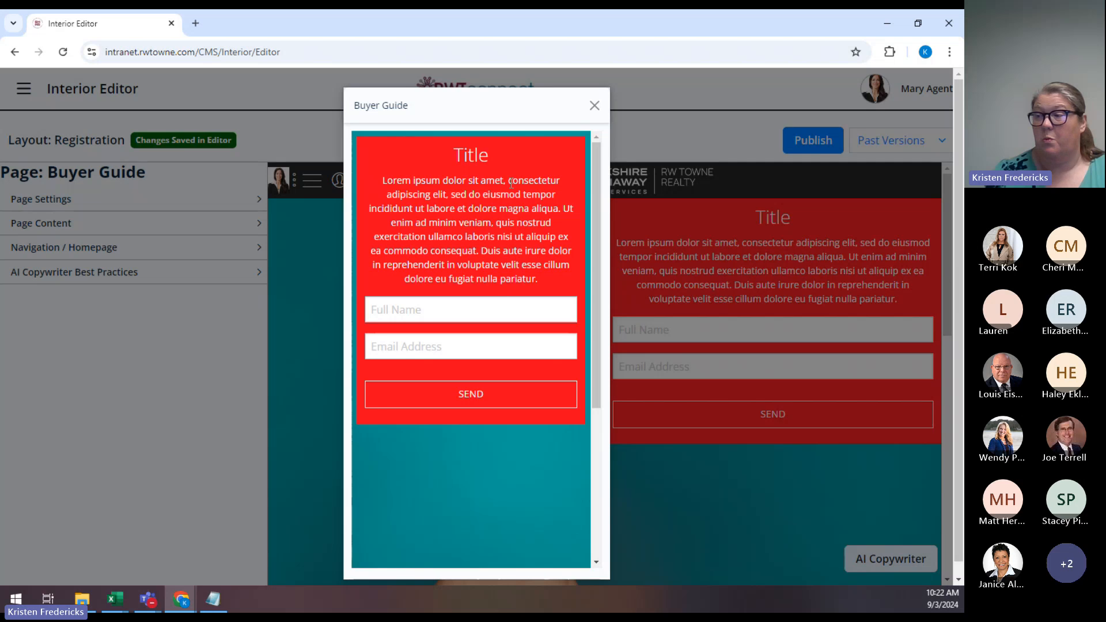
left_click(594, 106)
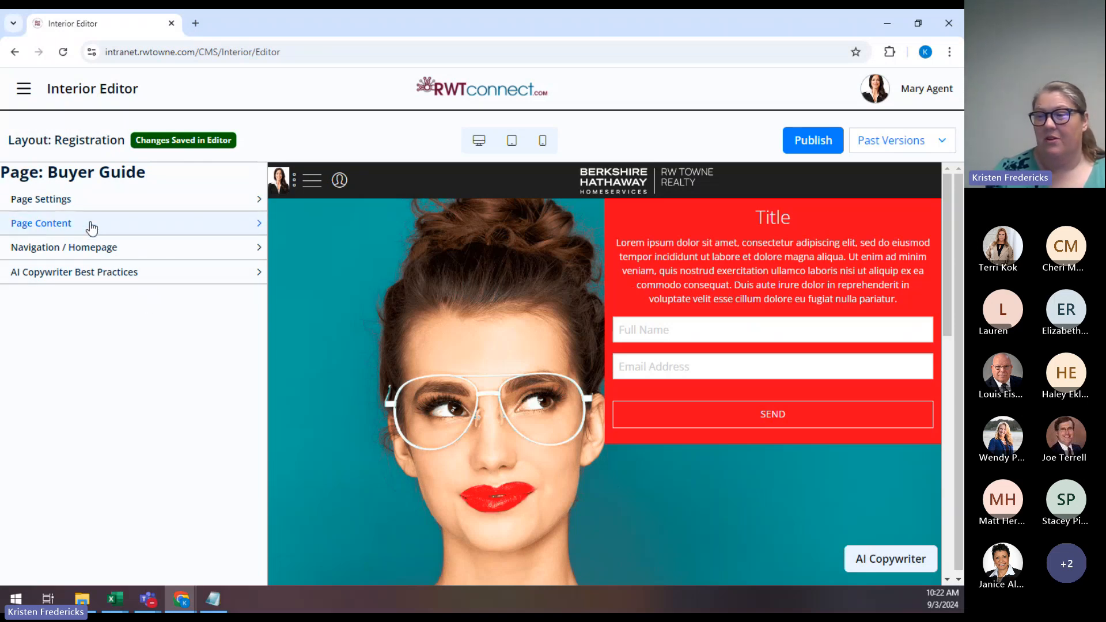
In Page Content, replace the placeholder heading 'Title' with 'Get My Buyers Guide'.
left_click(71, 223)
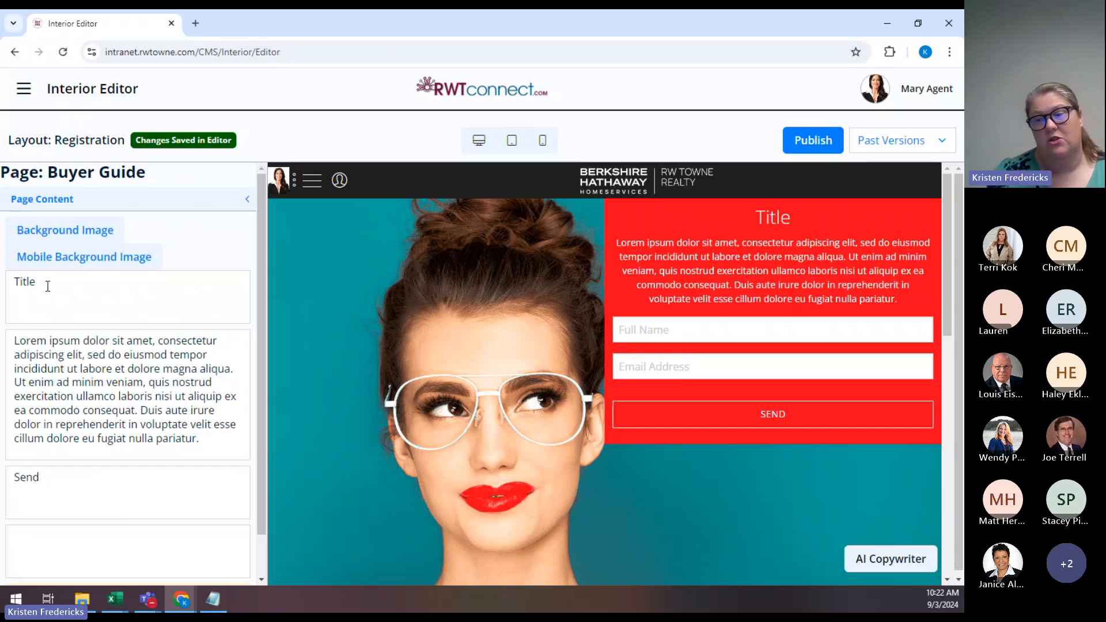
double_click(81, 281)
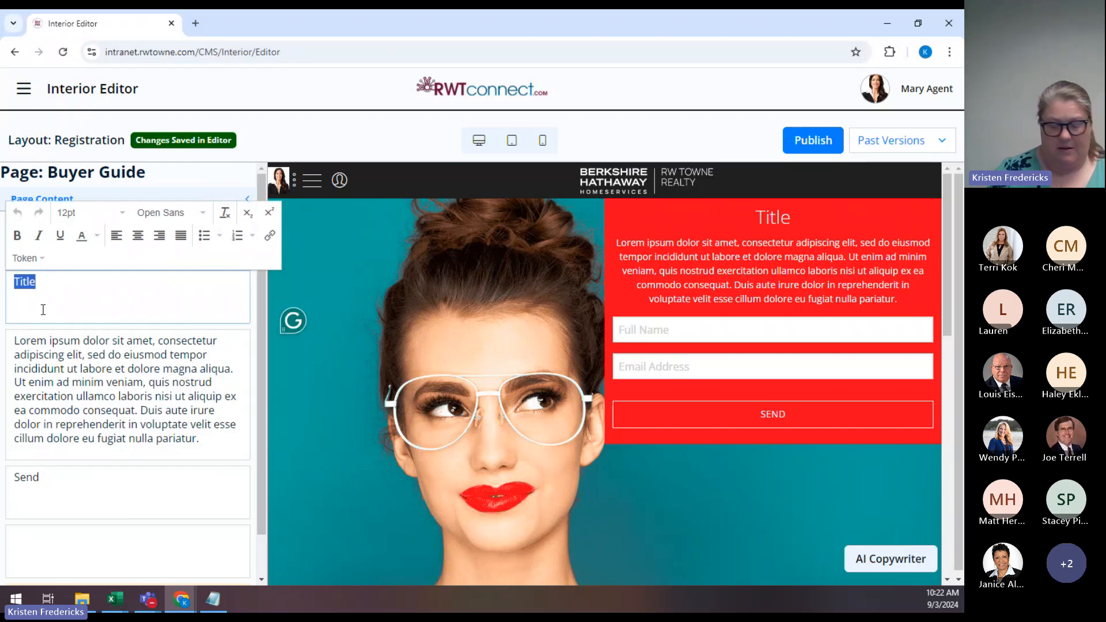
type("Get My Buyers Gu")
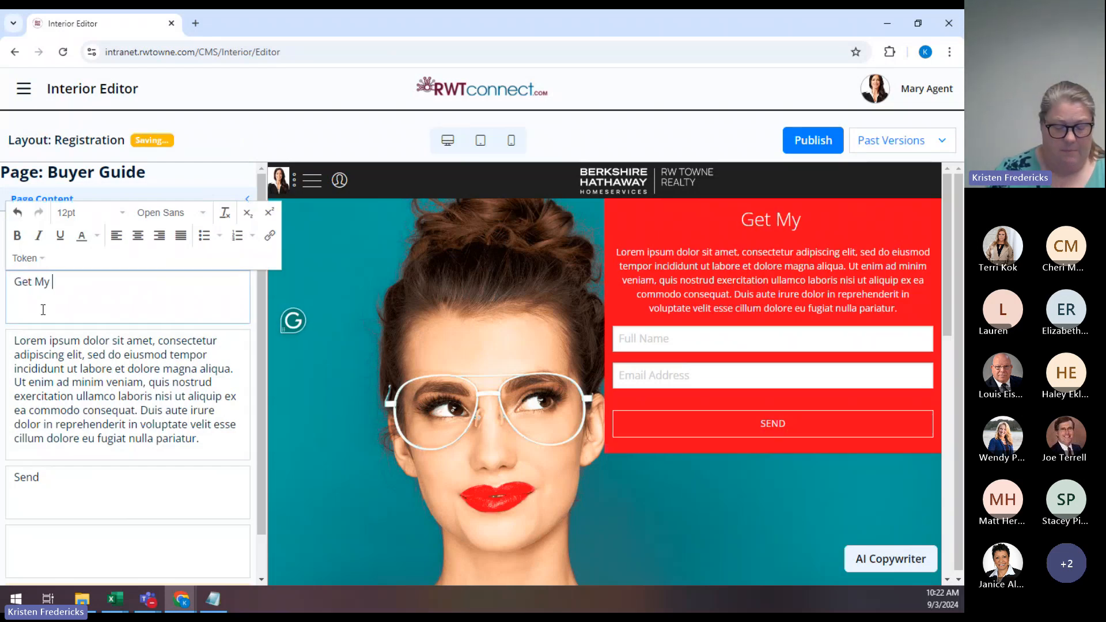
type("ide")
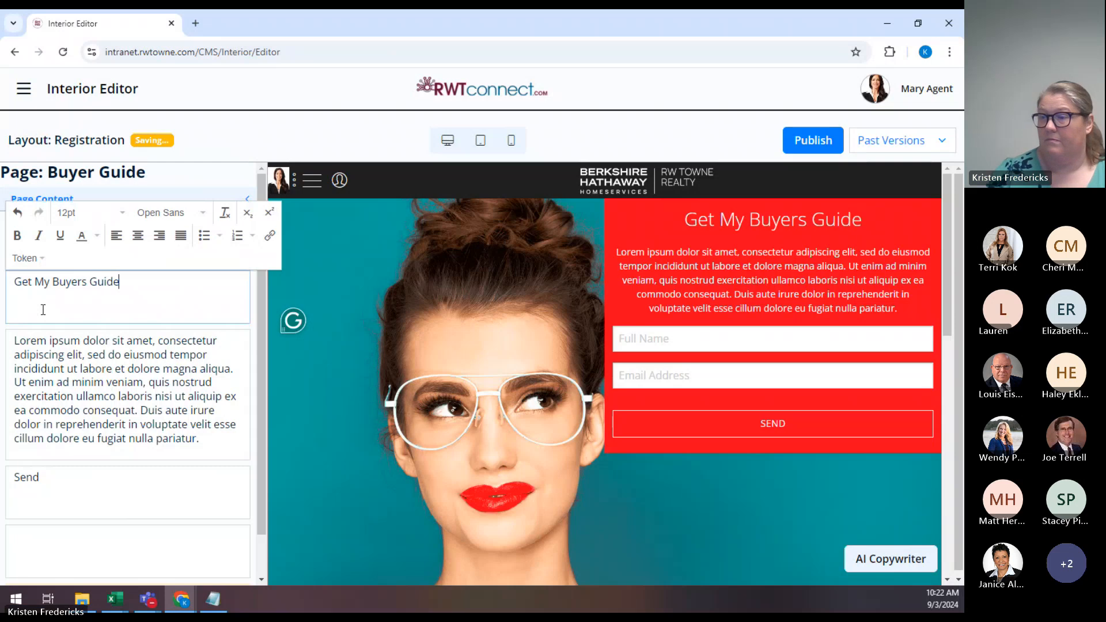
left_click(203, 438)
left_click_drag(202, 438, 2, 325)
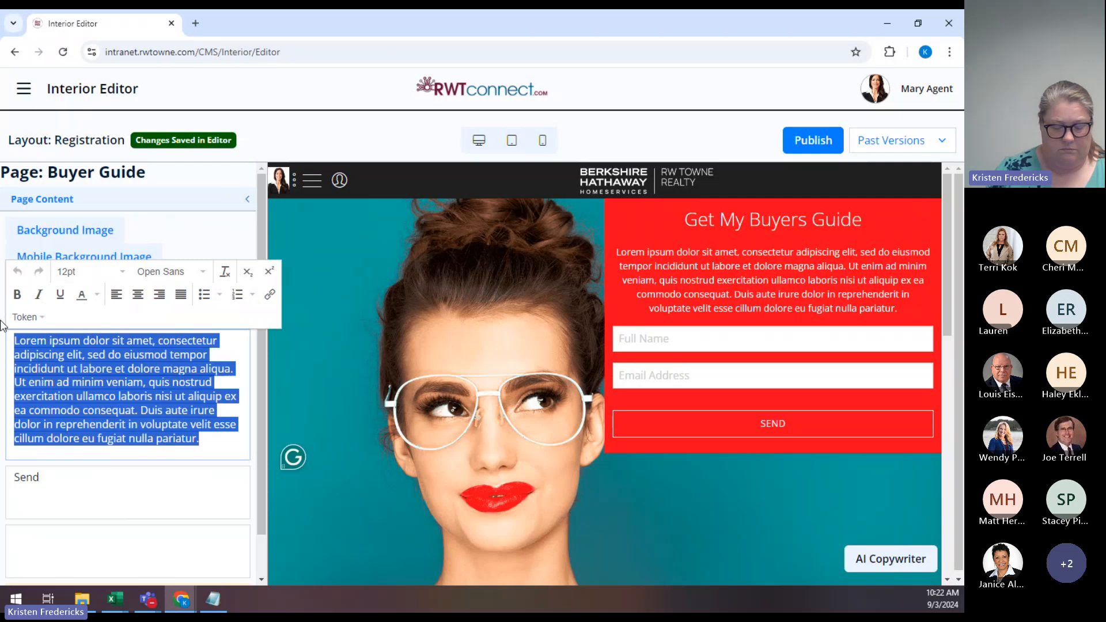
Type 'Sign up for my newsletter today and get your free buyers guide!' over the Lorem text.
type("Sign up for my")
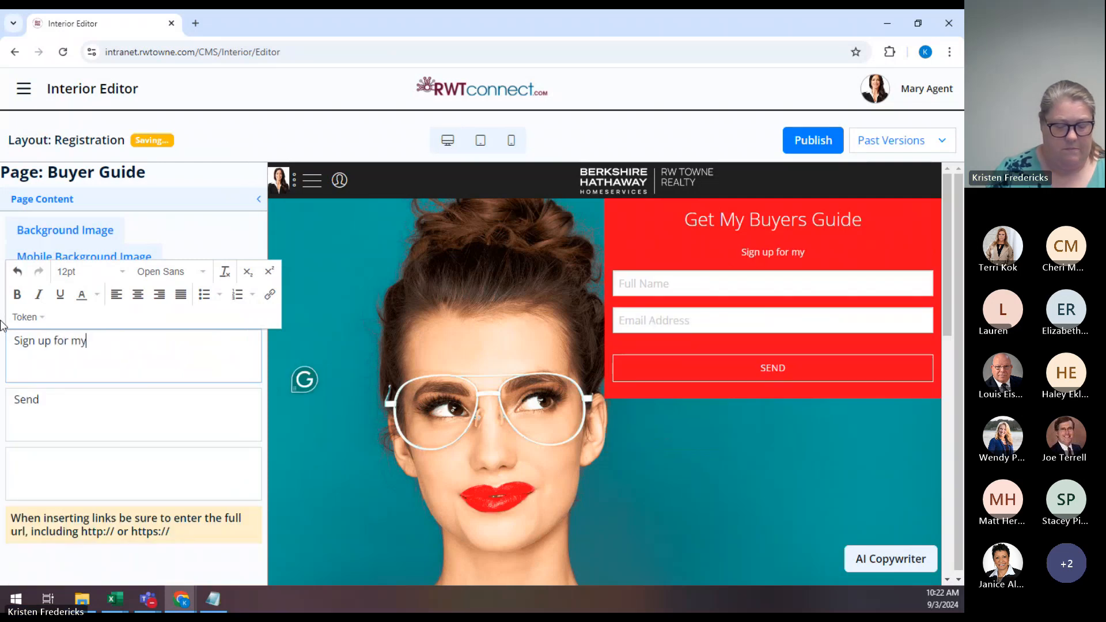
type(" newsletter tod")
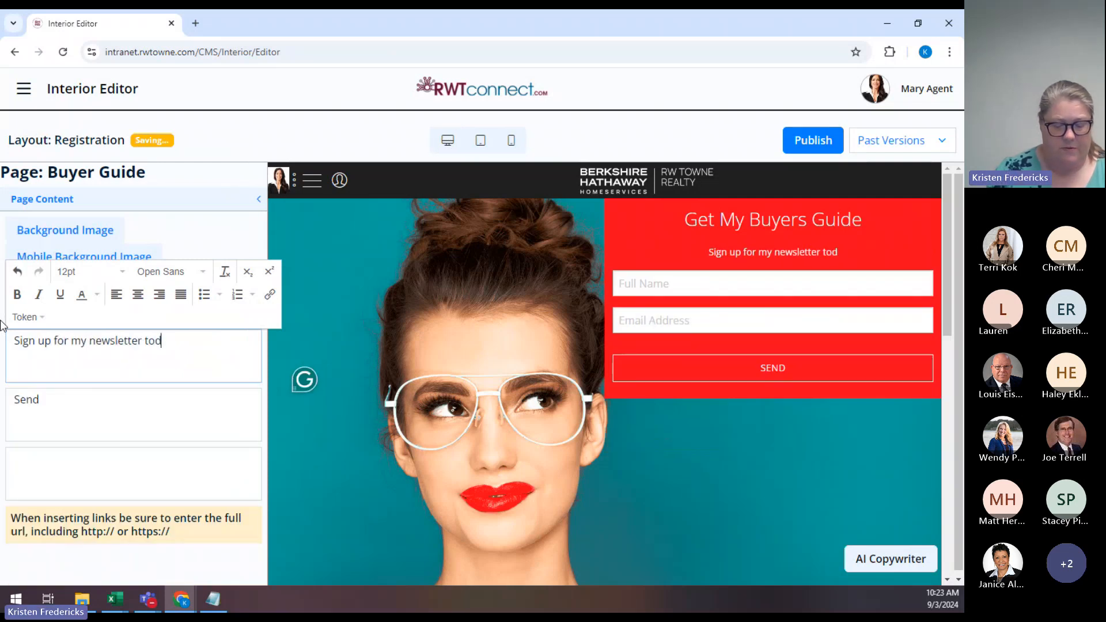
type("ay and get your f")
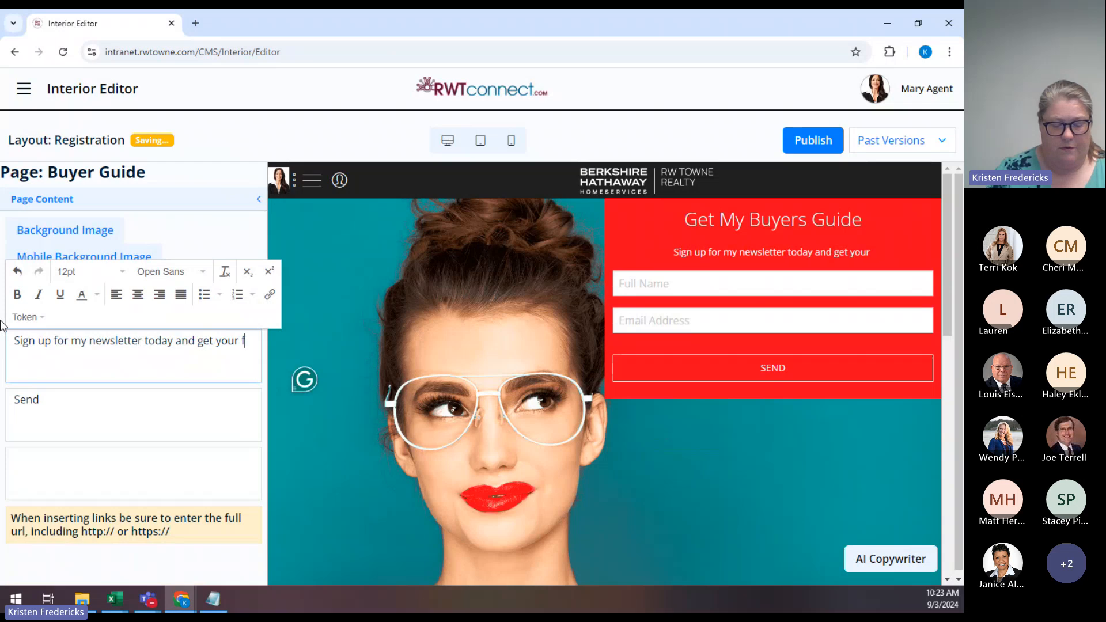
type("ree buyers guid")
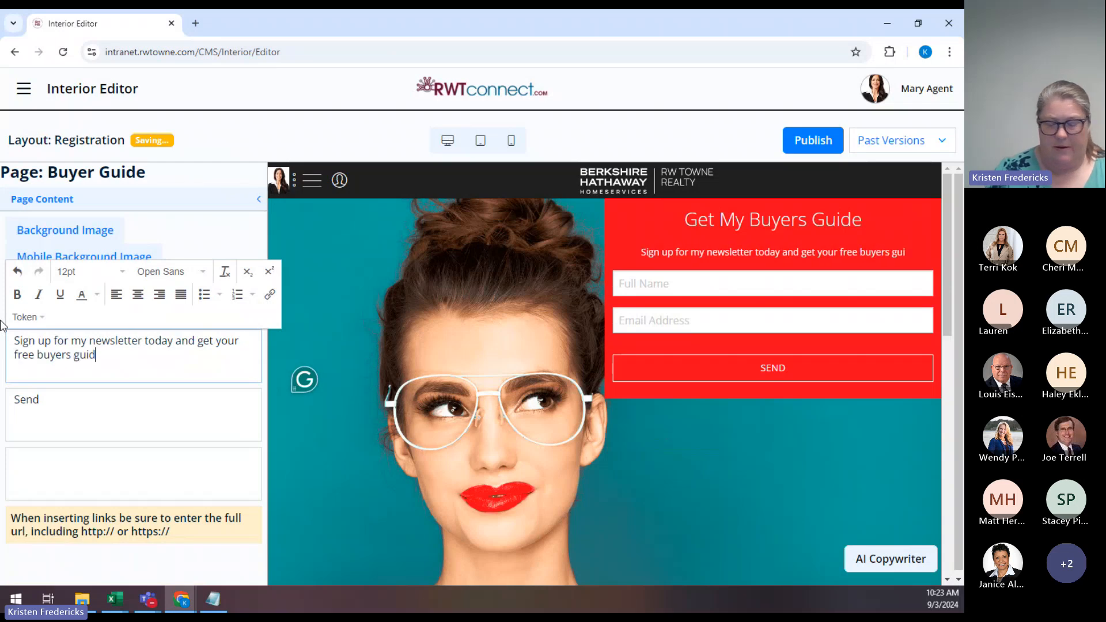
type("e")
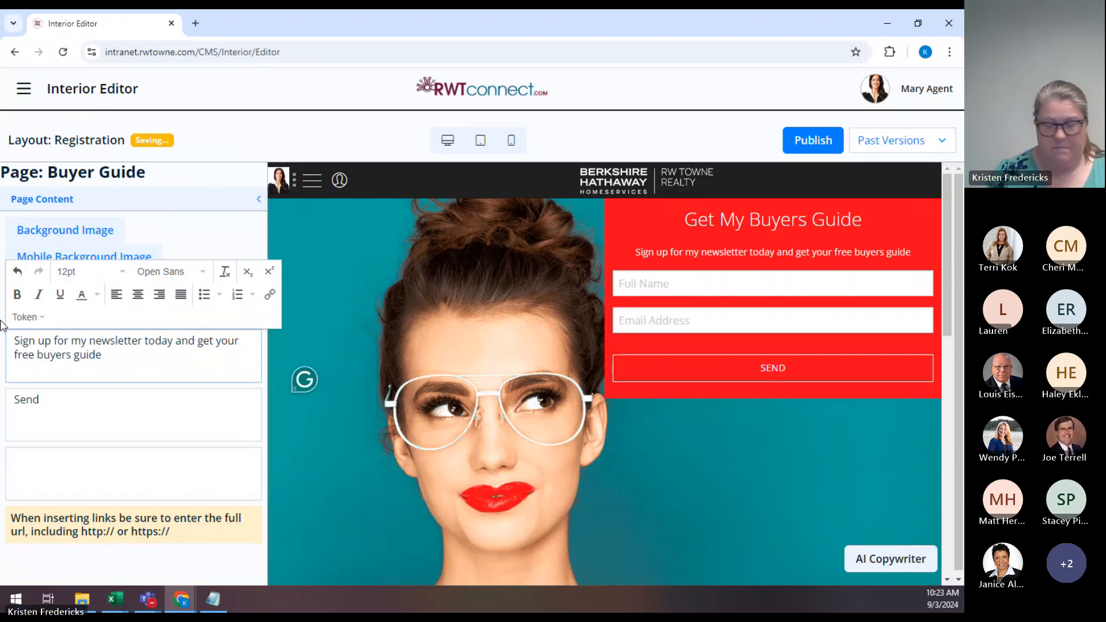
type("!")
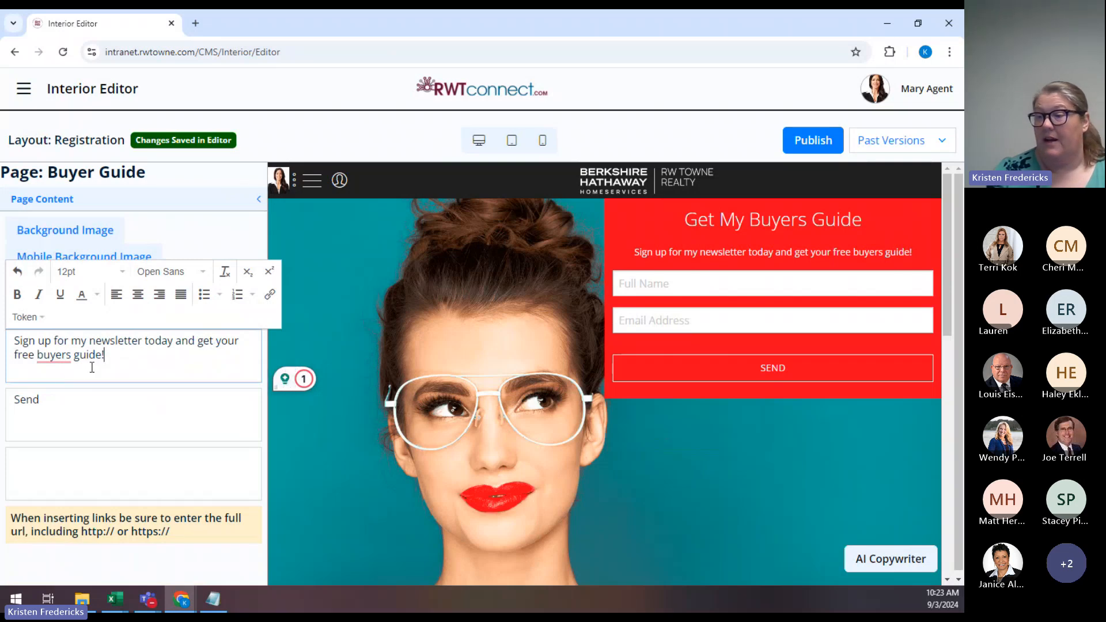
left_click_drag(127, 361, 7, 343)
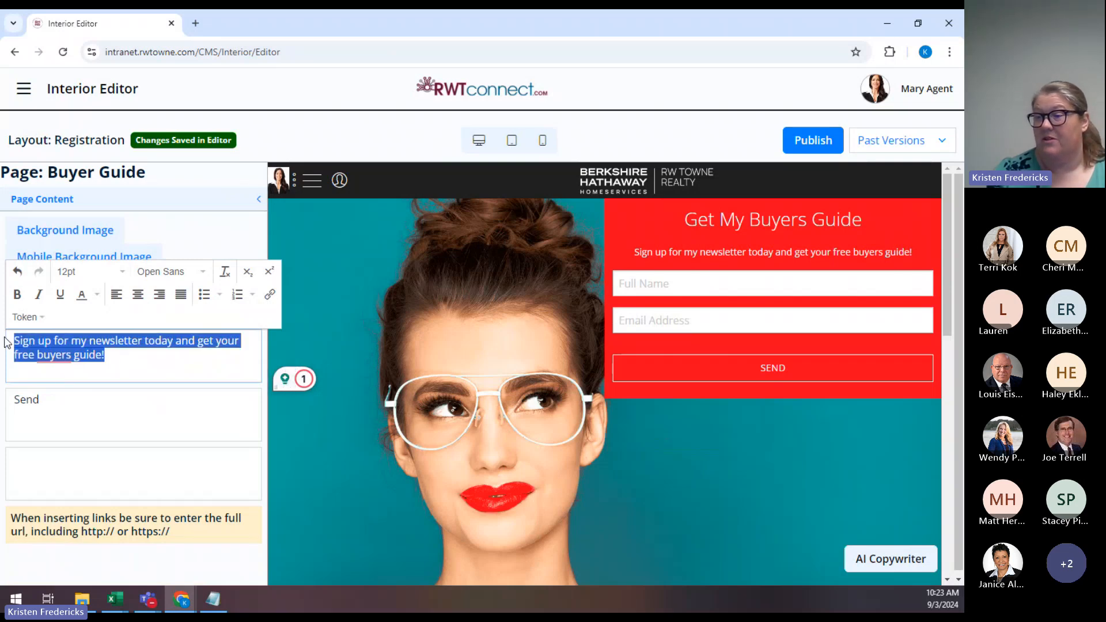
Format the sign-up paragraph as bold 18pt text, keeping the font family unchanged.
left_click(17, 297)
left_click(86, 272)
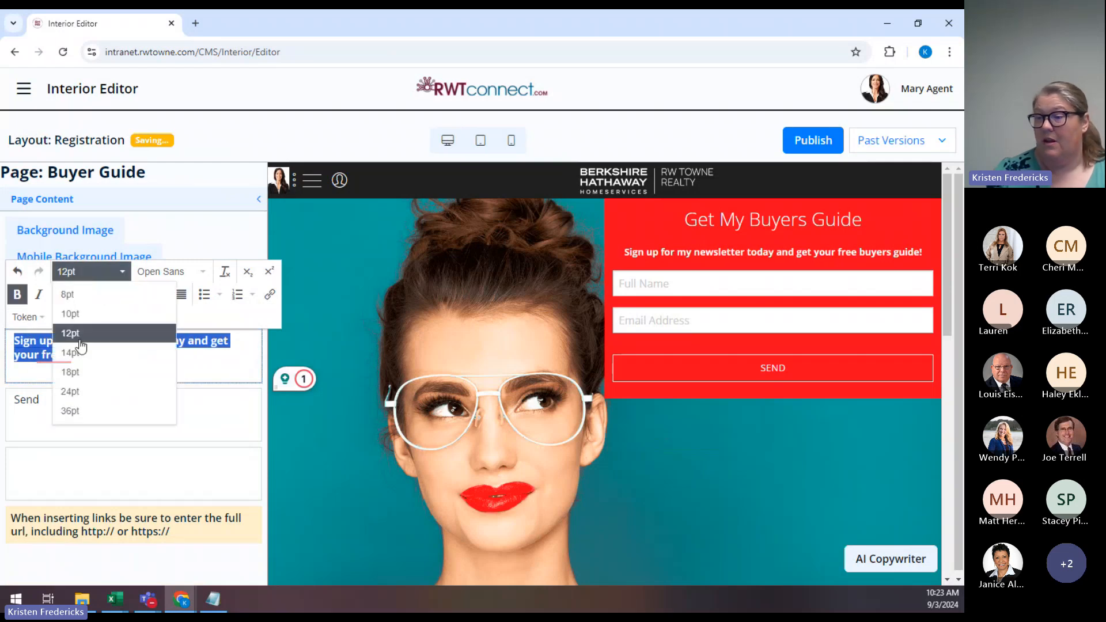
left_click(78, 374)
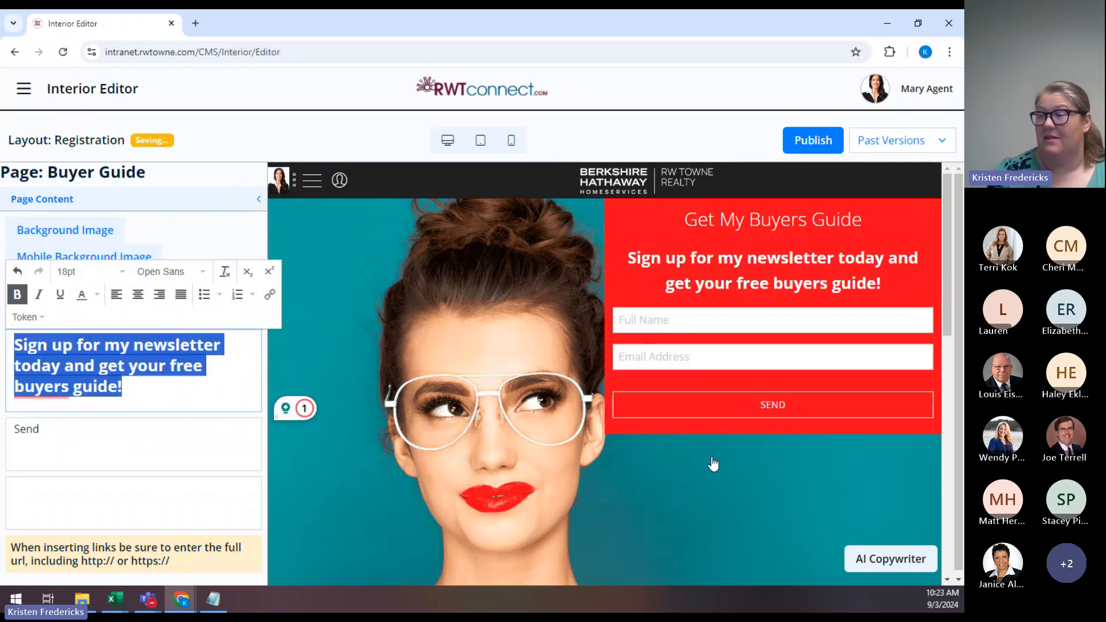
left_click(223, 433)
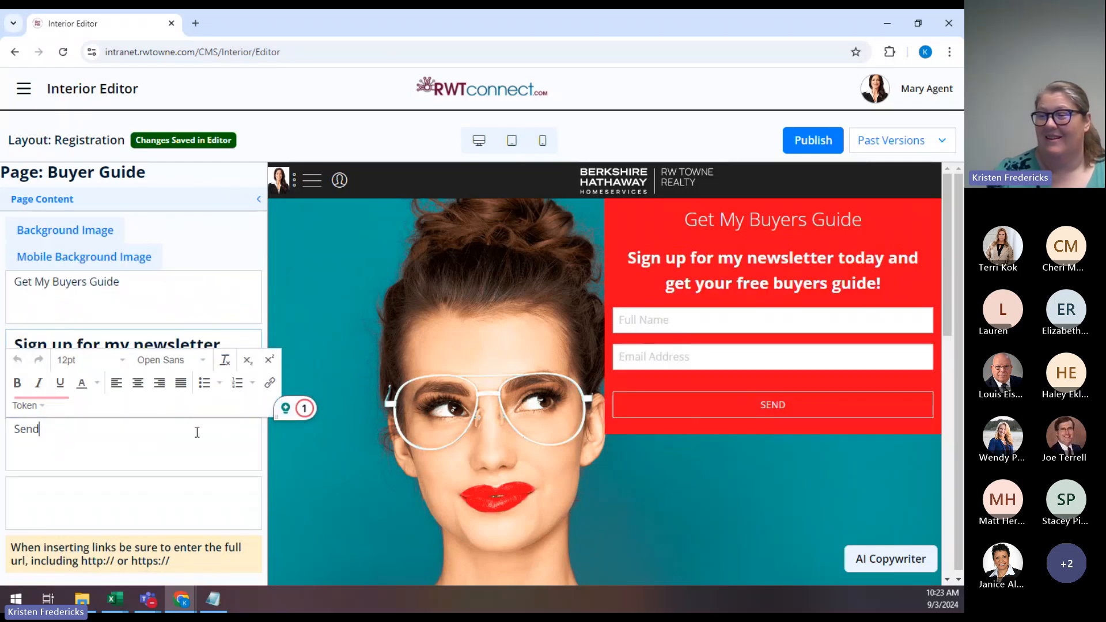
left_click(146, 340)
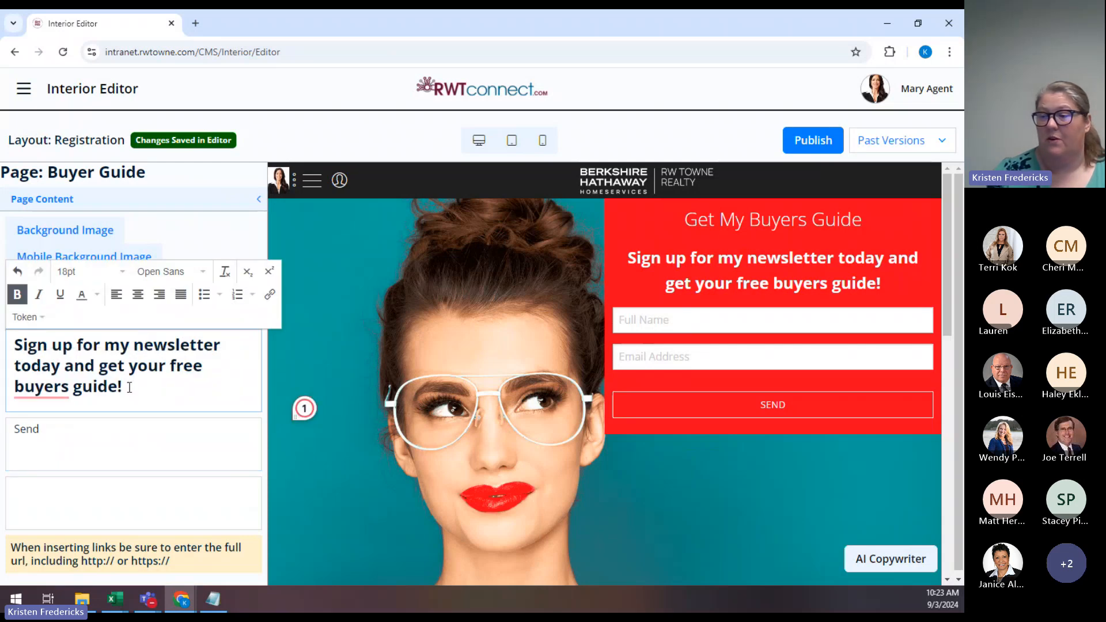
left_click_drag(129, 388, 9, 346)
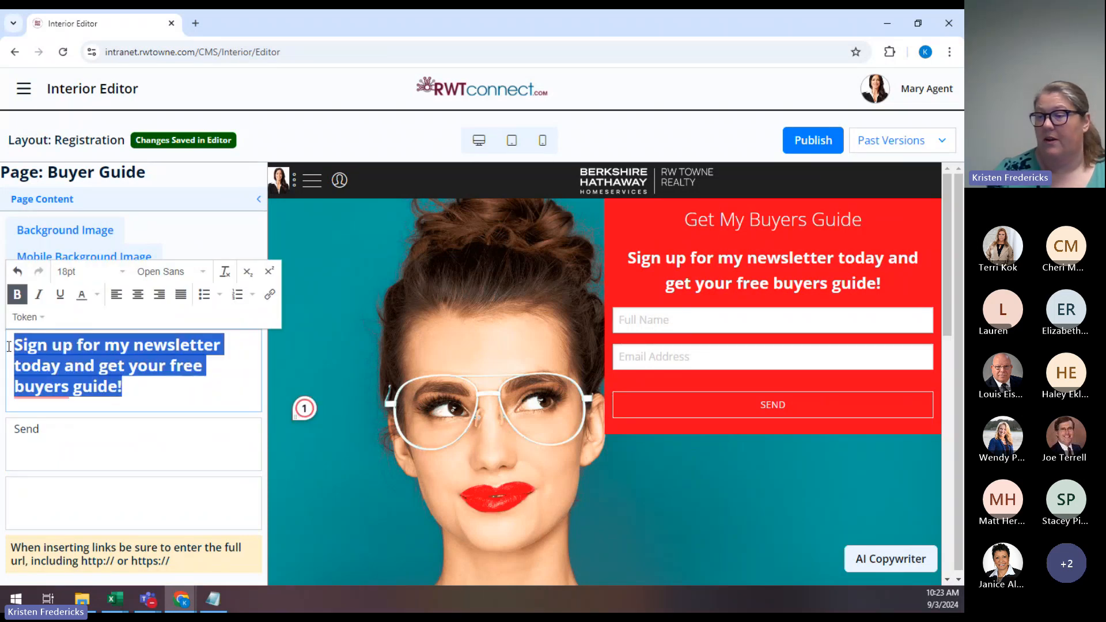
left_click(170, 271)
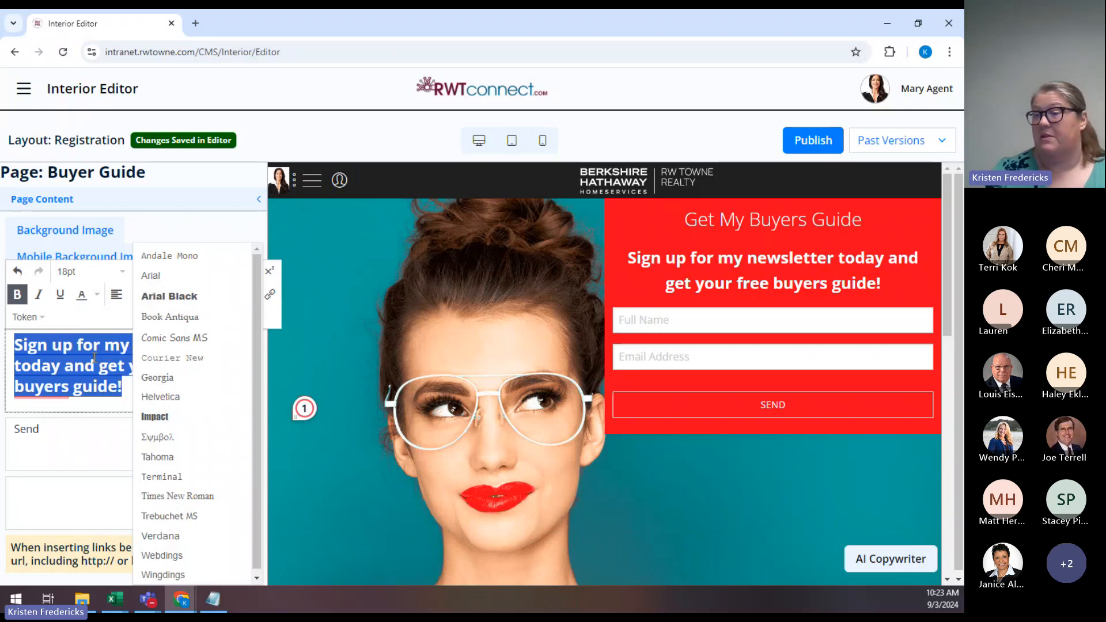
left_click(74, 365)
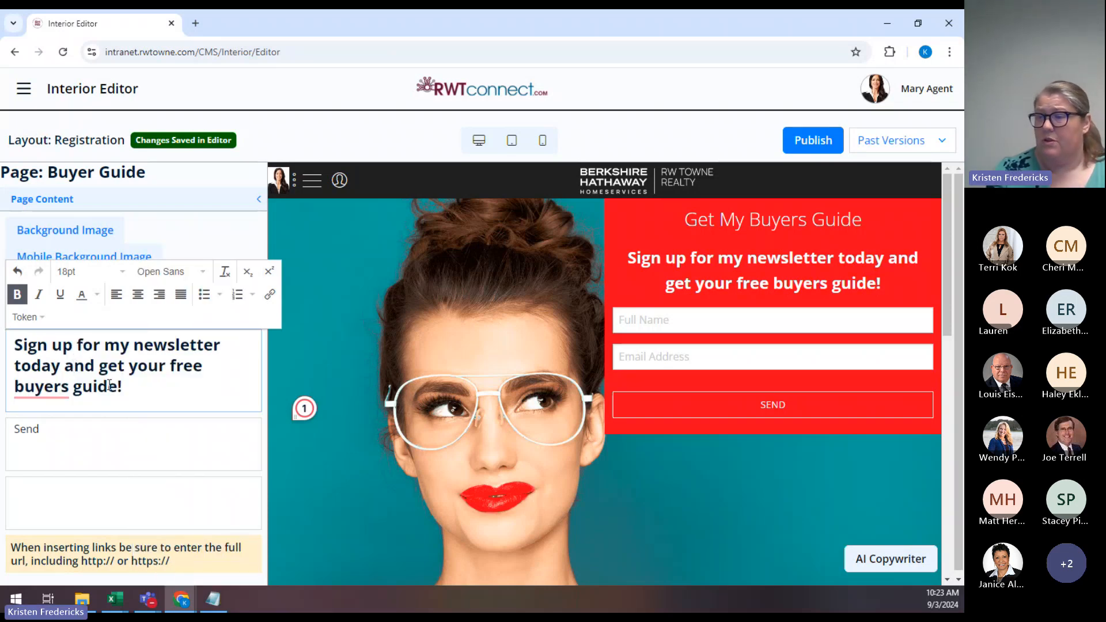
left_click(218, 492)
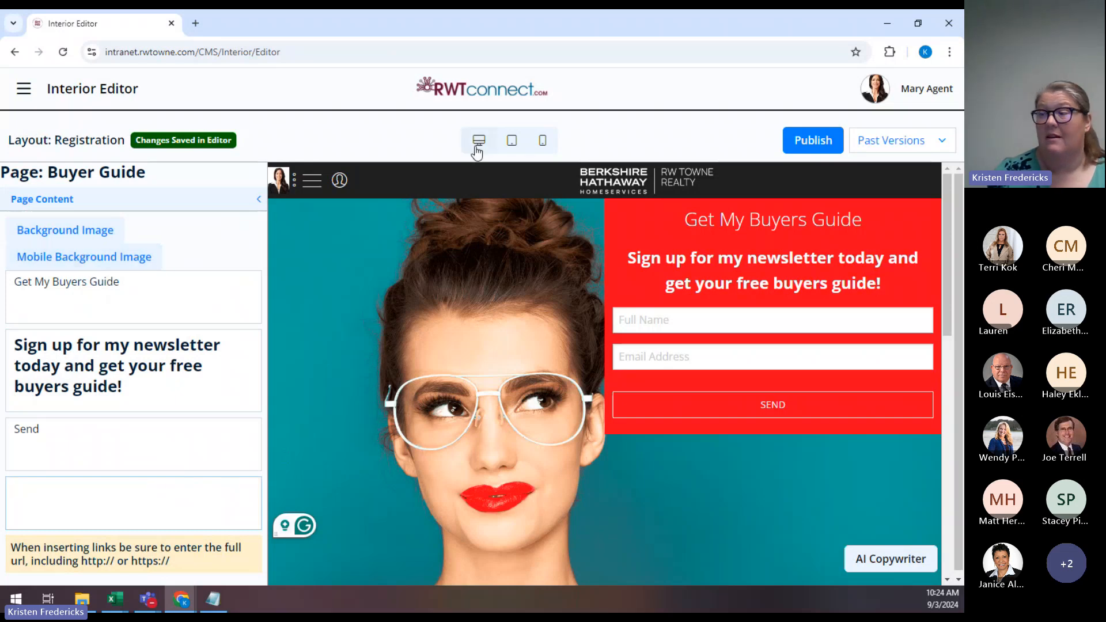
Choose the American Flag 4th of July porch photo from Company Images as the background image.
left_click(93, 228)
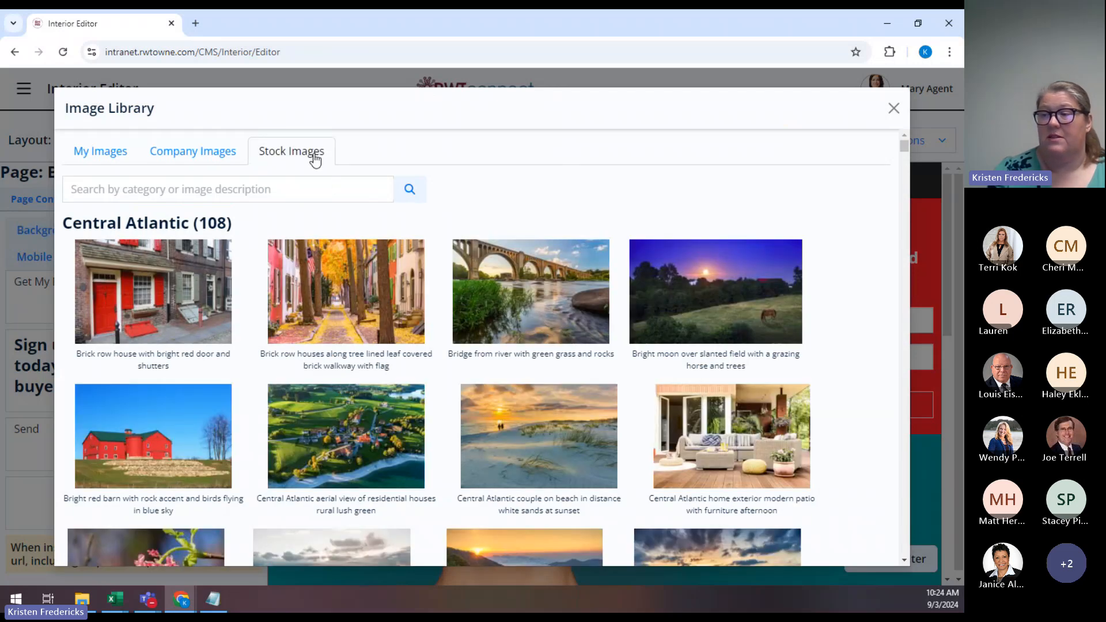
left_click(197, 156)
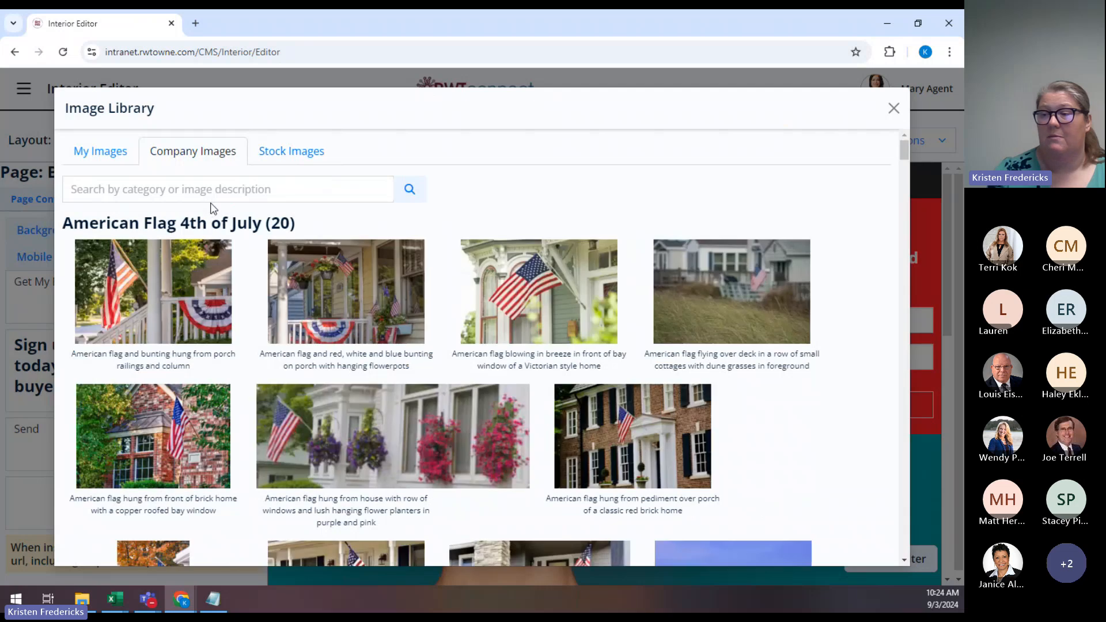
left_click(109, 155)
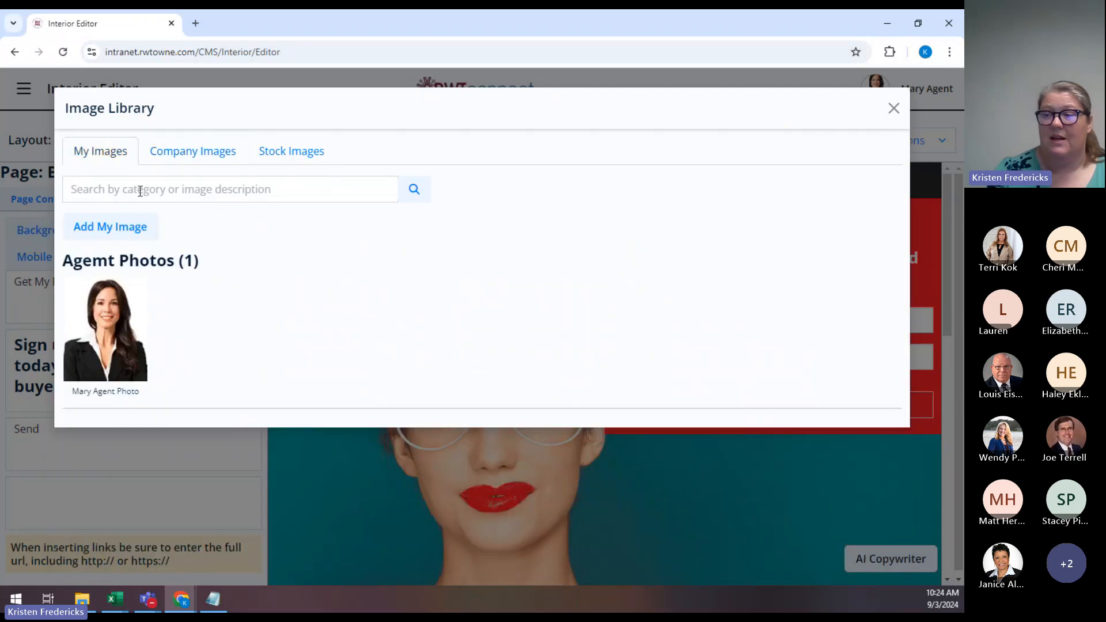
left_click(187, 153)
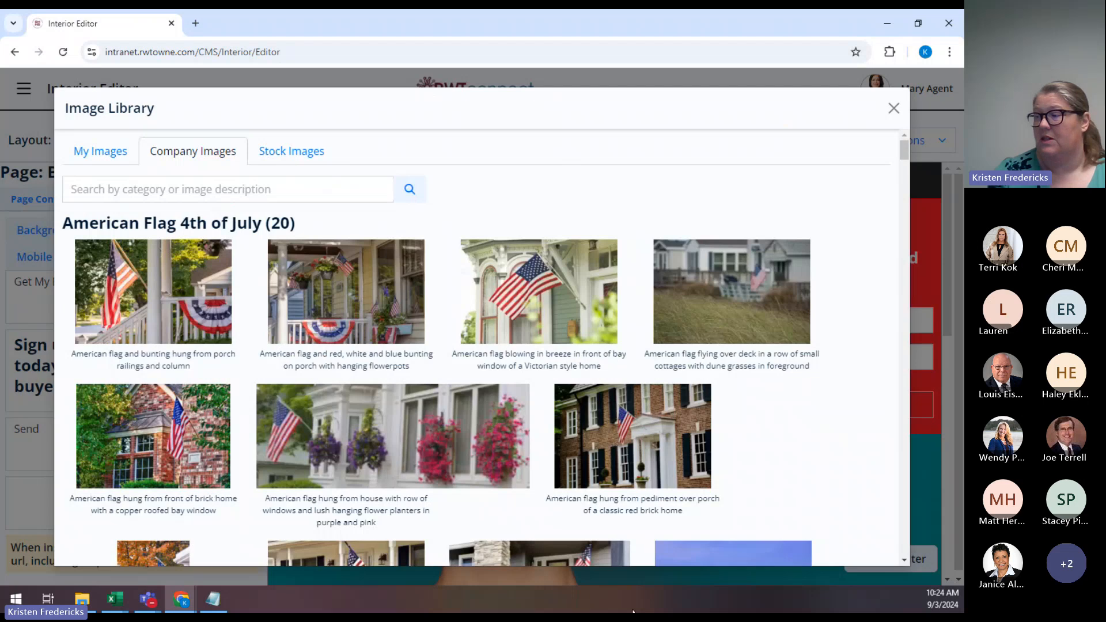
left_click(172, 276)
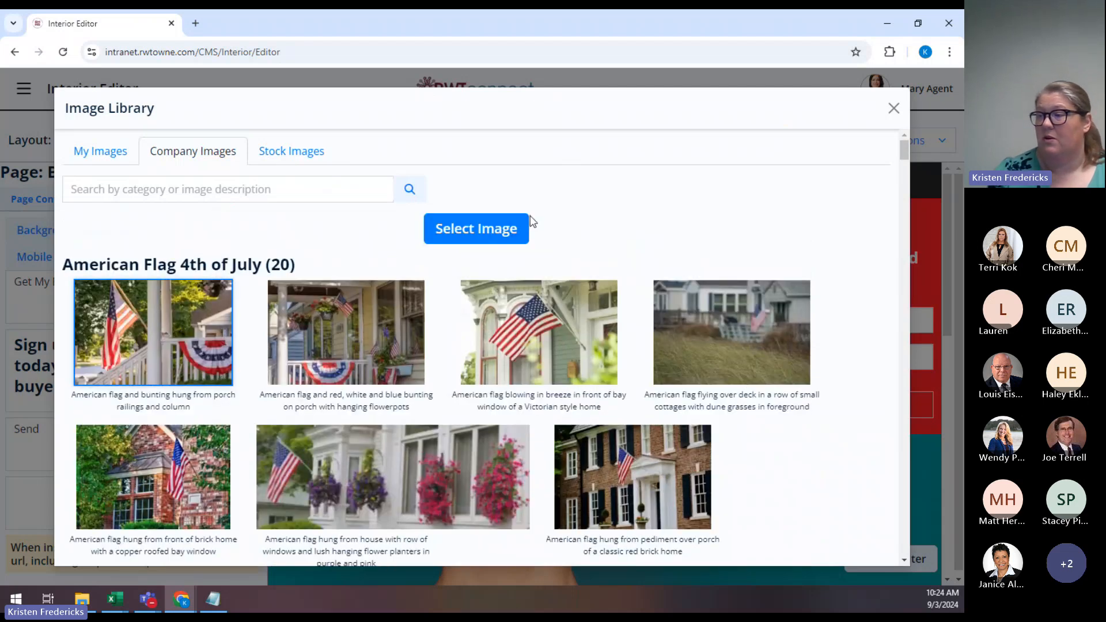
left_click(477, 230)
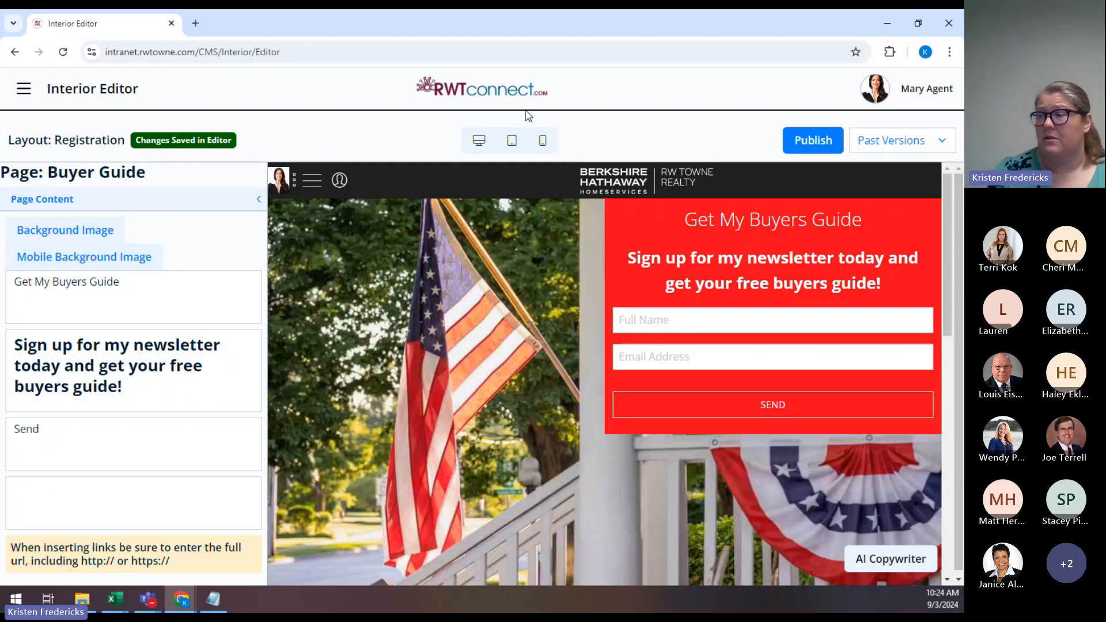
Set the mobile background to the flag-over-deck dune grass photo from Company Images.
left_click(543, 140)
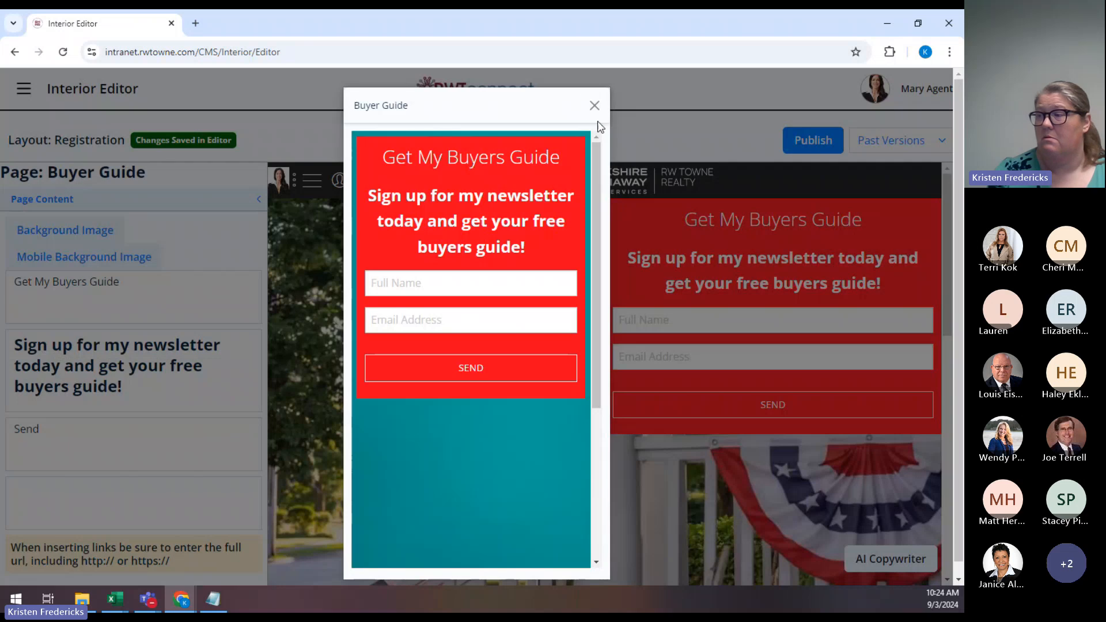
left_click(594, 104)
left_click(103, 266)
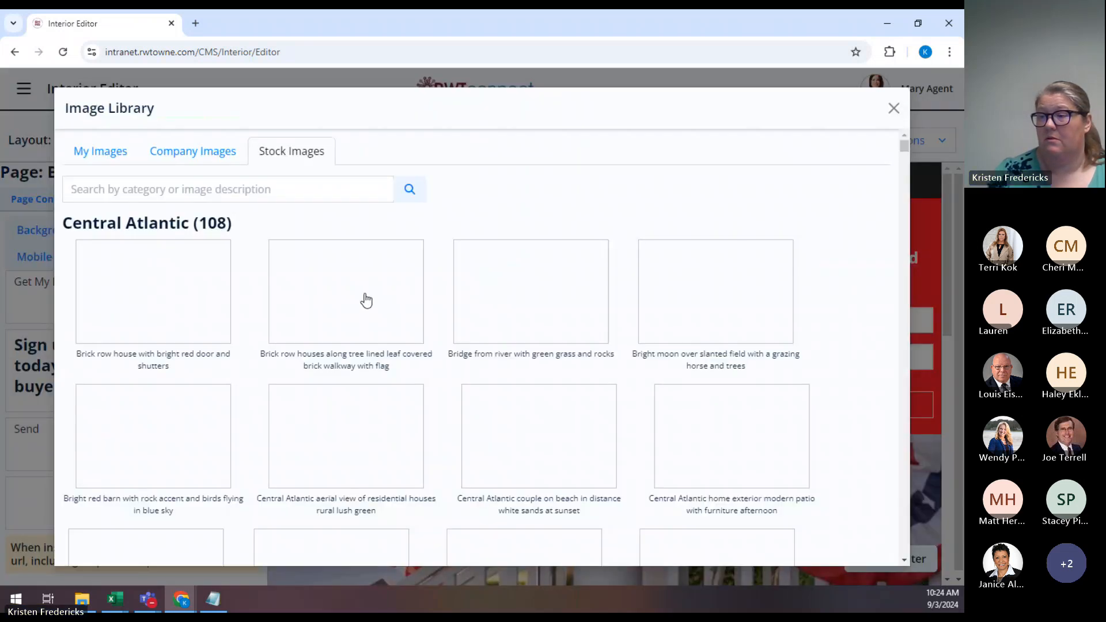
left_click(222, 157)
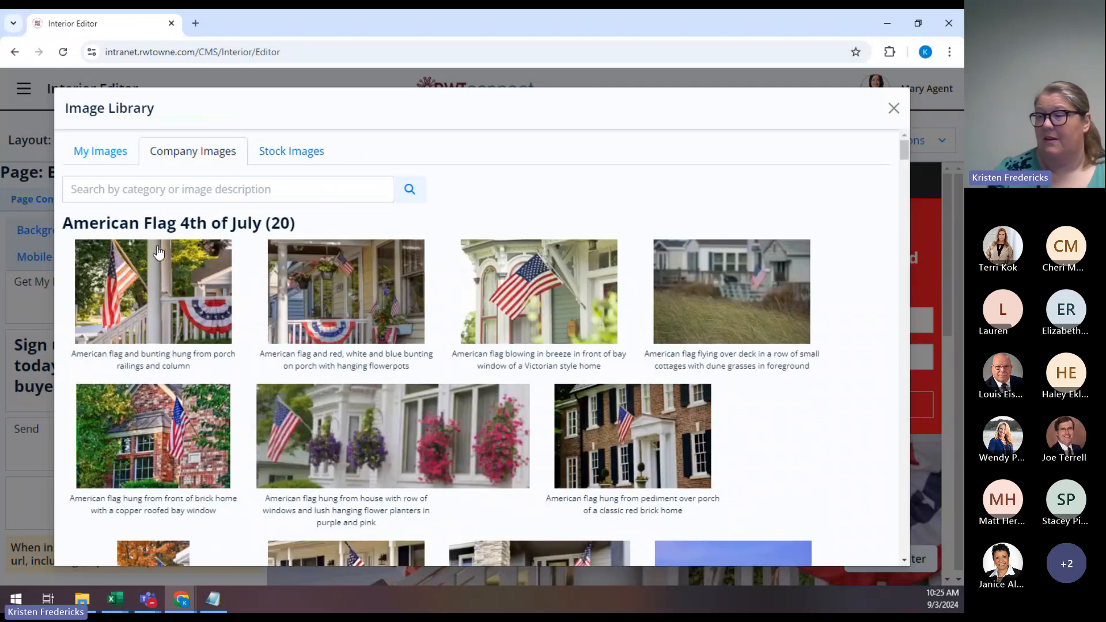
left_click(725, 283)
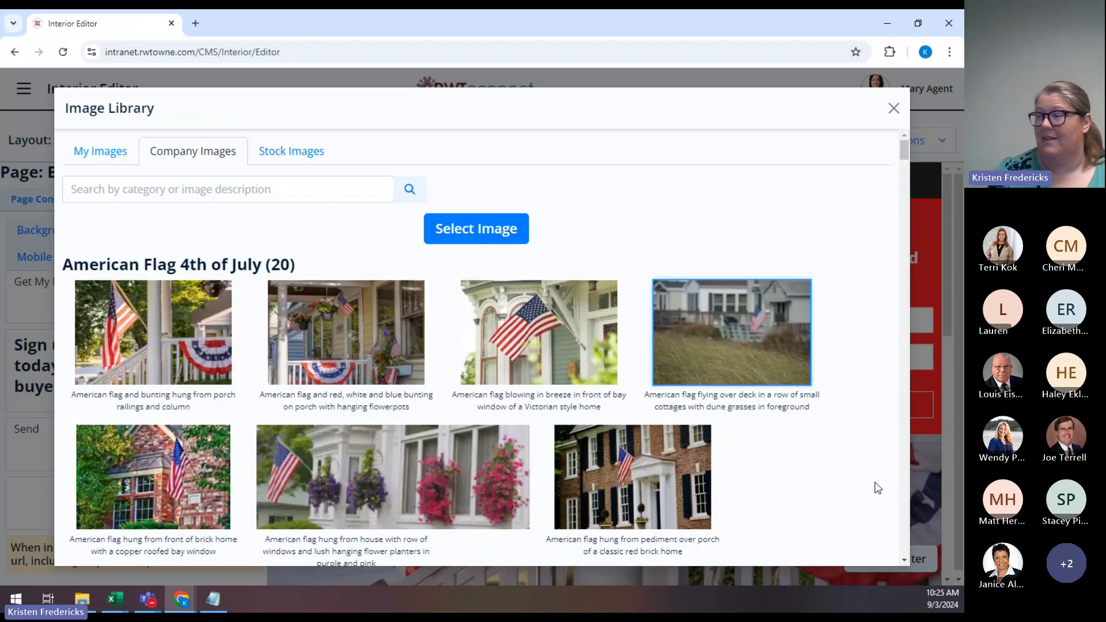
left_click(462, 236)
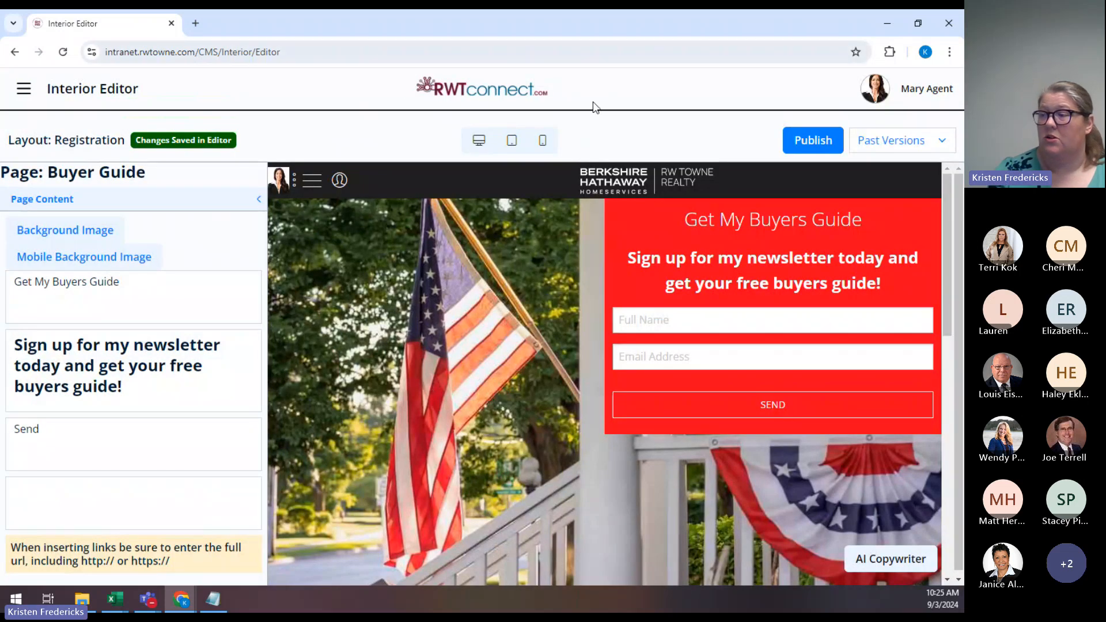
Scroll through the Mobile Preview to check the page on a phone.
left_click(543, 142)
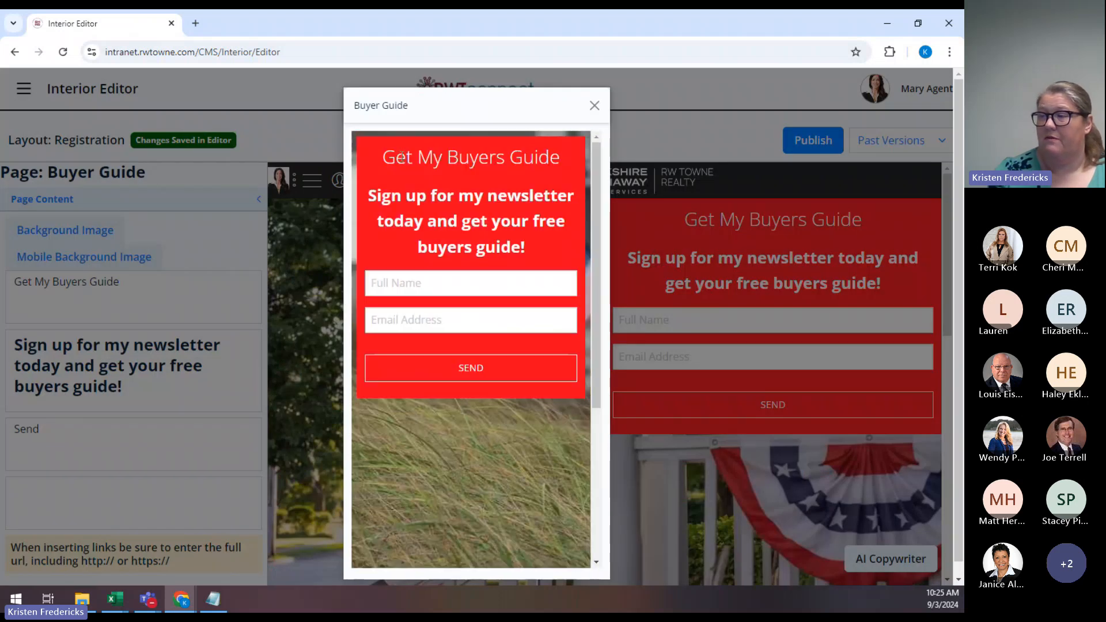
scroll(526, 482, "down", 3)
scroll(526, 486, "up", 5)
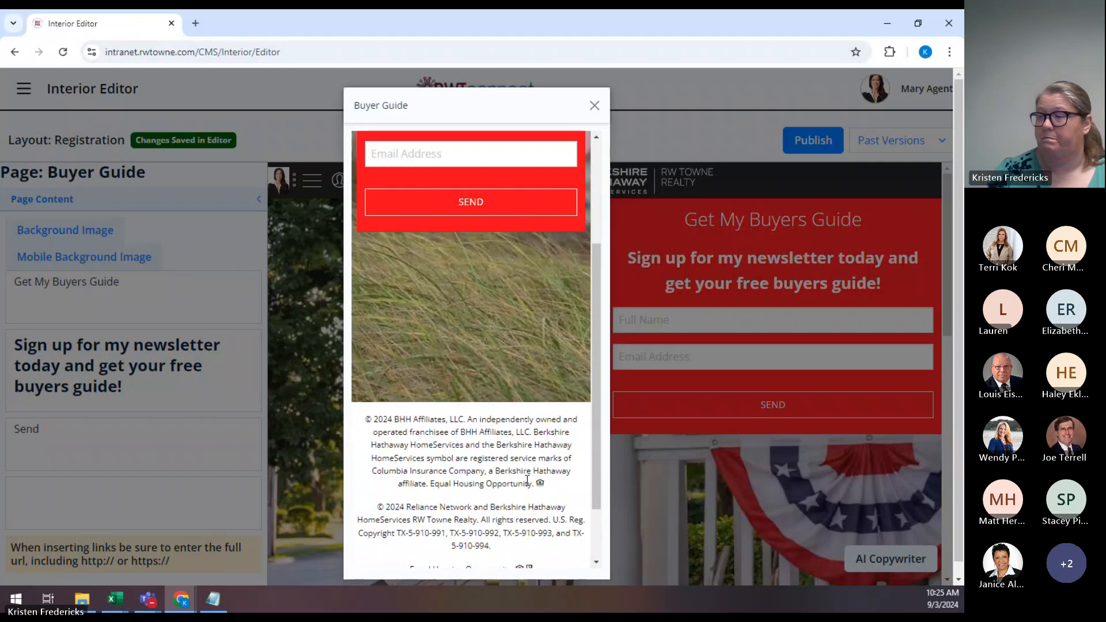
left_click(594, 106)
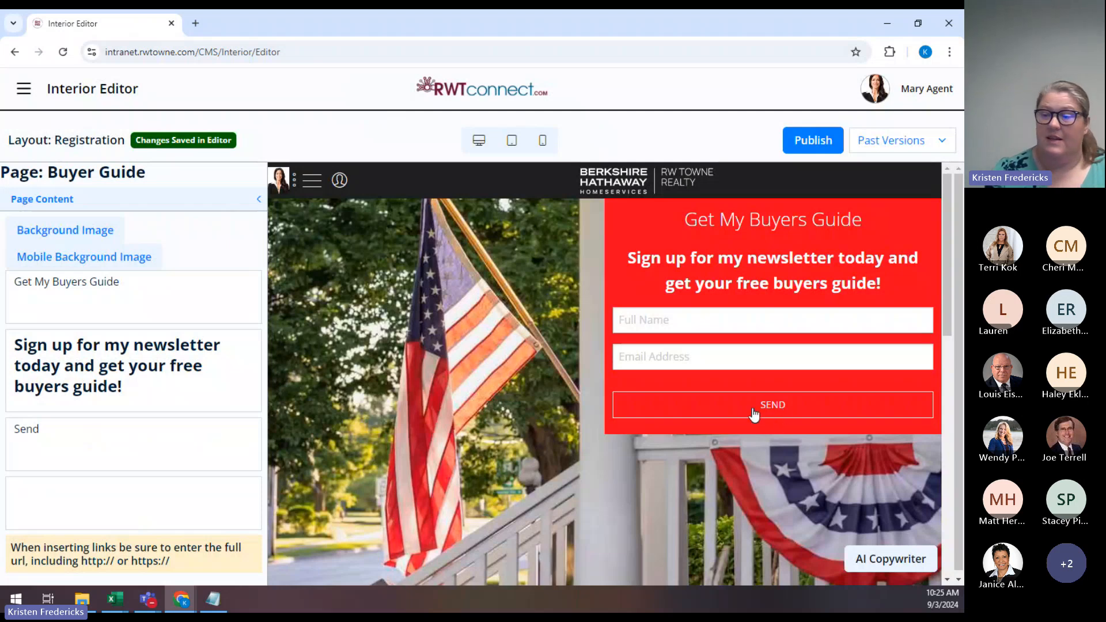
Check the empty text box below Send and its note about full link URLs.
left_click(23, 491)
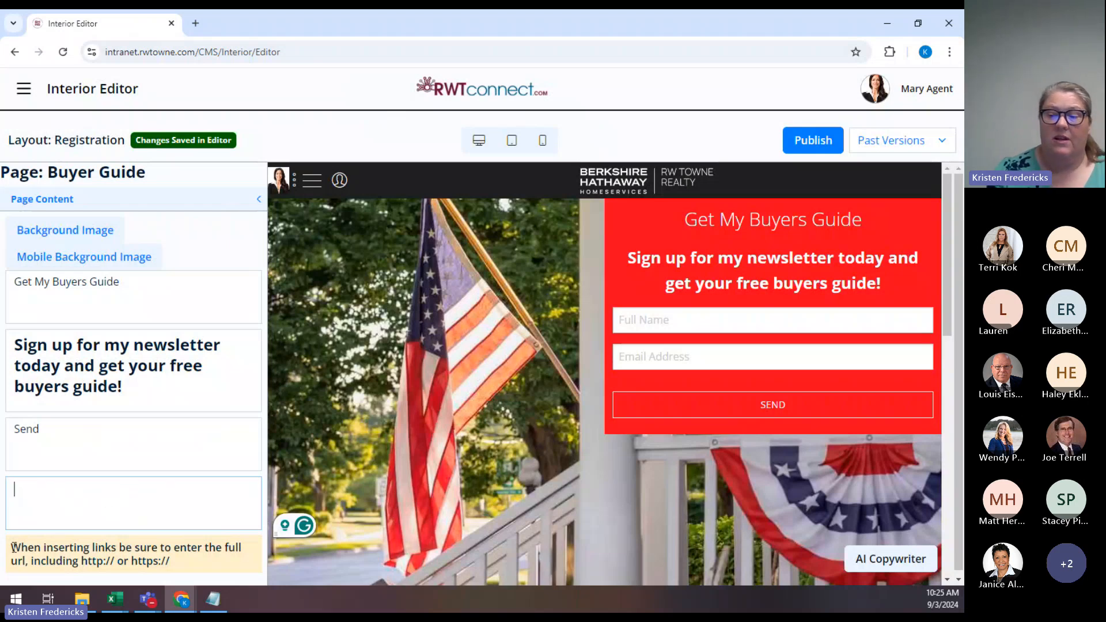
left_click_drag(13, 546, 151, 576)
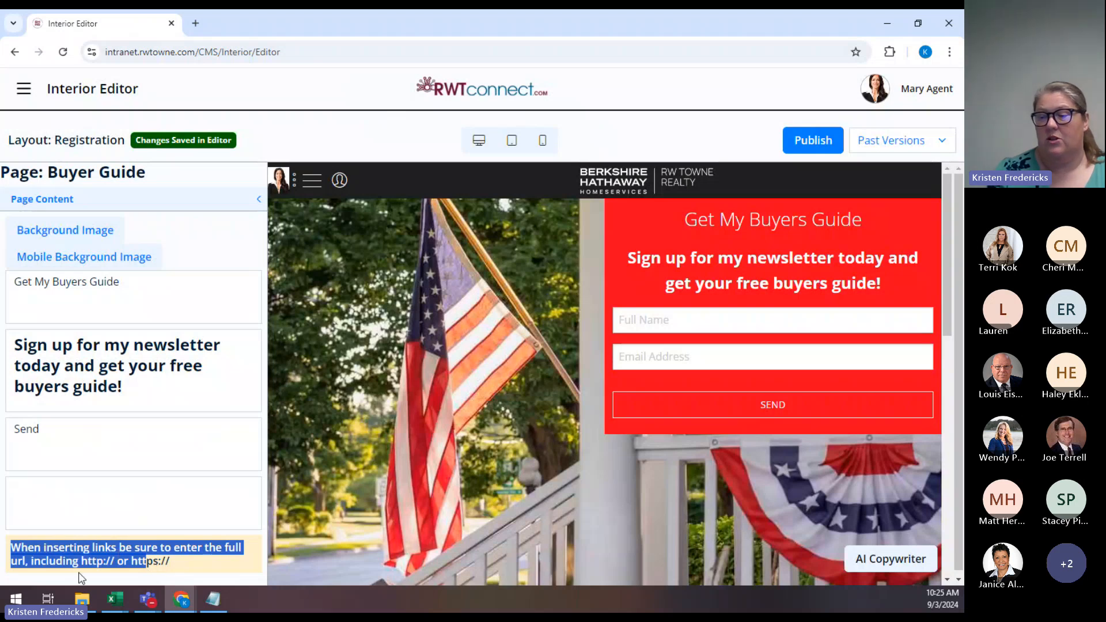
left_click(70, 504)
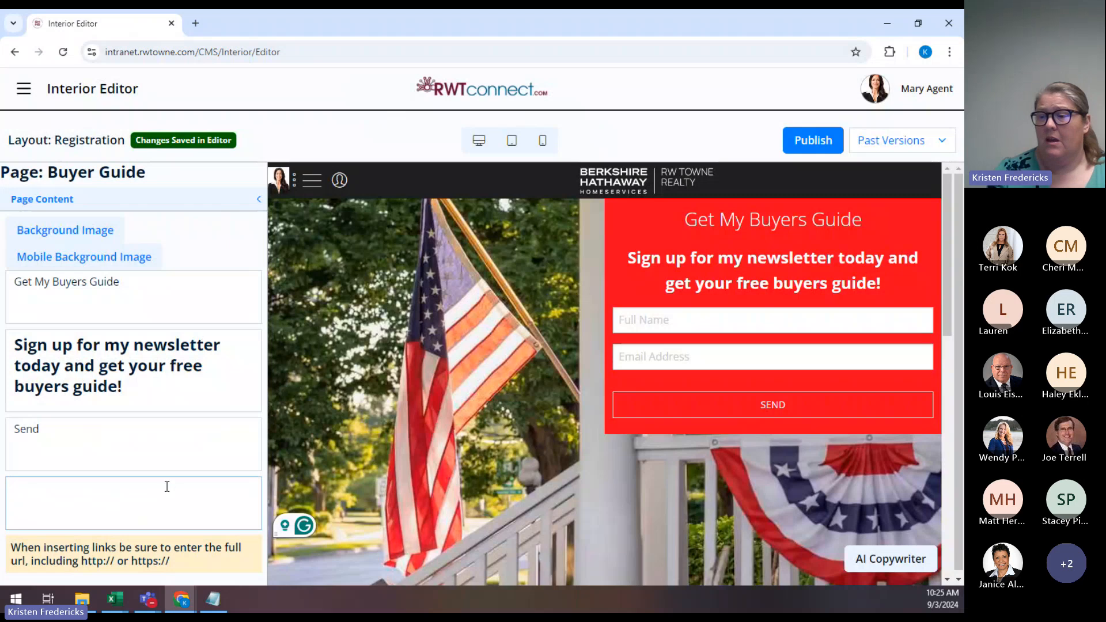
Replace the button text Send with 'Get My Guide Now!'.
left_click(58, 433)
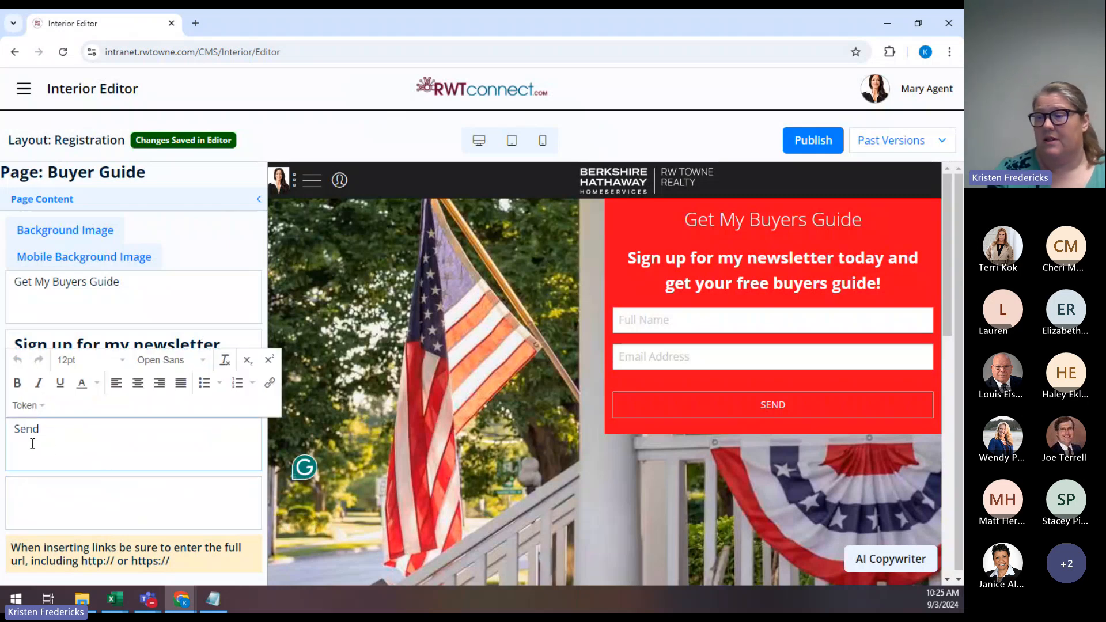
double_click(19, 431)
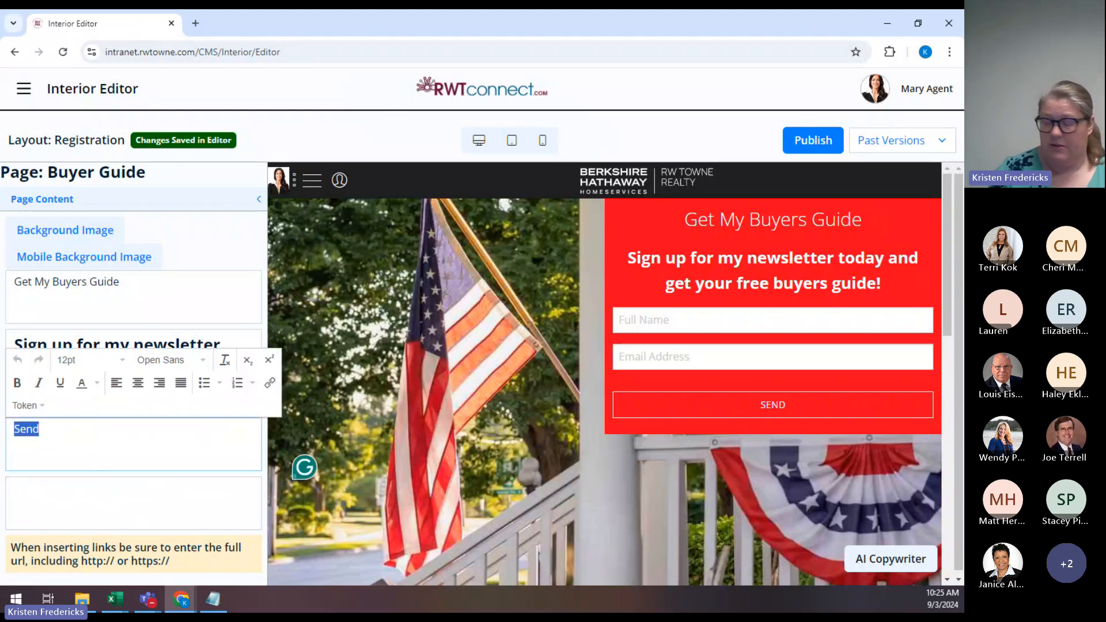
key("BackSpace")
type("Get M")
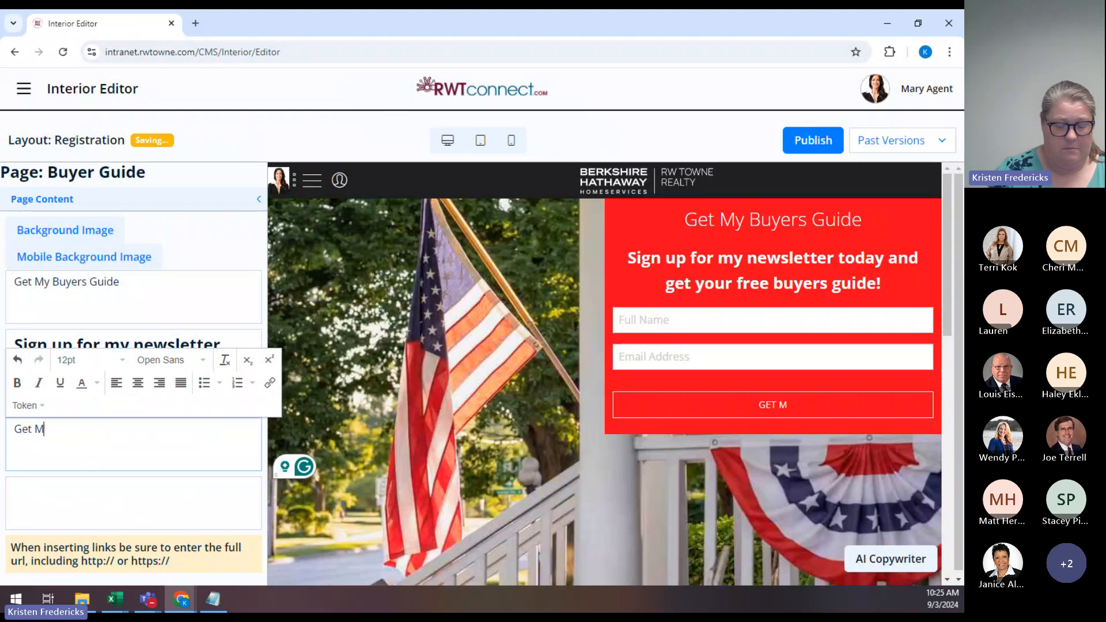
type("y Guide Now!")
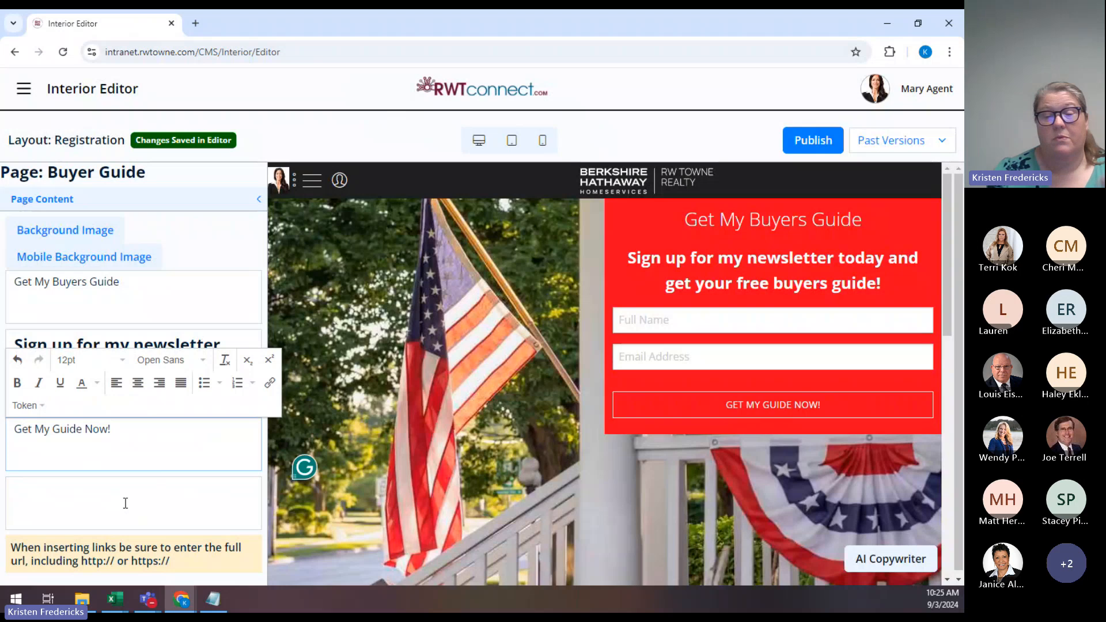
Publish the Buyer Guide page, confirm overwriting it, and expand Site Builder in the main menu.
left_click(808, 147)
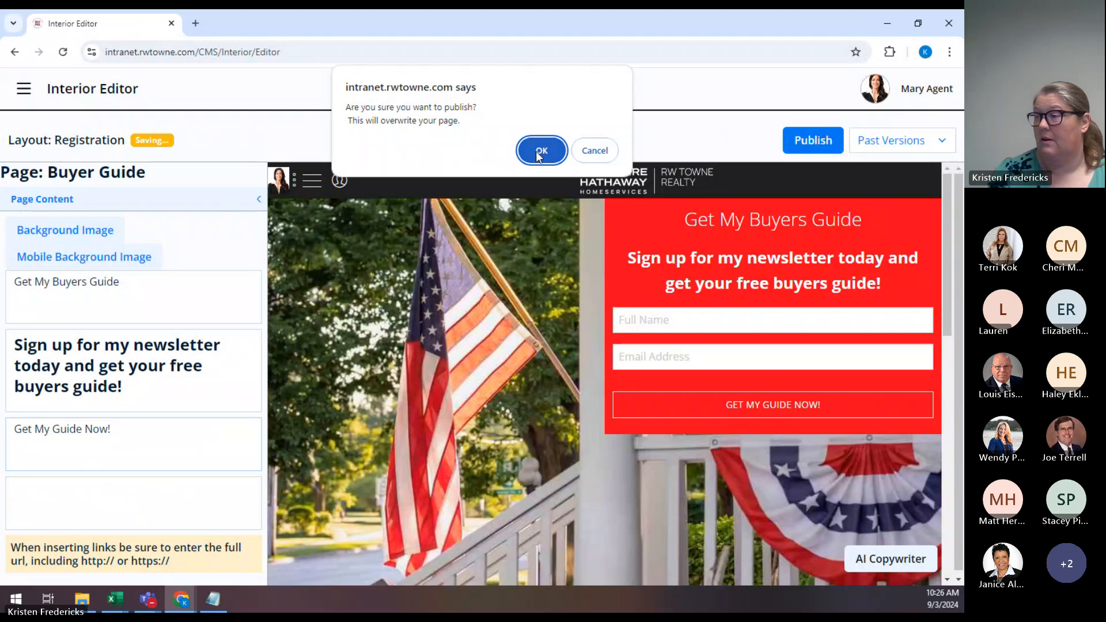
left_click(538, 151)
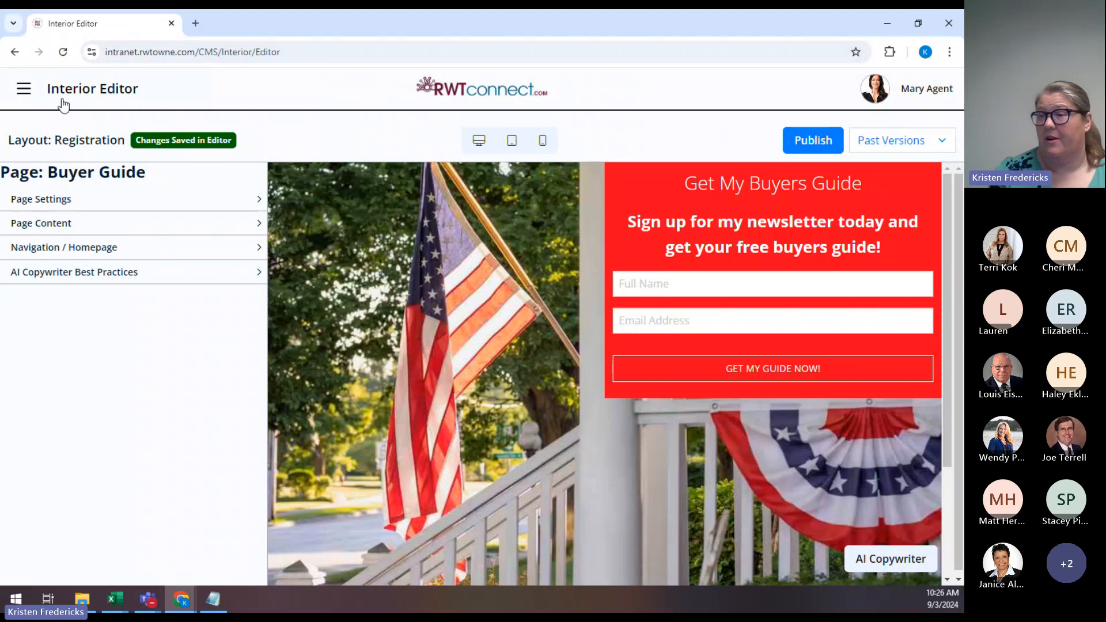
left_click(28, 92)
left_click(585, 176)
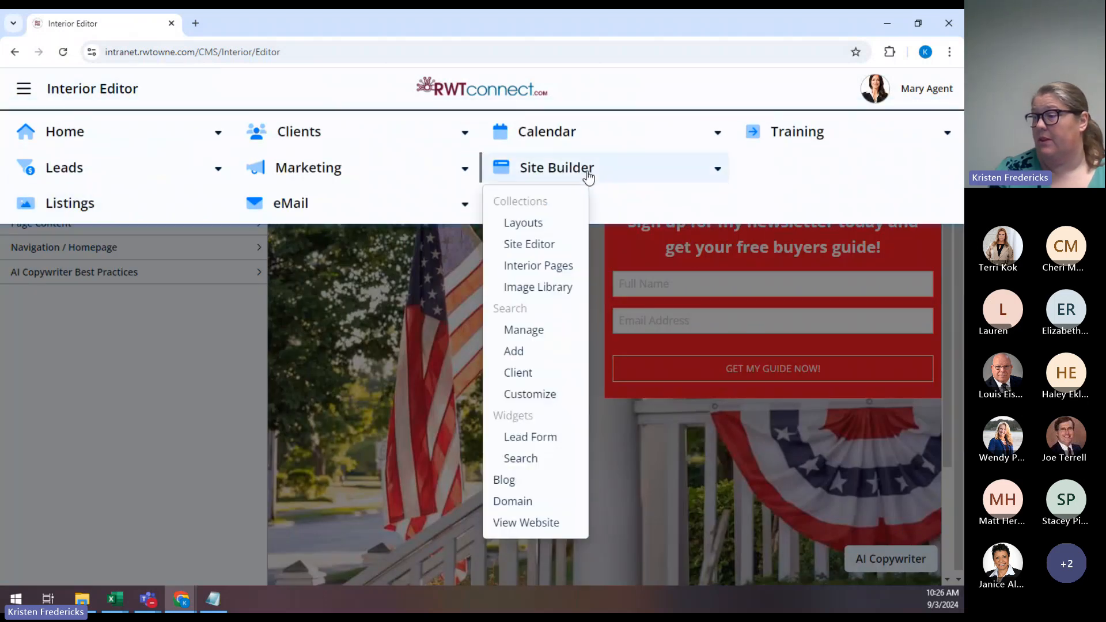
View the live website in a new tab and load its buyer-guide page.
left_click(517, 524)
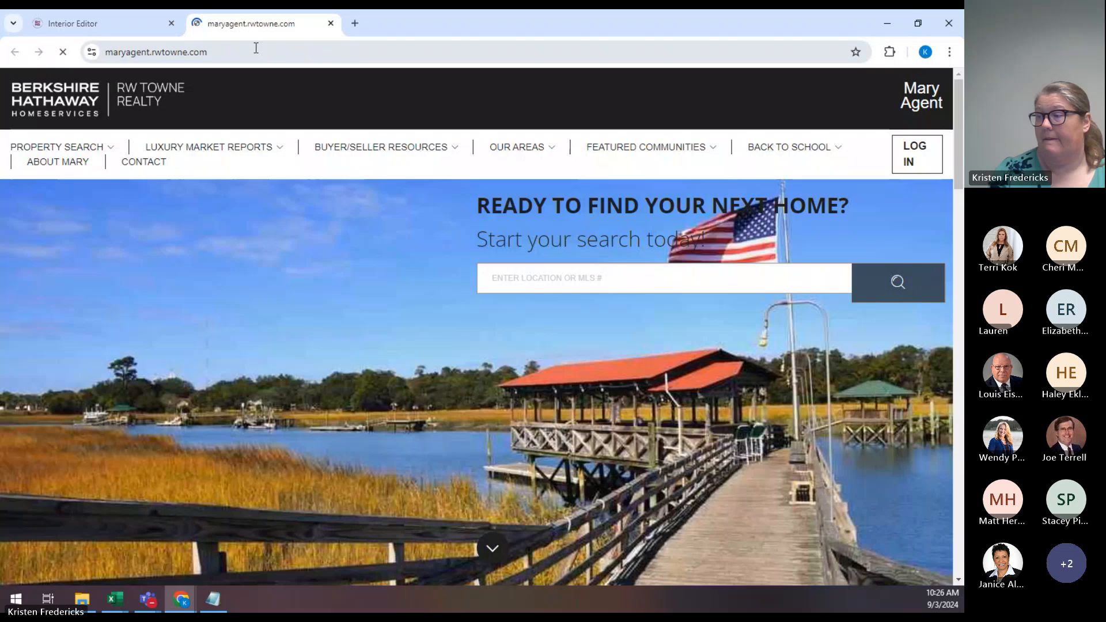
left_click(262, 48)
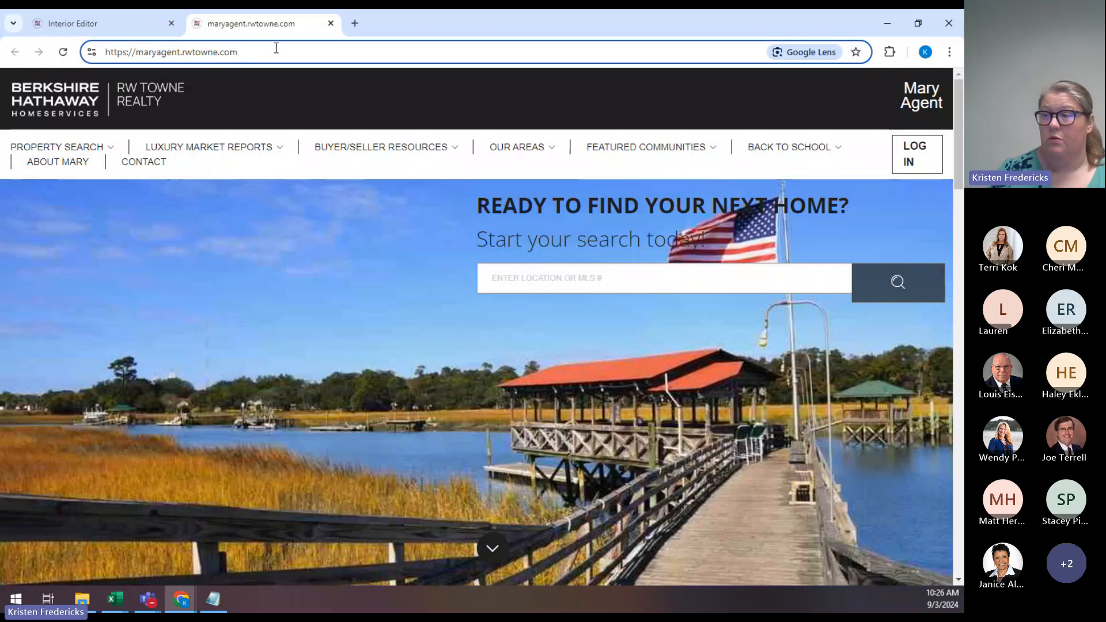
left_click(276, 48)
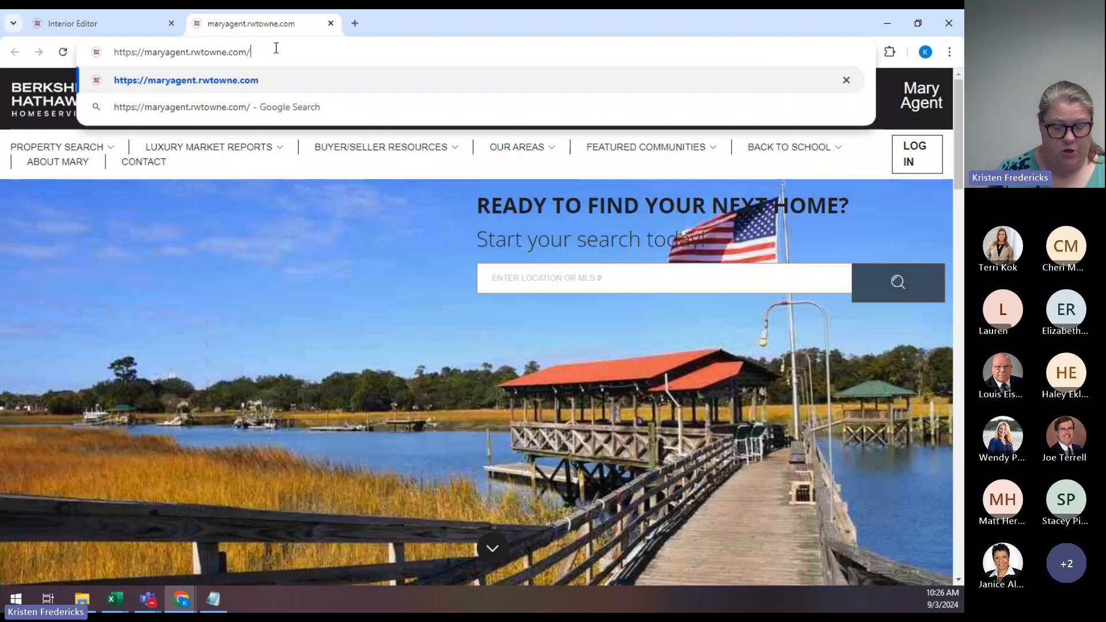
type("buyer-guide")
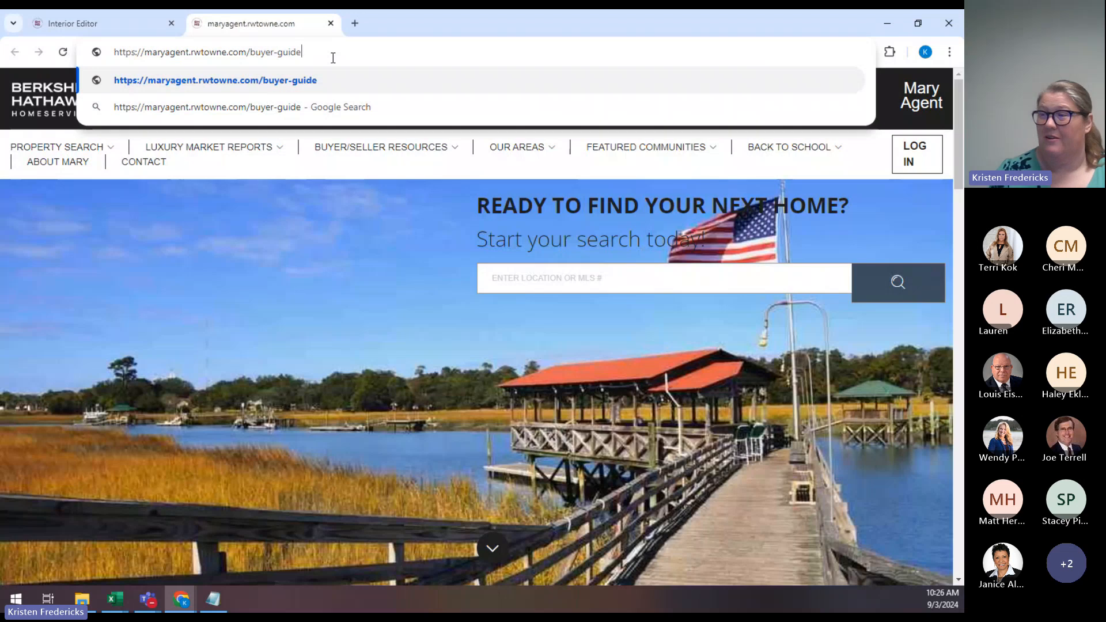
key("Return")
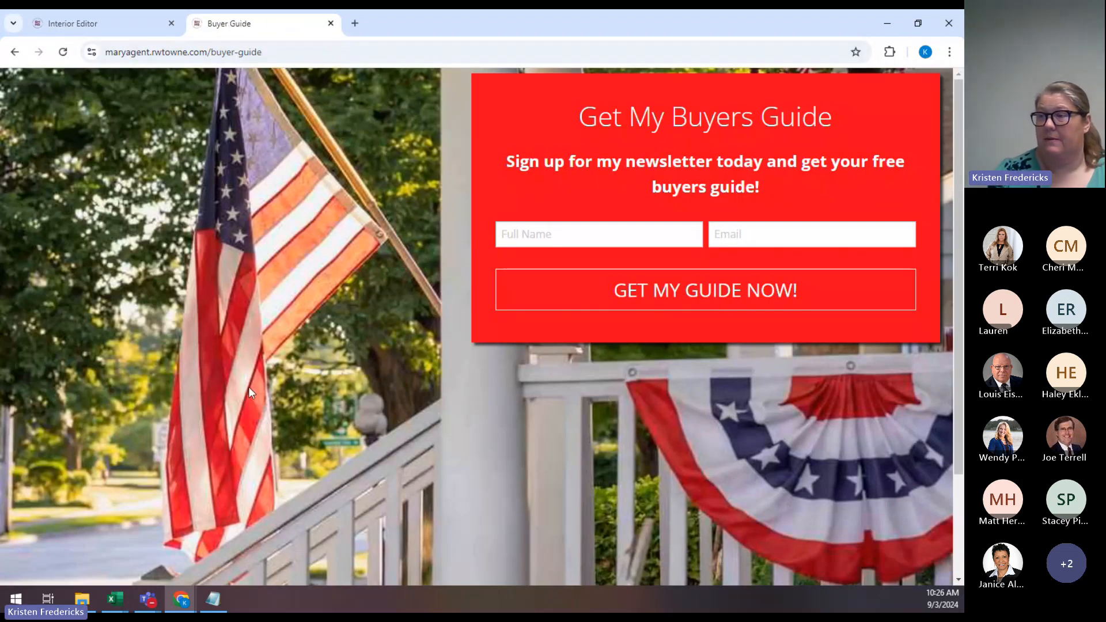
Back in the editor, go to Site Builder > Interior Pages and start adding a new page.
left_click(95, 25)
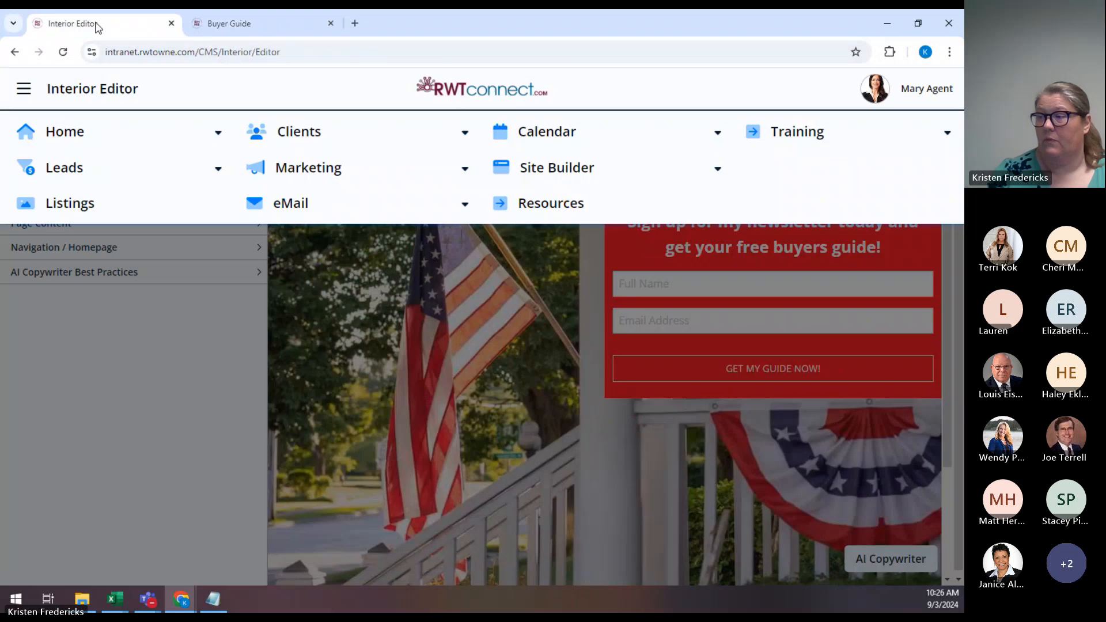
left_click(178, 365)
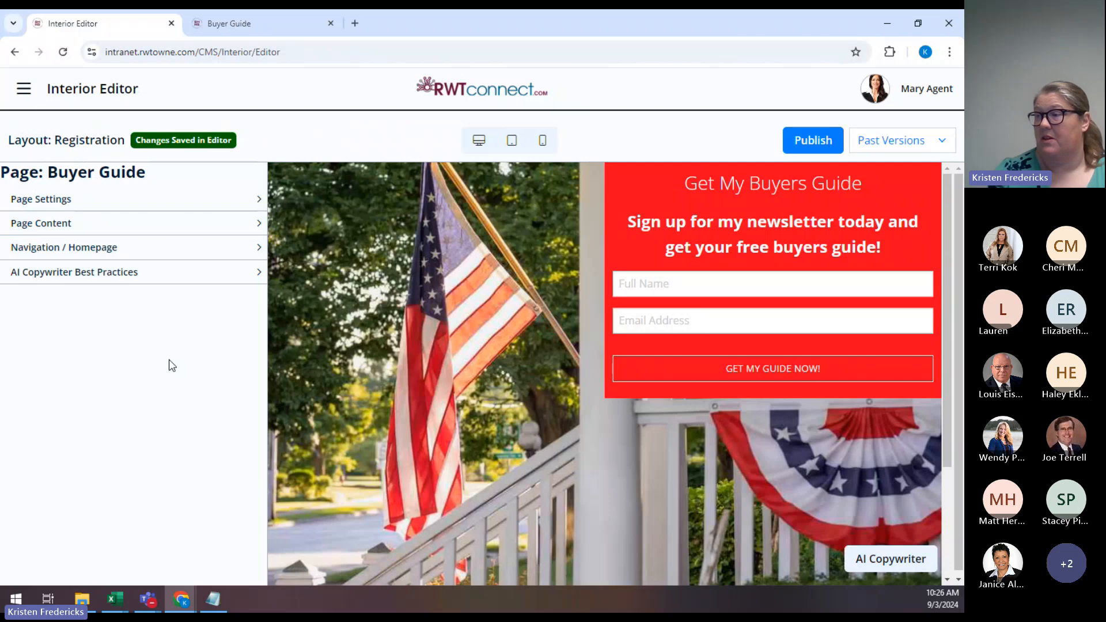
left_click(21, 91)
left_click(578, 175)
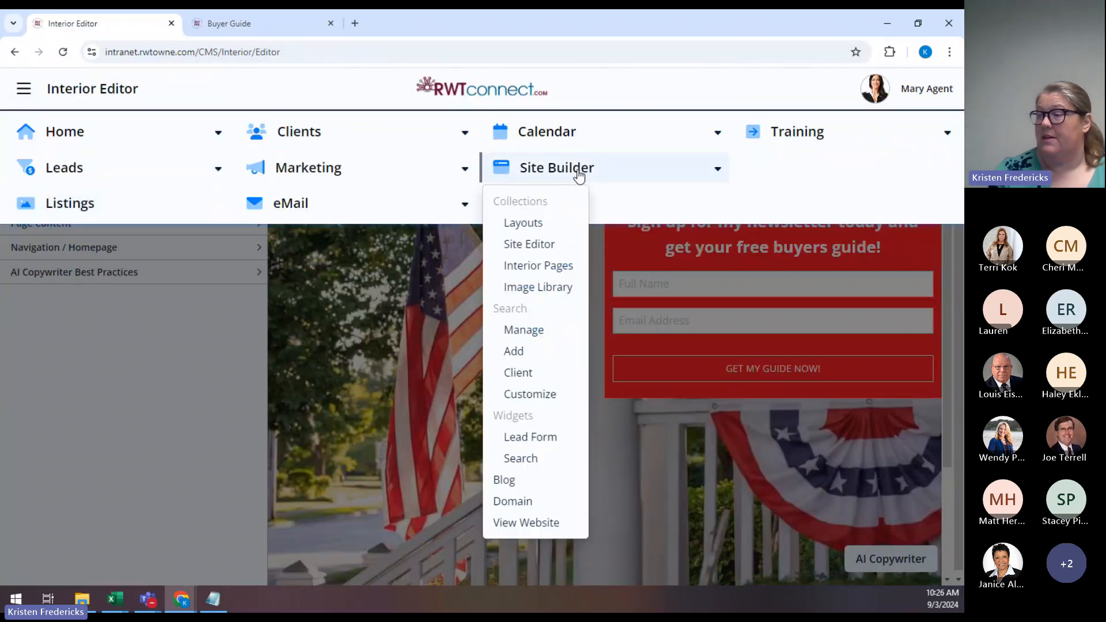
left_click(558, 267)
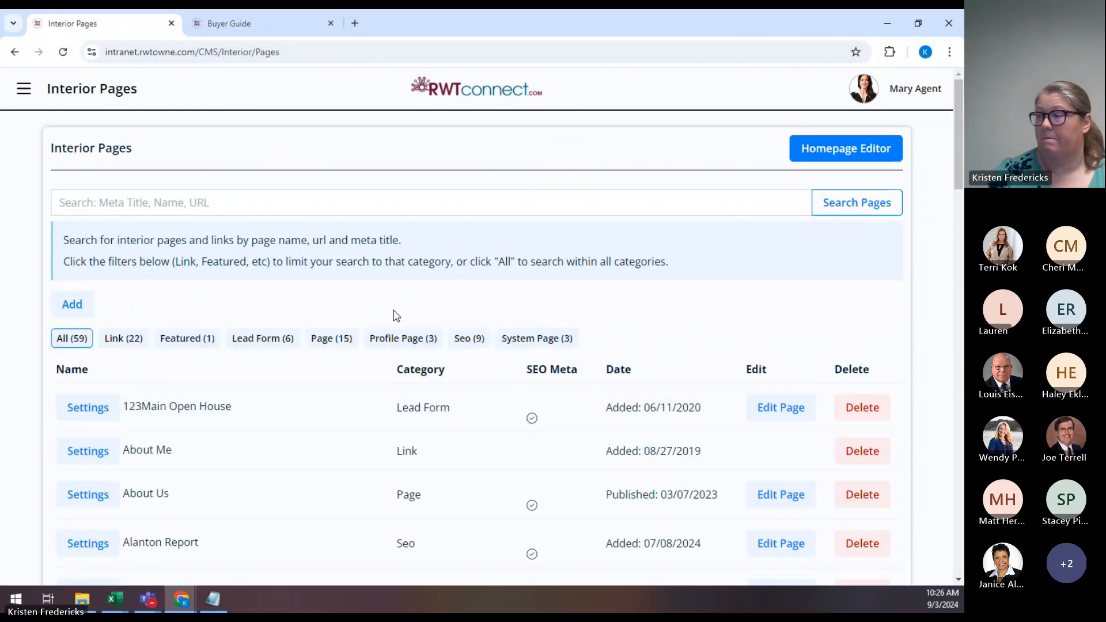
left_click(71, 305)
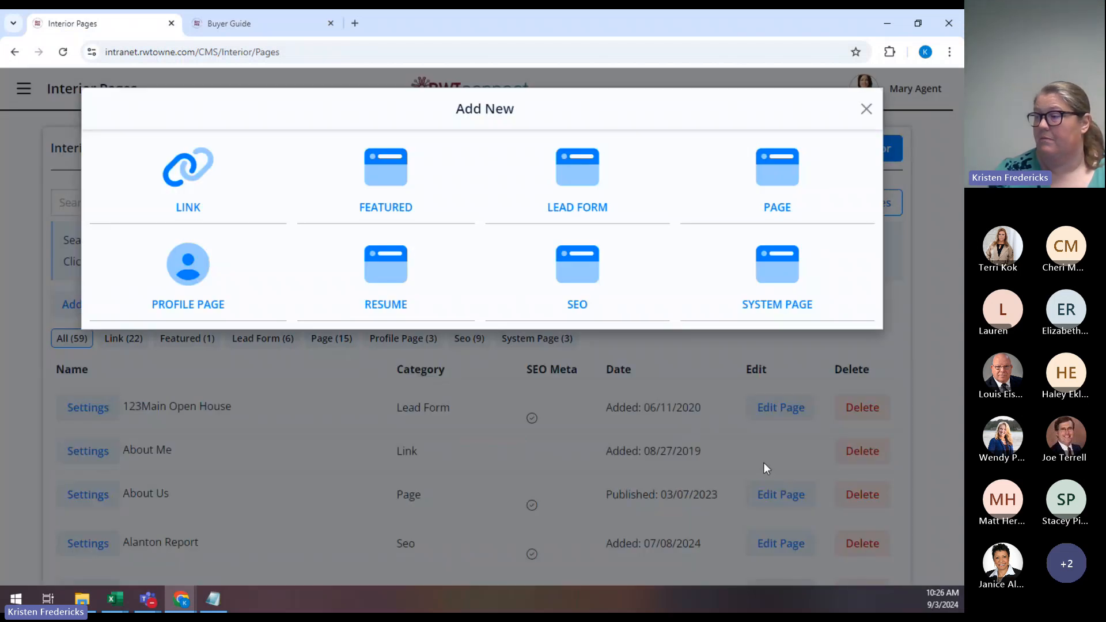
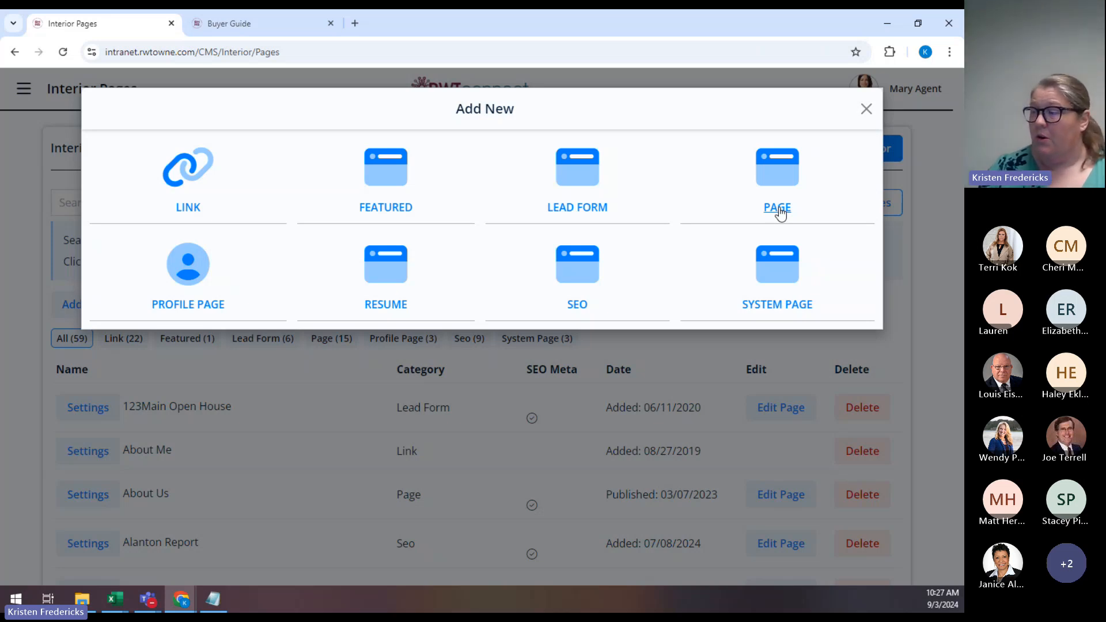
Choose PAGE in Add New and open the Layout Category dropdown.
left_click(779, 208)
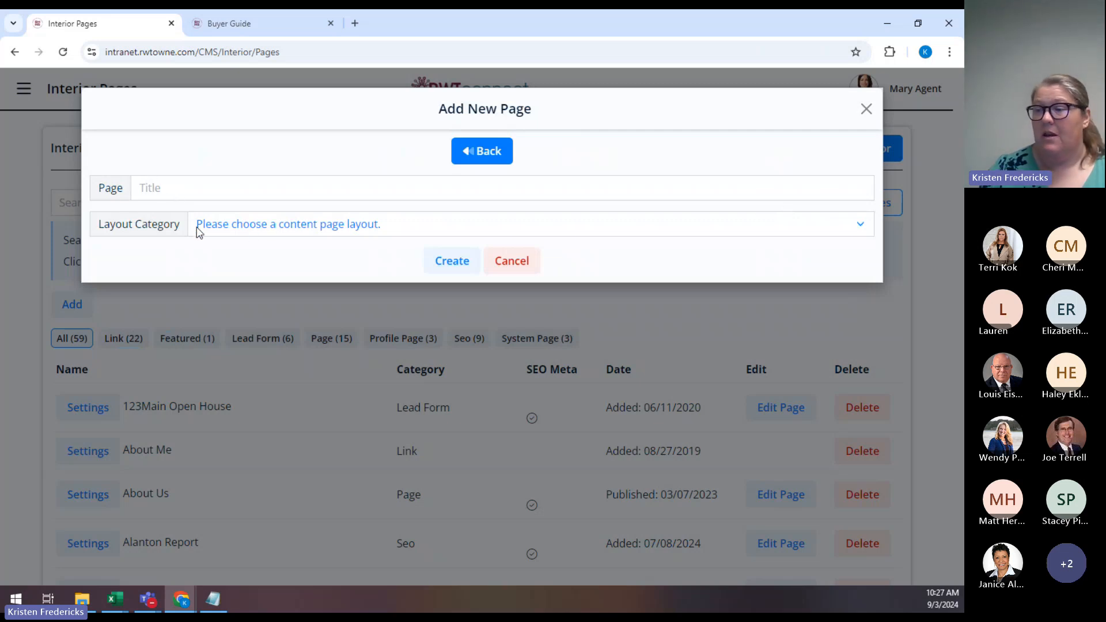
left_click(283, 227)
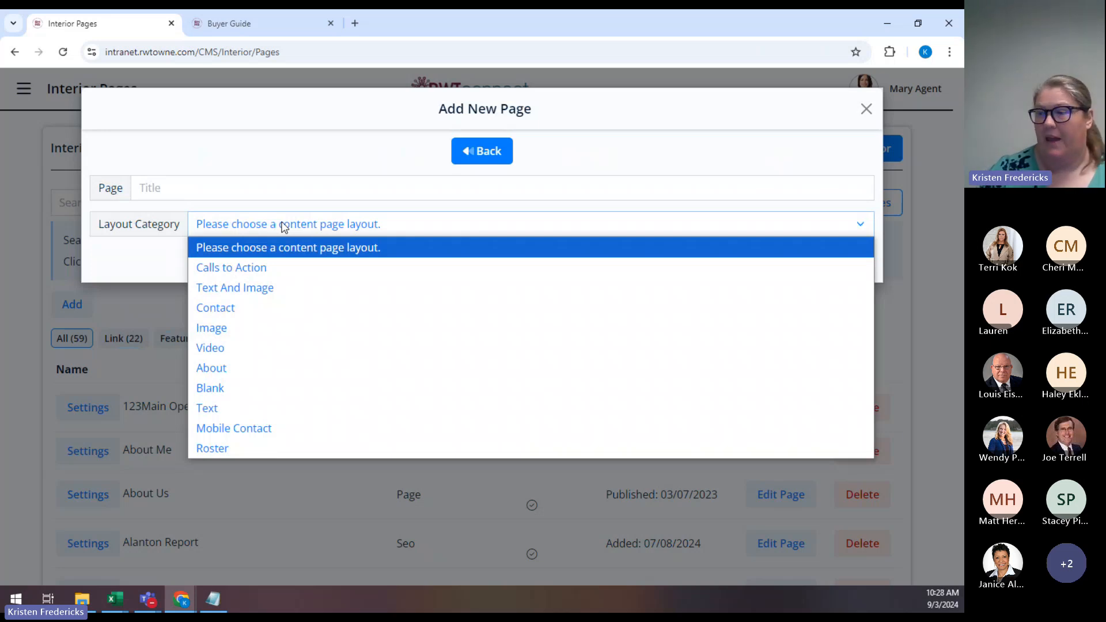
left_click(285, 228)
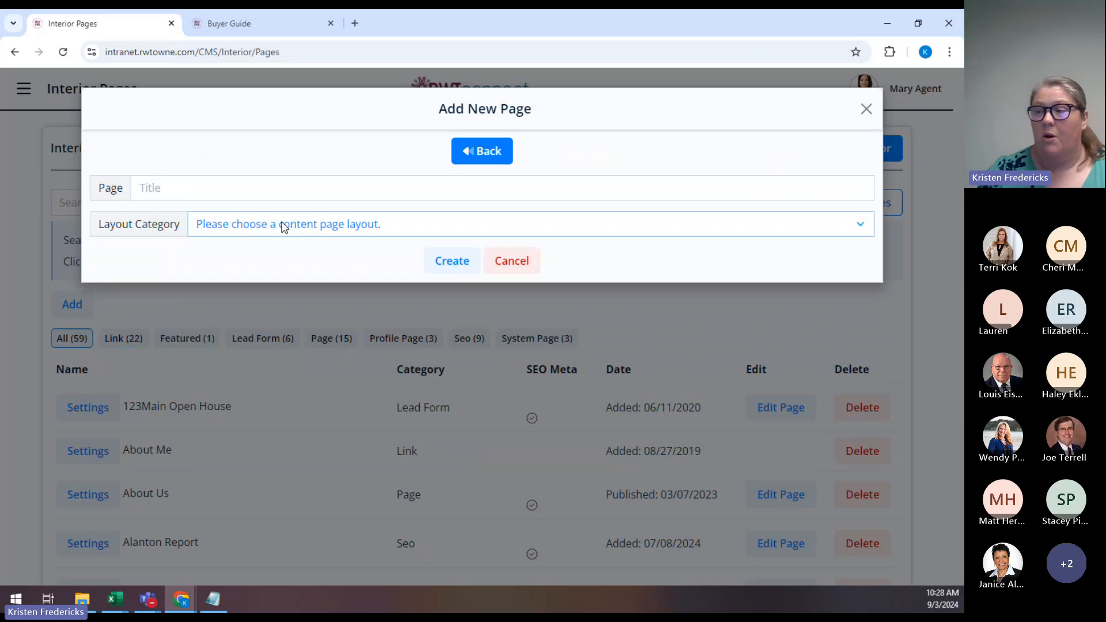
left_click(284, 227)
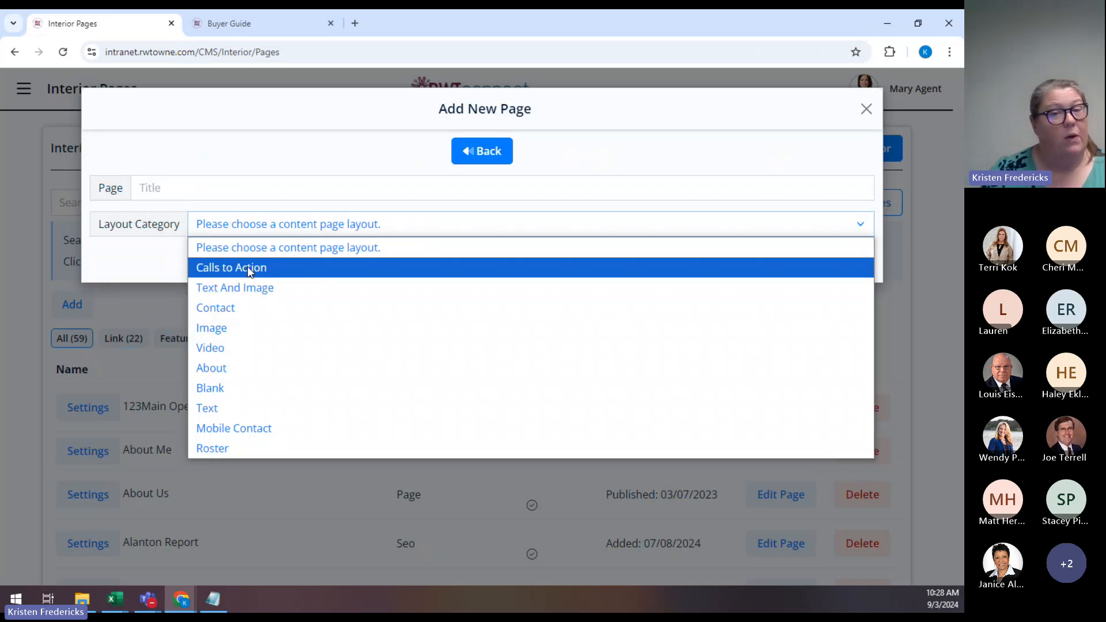
Pick the Calls to Action layout category and scroll through the callout templates.
left_click(247, 268)
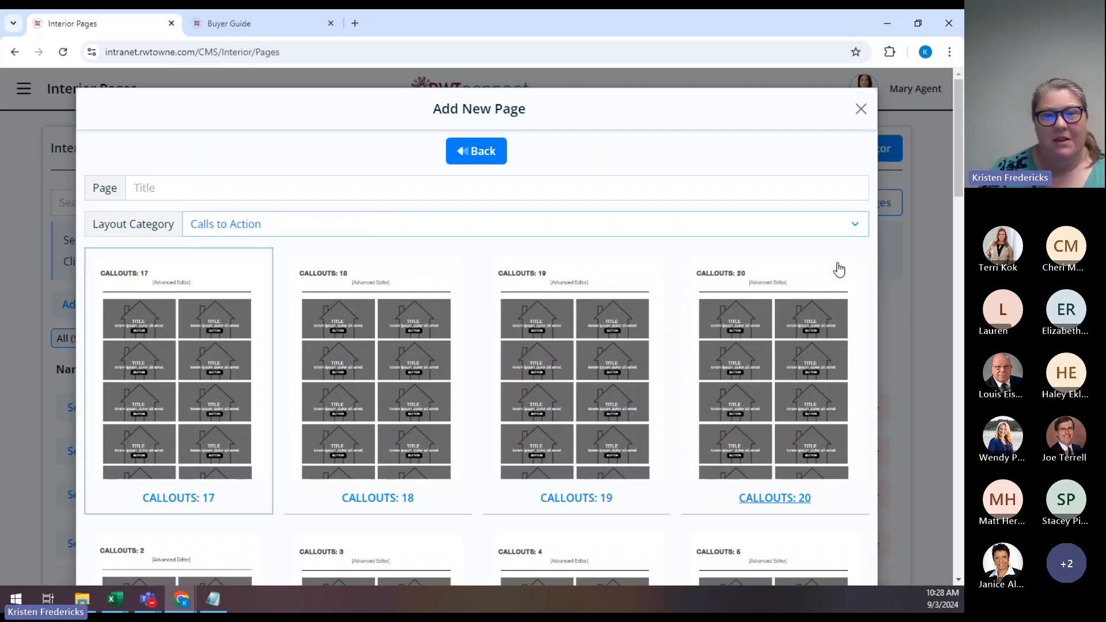
scroll(840, 278, "down", 2)
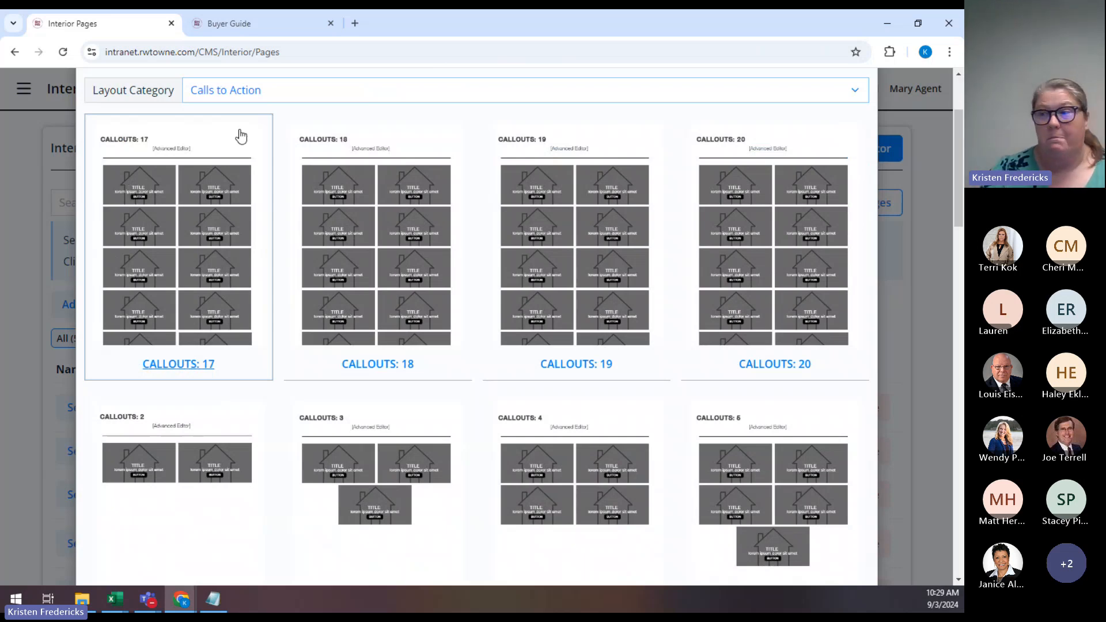
In the live site tab, change the address to maryagent.rwtowne.com/areas and load it.
left_click(266, 23)
left_click(288, 53)
left_click(304, 54)
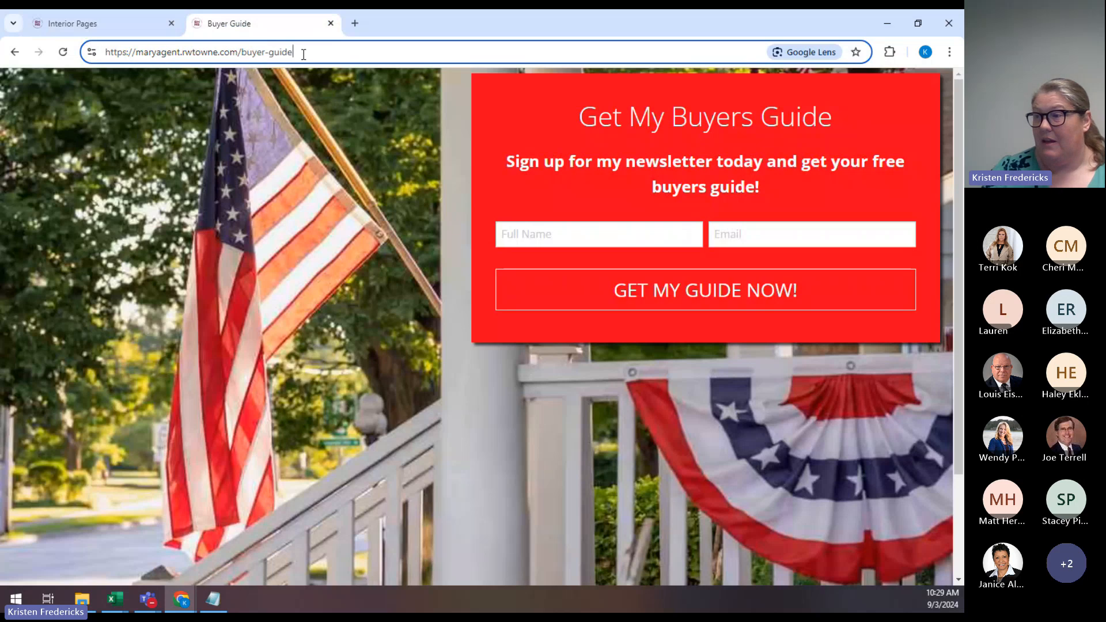
key("BackSpace")
key("BackSpace")
key("BackSpace")
key("BackSpace")
key("BackSpace")
key("BackSpace")
key("BackSpace")
key("BackSpace")
key("BackSpace")
key("BackSpace")
key("BackSpace")
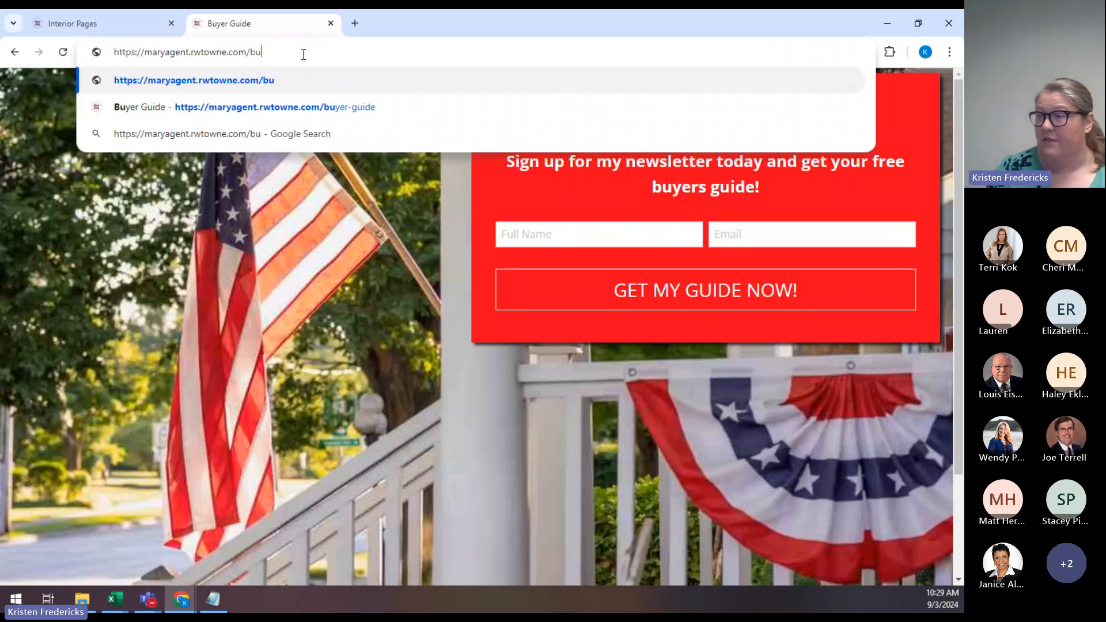
type("areas")
key("Return")
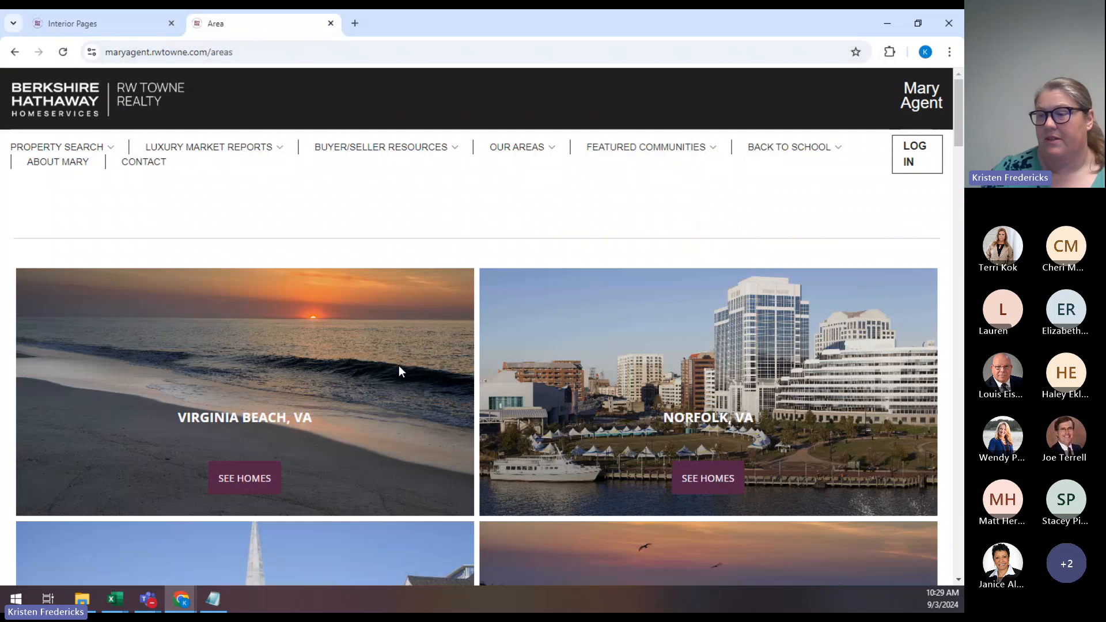
Scroll through the Areas page's city tiles and See Homes links.
scroll(402, 372, "down", 2)
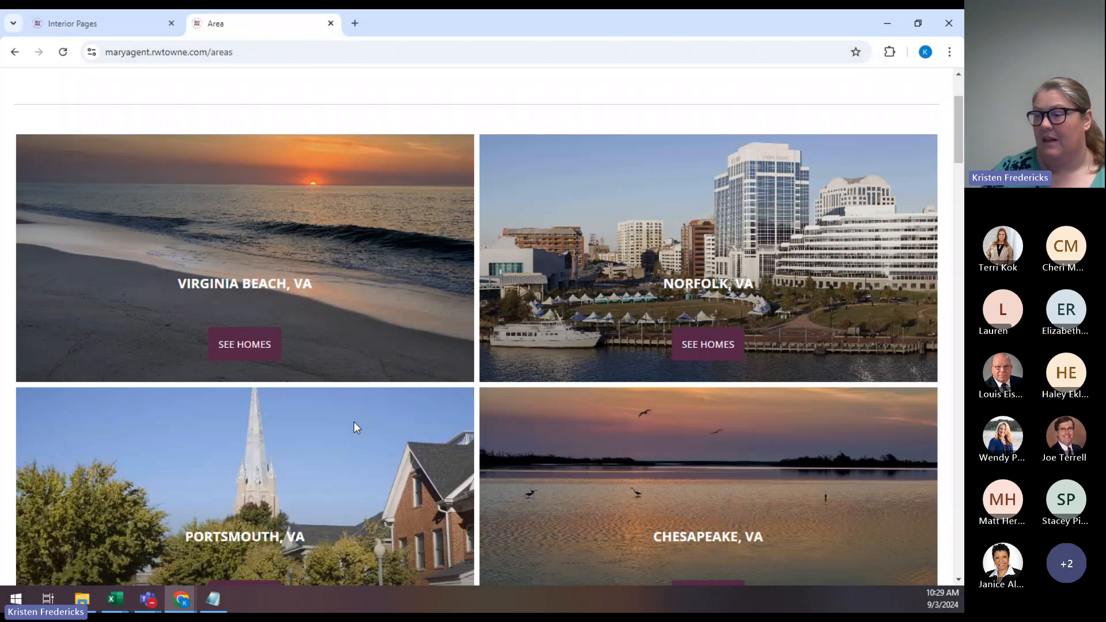
scroll(355, 427, "down", 8)
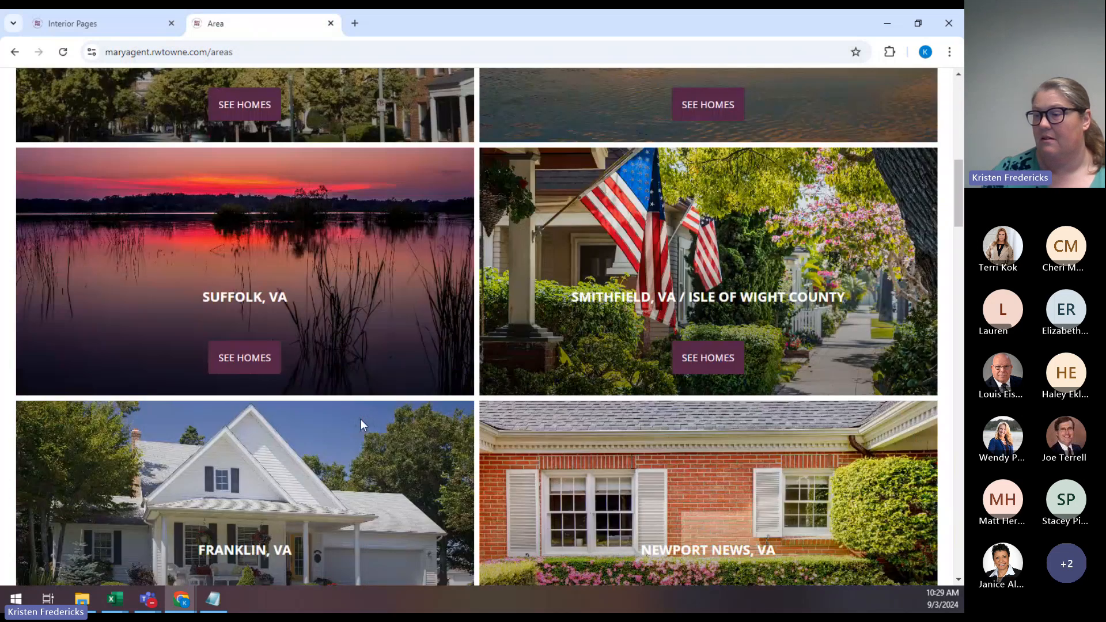
scroll(407, 398, "down", 18)
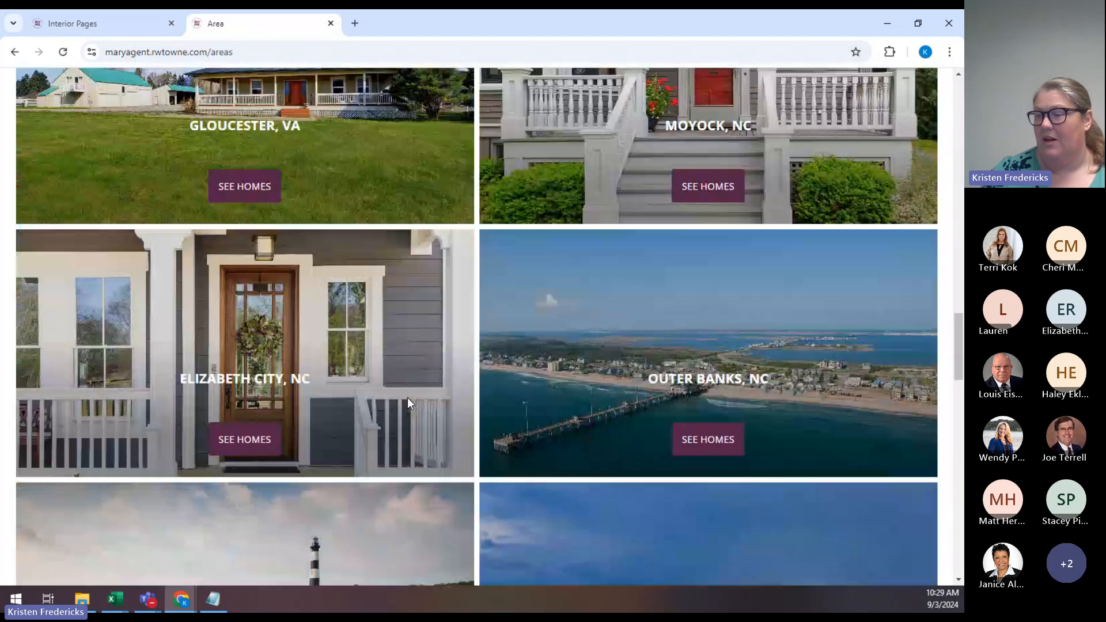
scroll(407, 398, "down", 8)
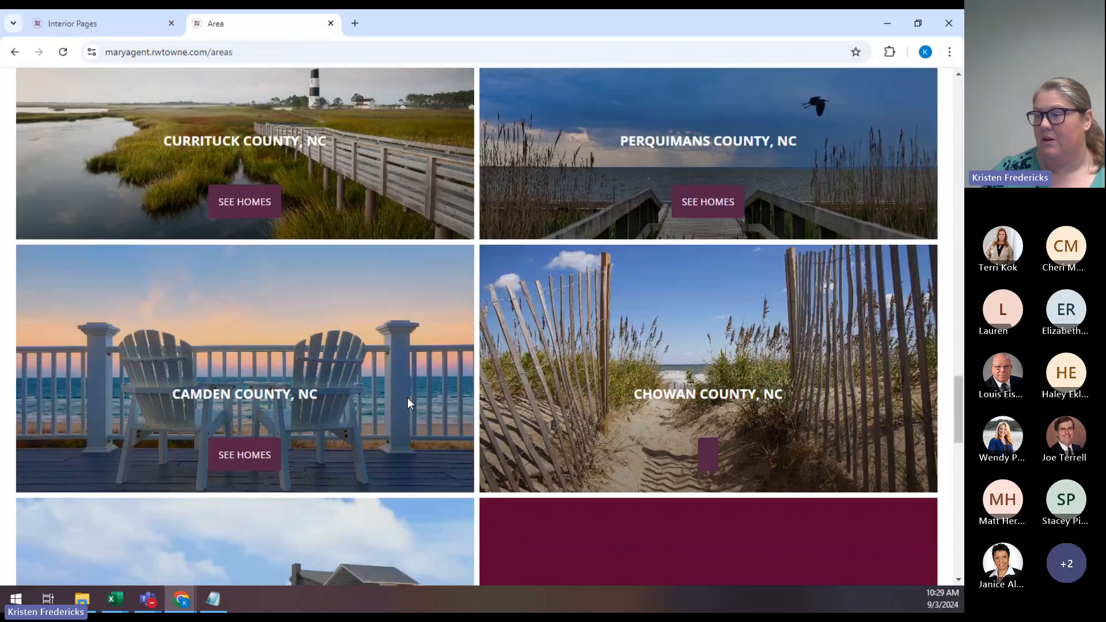
scroll(407, 397, "down", 10)
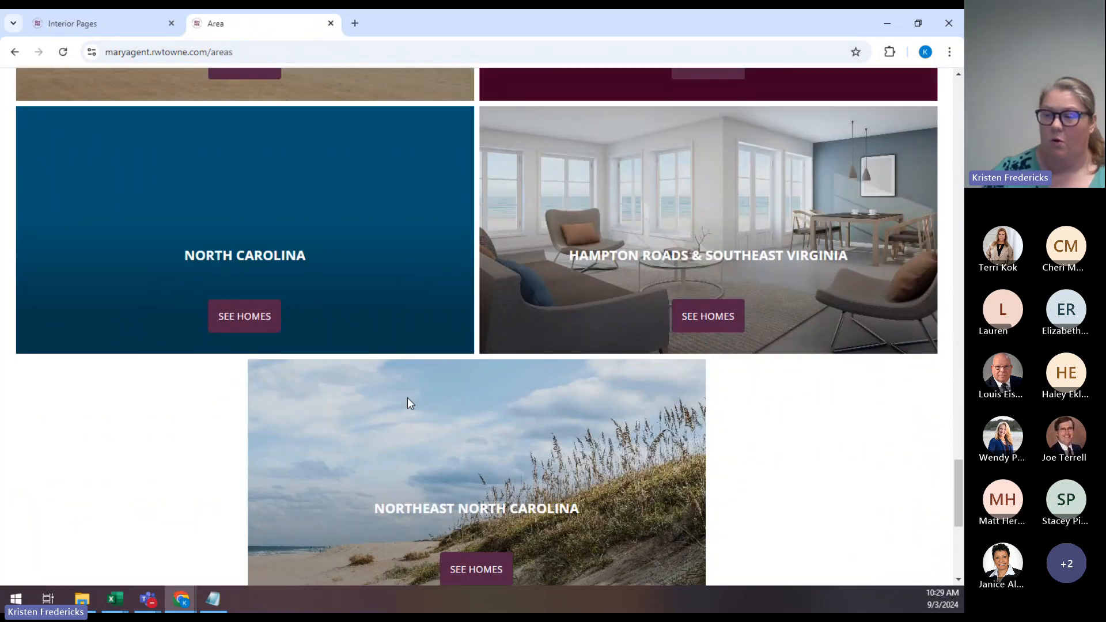
scroll(407, 397, "up", 18)
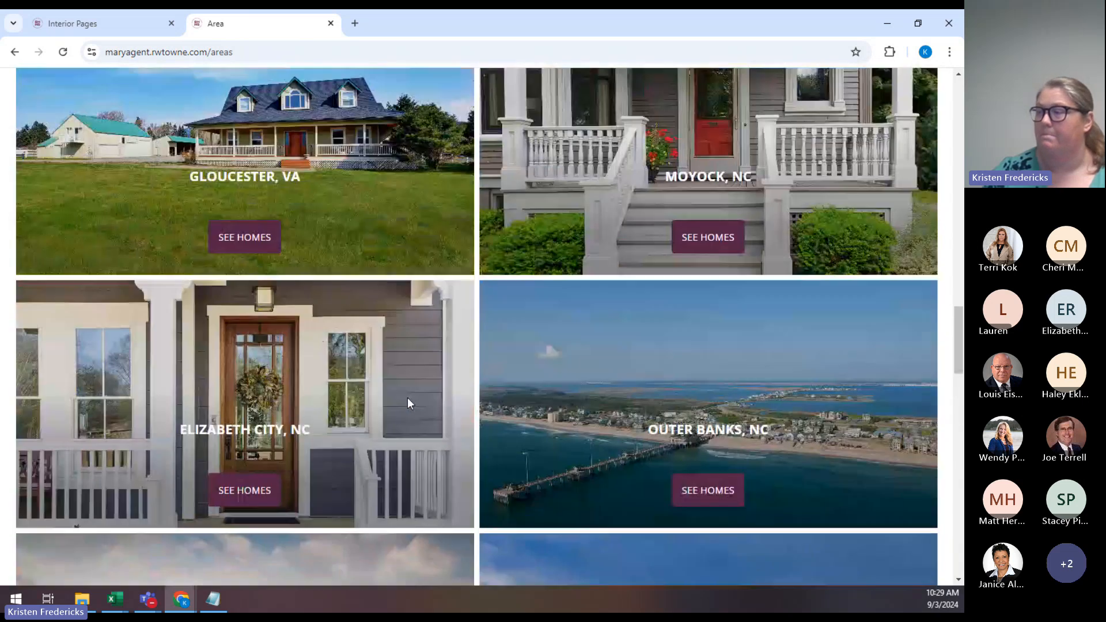
scroll(407, 398, "up", 20)
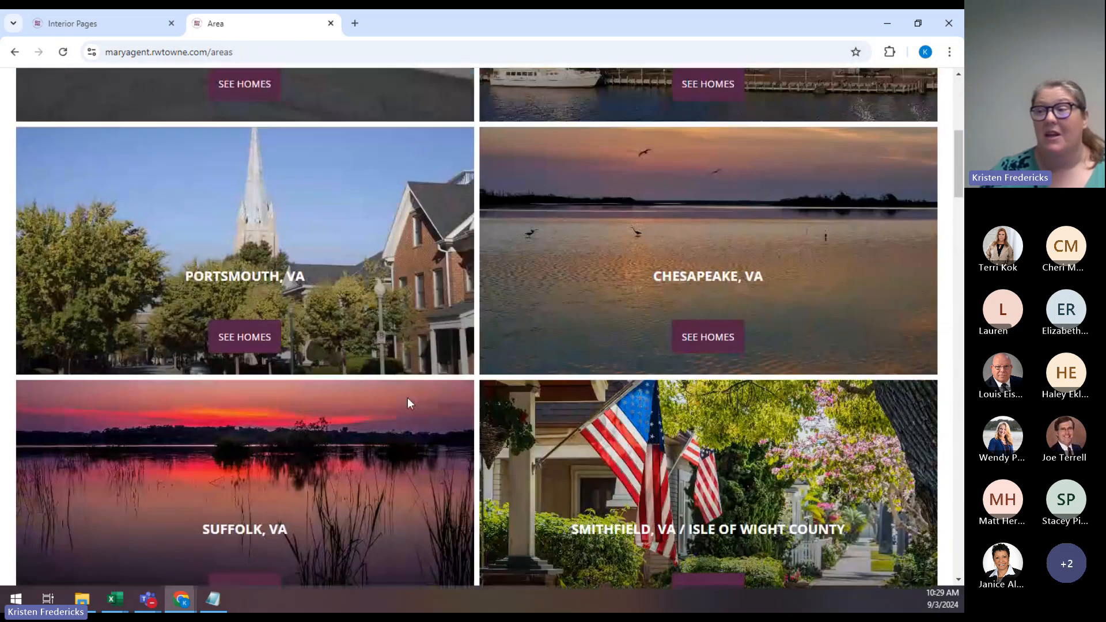
scroll(407, 397, "up", 6)
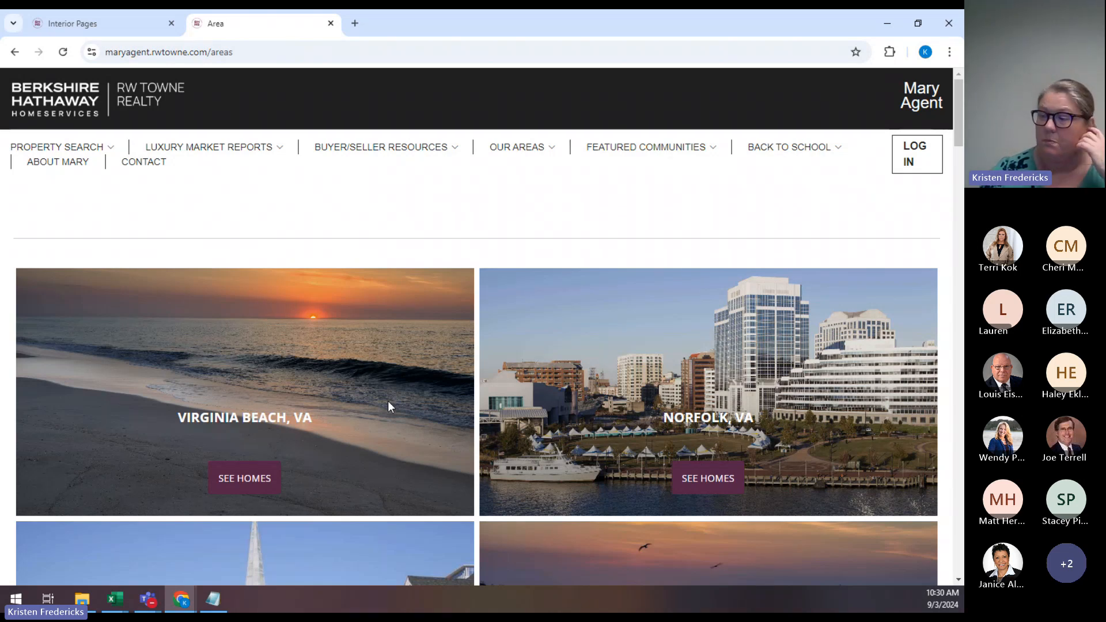
scroll(388, 401, "down", 1)
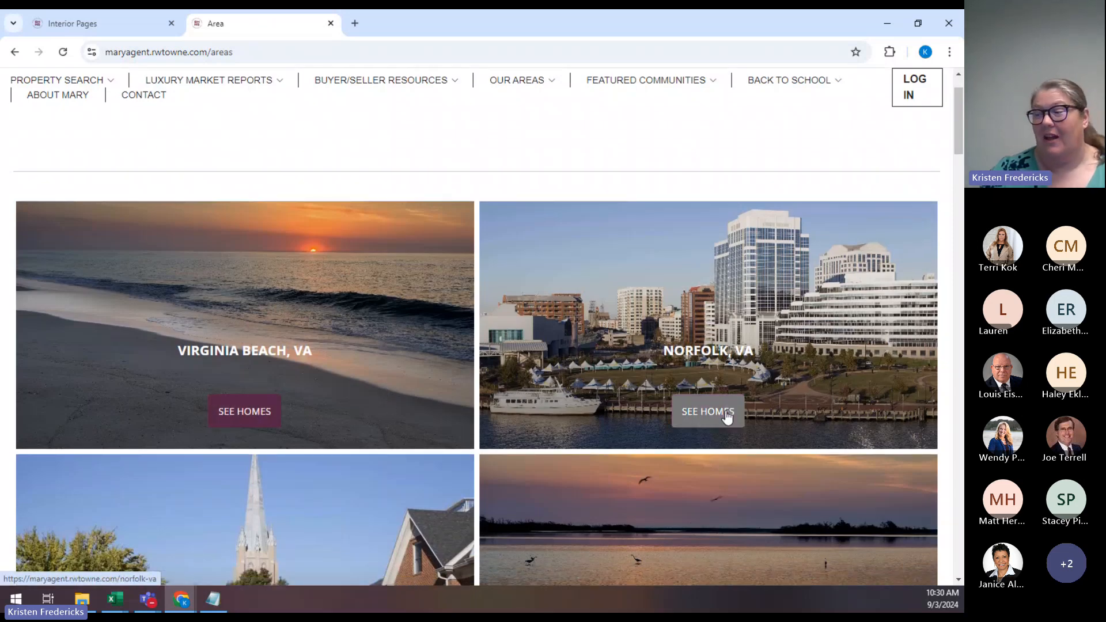
scroll(728, 408, "down", 4)
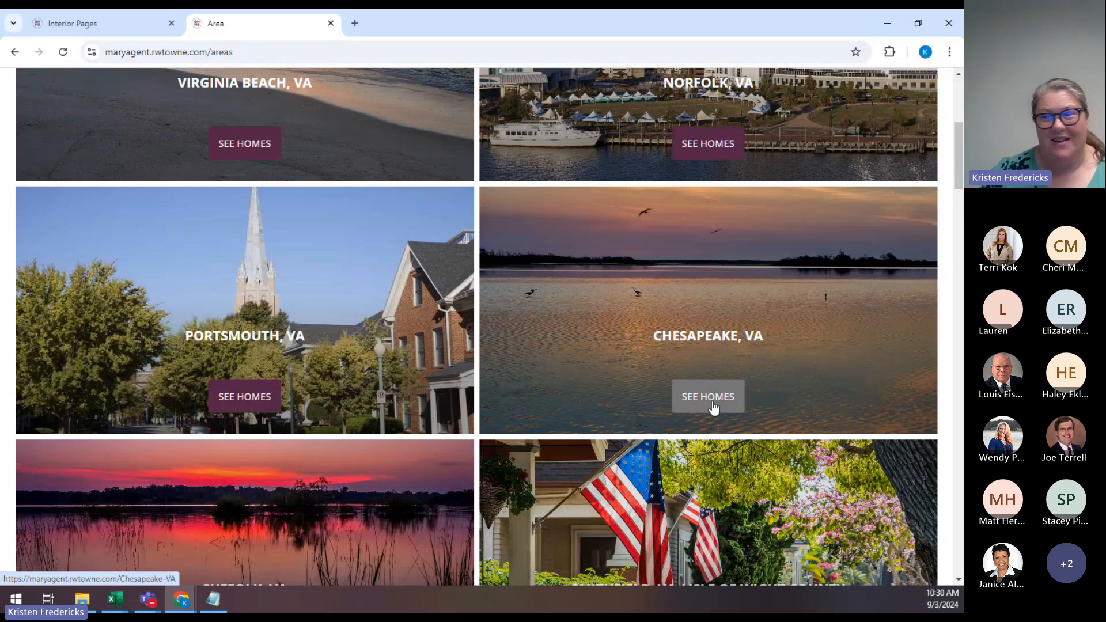
scroll(277, 461, "down", 3)
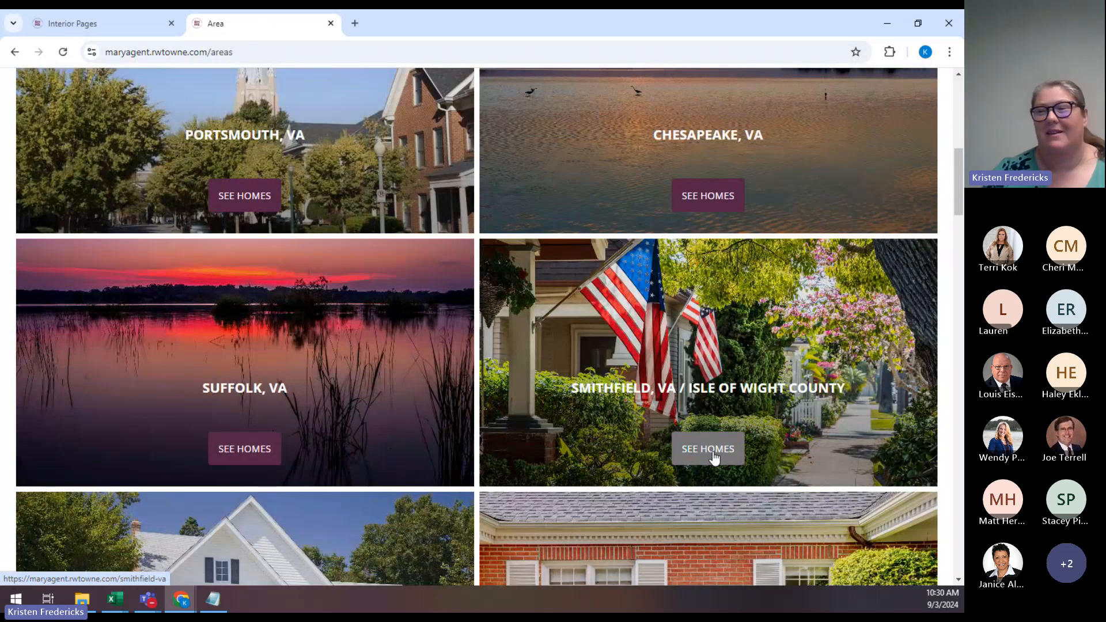
scroll(714, 458, "down", 3)
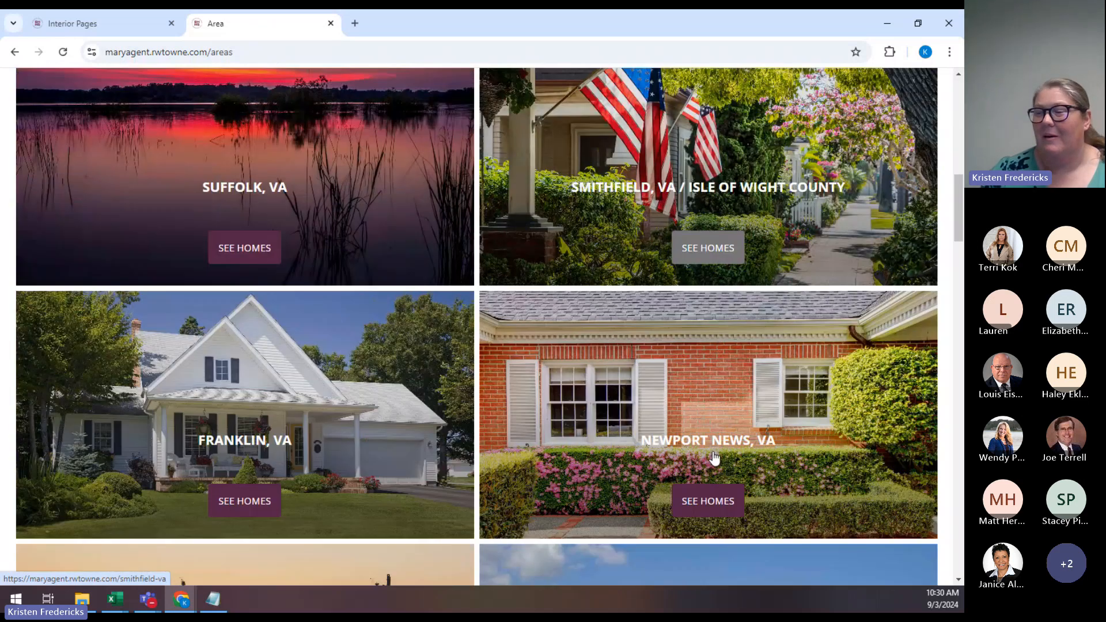
scroll(657, 453, "up", 6)
scroll(656, 452, "up", 6)
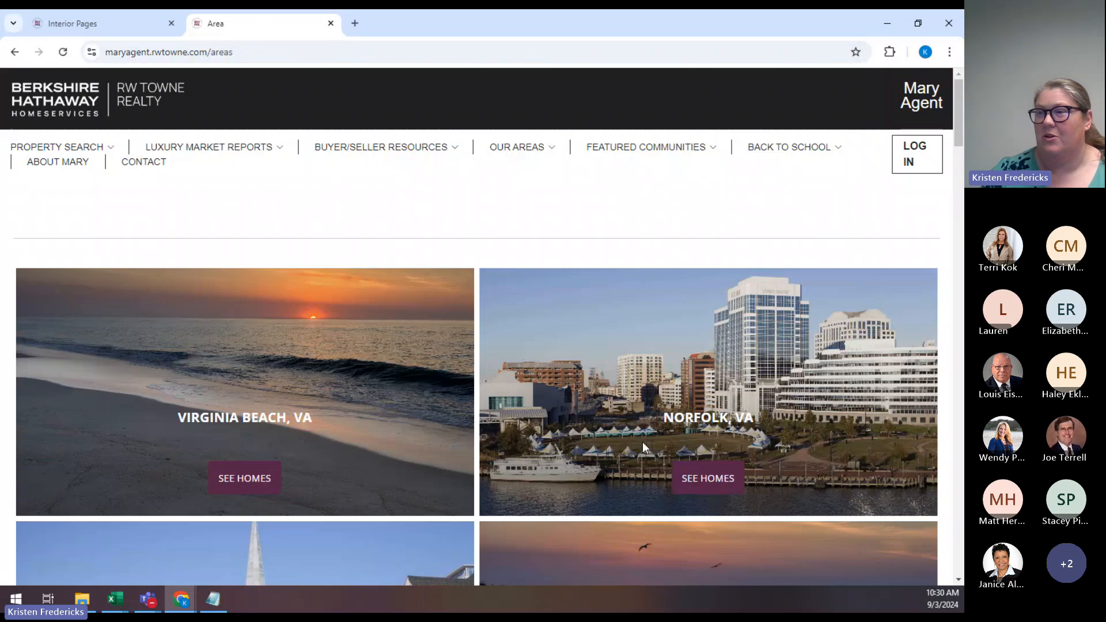
left_click(112, 22)
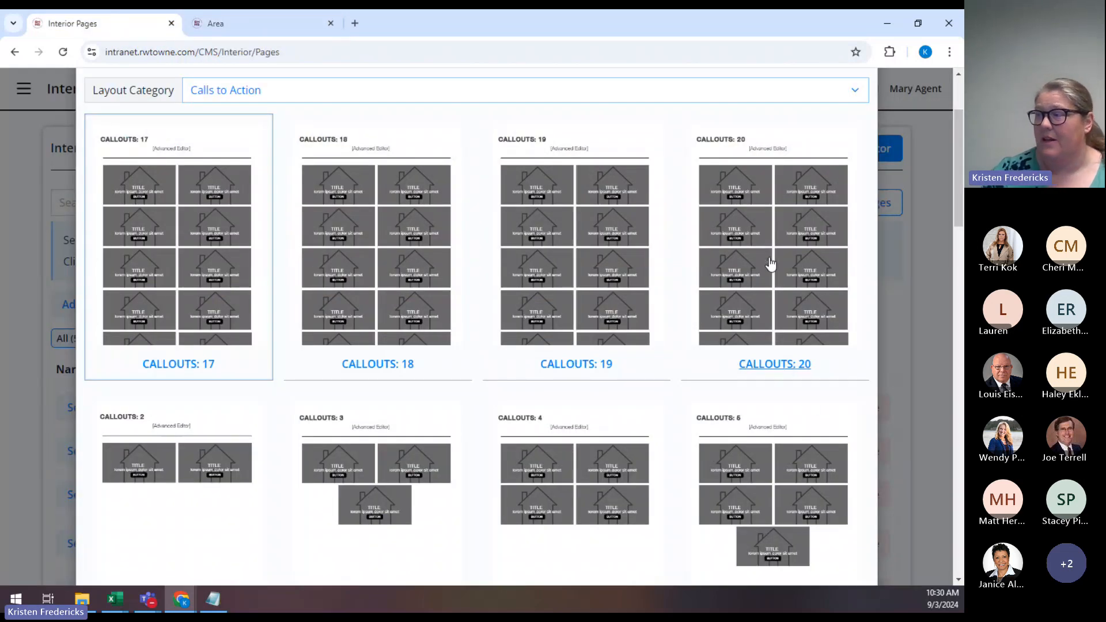
scroll(765, 265, "up", 2)
scroll(769, 264, "down", 1)
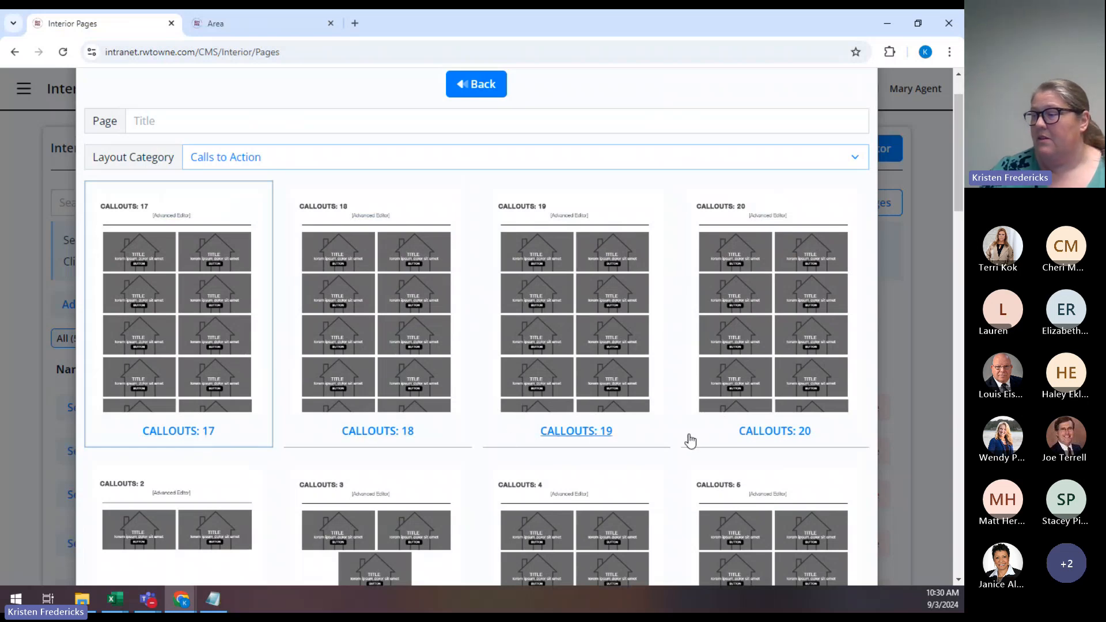
scroll(816, 435, "down", 3)
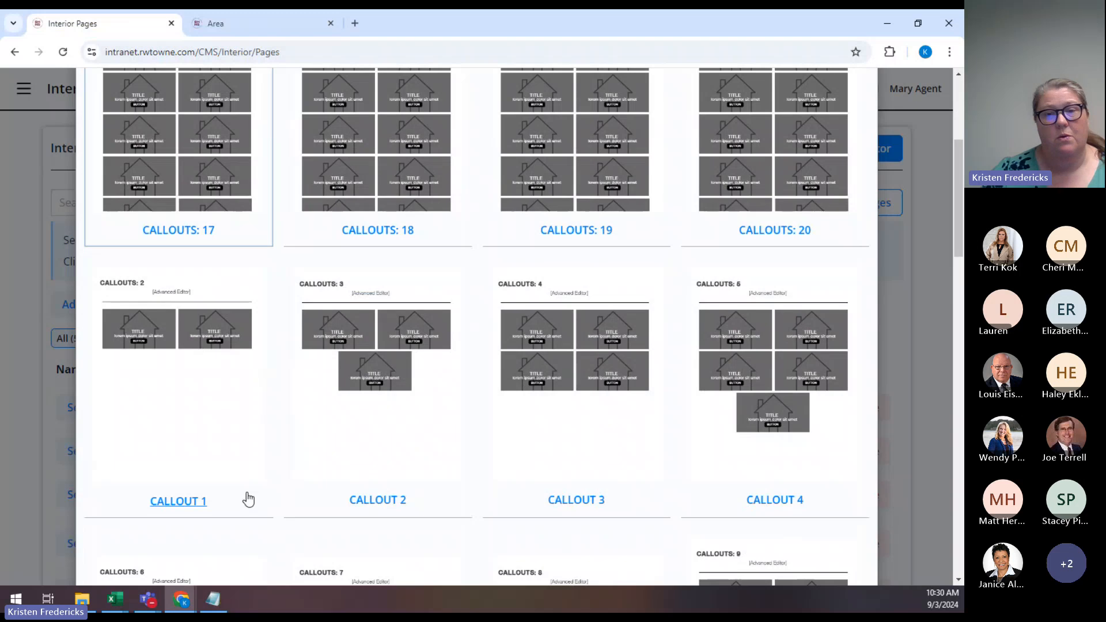
scroll(250, 497, "down", 4)
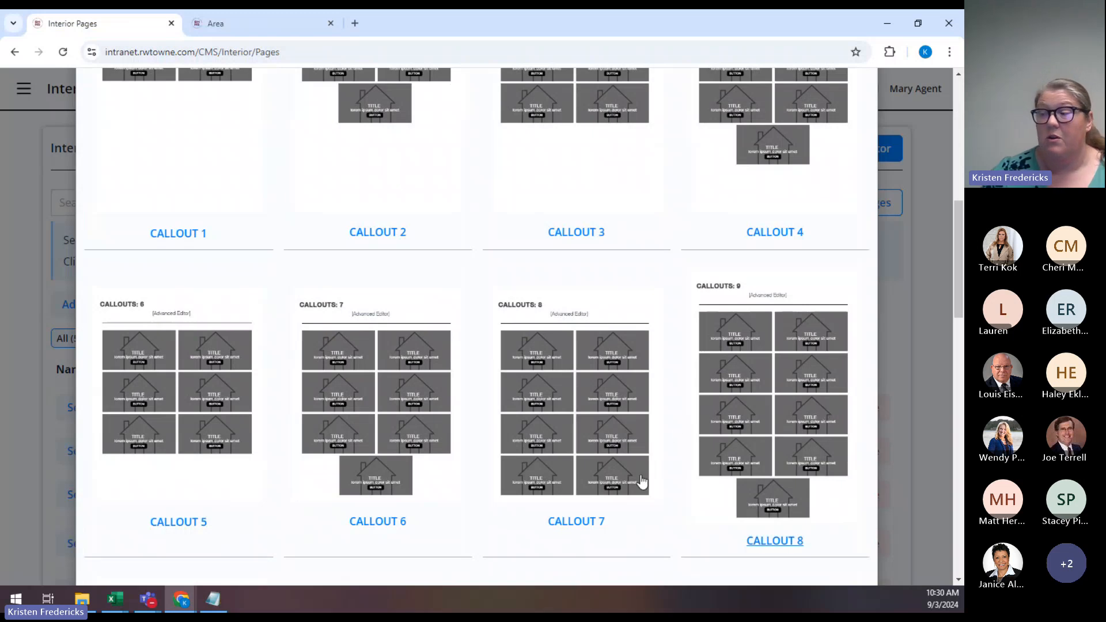
scroll(536, 470, "down", 5)
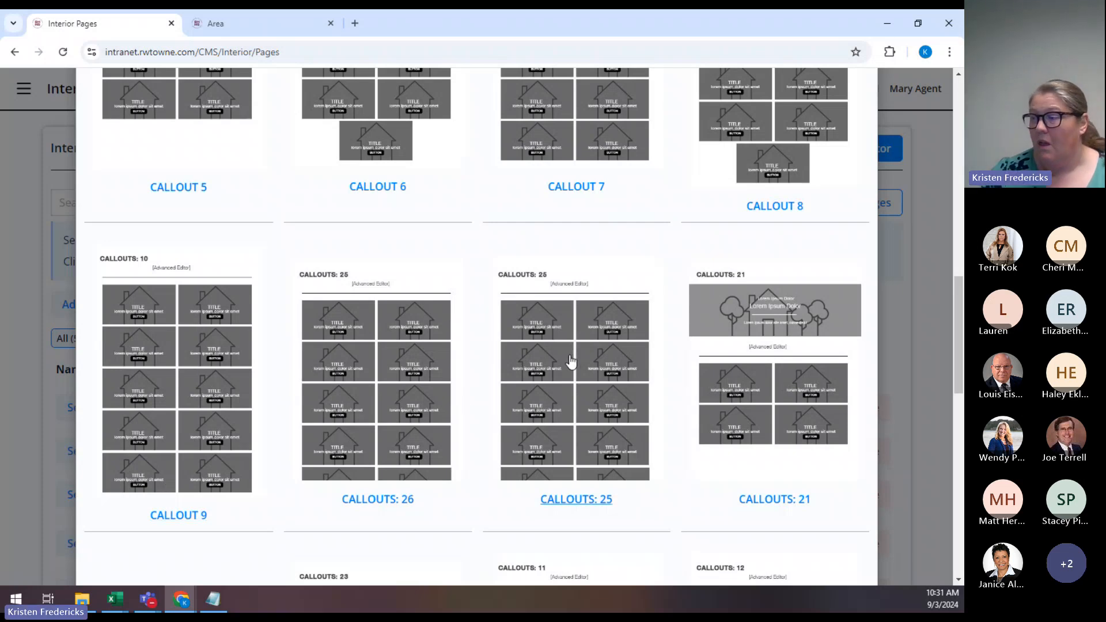
scroll(571, 361, "down", 1)
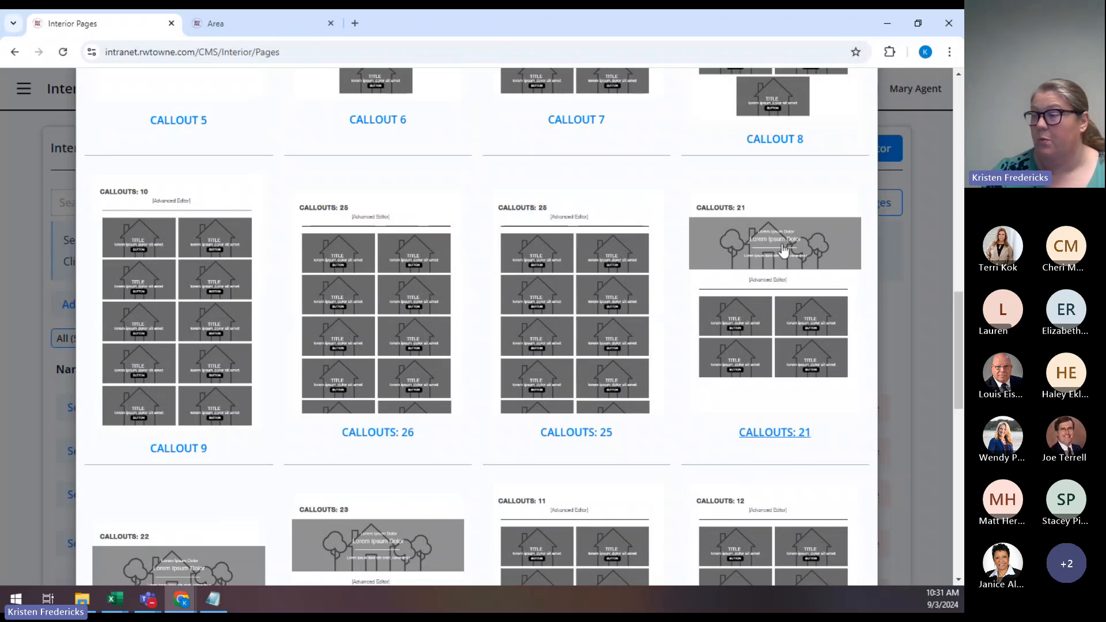
left_click(280, 24)
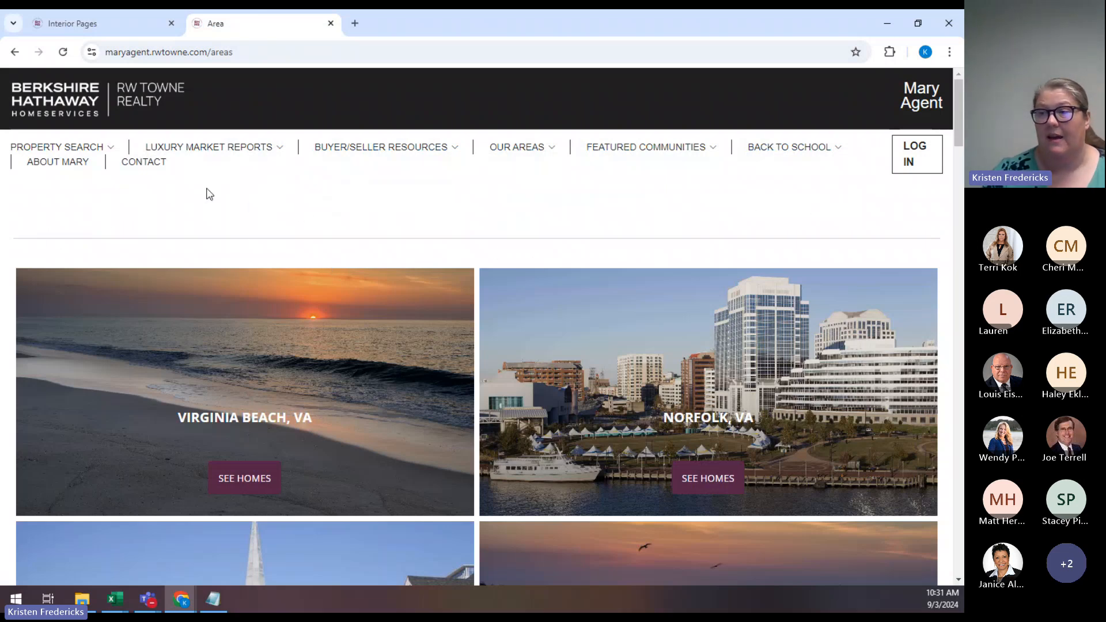
Switch between the Interior Pages and live Areas tabs, ending on the callout templates.
left_click(118, 26)
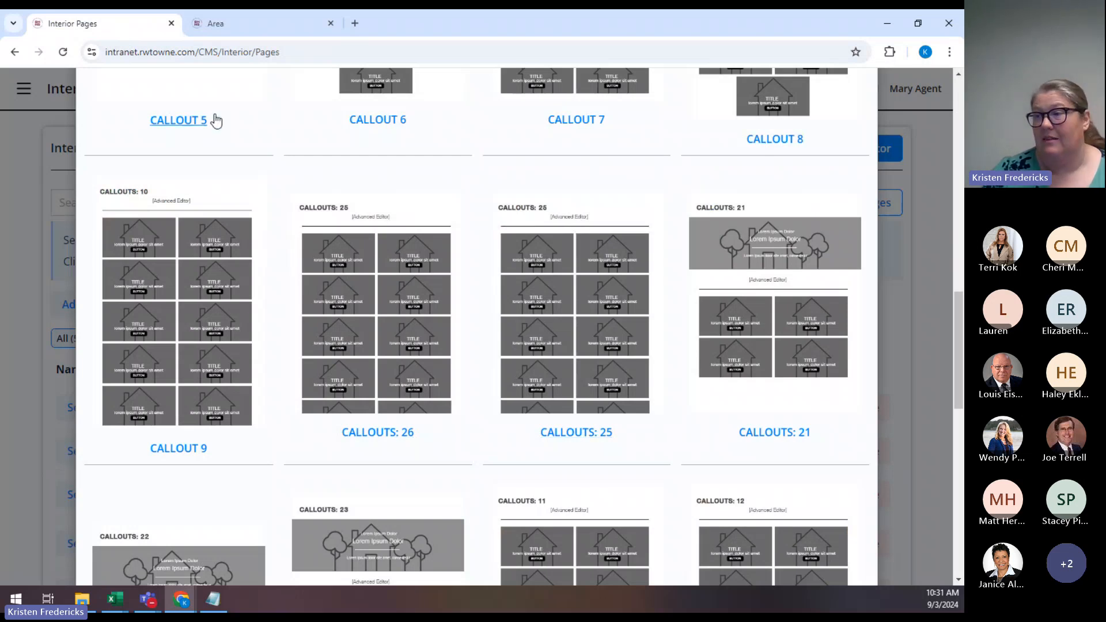
left_click(227, 27)
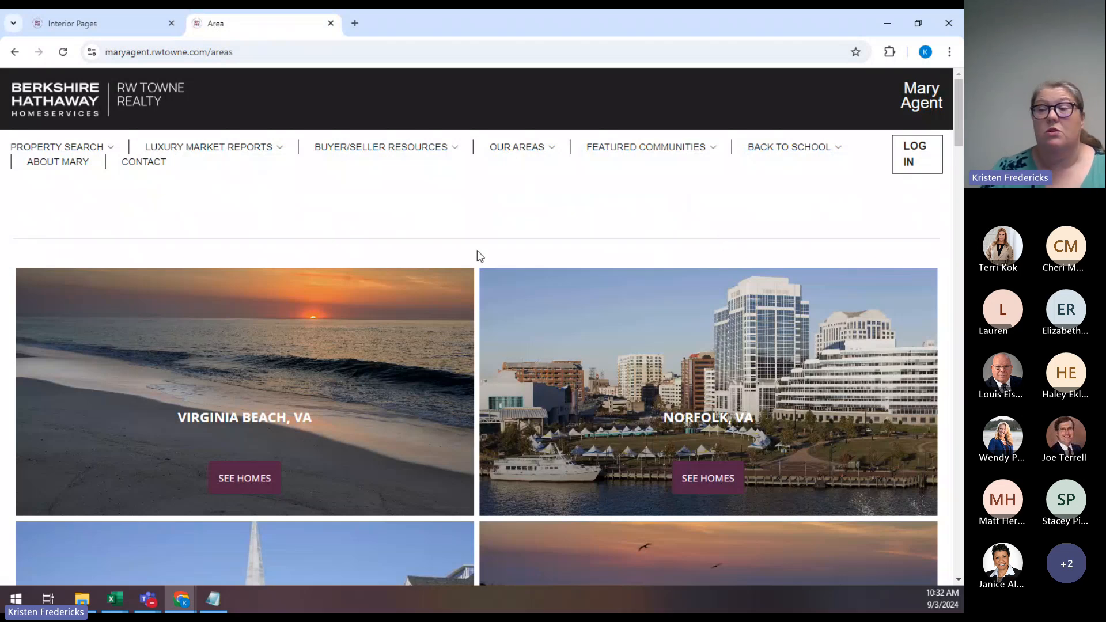
left_click(116, 23)
scroll(521, 346, "down", 10)
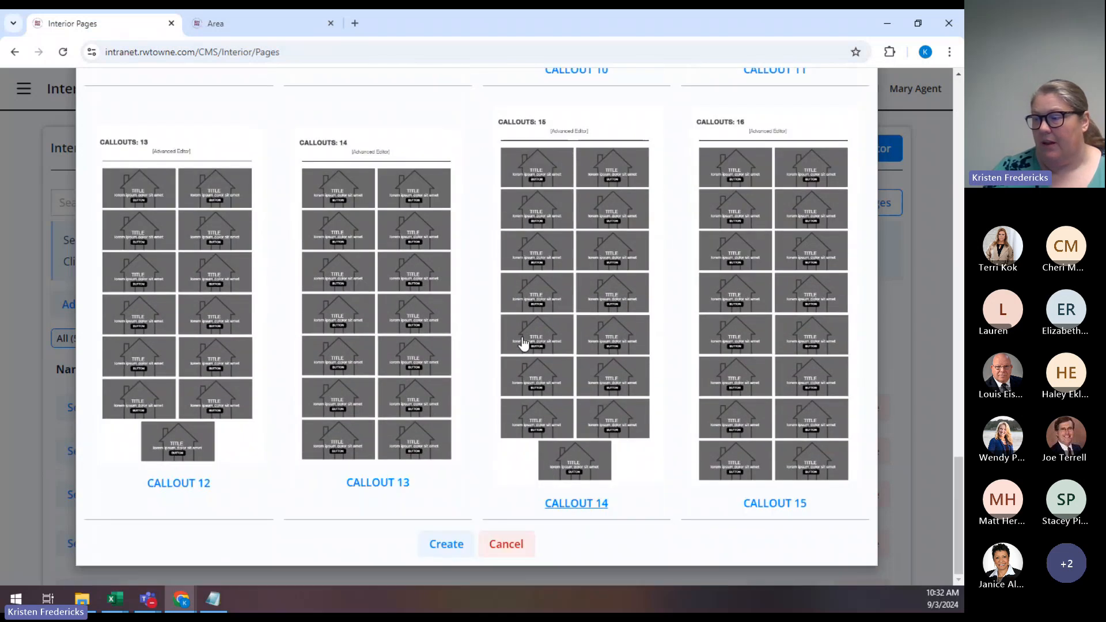
scroll(523, 344, "up", 12)
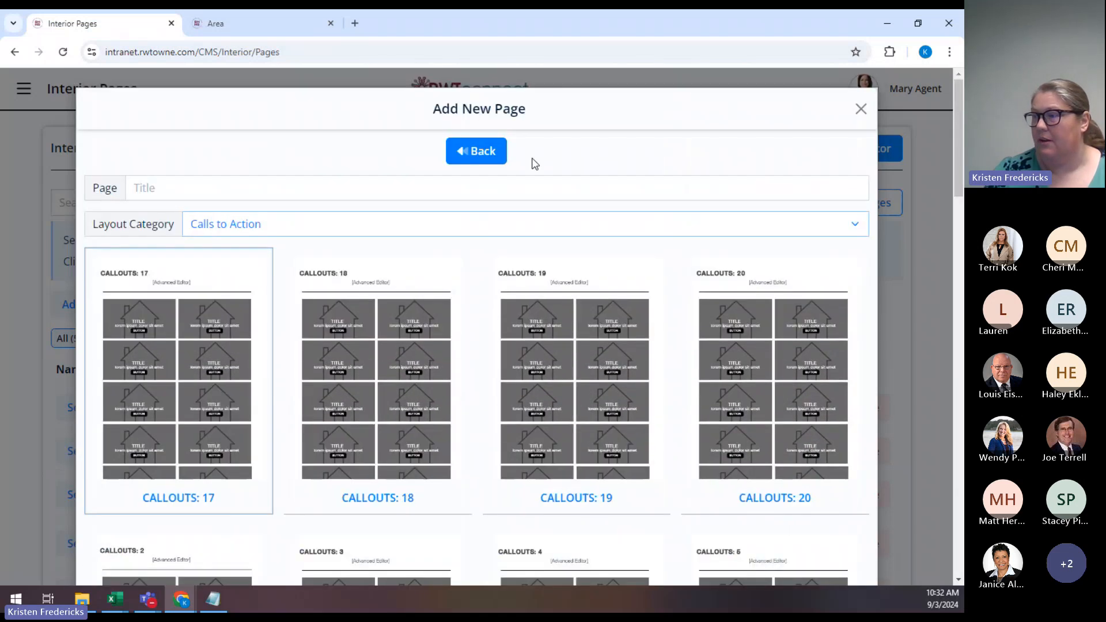
Go back, choose PAGE again, and set Layout Category to Text And Image.
left_click(470, 151)
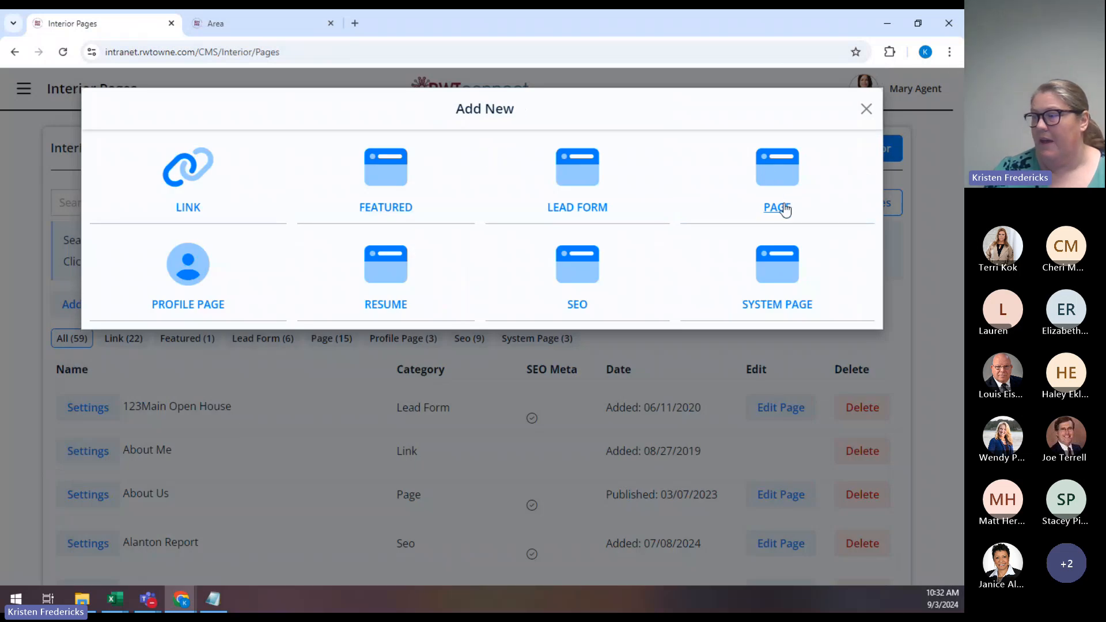
left_click(787, 205)
left_click(308, 226)
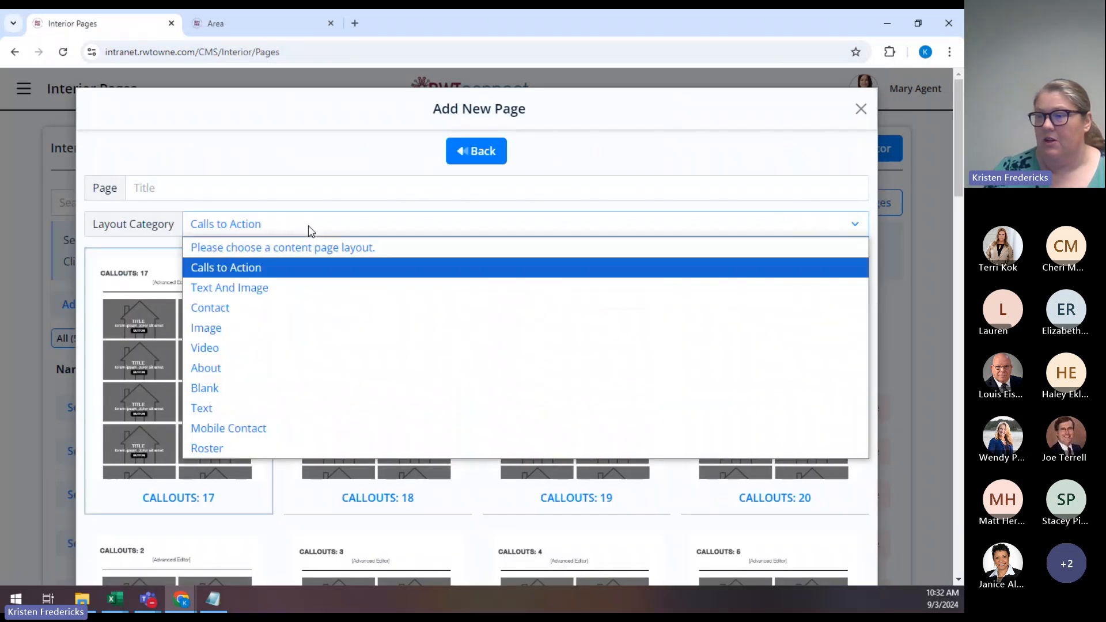
left_click(266, 288)
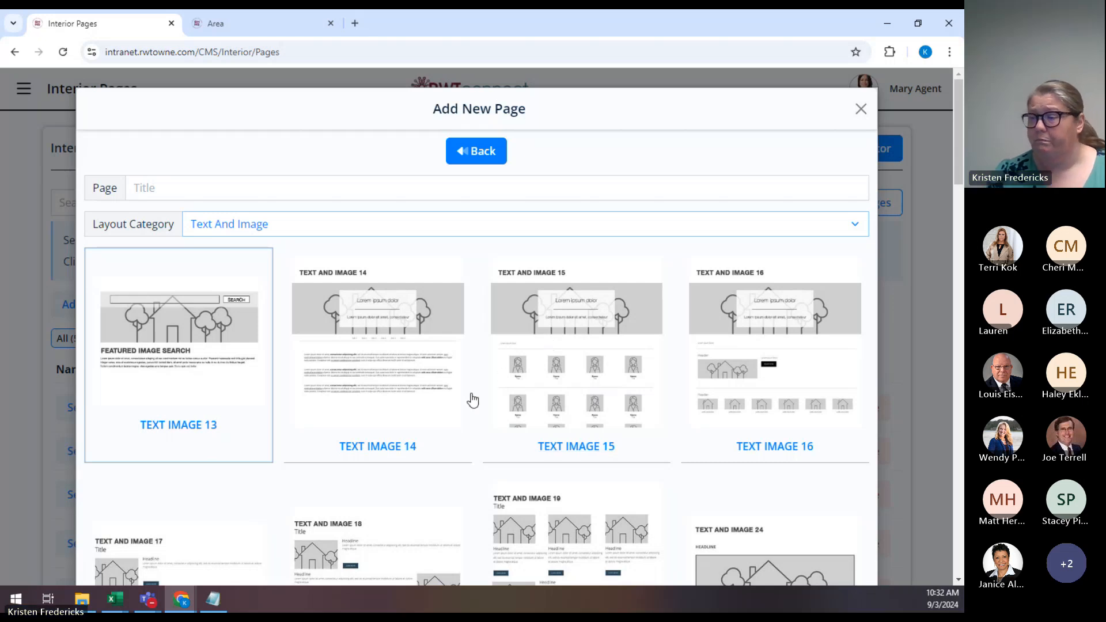
Scroll down through the Text Image templates to Text Image 13–19 and back up.
scroll(470, 399, "down", 1)
scroll(470, 399, "down", 1)
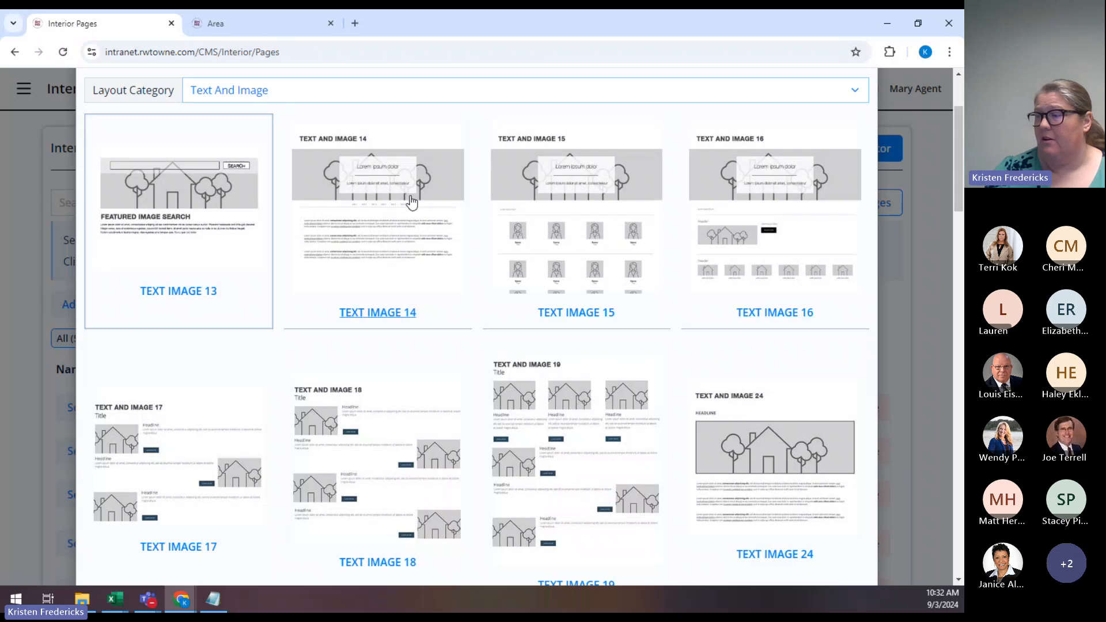
scroll(388, 225, "down", 2)
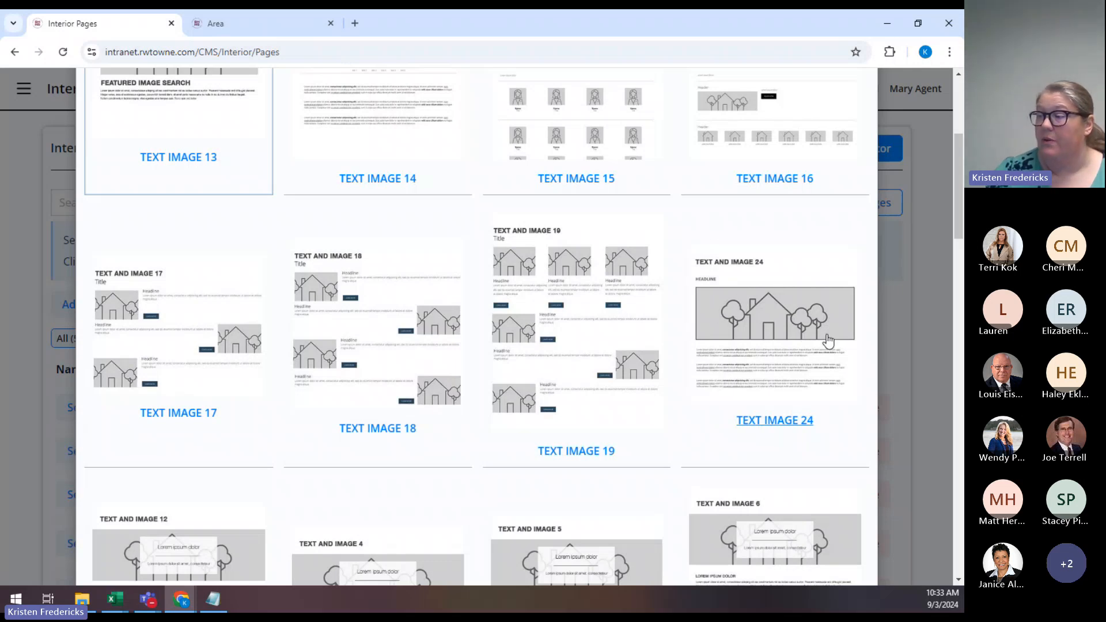
scroll(763, 352, "down", 2)
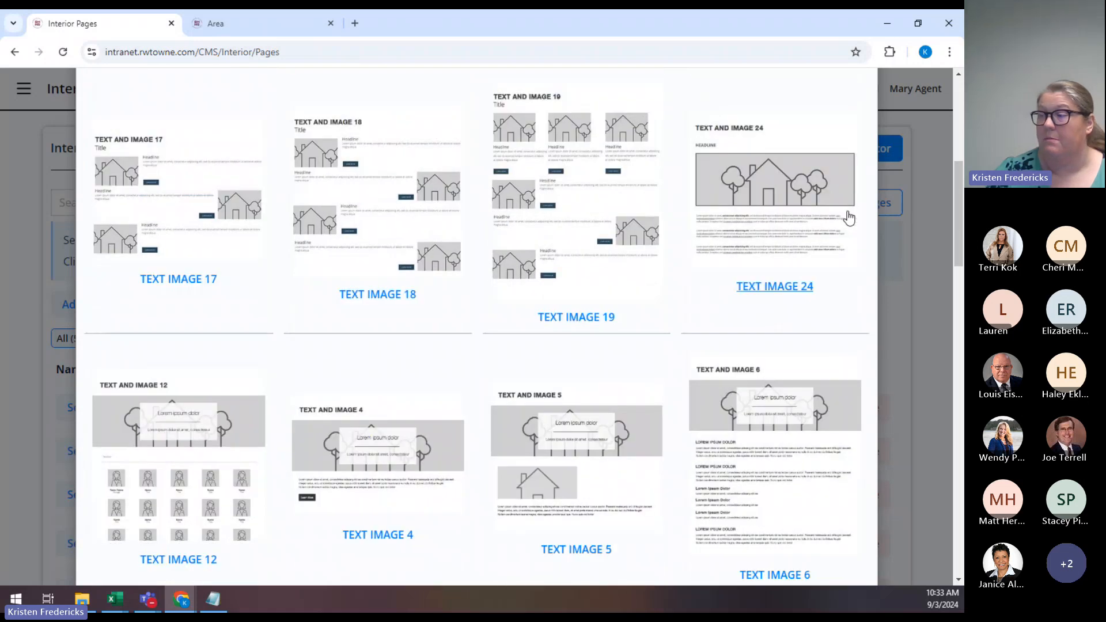
scroll(772, 240, "down", 1)
scroll(771, 240, "down", 3)
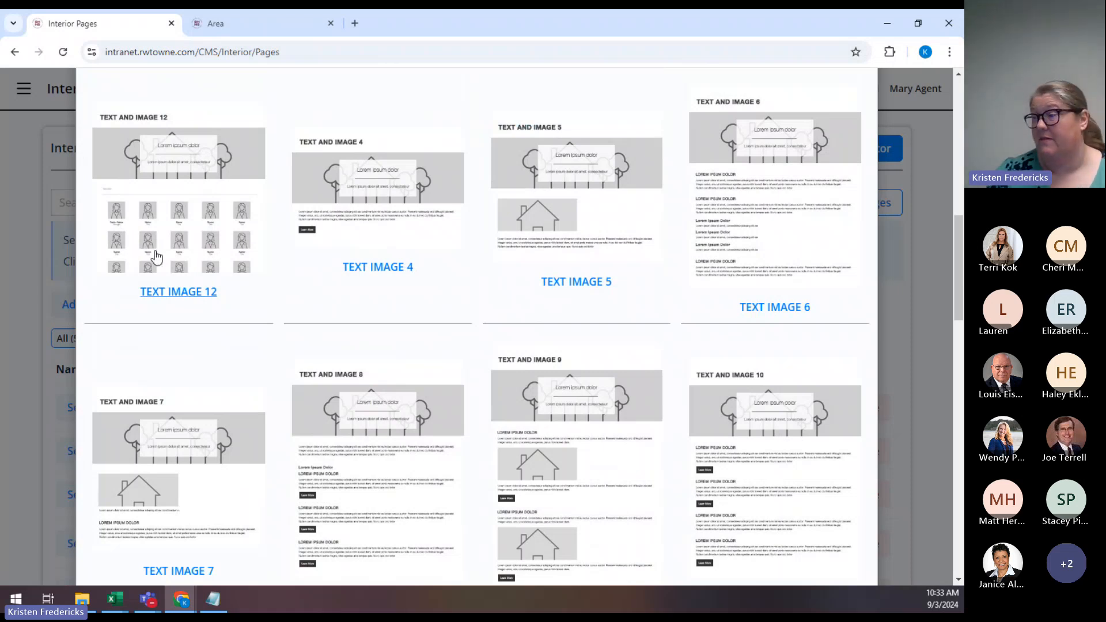
scroll(801, 274, "down", 2)
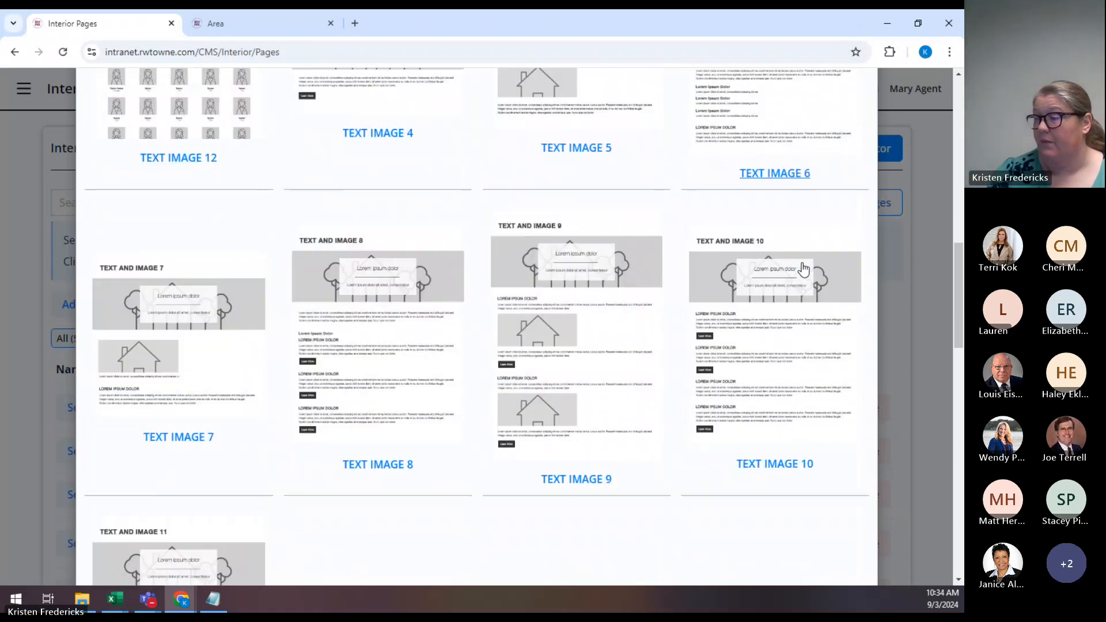
scroll(804, 269, "down", 2)
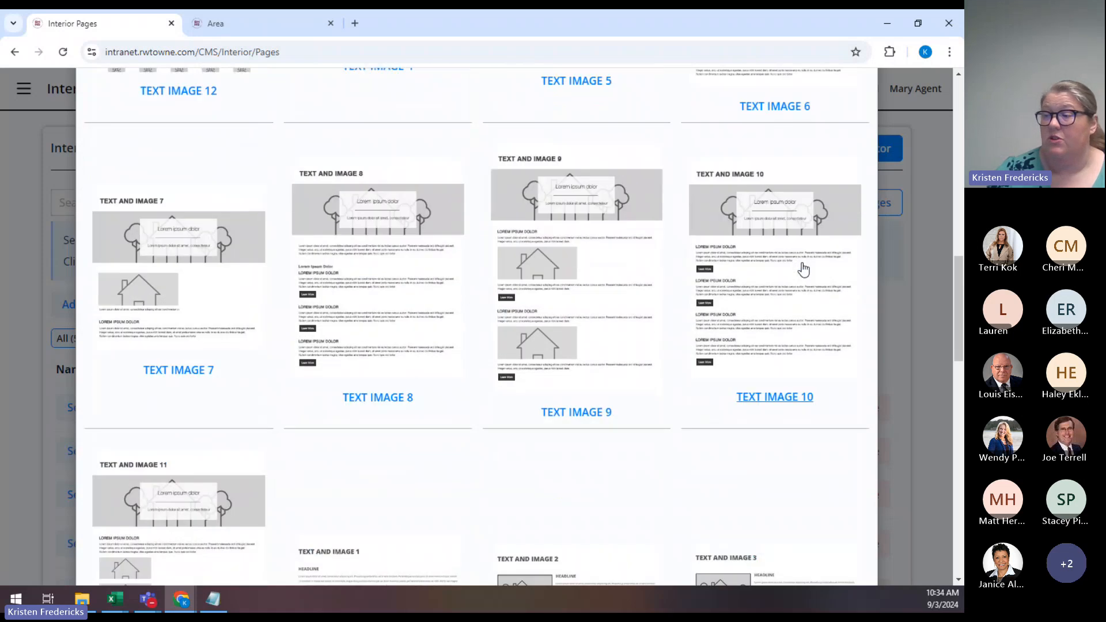
scroll(340, 272, "down", 1)
scroll(329, 271, "down", 2)
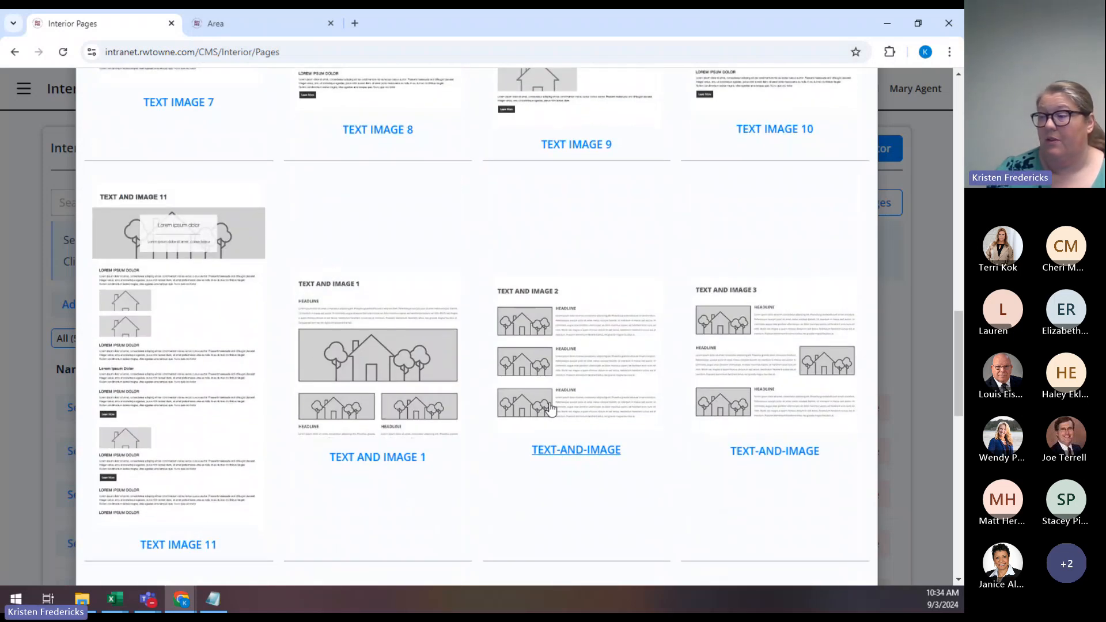
scroll(599, 350, "down", 5)
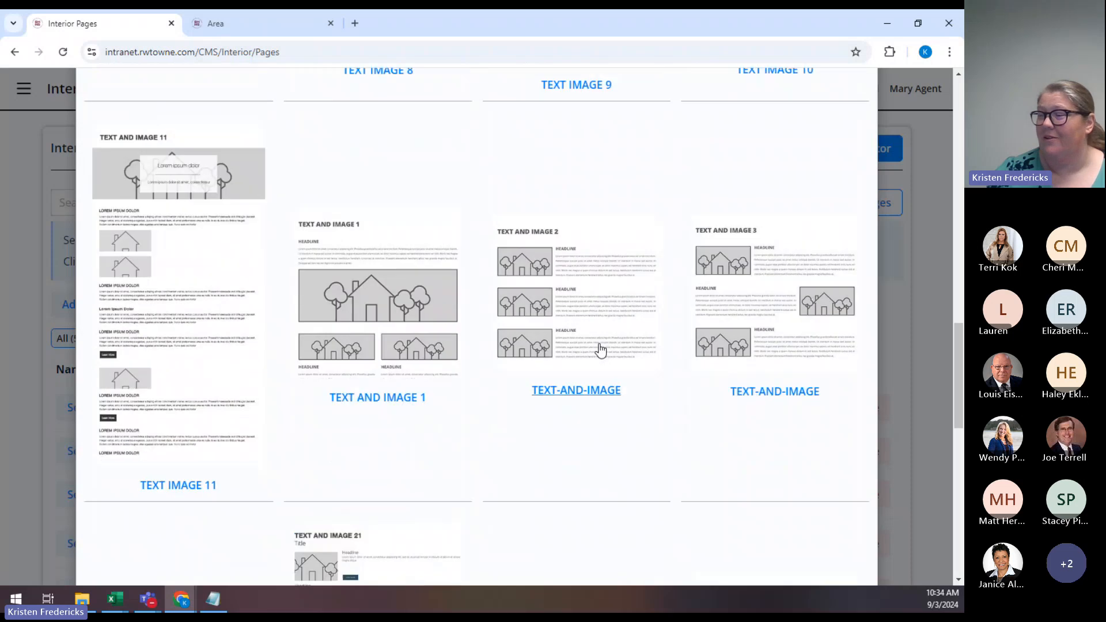
scroll(601, 350, "down", 6)
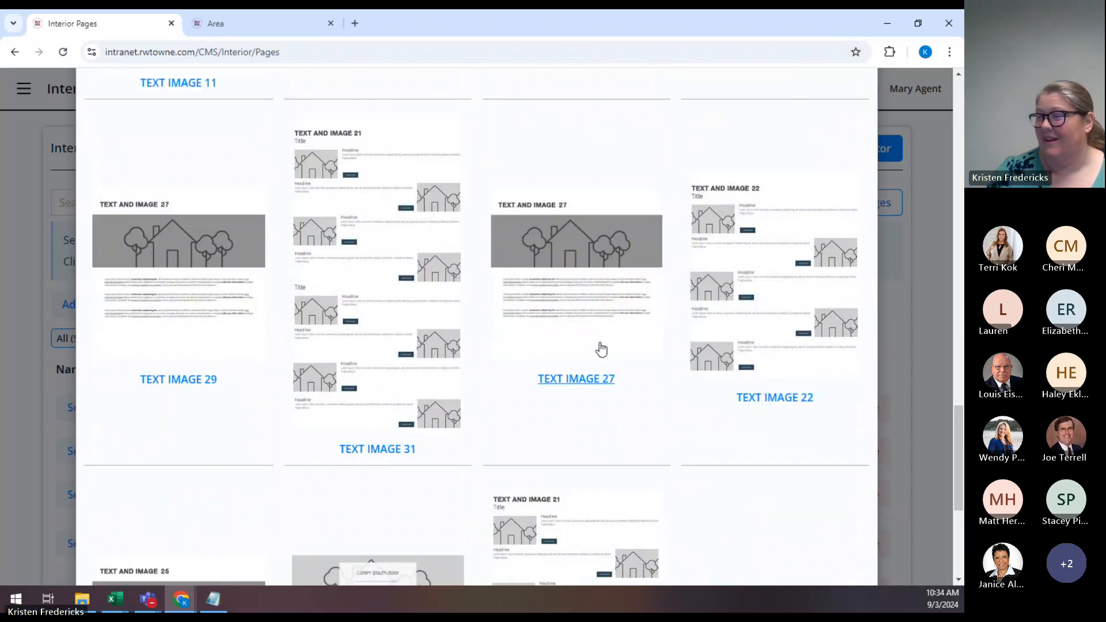
scroll(601, 349, "down", 1)
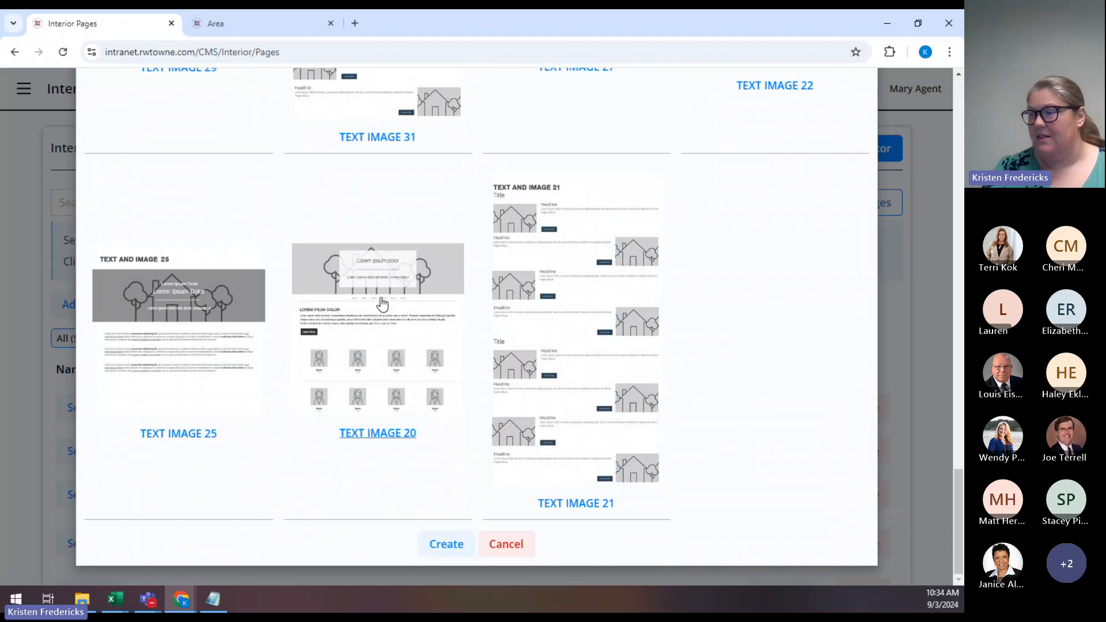
scroll(410, 318, "up", 2)
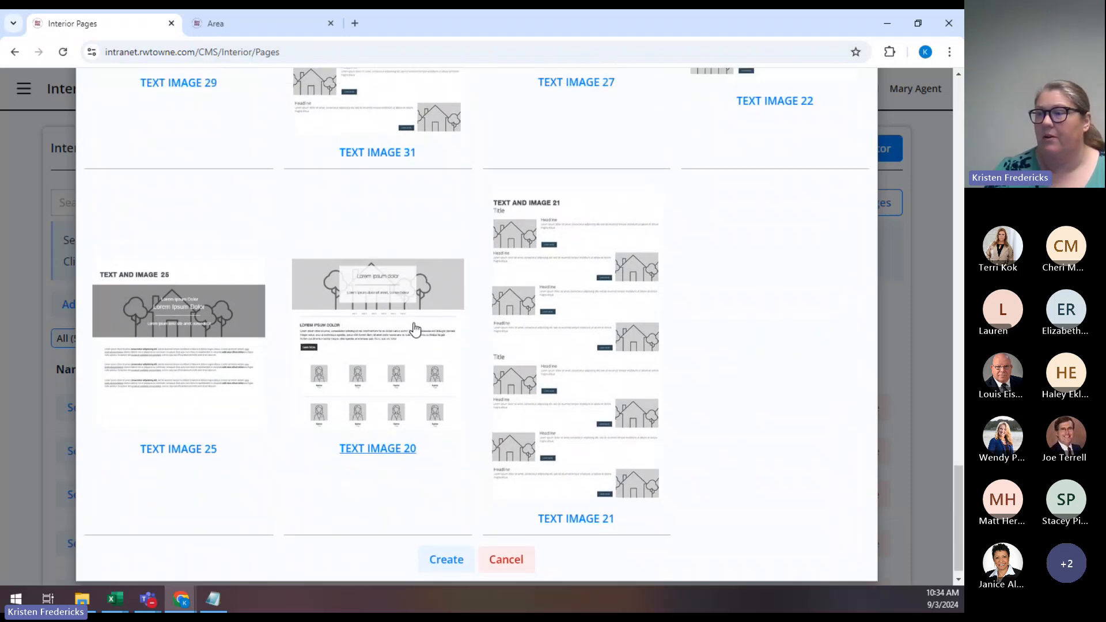
scroll(458, 363, "up", 1)
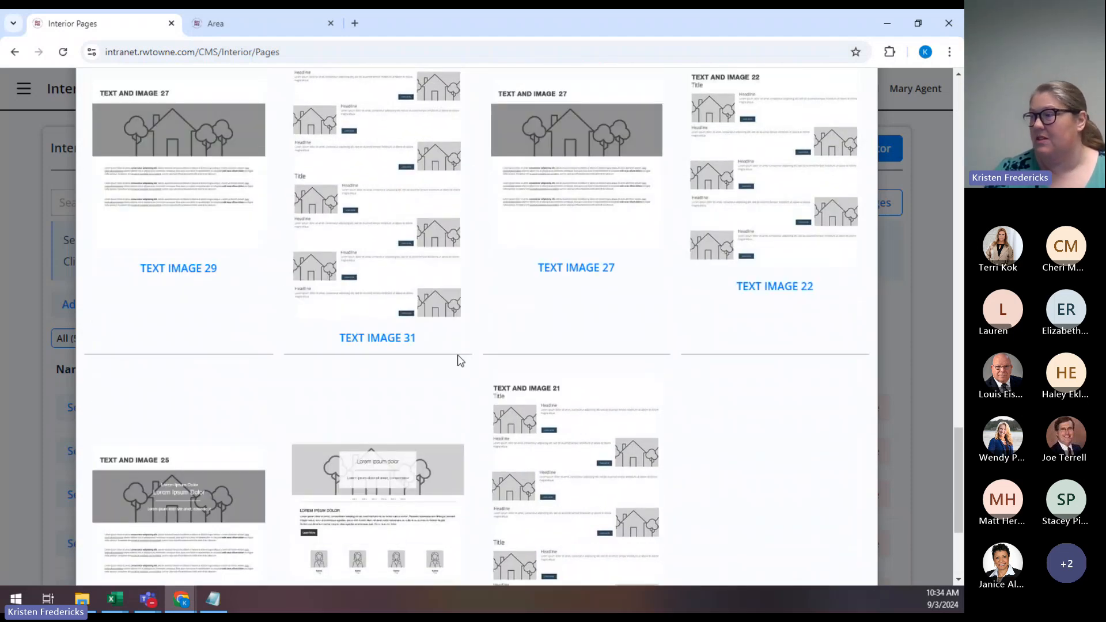
scroll(461, 361, "up", 6)
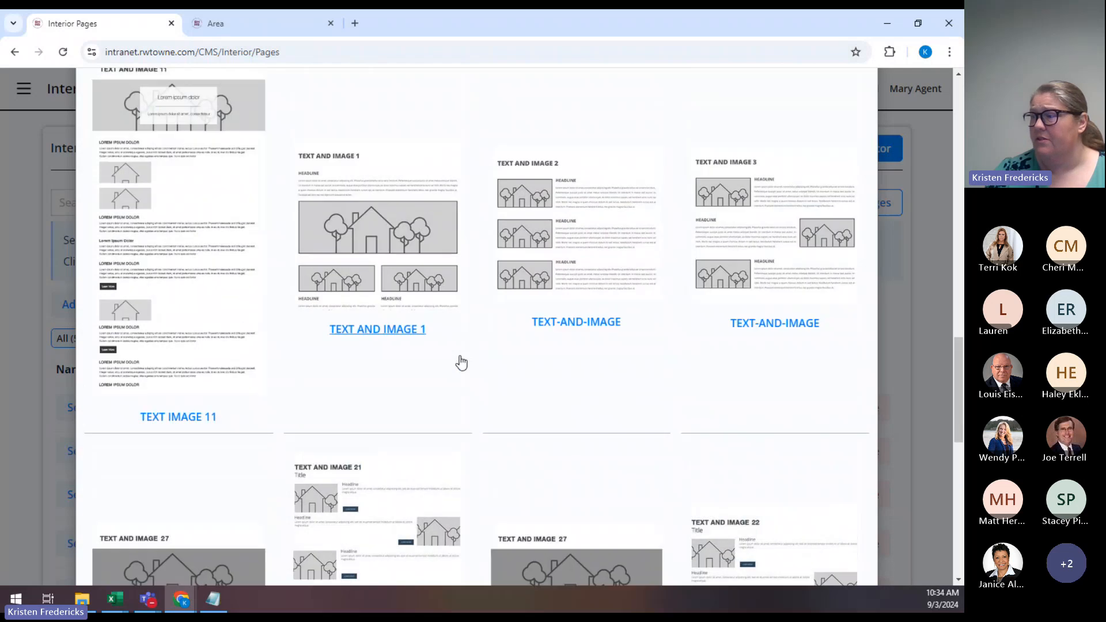
scroll(461, 363, "up", 5)
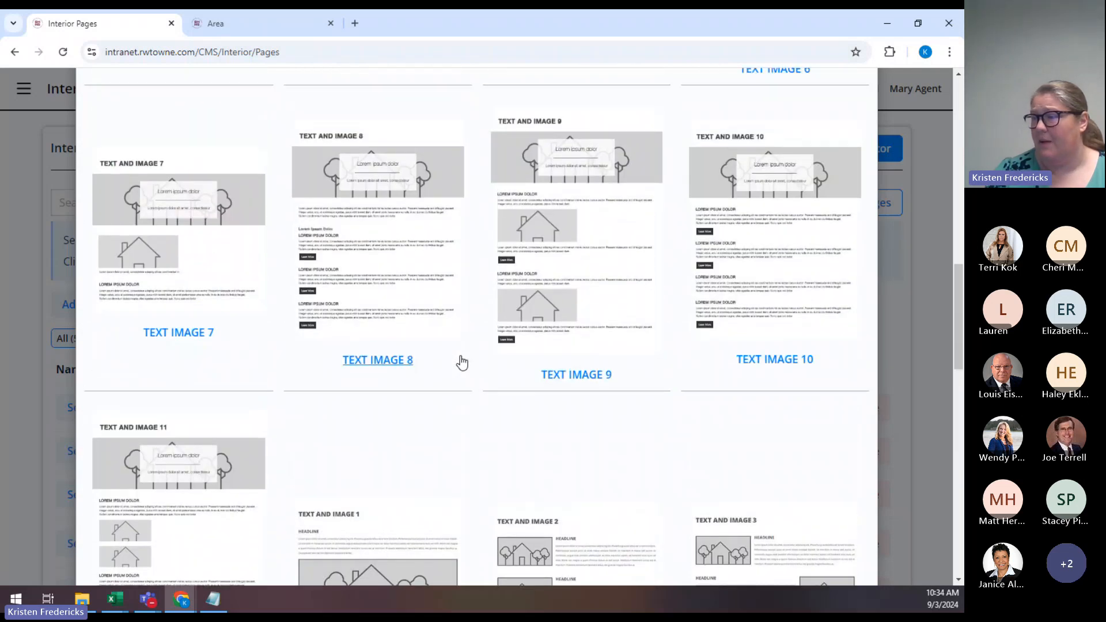
scroll(462, 363, "up", 3)
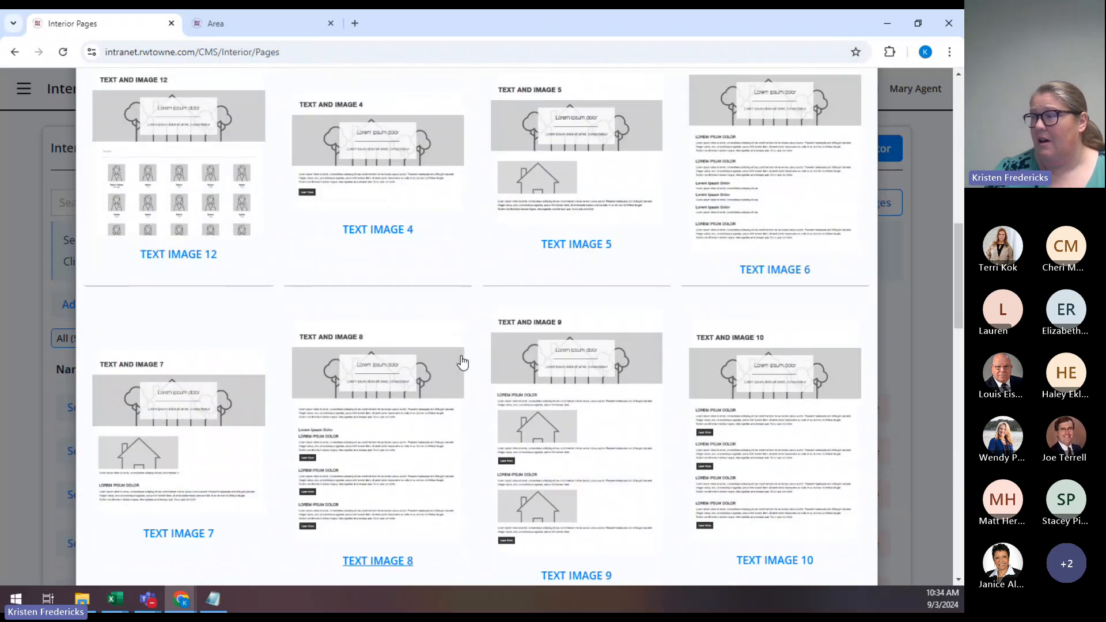
scroll(463, 363, "up", 6)
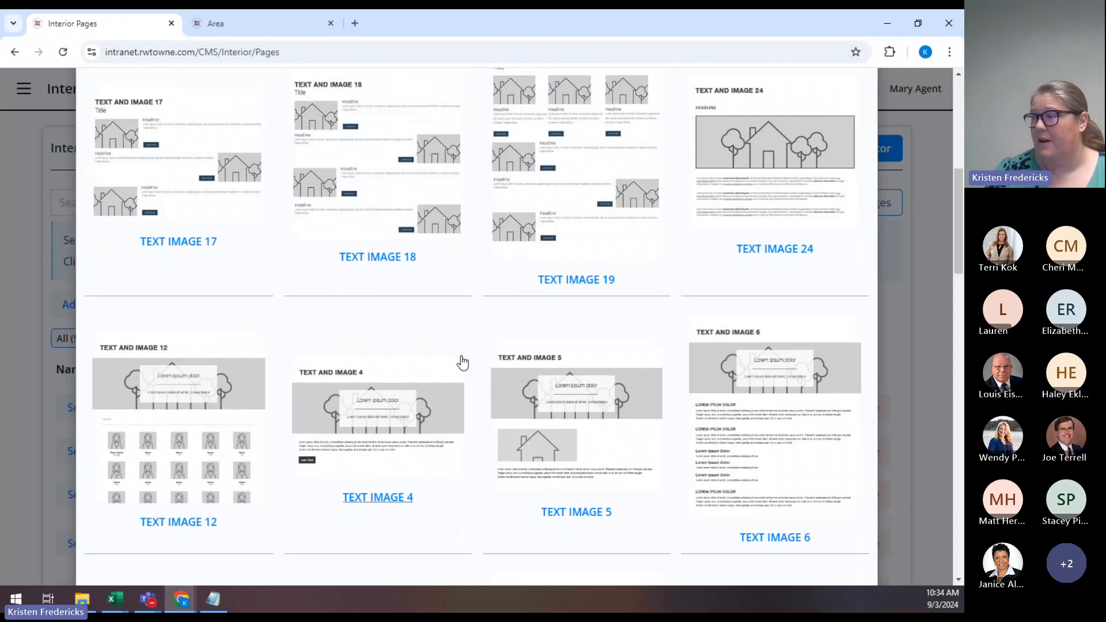
scroll(463, 363, "up", 1)
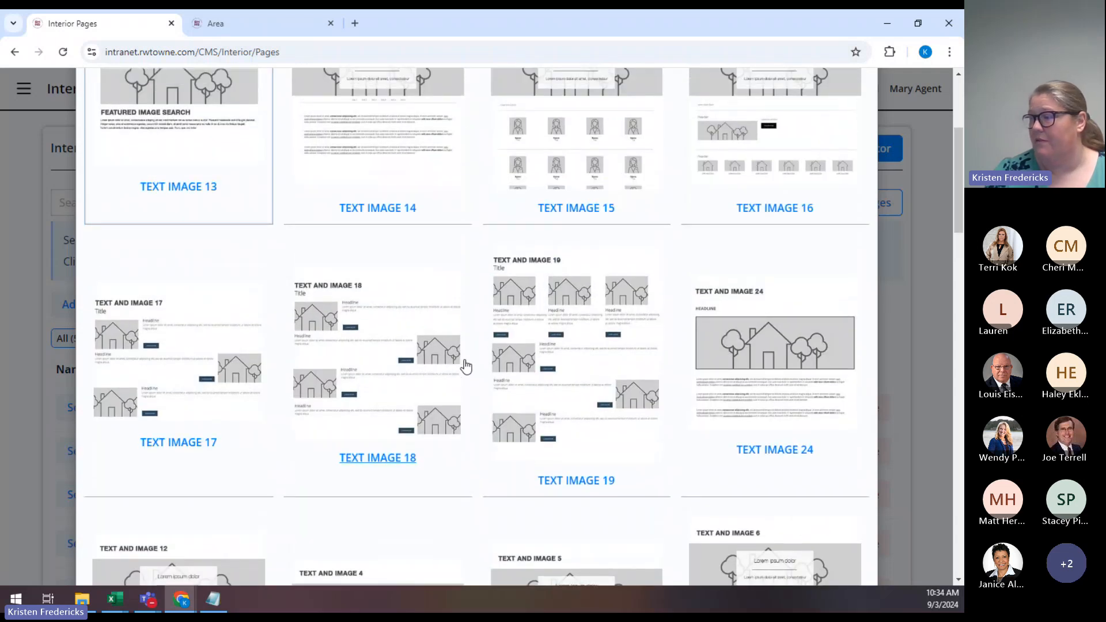
scroll(503, 383, "up", 2)
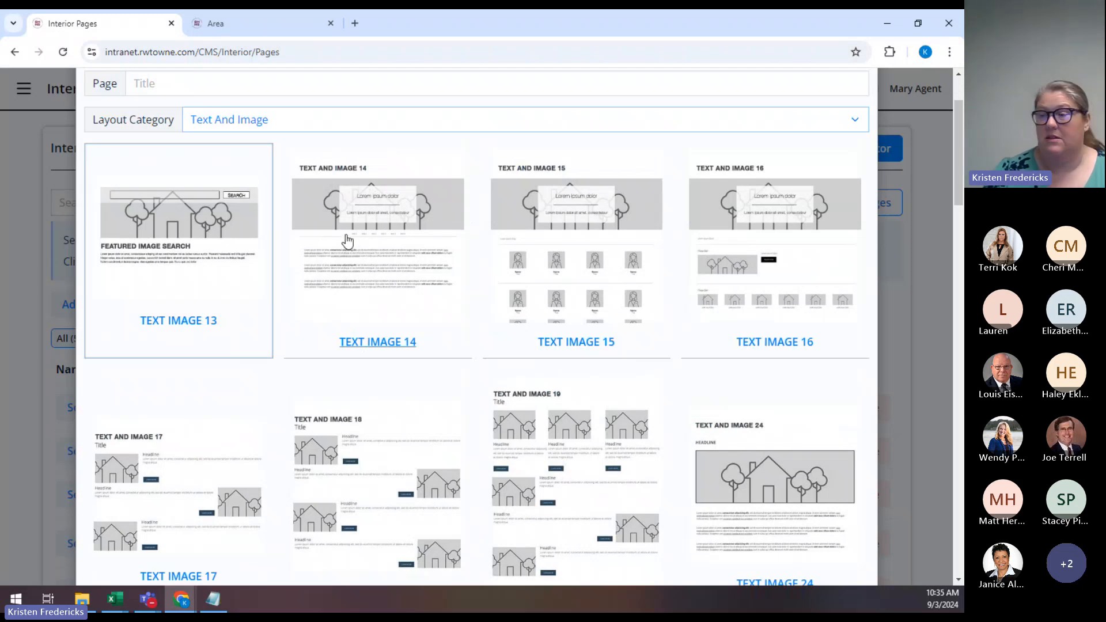
scroll(394, 265, "up", 2)
Preview the Contact, Image, then Video layout categories, ending on Video 1–3.
left_click(390, 228)
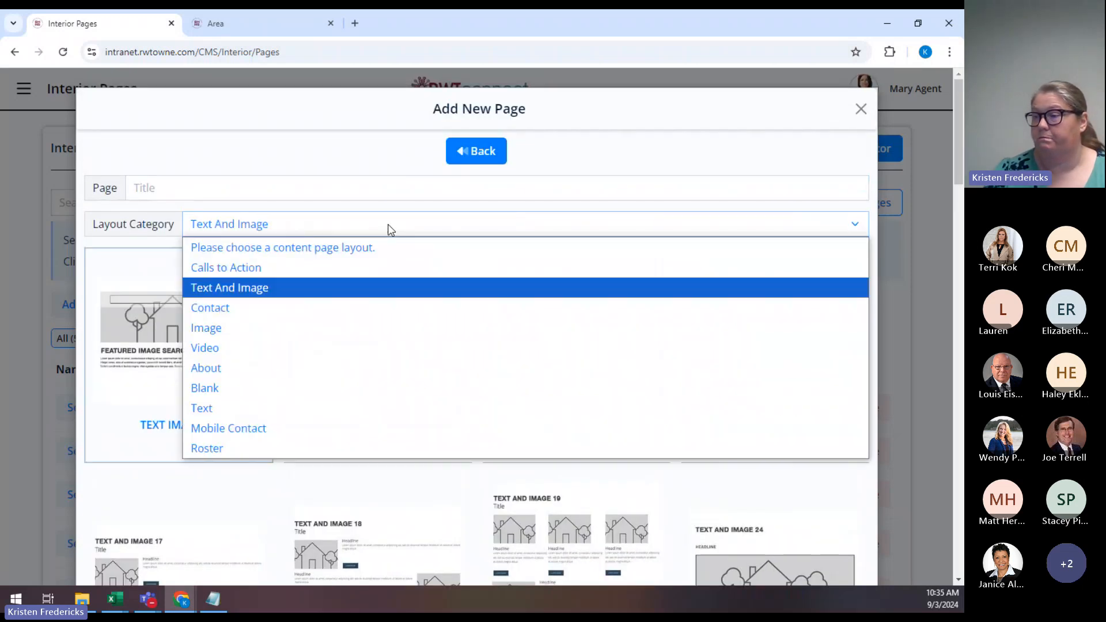
left_click(365, 307)
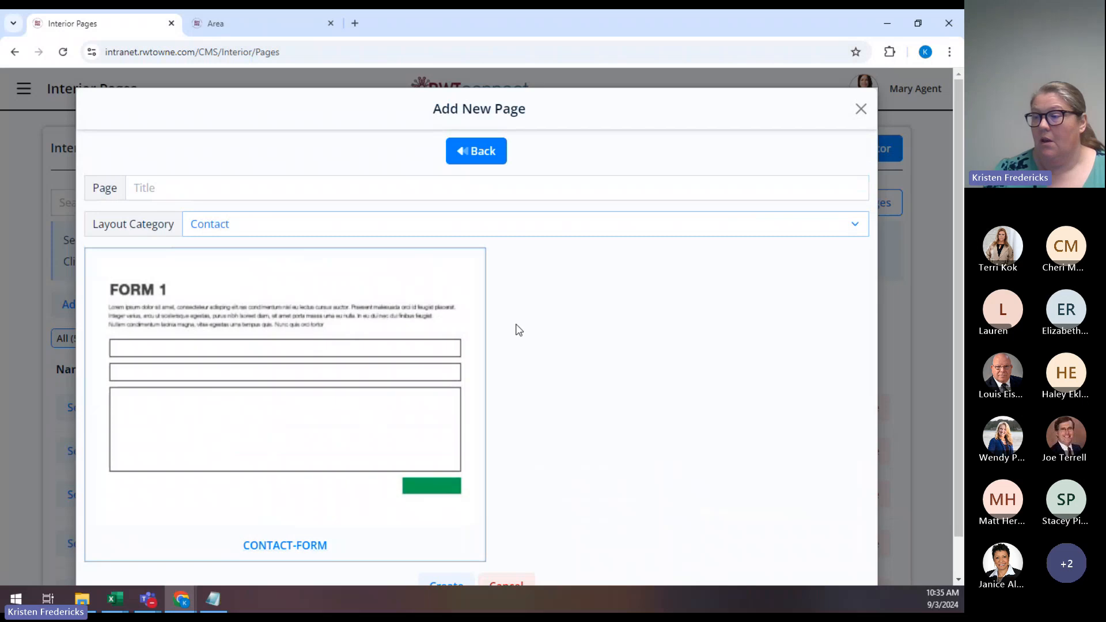
scroll(529, 358, "down", 1)
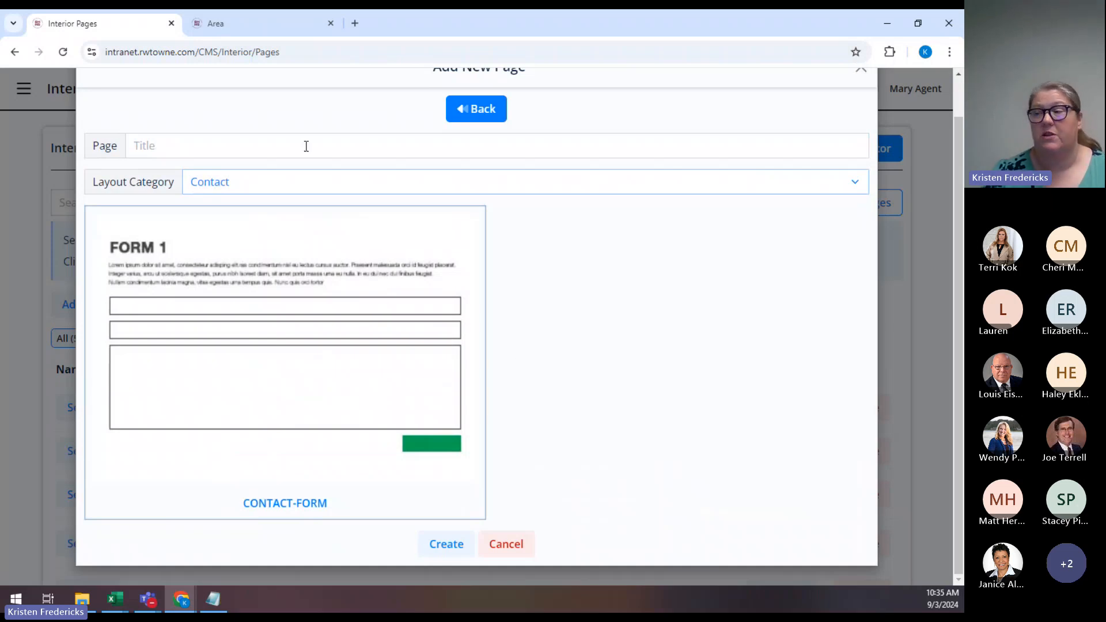
left_click(268, 196)
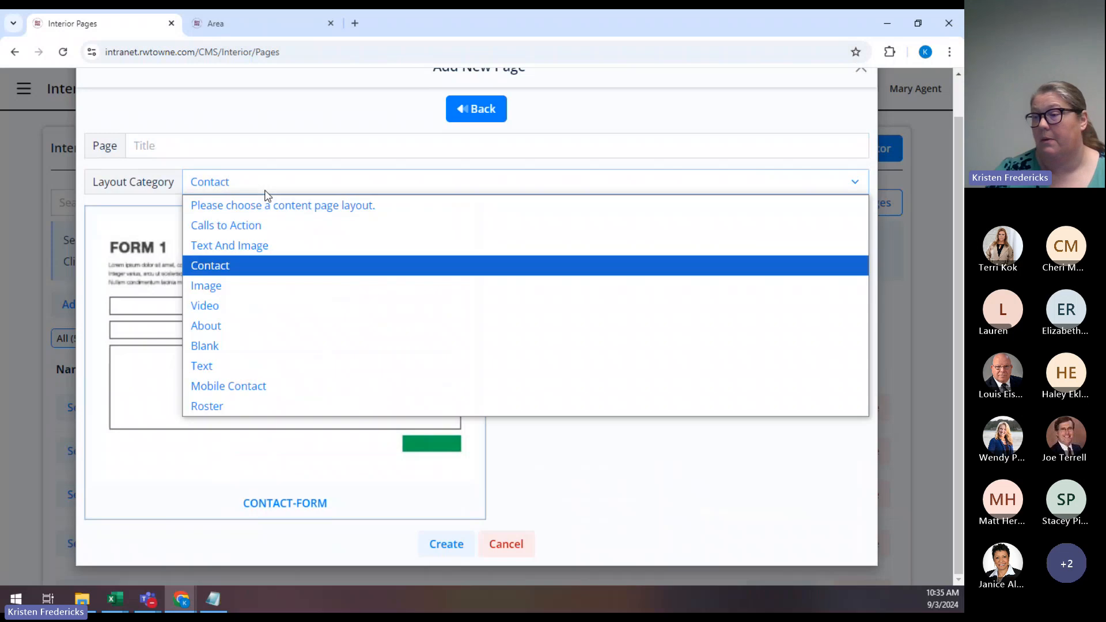
left_click(254, 284)
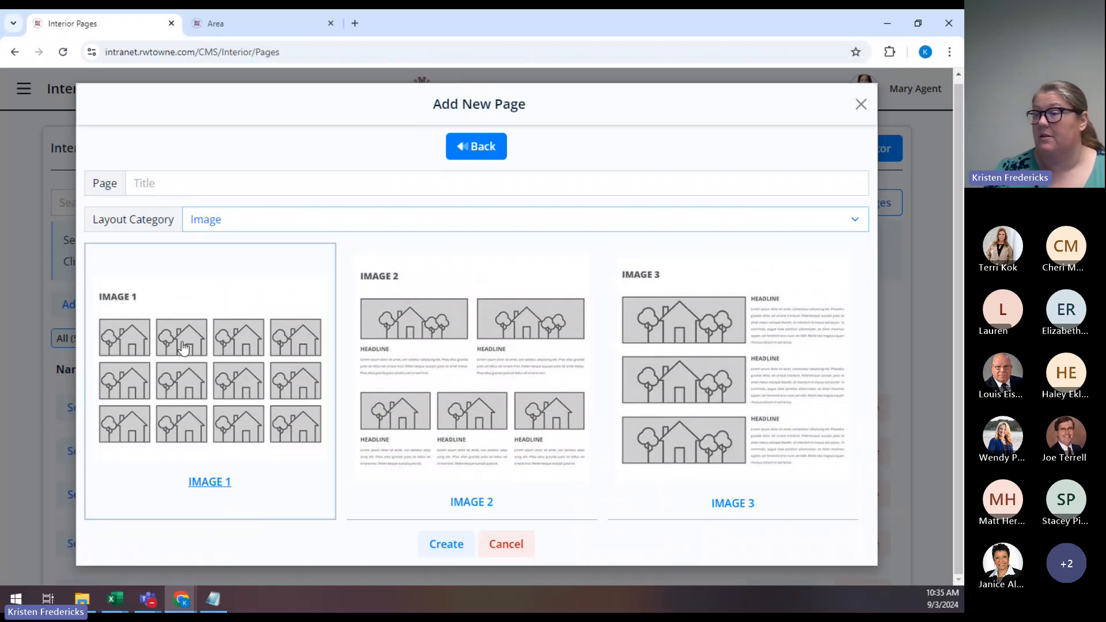
left_click(439, 226)
left_click(415, 341)
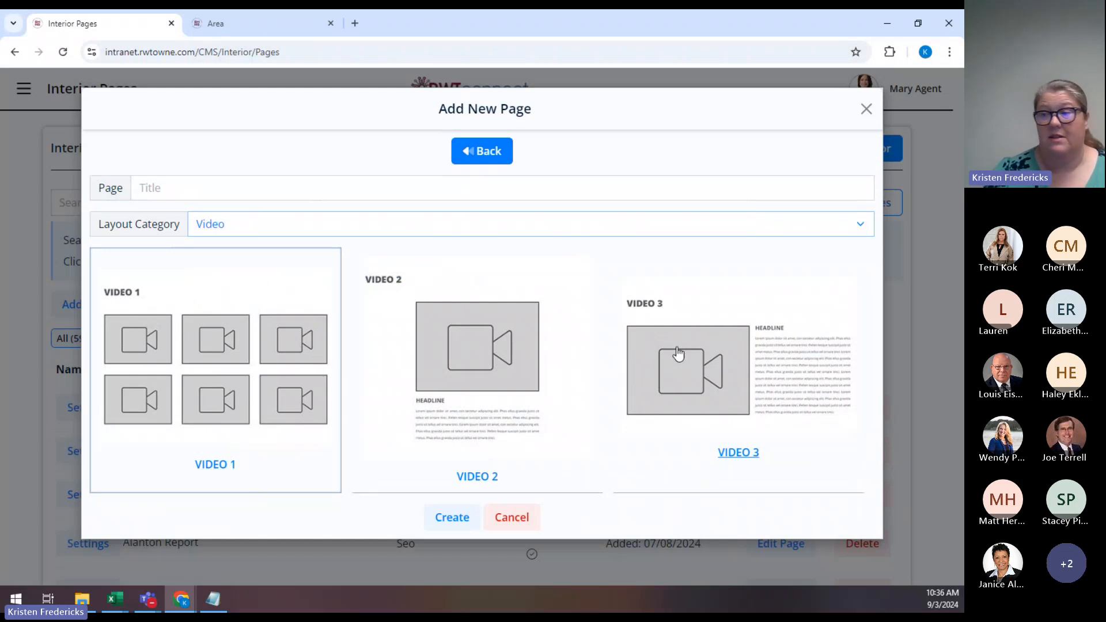
Try the About and then Blank layout categories, scrolling their templates.
left_click(478, 228)
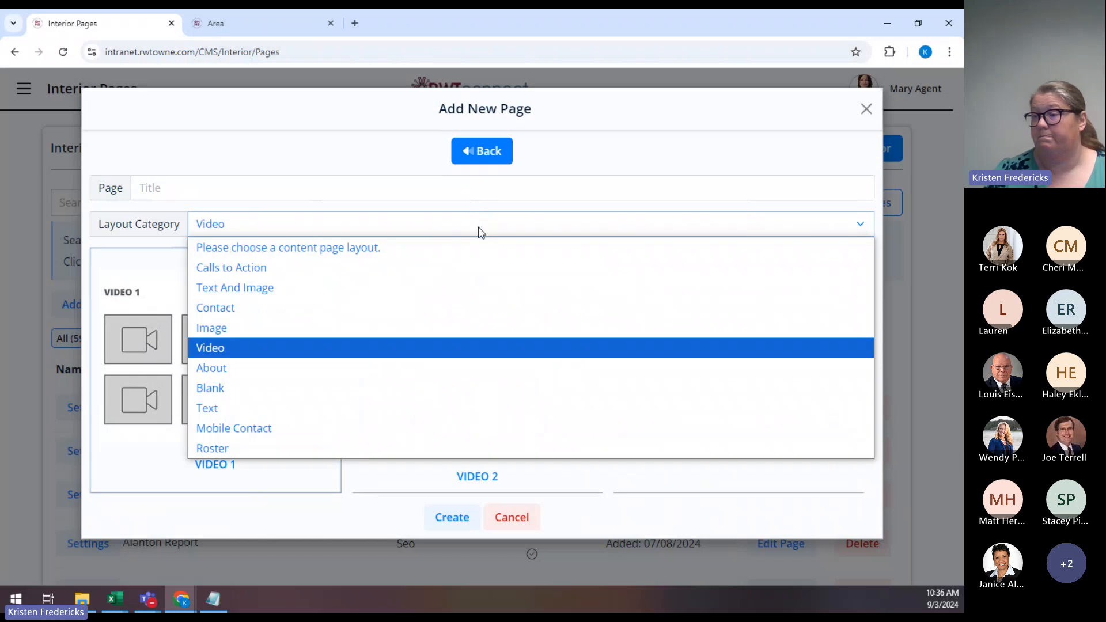
left_click(441, 368)
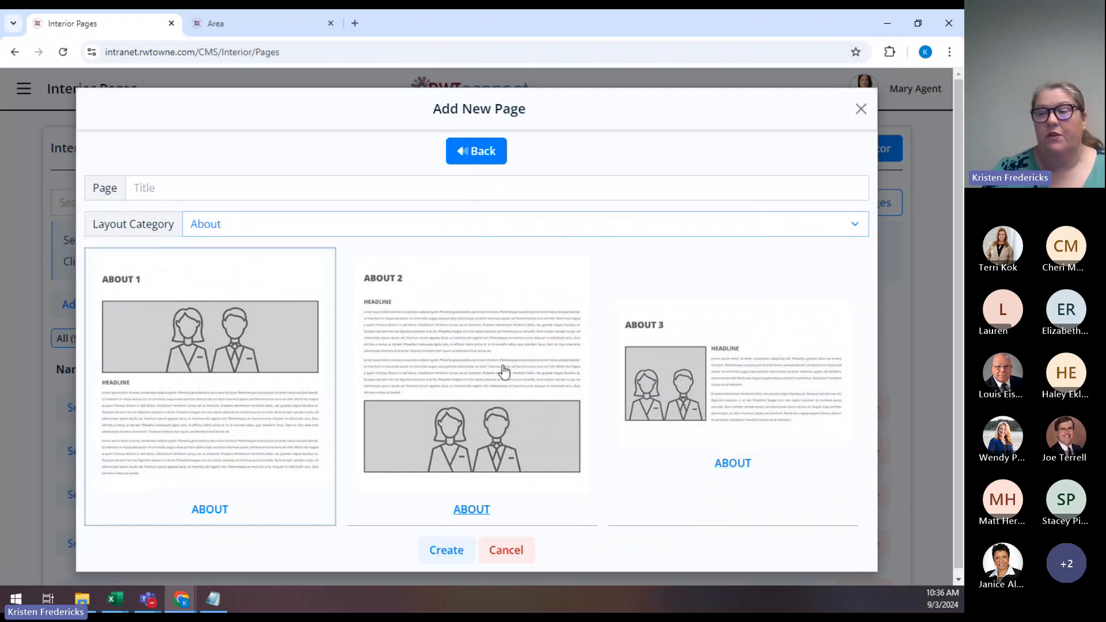
scroll(504, 371, "down", 1)
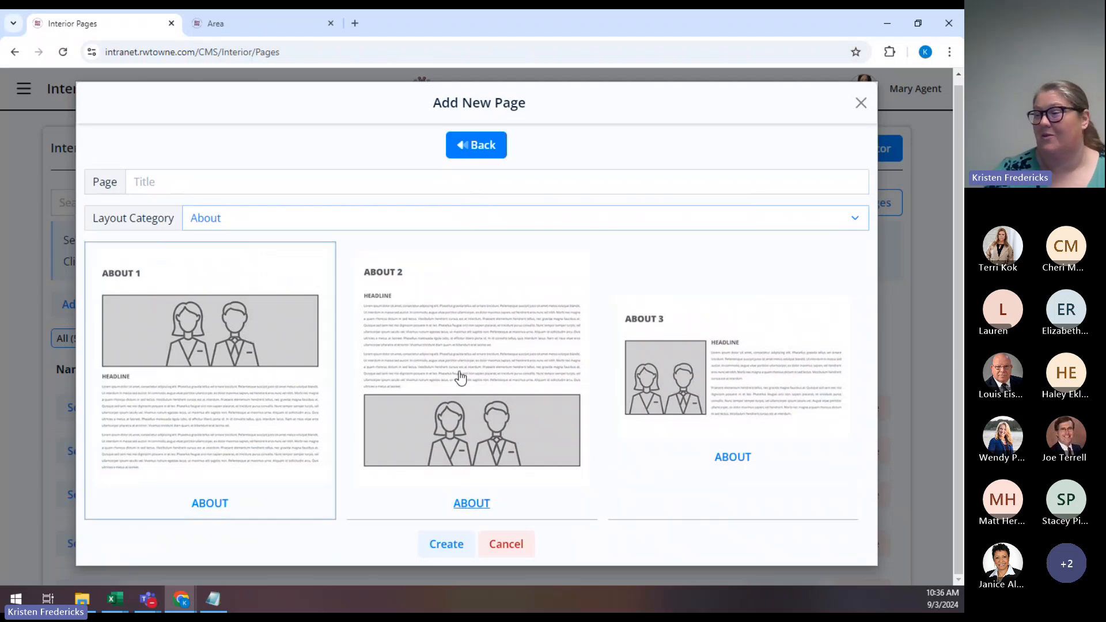
left_click(330, 229)
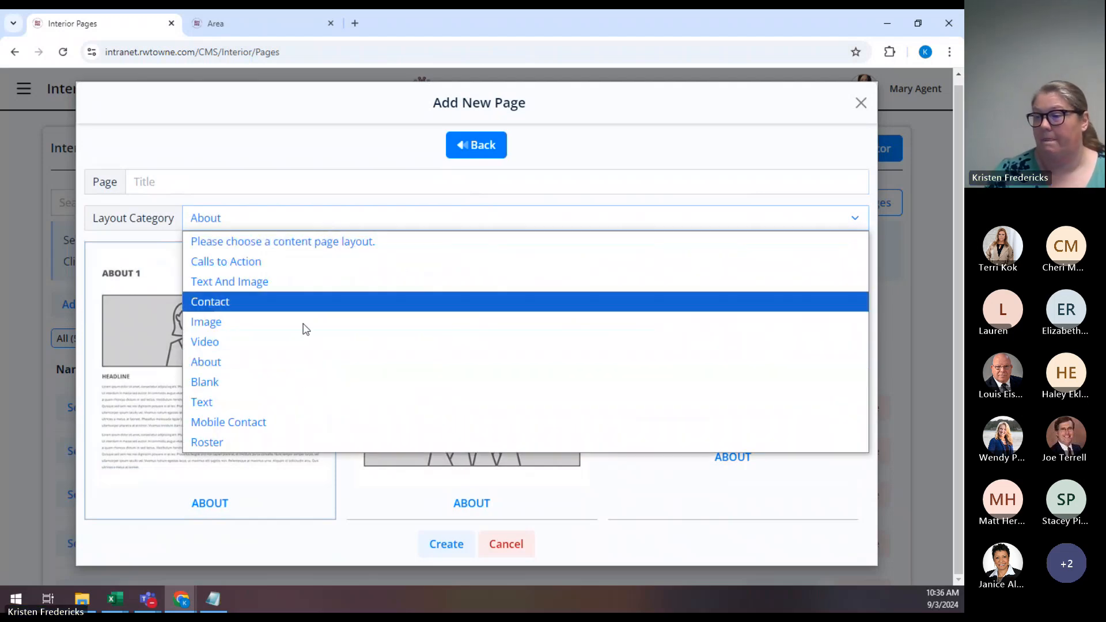
left_click(301, 384)
scroll(594, 399, "down", 2)
scroll(596, 399, "down", 1)
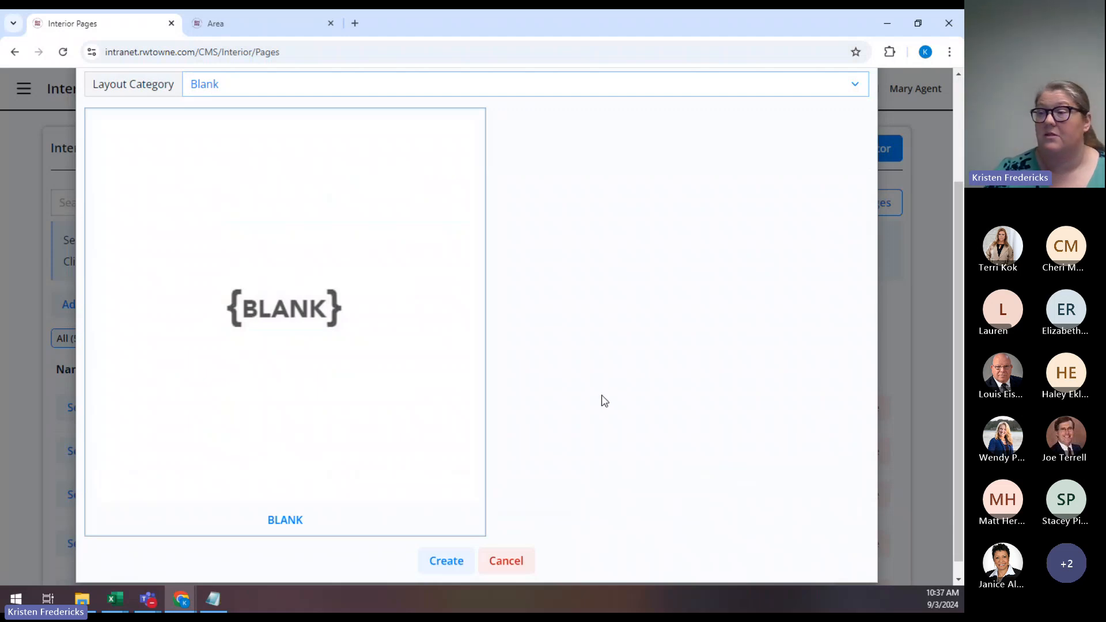
scroll(604, 401, "up", 2)
Switch the layout category to Text, showing Text 1, Text 2 and Text 3.
left_click(564, 161)
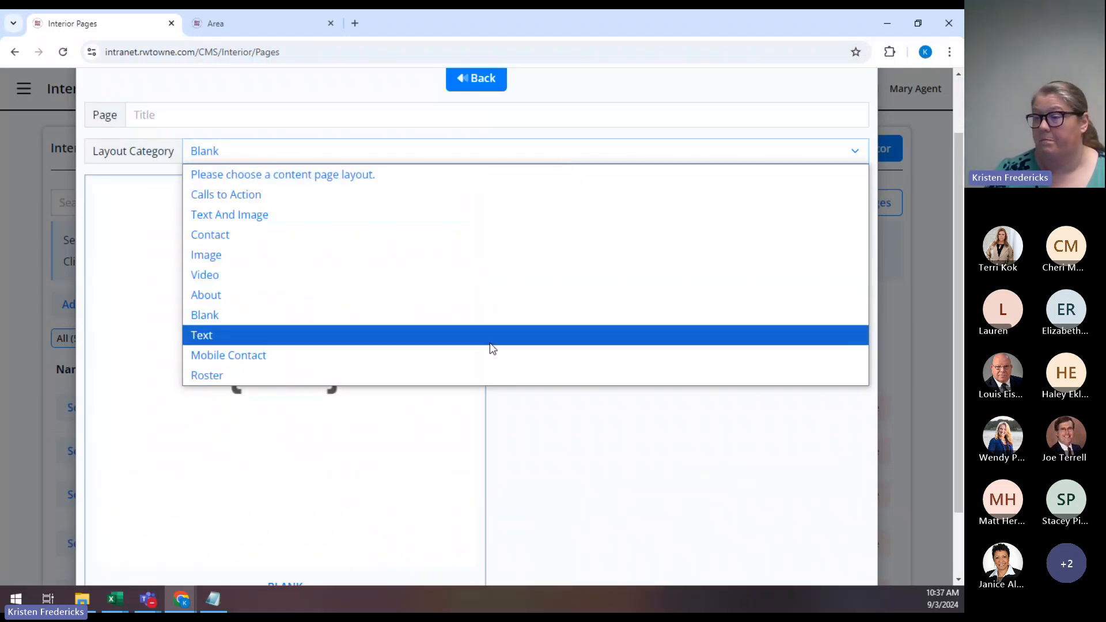
left_click(490, 344)
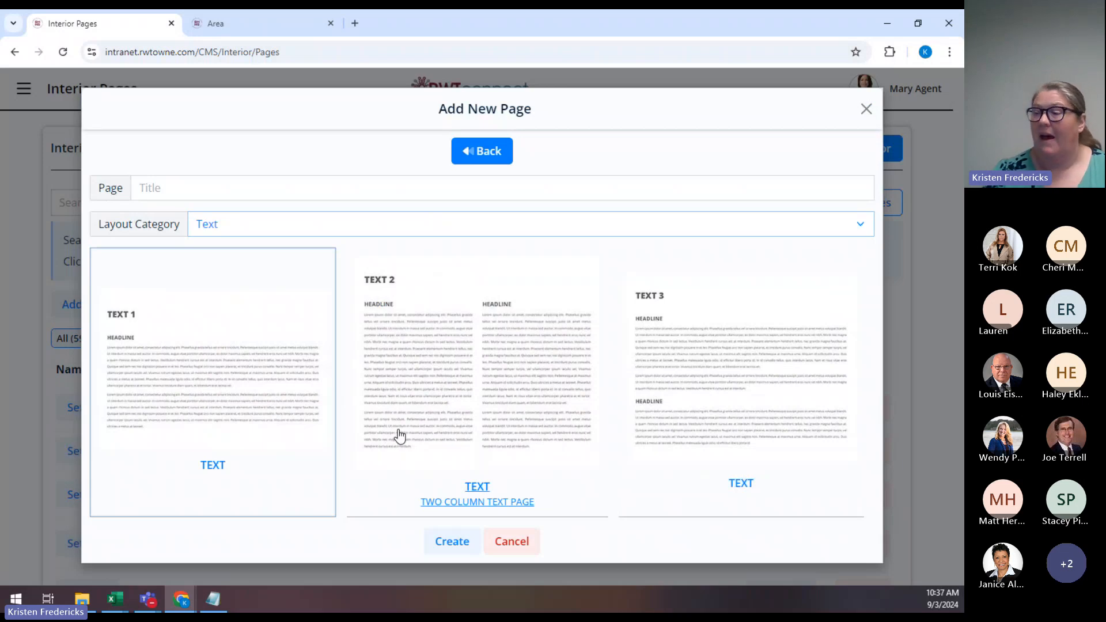
left_click(355, 229)
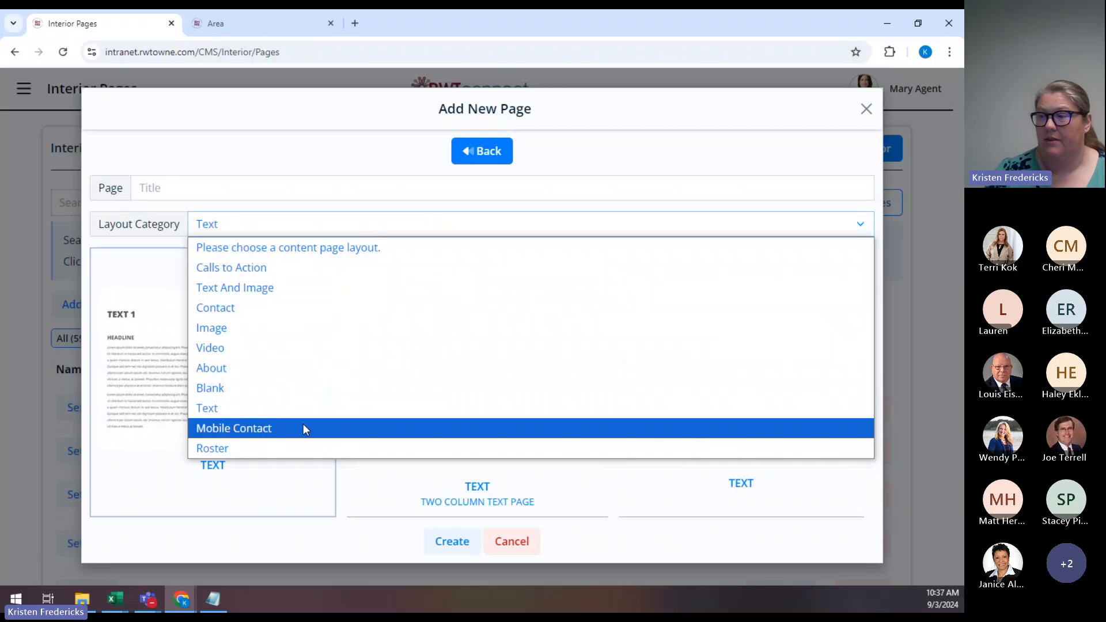
Switch to the Roster category and review the Roster 2 and Roster 1 staff-grid layouts.
left_click(288, 445)
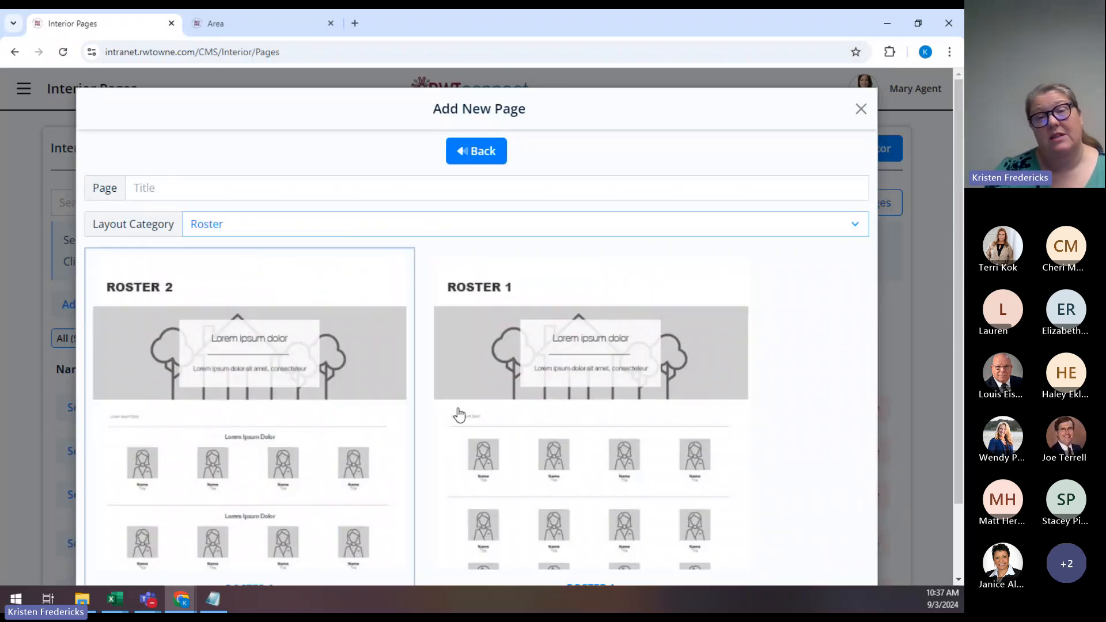
scroll(459, 415, "down", 3)
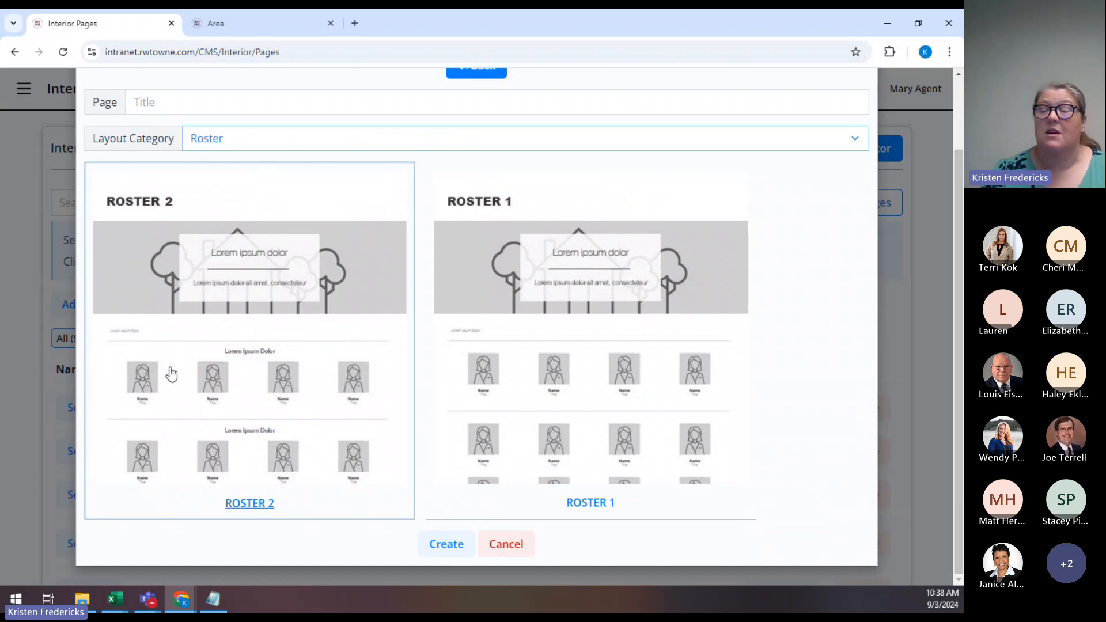
scroll(562, 306, "up", 2)
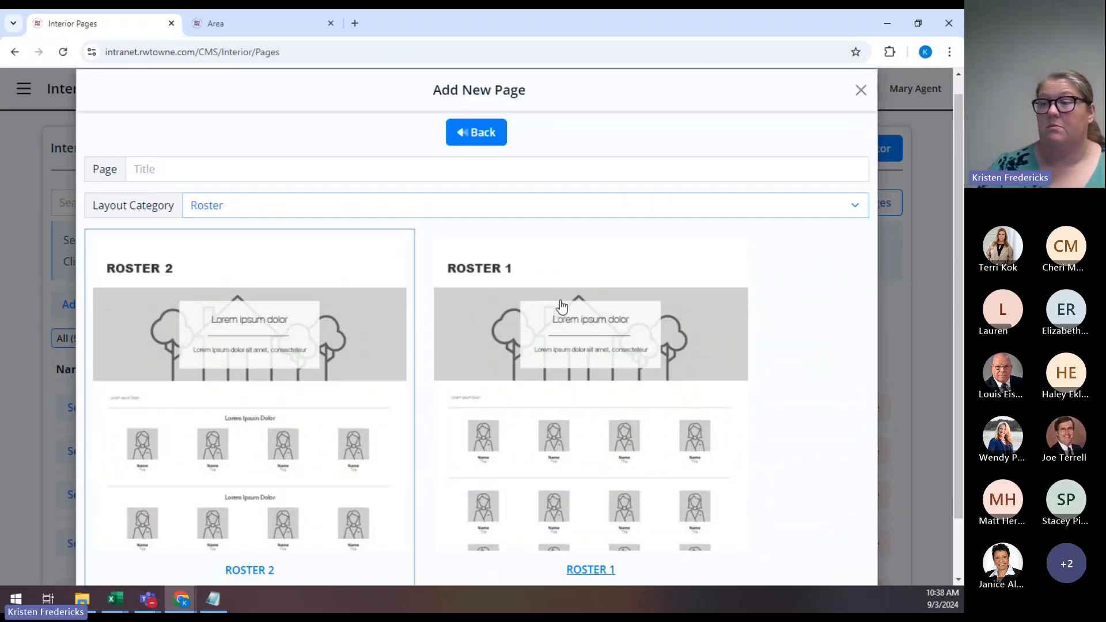
left_click(528, 208)
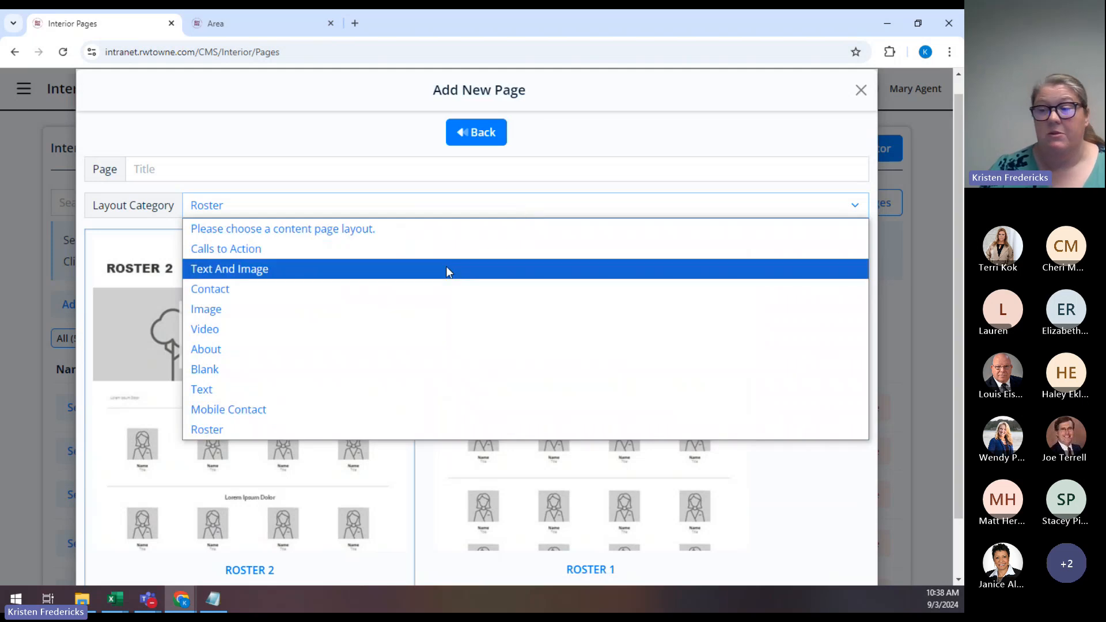
Choose the Text And Image category and select the Text Image 14 layout.
left_click(447, 268)
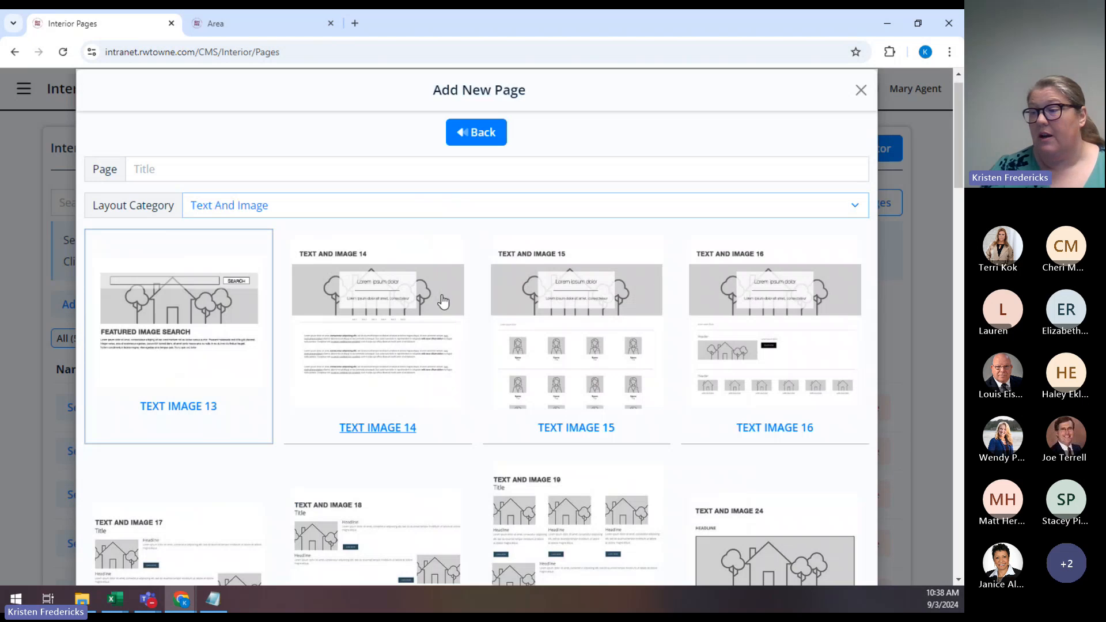
scroll(438, 307, "down", 4)
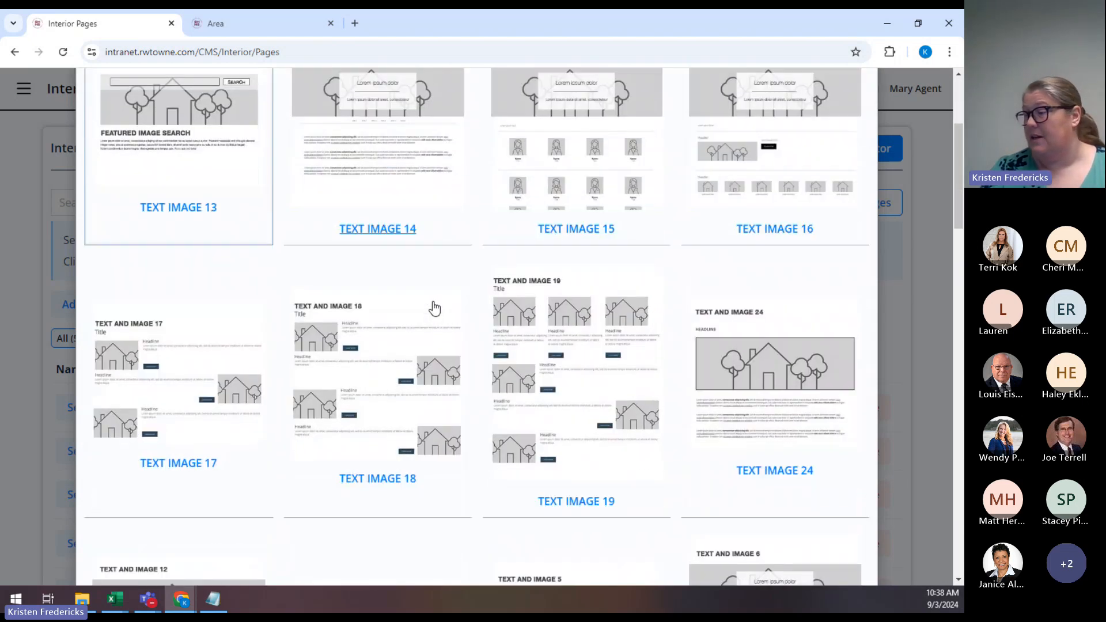
scroll(434, 309, "down", 3)
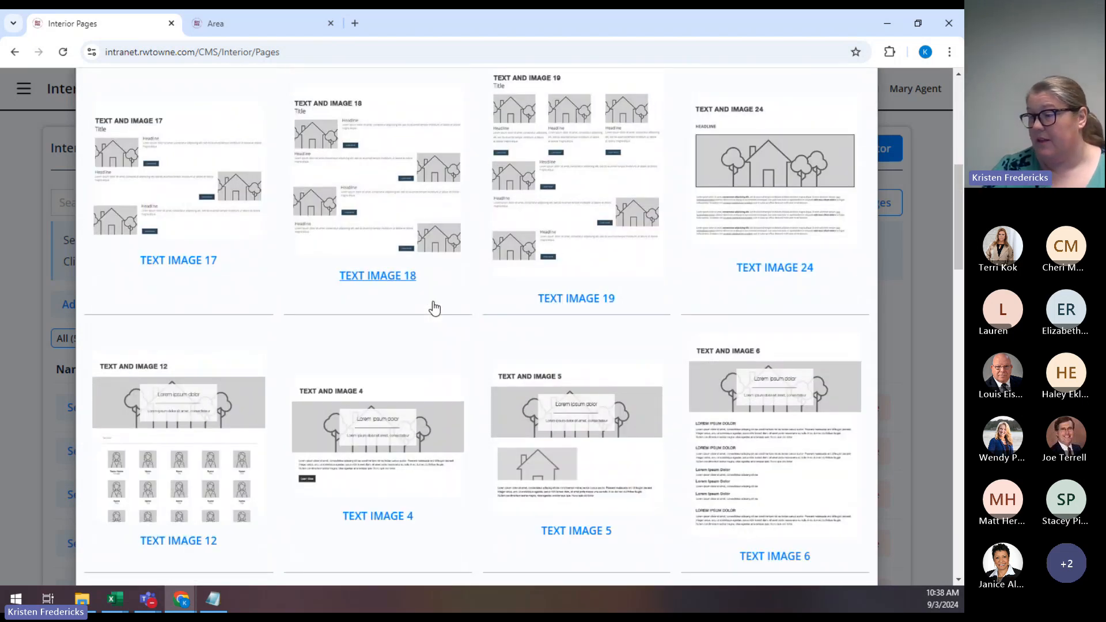
scroll(435, 309, "down", 8)
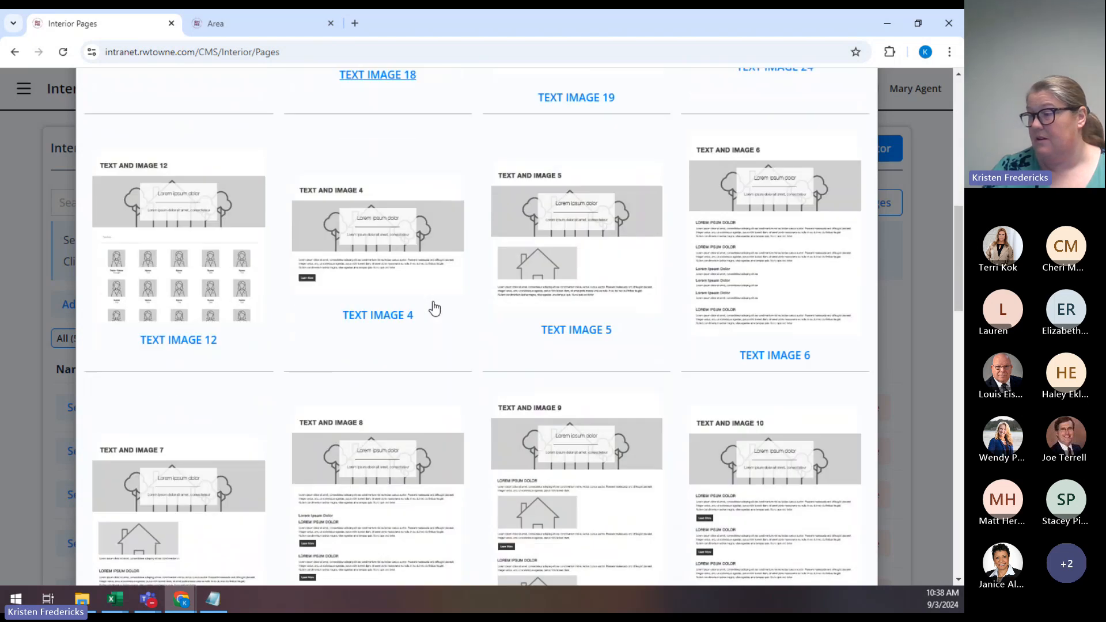
scroll(434, 309, "up", 4)
scroll(433, 308, "up", 10)
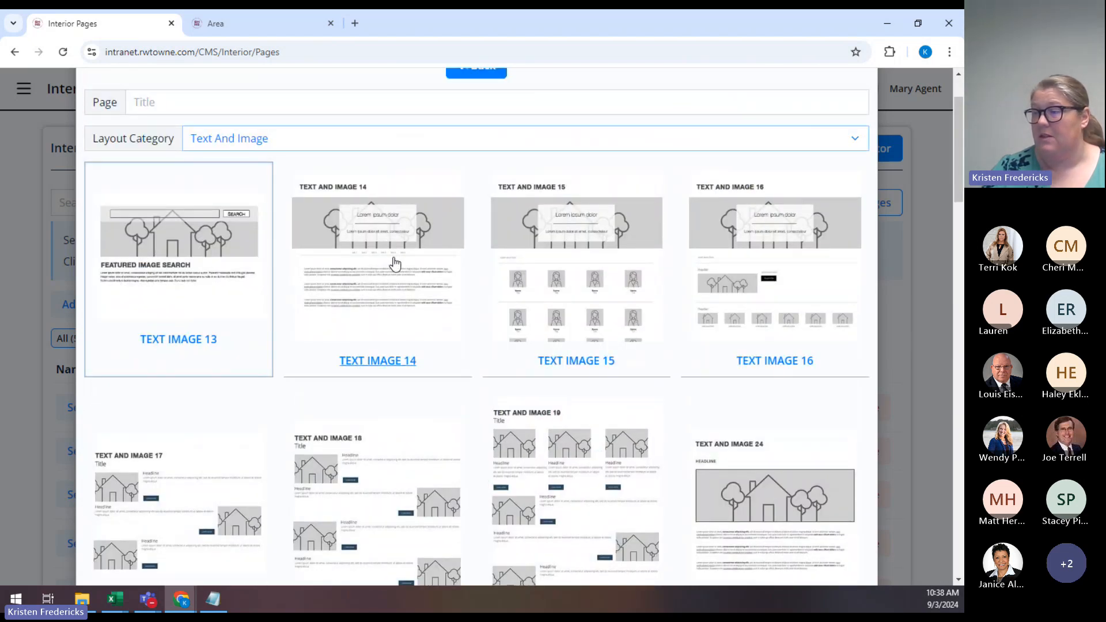
left_click(378, 287)
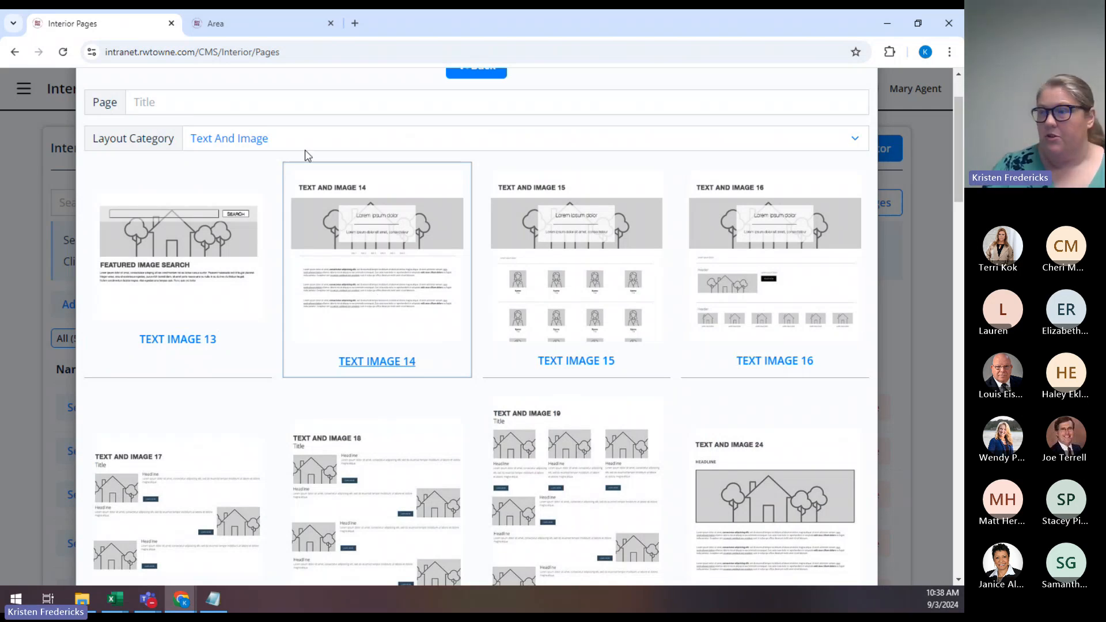
Enter 'My Marketing Plan' as the page title and scroll down to Create.
left_click(306, 105)
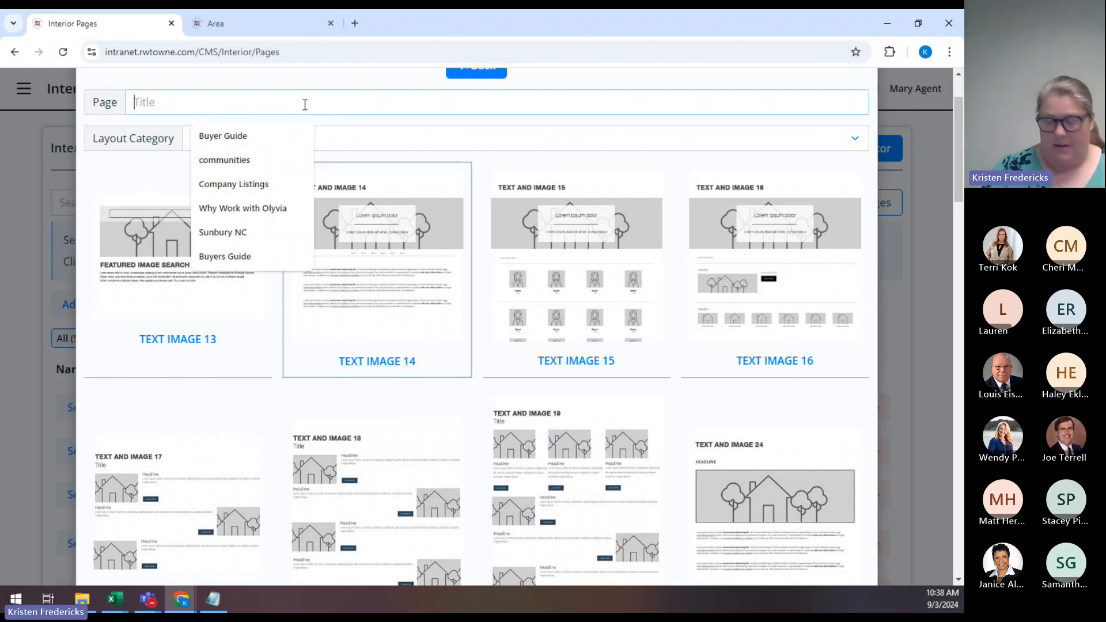
type("My Marketing Plan")
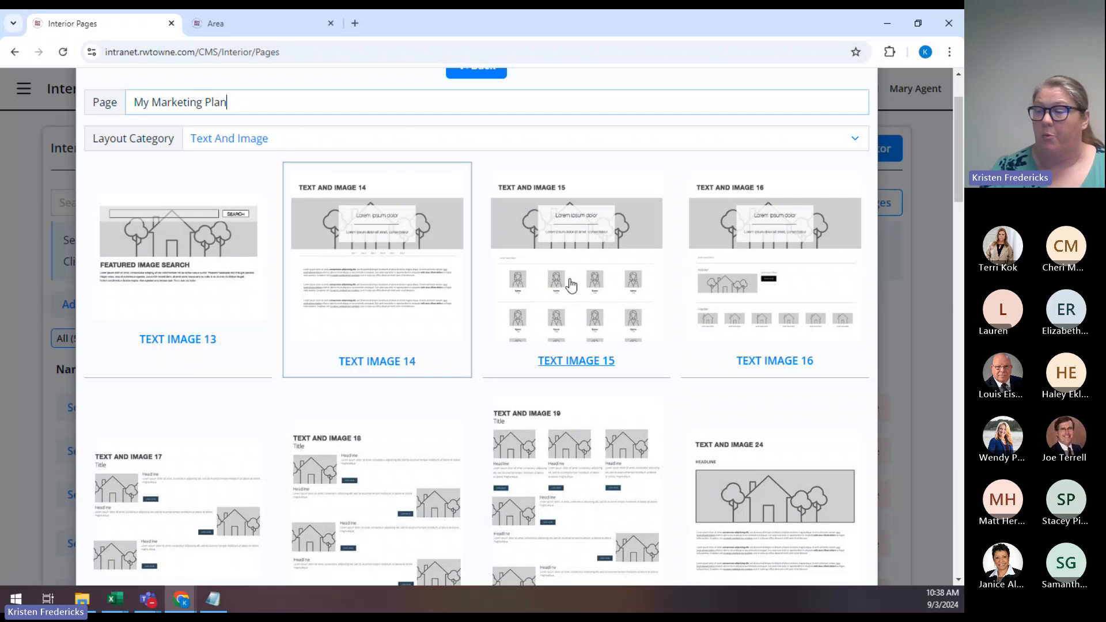
scroll(375, 285, "up", 2)
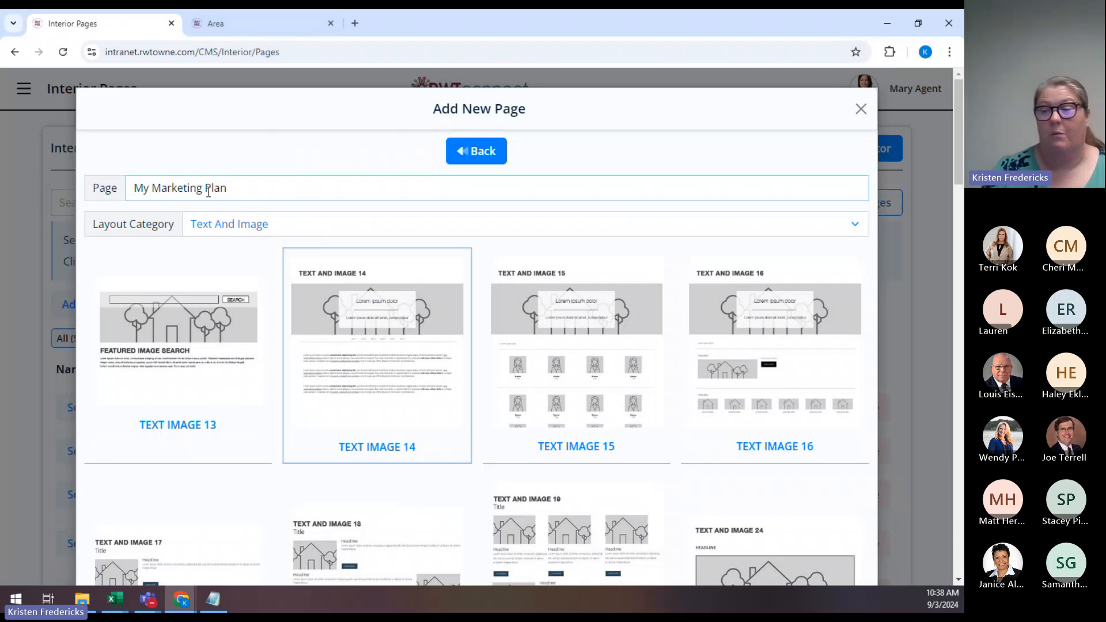
scroll(455, 268, "down", 5)
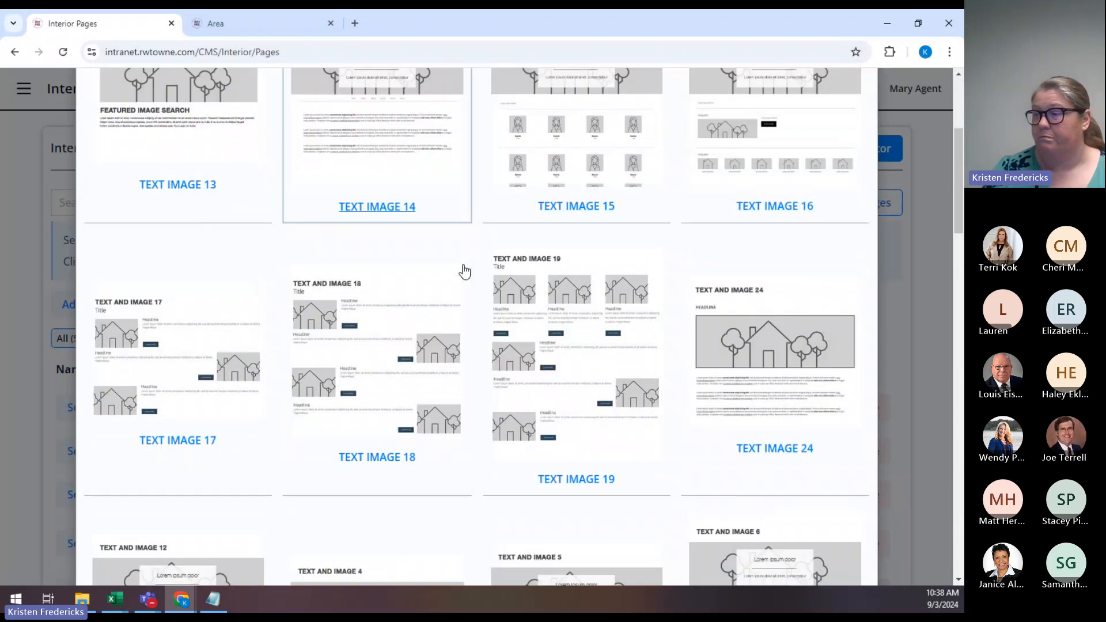
scroll(506, 271, "down", 18)
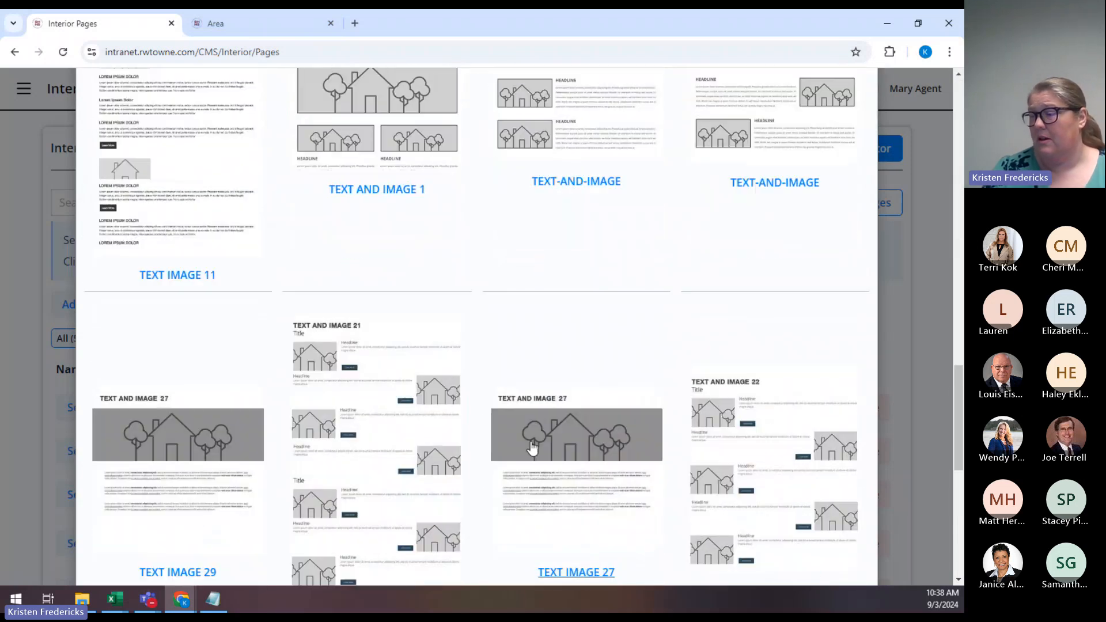
scroll(495, 495, "down", 7)
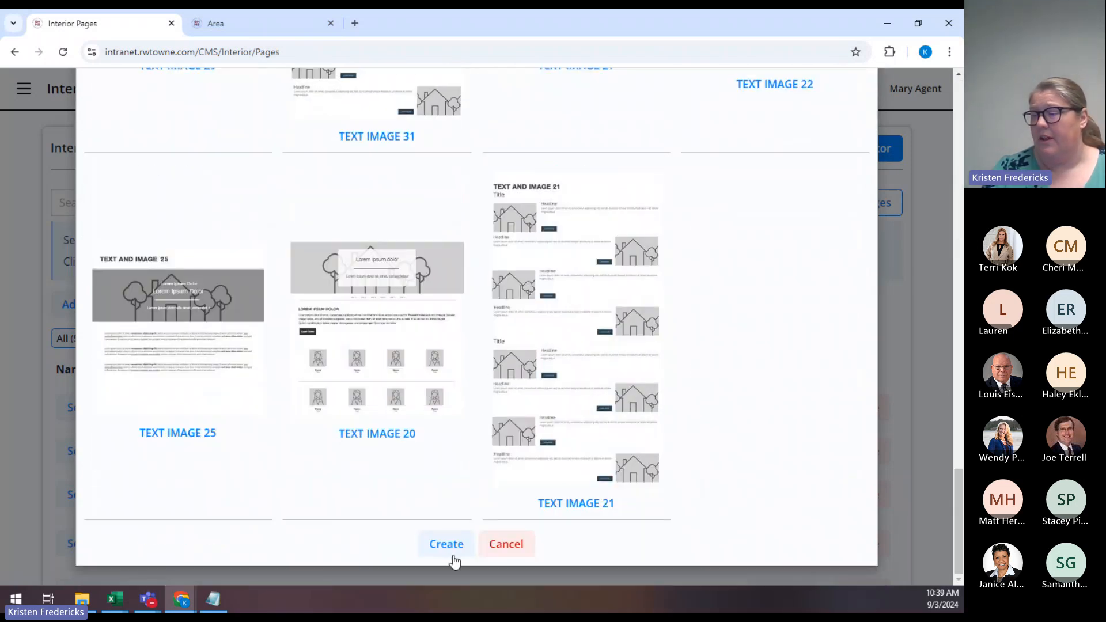
Create the page and open the new My Marketing Plan row for editing.
left_click(447, 545)
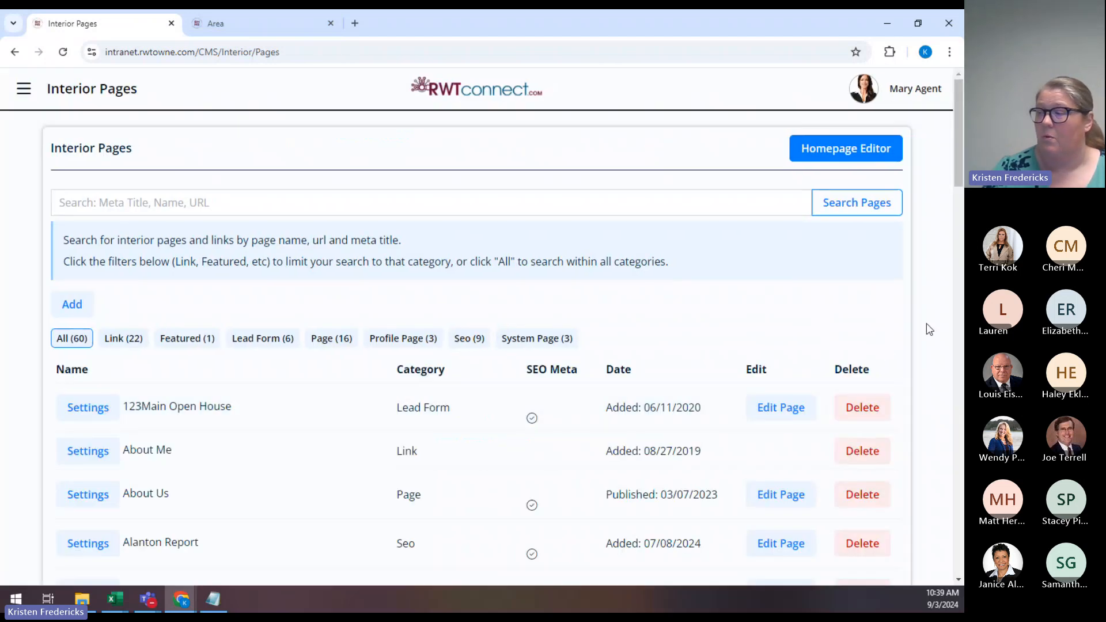
scroll(931, 330, "down", 13)
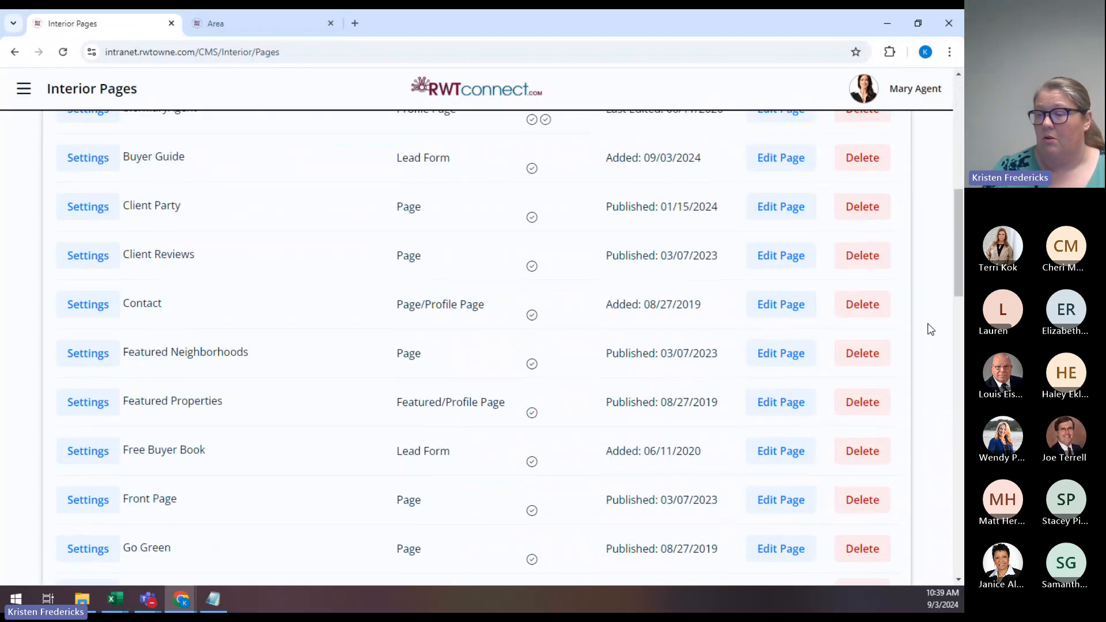
scroll(930, 329, "down", 7)
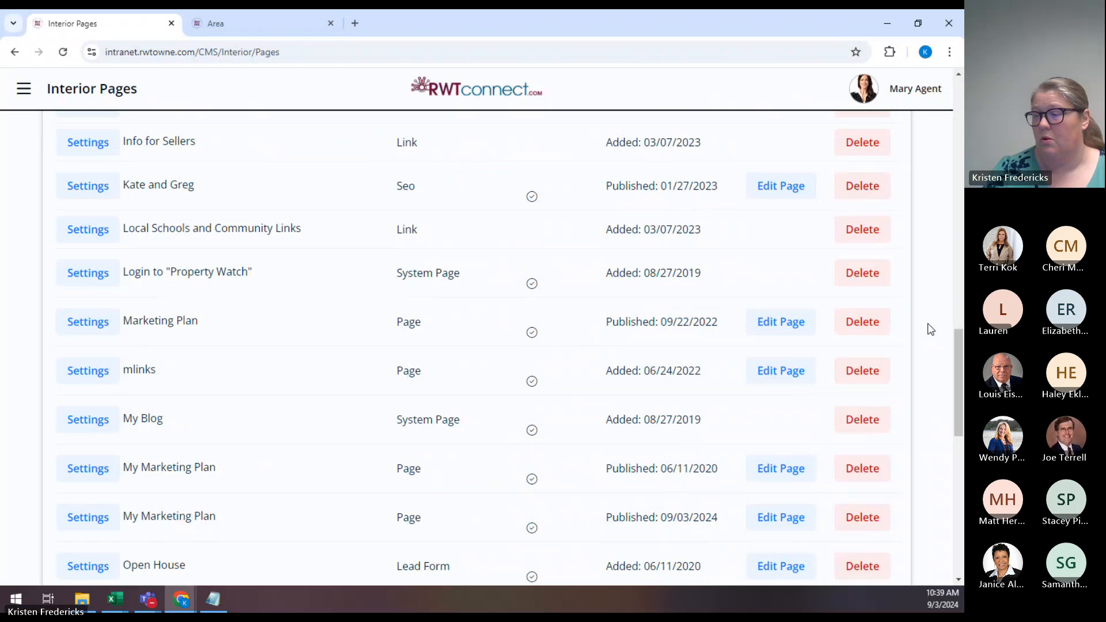
scroll(931, 330, "down", 1)
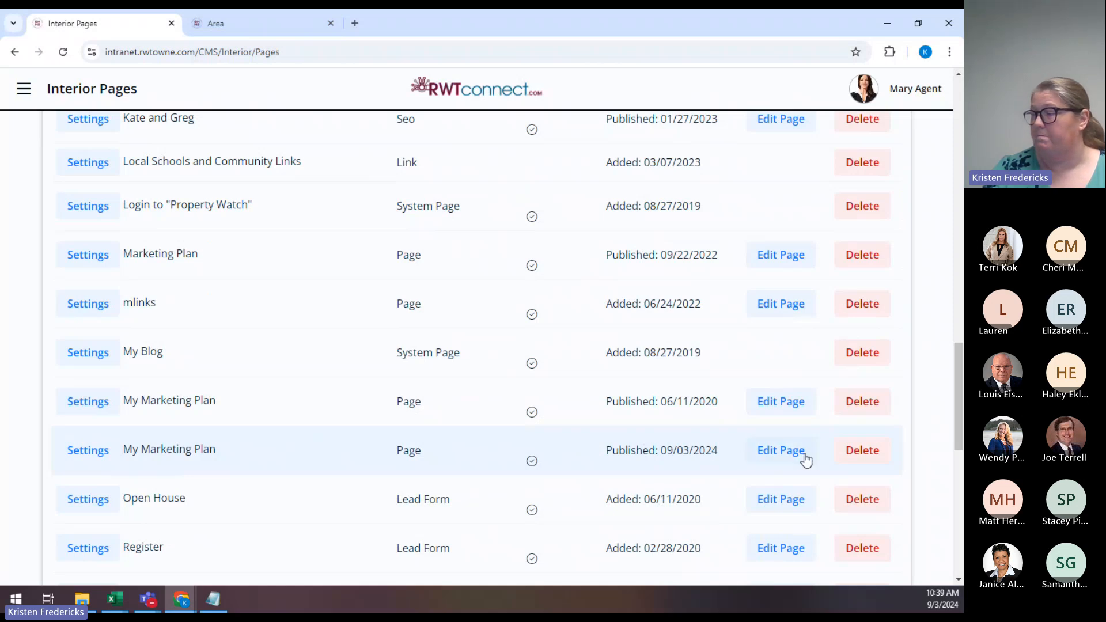
left_click(770, 452)
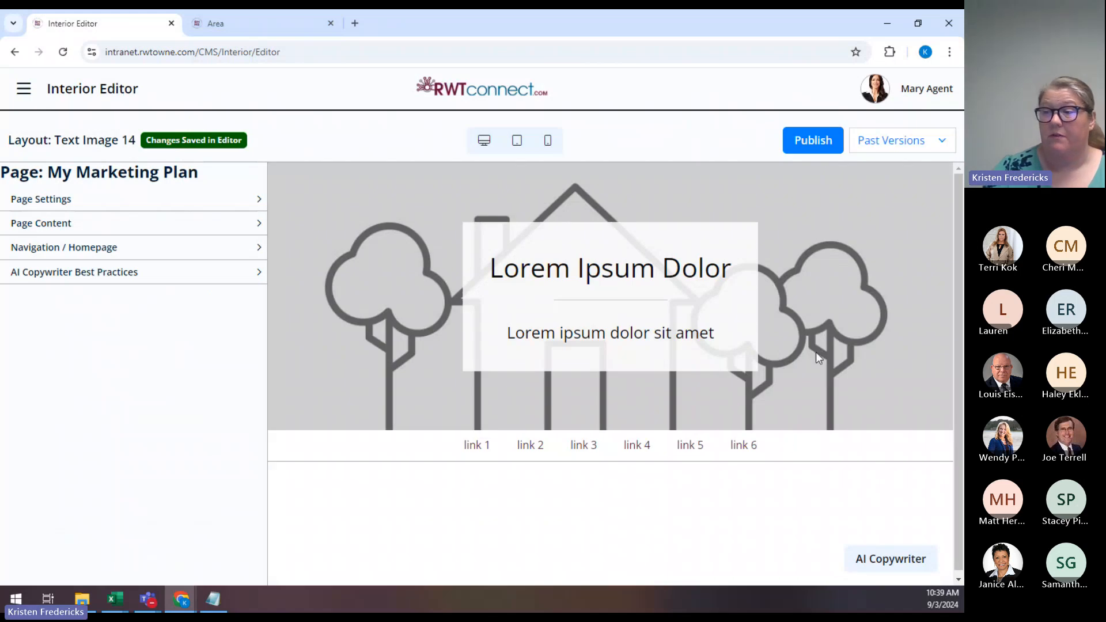
Expand Page Content and start replacing the header title with 'My Marketing Plan'.
left_click(113, 229)
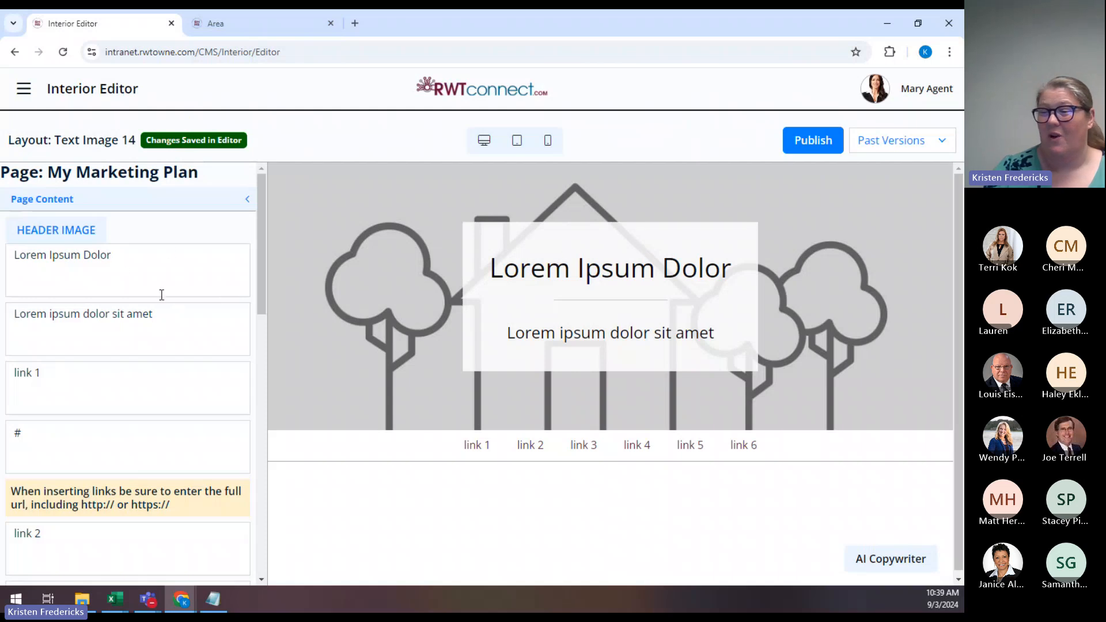
triple_click(135, 270)
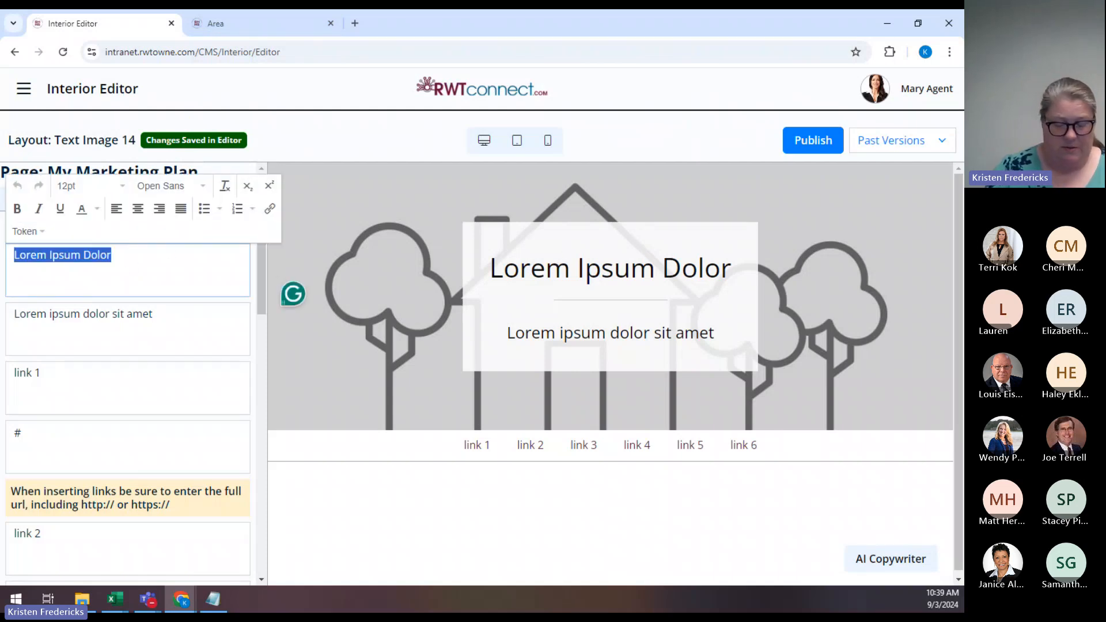
type("My Marketing Pka")
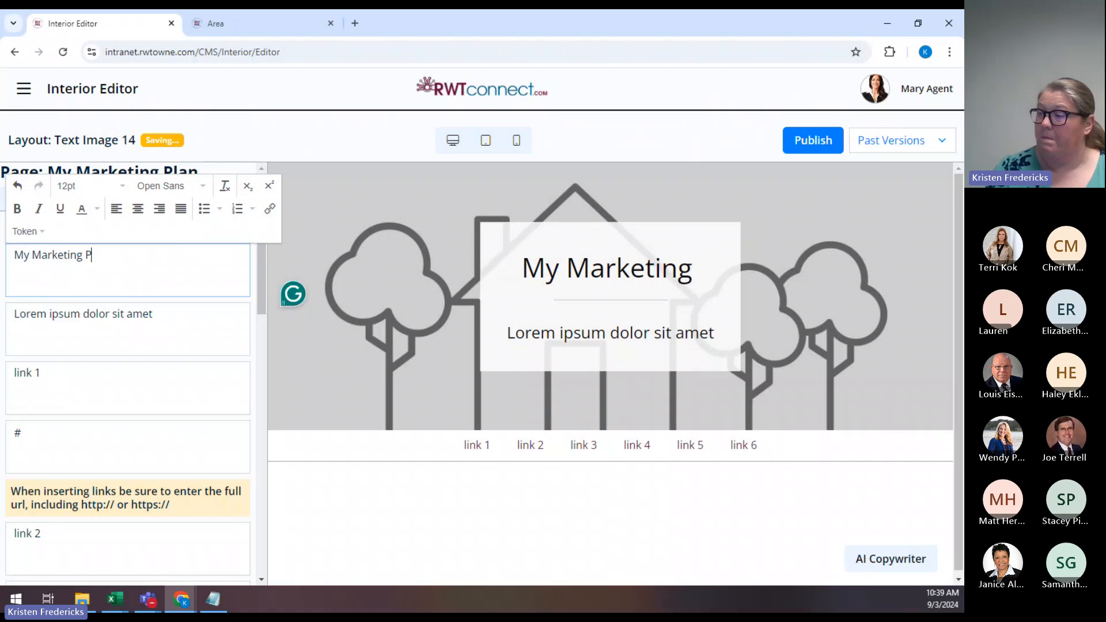
Correct the banner title to 'My Marketing Plan For You' and set the subtitle to 'Here's what I love to do for my clients to get their home sold!'.
key("BackSpace")
key("BackSpace")
type("lan ")
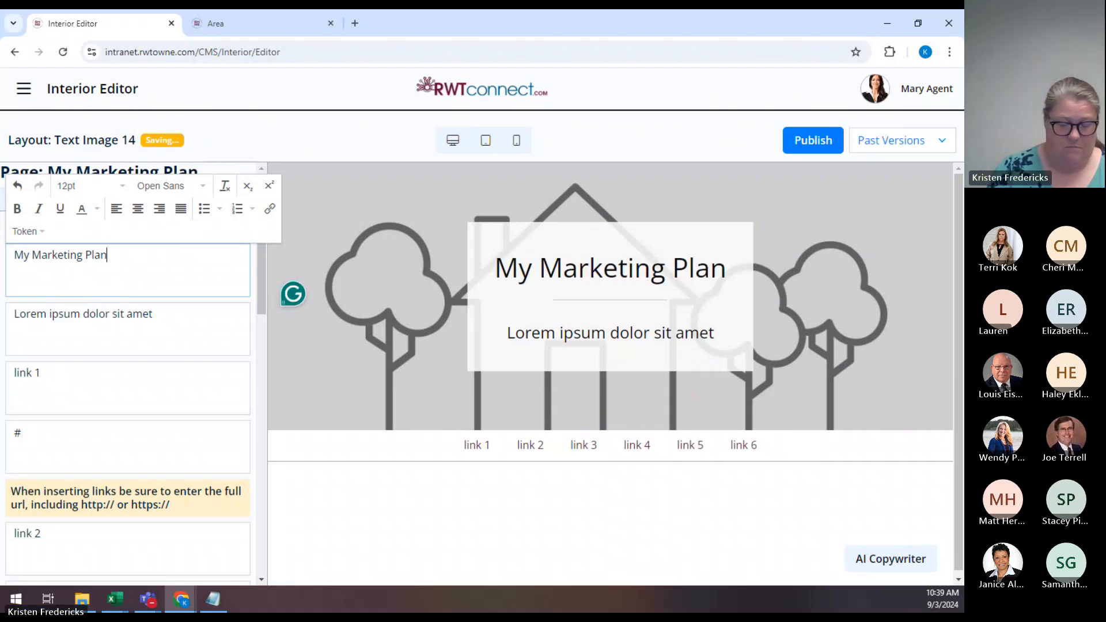
type("For You")
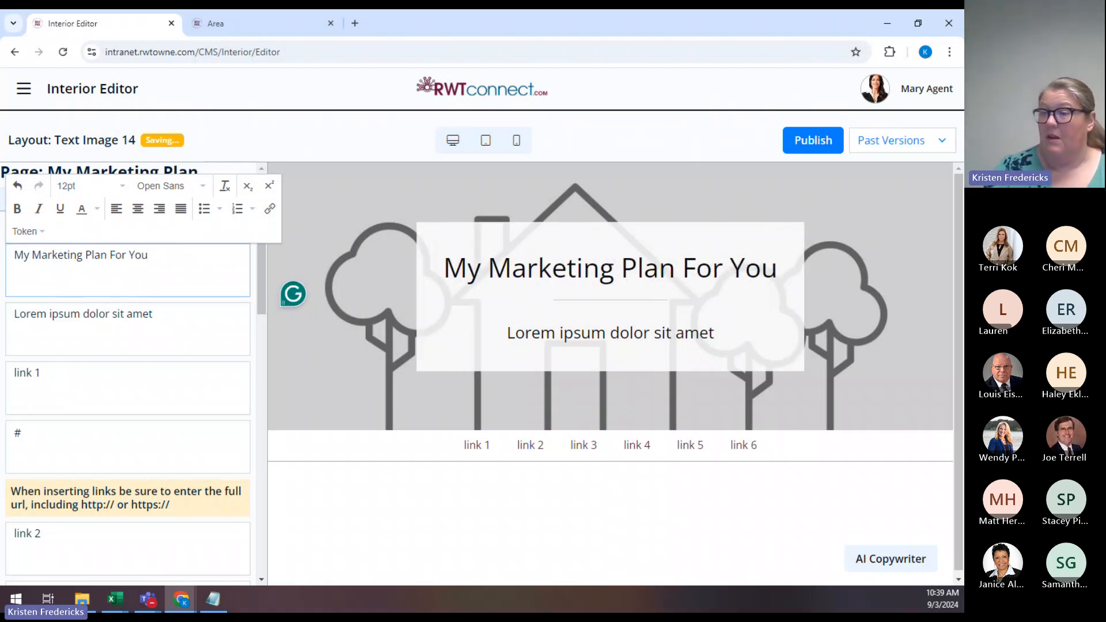
triple_click(222, 313)
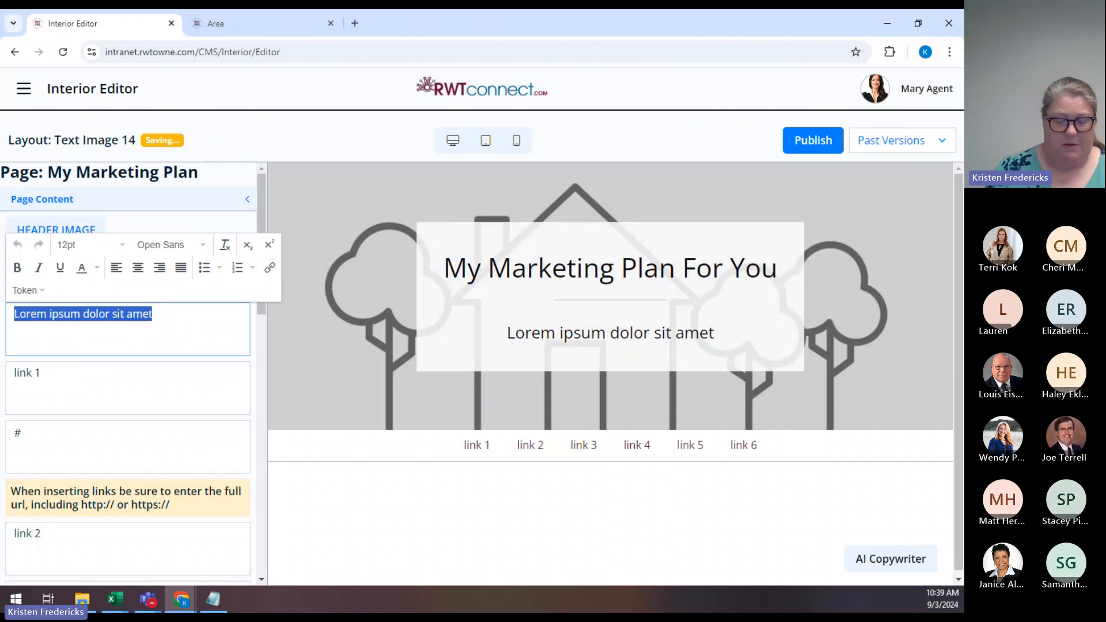
type("Here's wha")
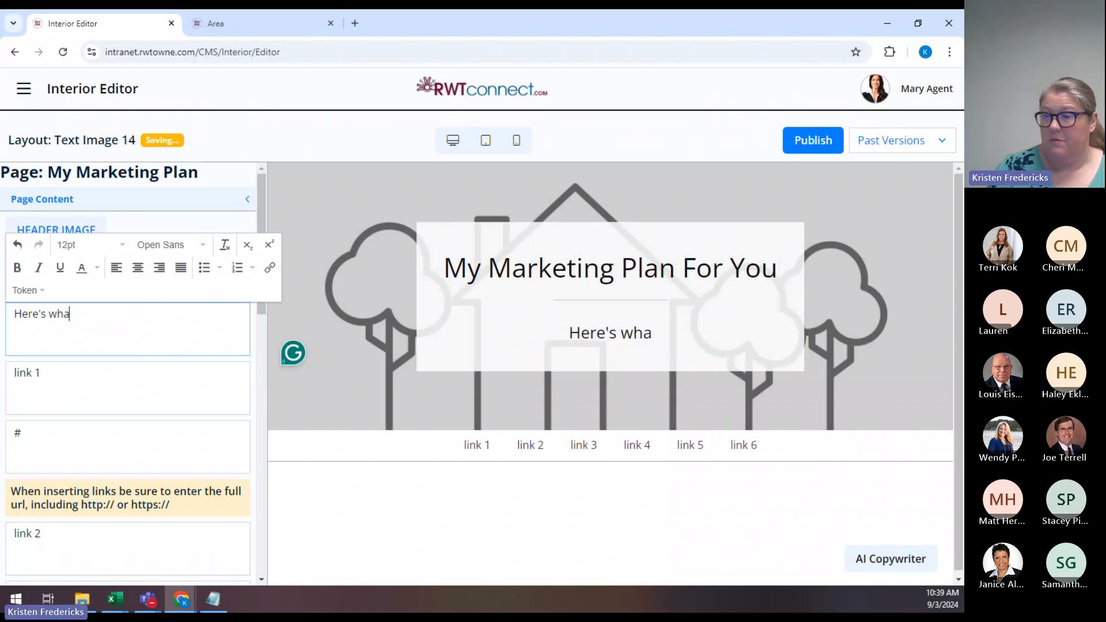
type("t I love to ")
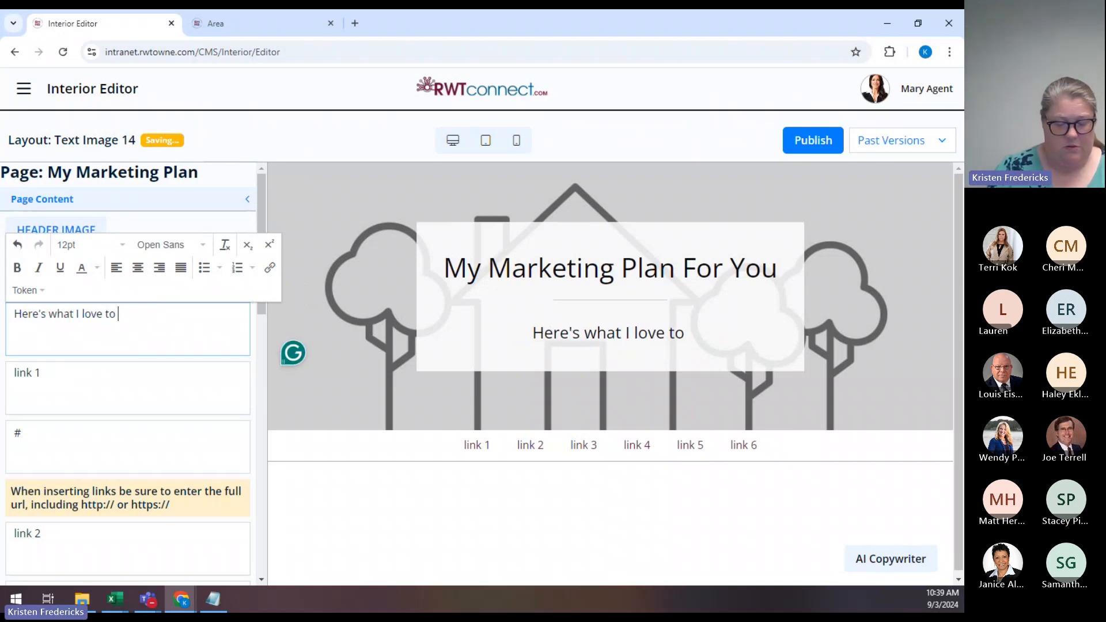
type("do for my clients")
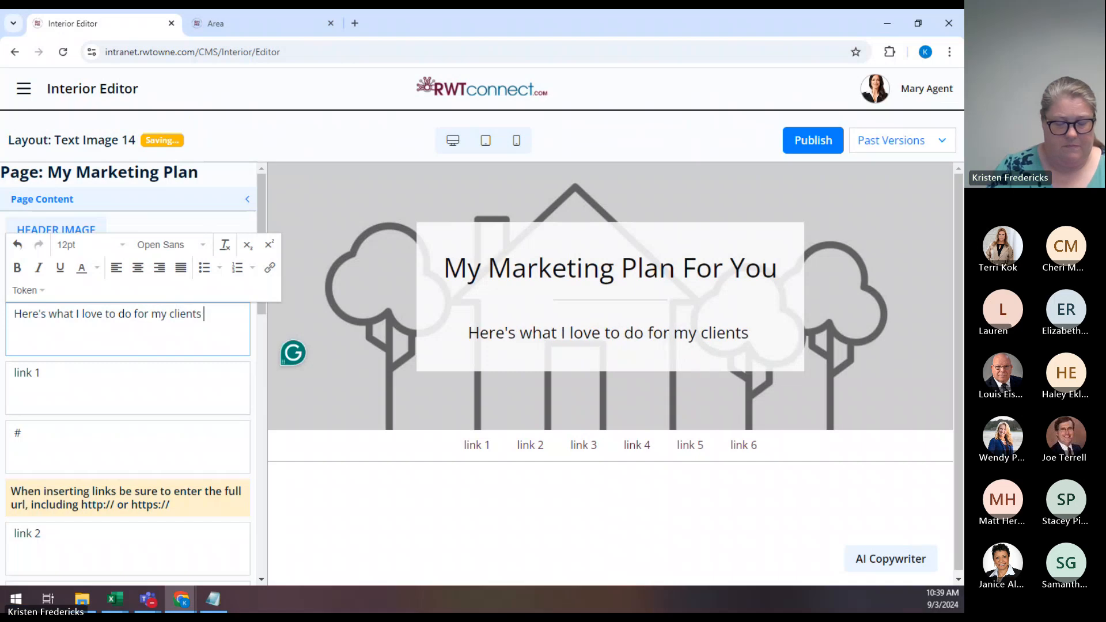
type(" to get their ")
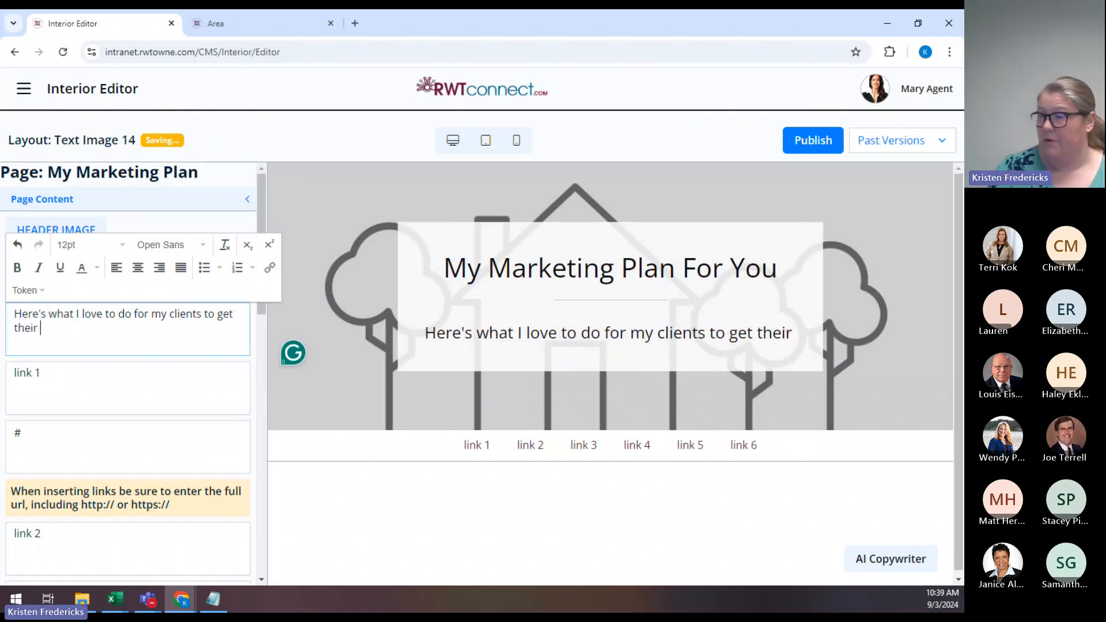
type("home sold!")
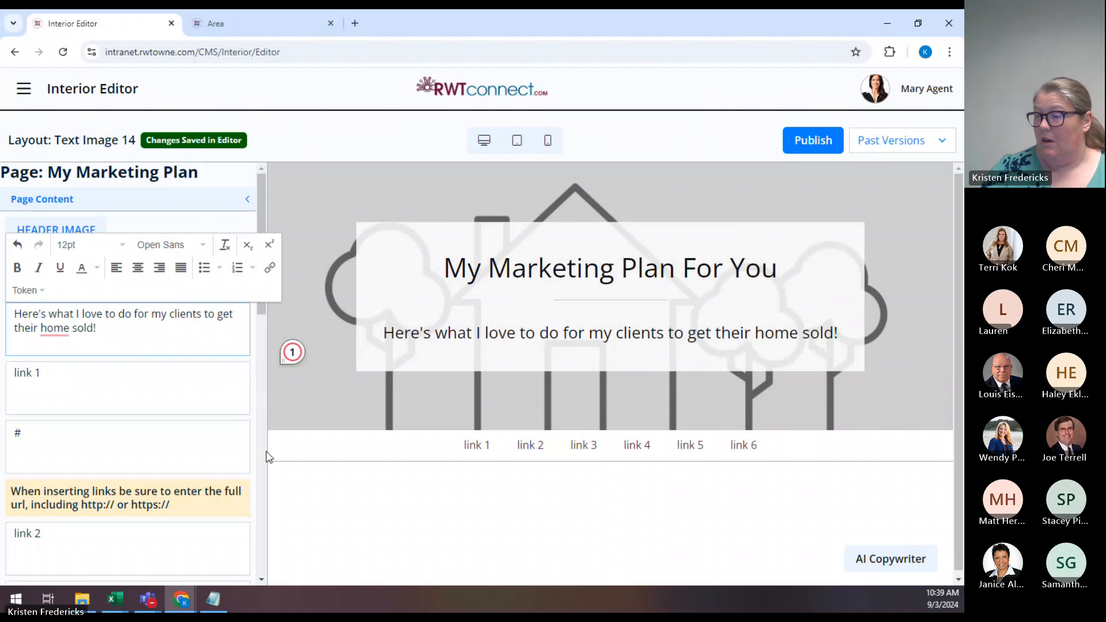
left_click(127, 399)
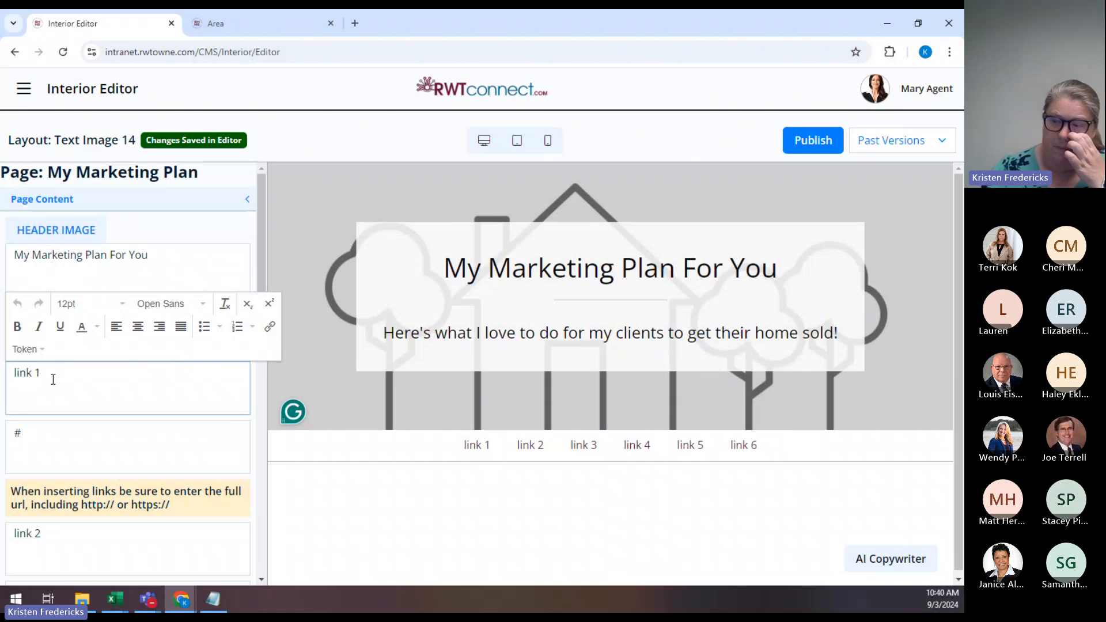
Rename the first link to 'Work With Me!' and point it to the rolstonaudain.com contact page.
left_click_drag(53, 373, 2, 380)
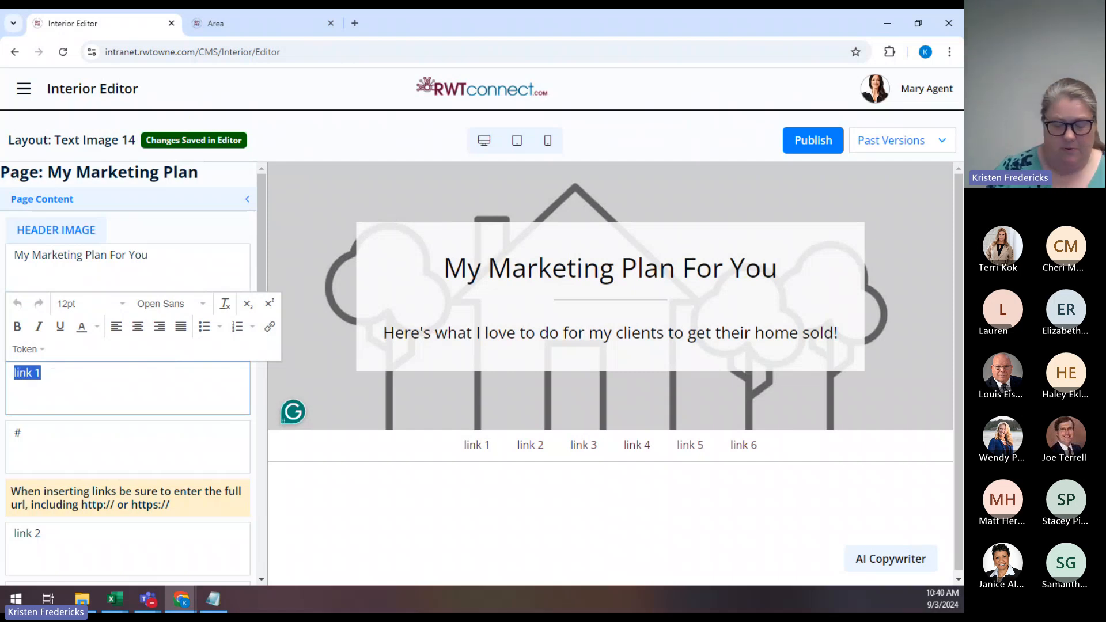
type("Work")
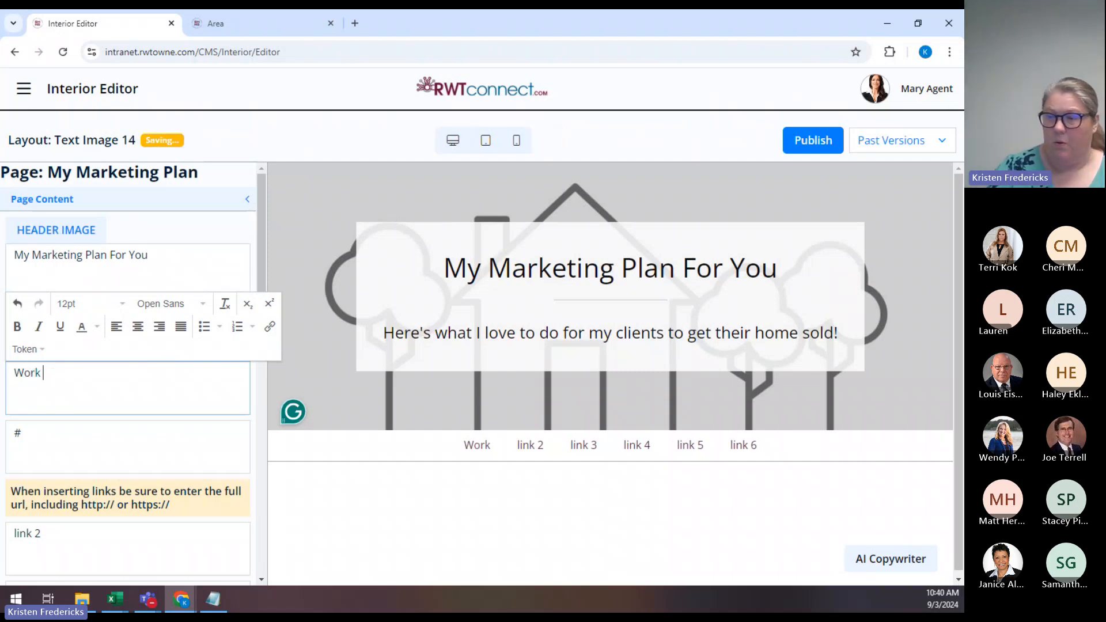
type(" With Me!")
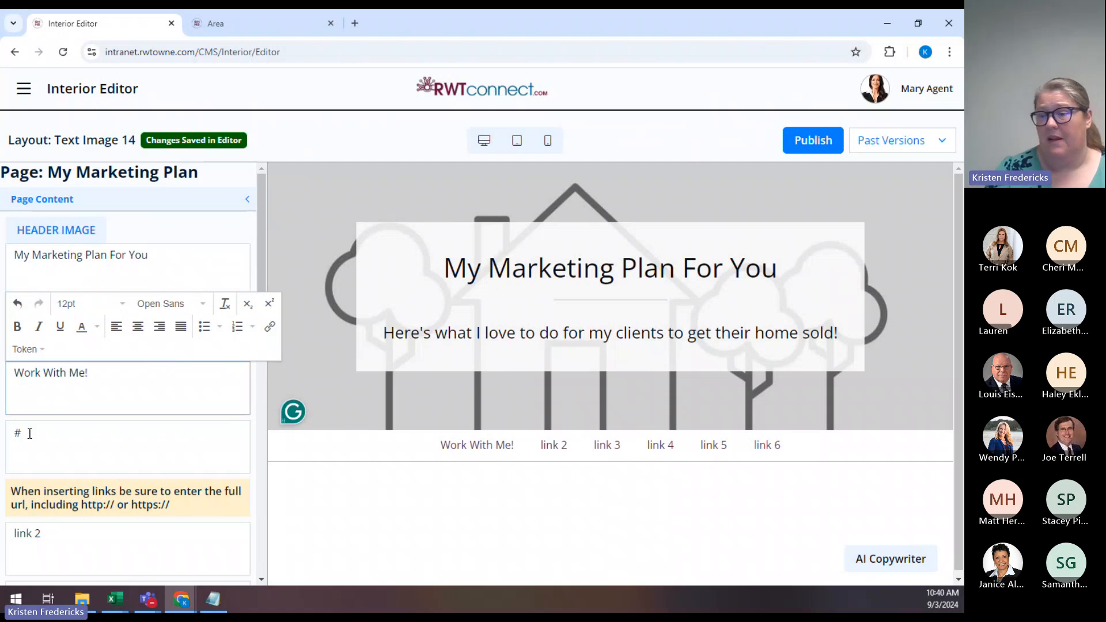
double_click(29, 433)
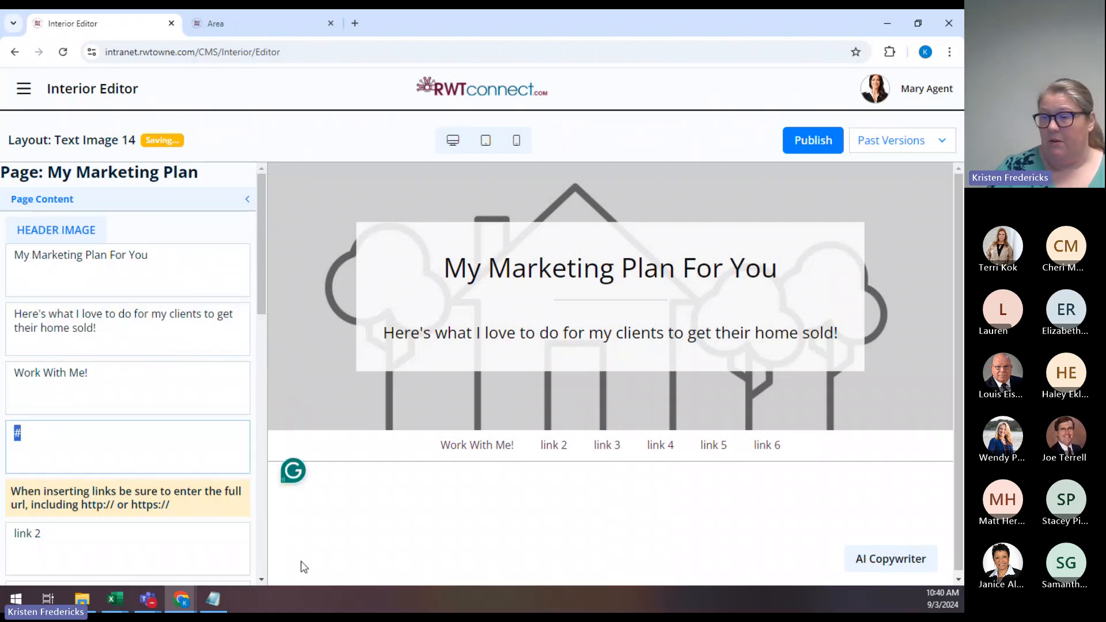
key("BackSpace")
type("ht")
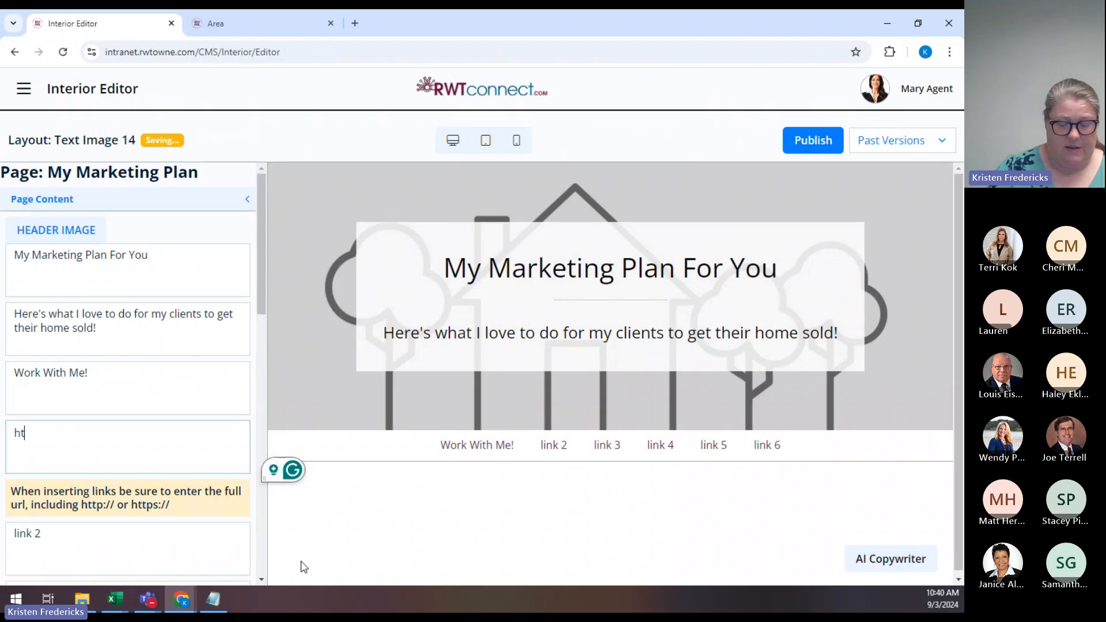
type("tps:")
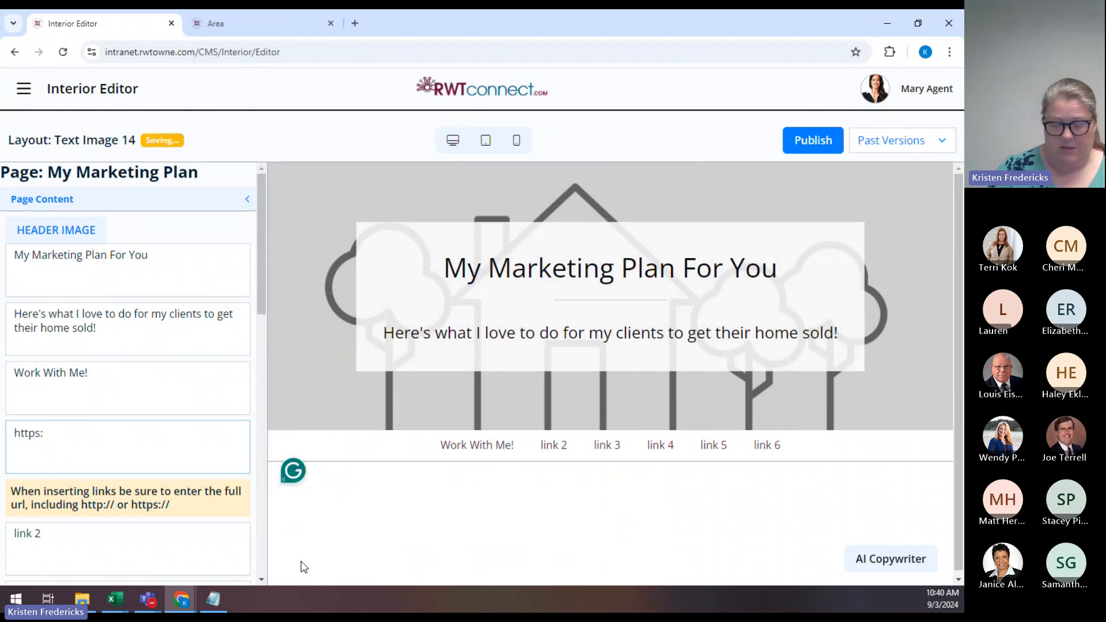
type("//")
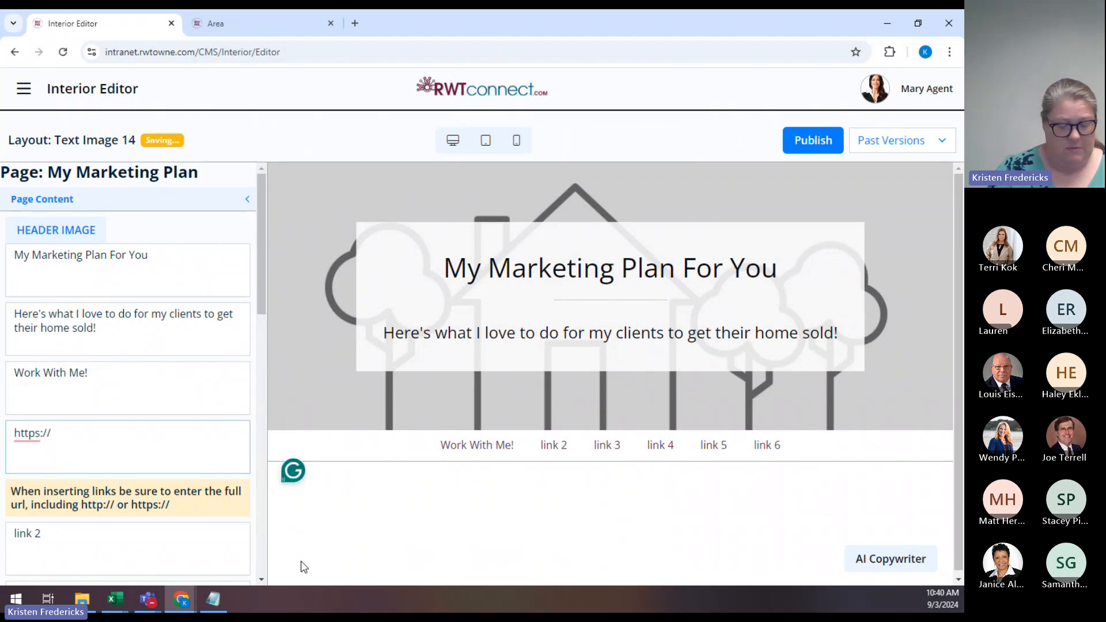
type("www.rol")
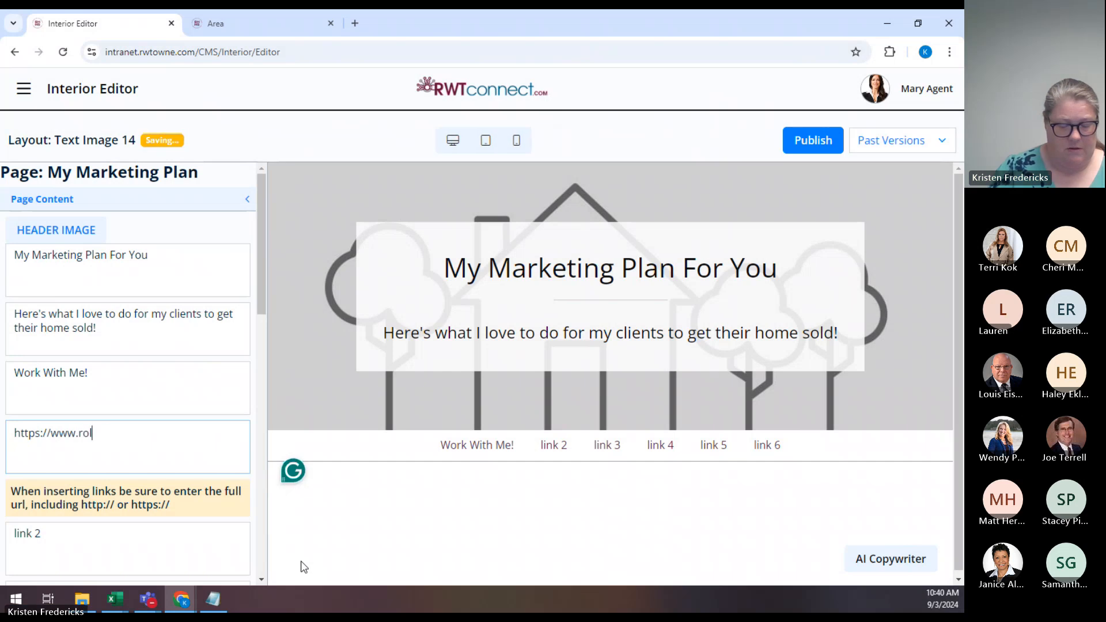
type("stonaudain.com")
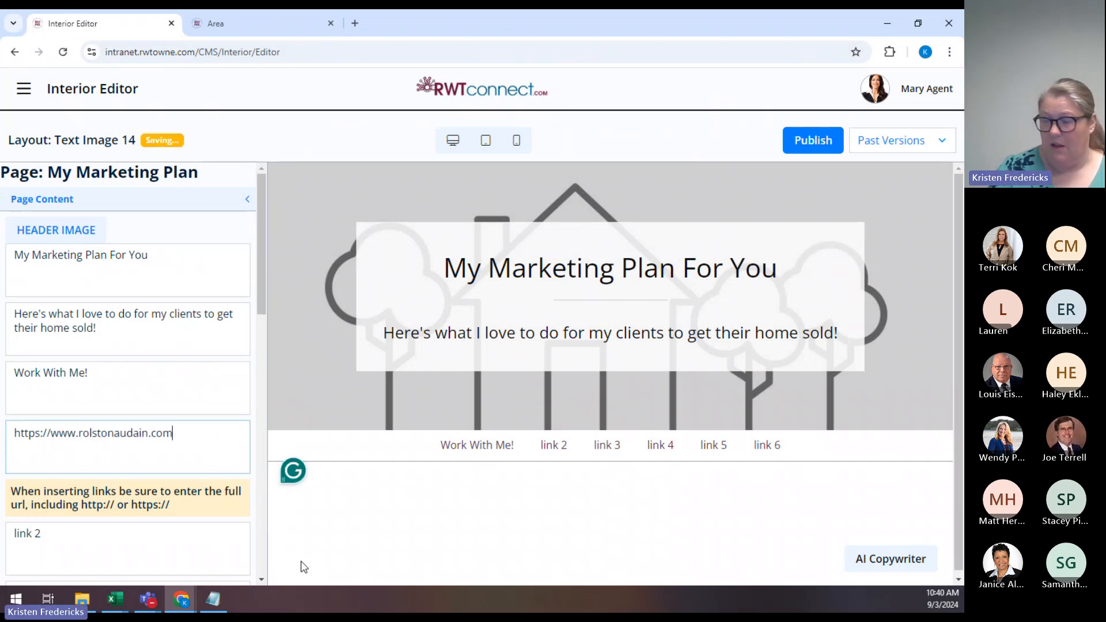
type("/contact")
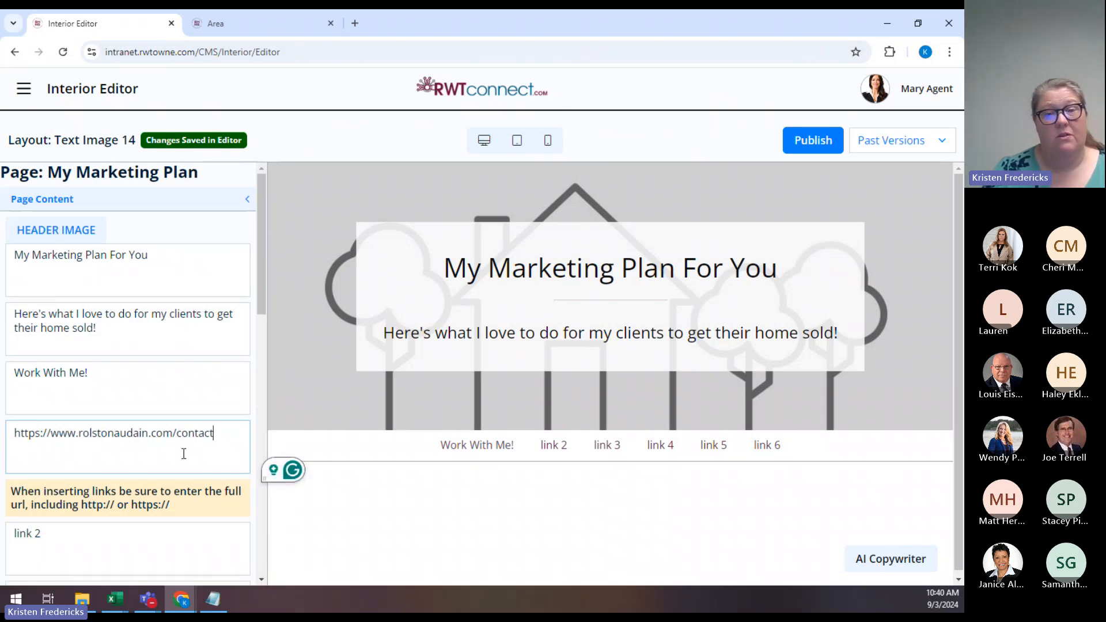
scroll(180, 452, "down", 3)
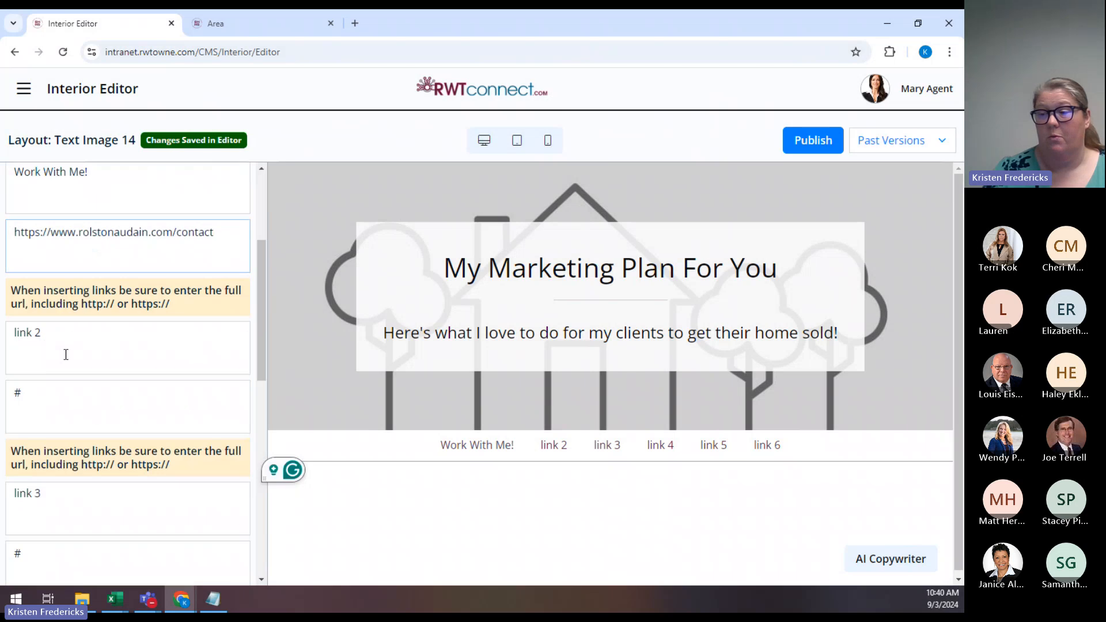
Rename the second and third links to 'My Solds' and 'Client Reviews'.
triple_click(64, 353)
type("My Solds")
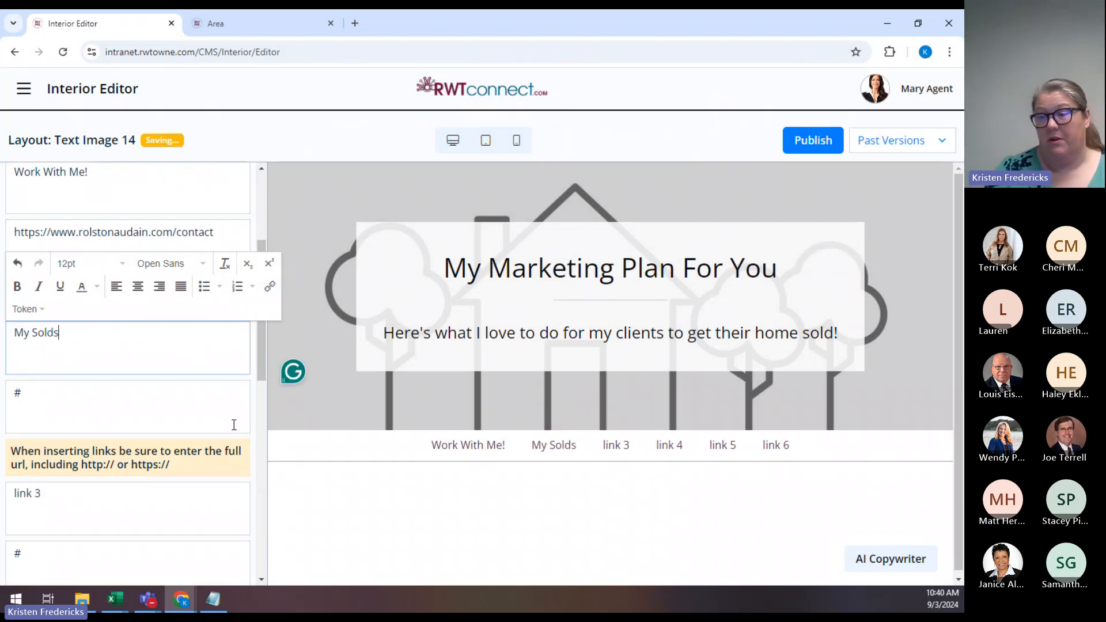
triple_click(81, 496)
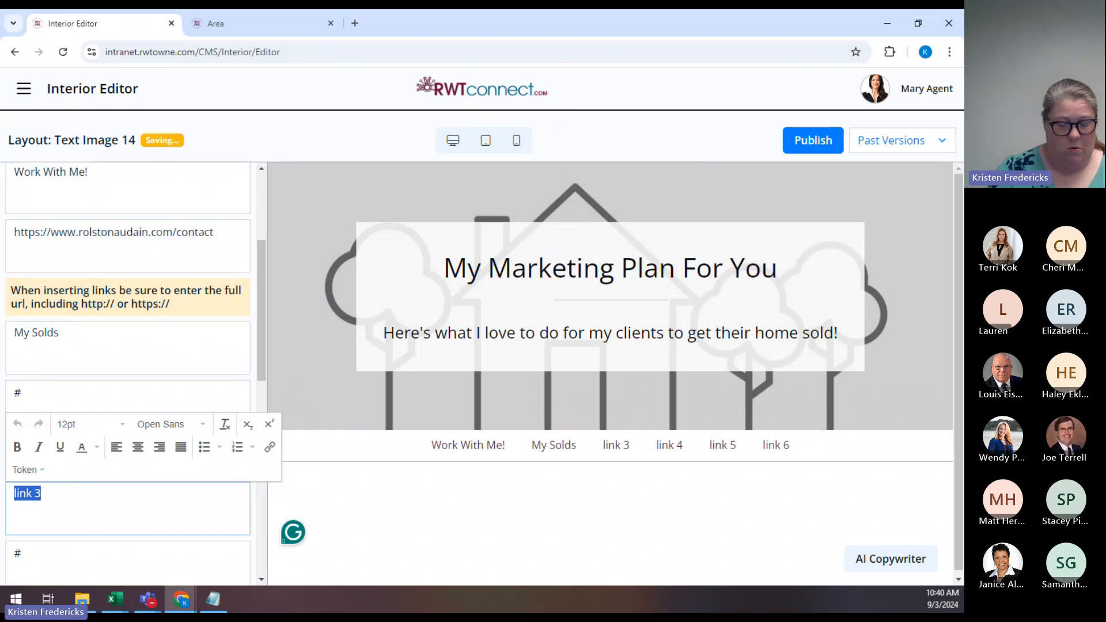
type("Cl")
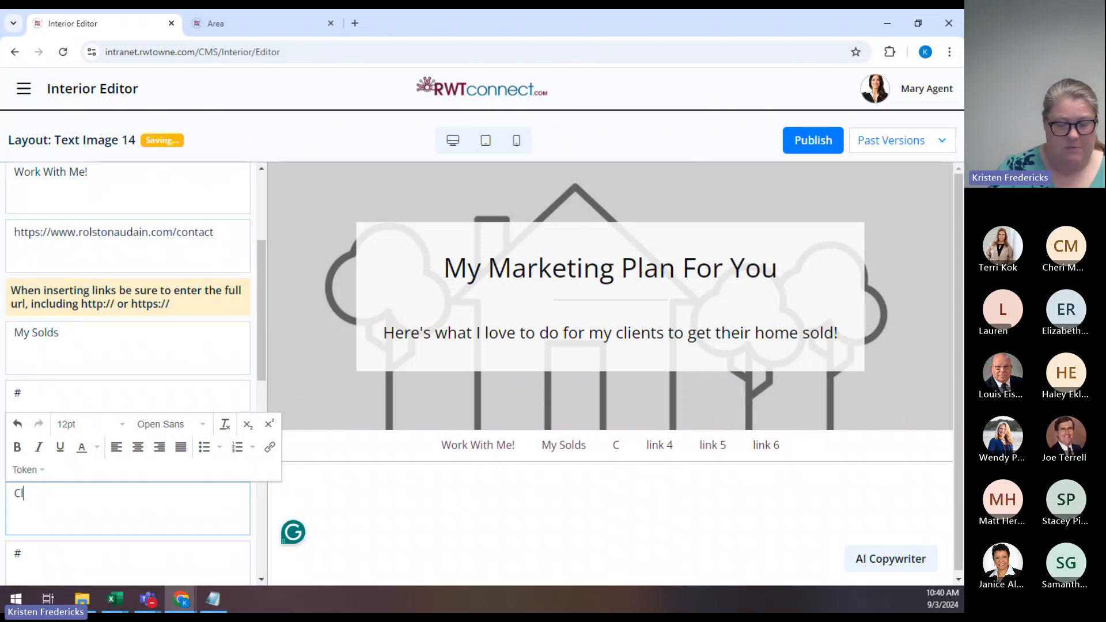
type("ient Reviews")
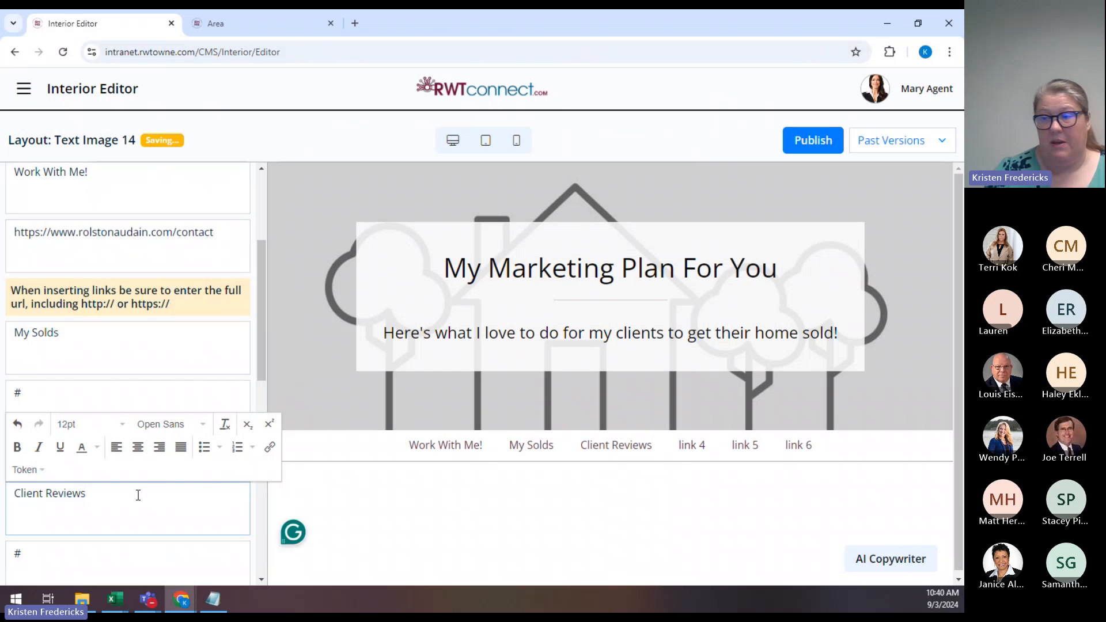
left_click(36, 394)
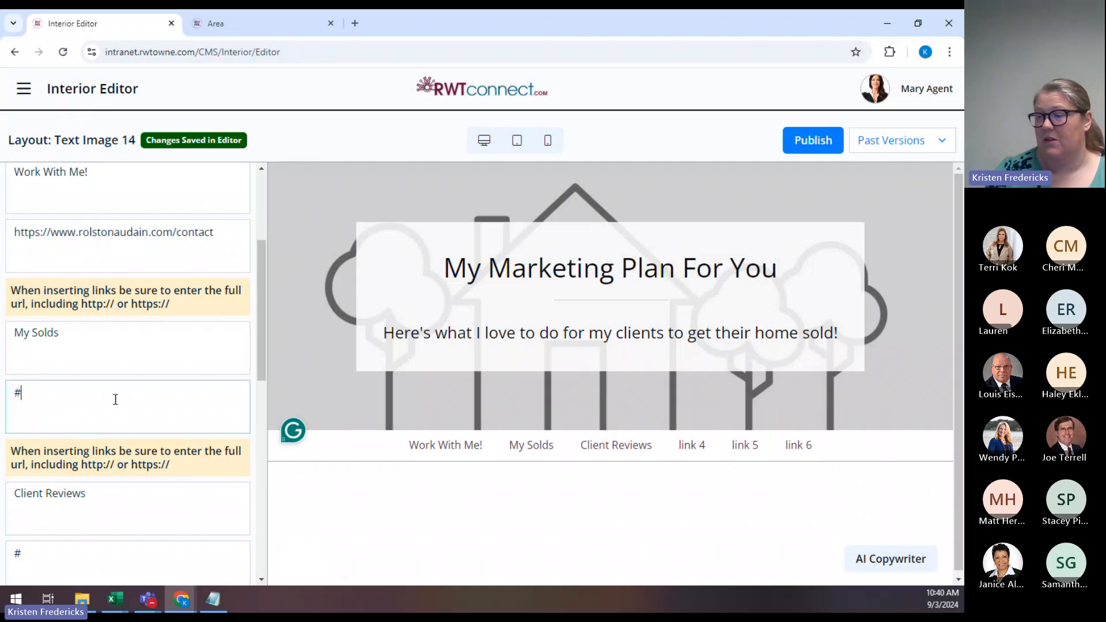
scroll(125, 382, "down", 4)
scroll(126, 382, "down", 1)
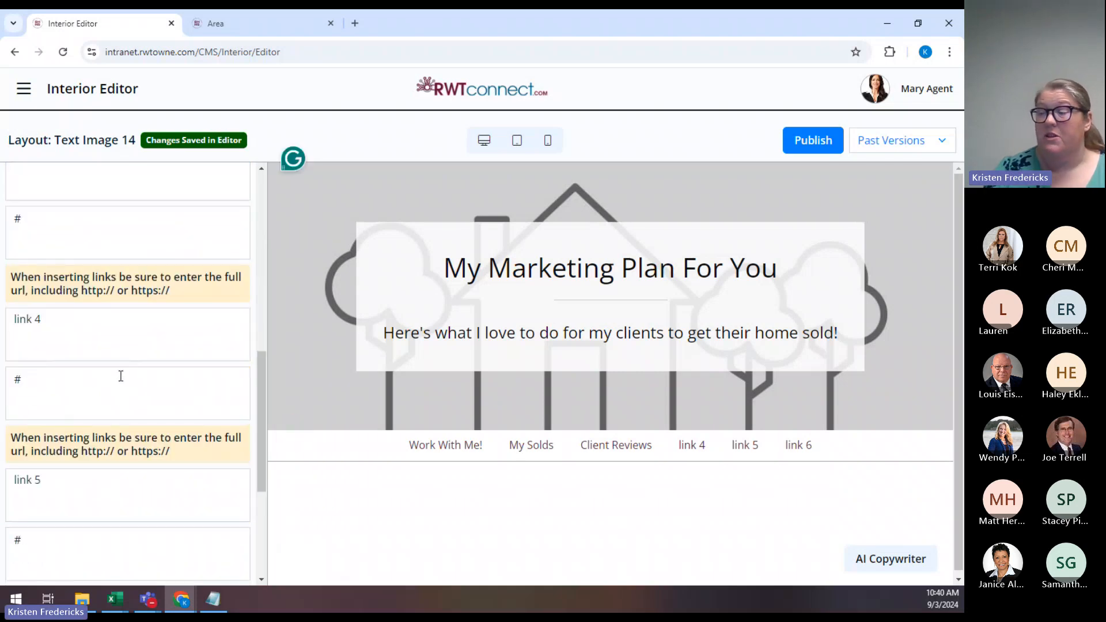
triple_click(19, 329)
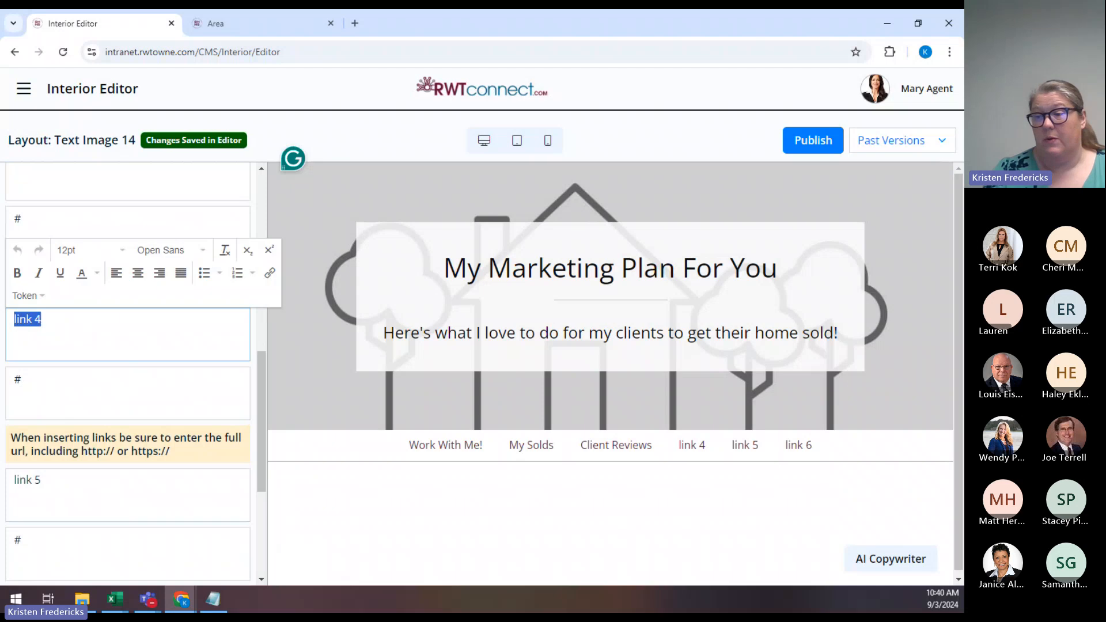
key("BackSpace")
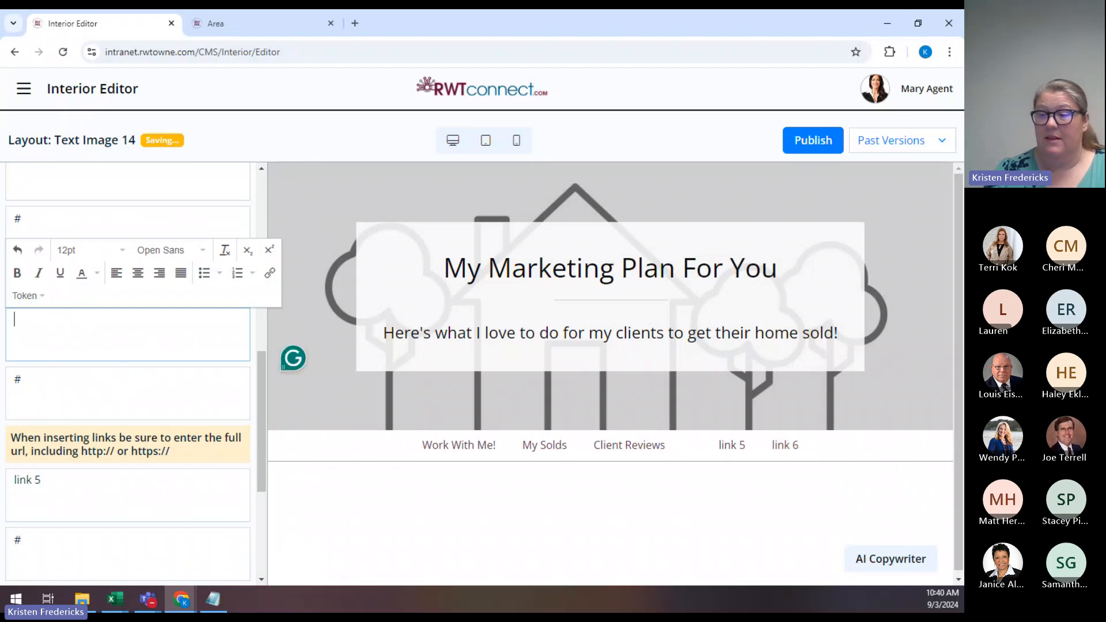
triple_click(81, 411)
key("BackSpace")
scroll(65, 326, "down", 3)
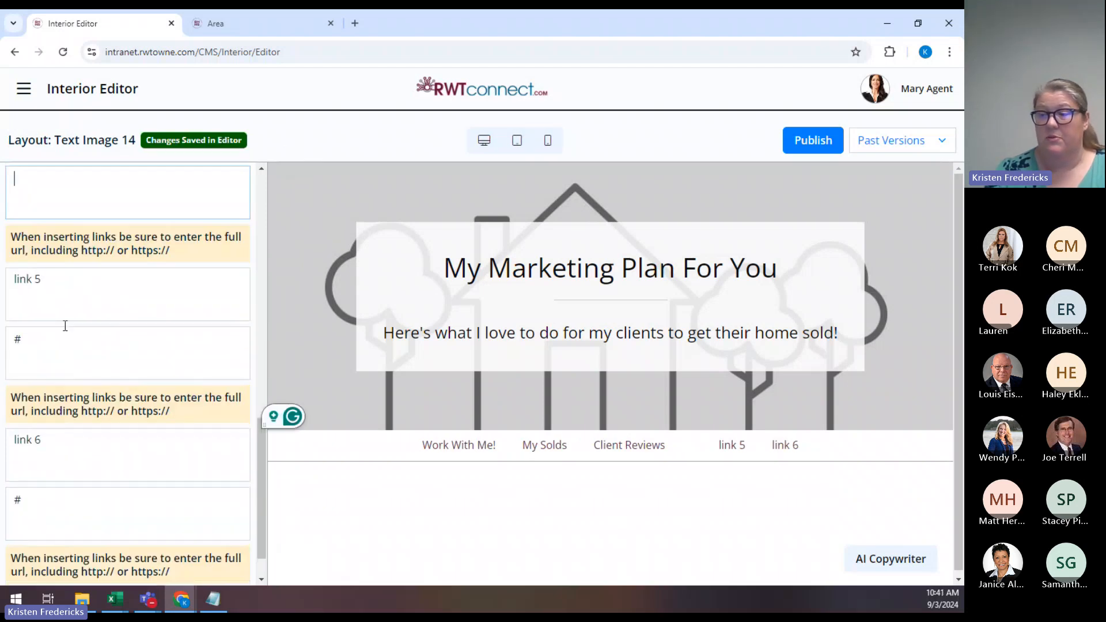
triple_click(35, 281)
key("BackSpace")
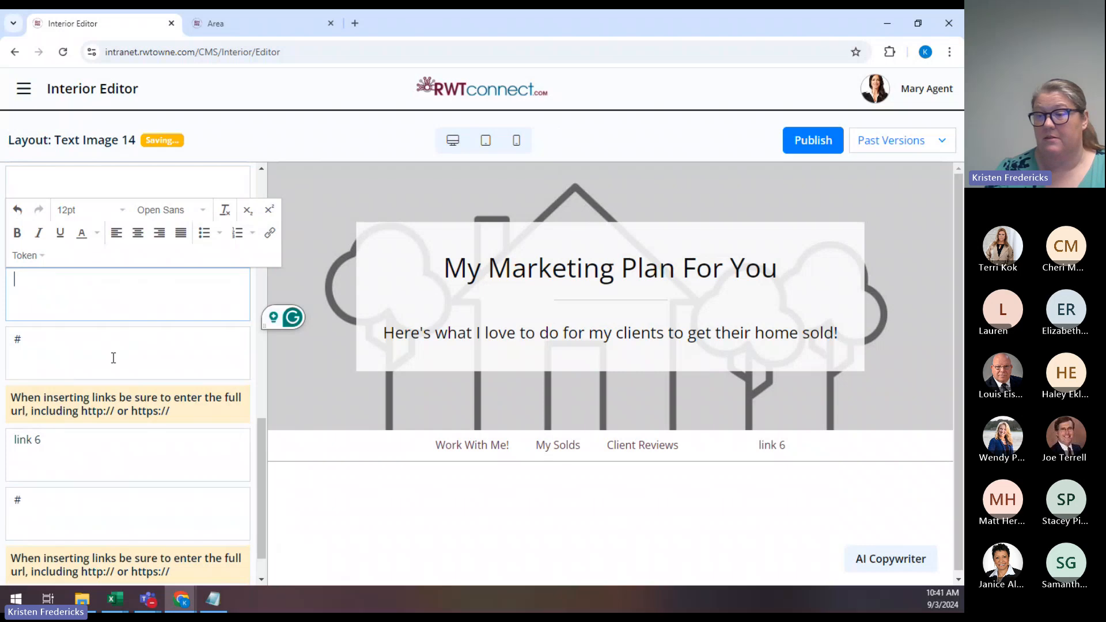
triple_click(88, 345)
key("BackSpace")
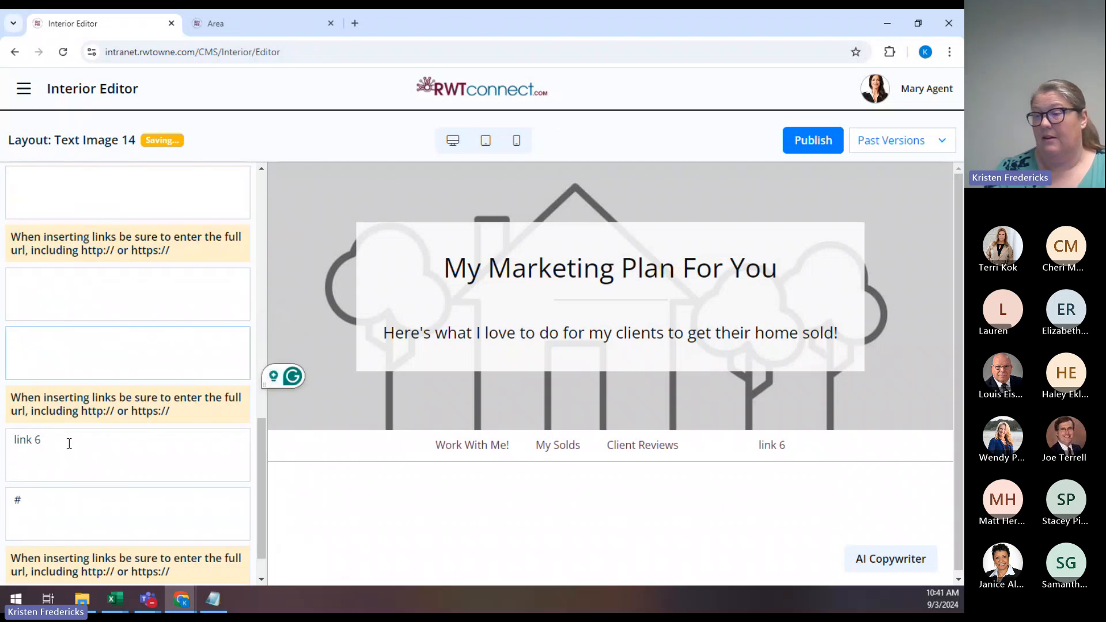
triple_click(69, 444)
key("BackSpace")
triple_click(50, 499)
key("BackSpace")
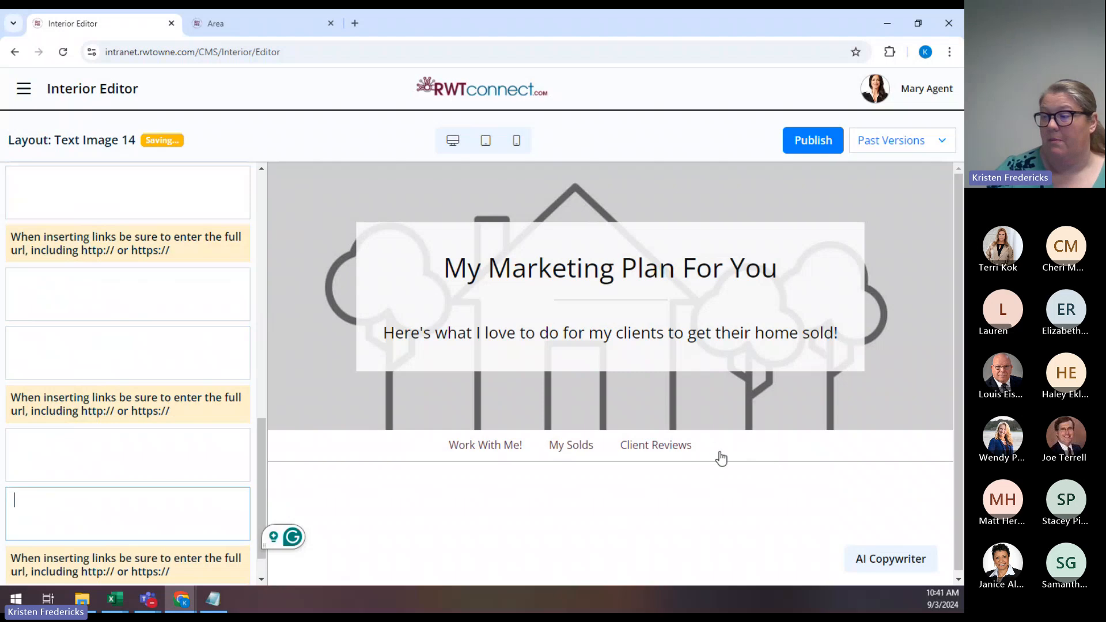
scroll(197, 354, "down", 2)
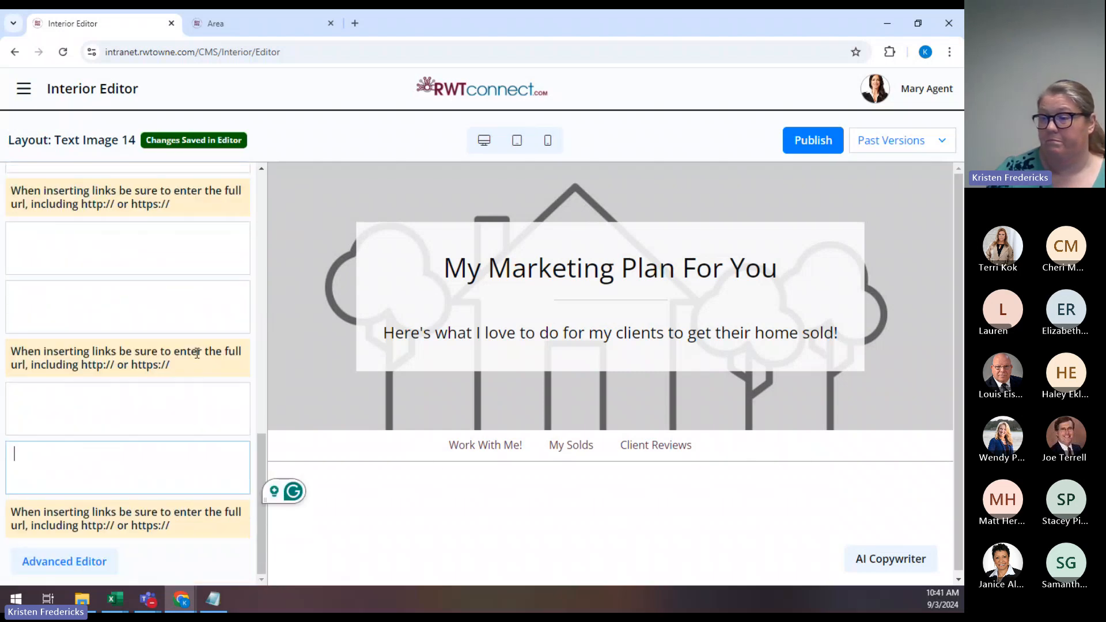
scroll(197, 353, "up", 3)
scroll(197, 353, "up", 8)
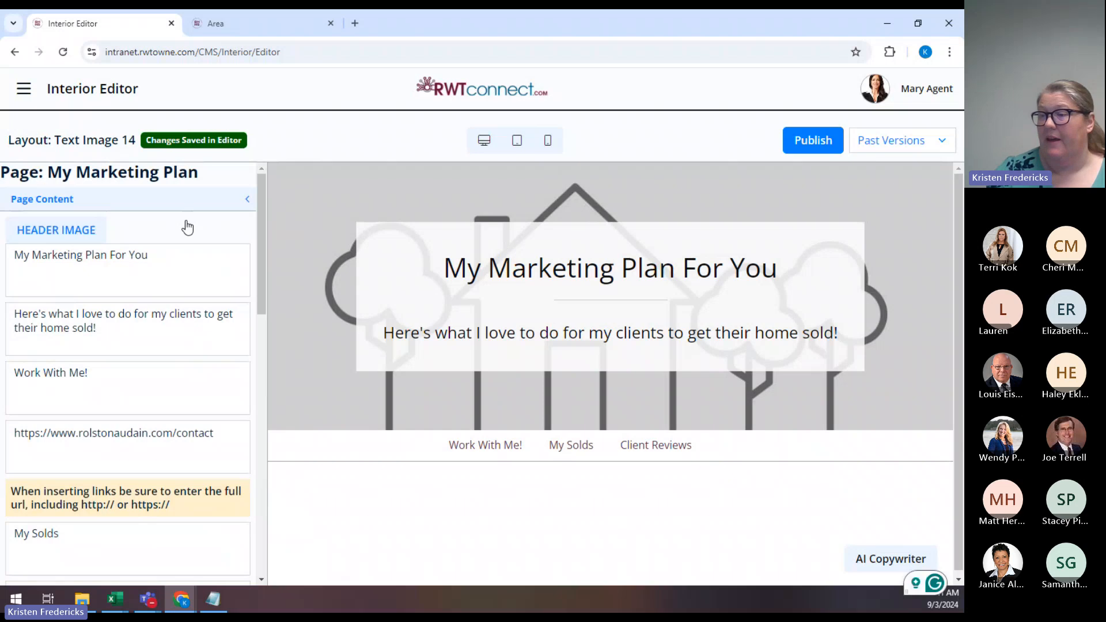
Set the header image to the hallway bench photo from Company Images' Copy Space Images.
left_click(63, 233)
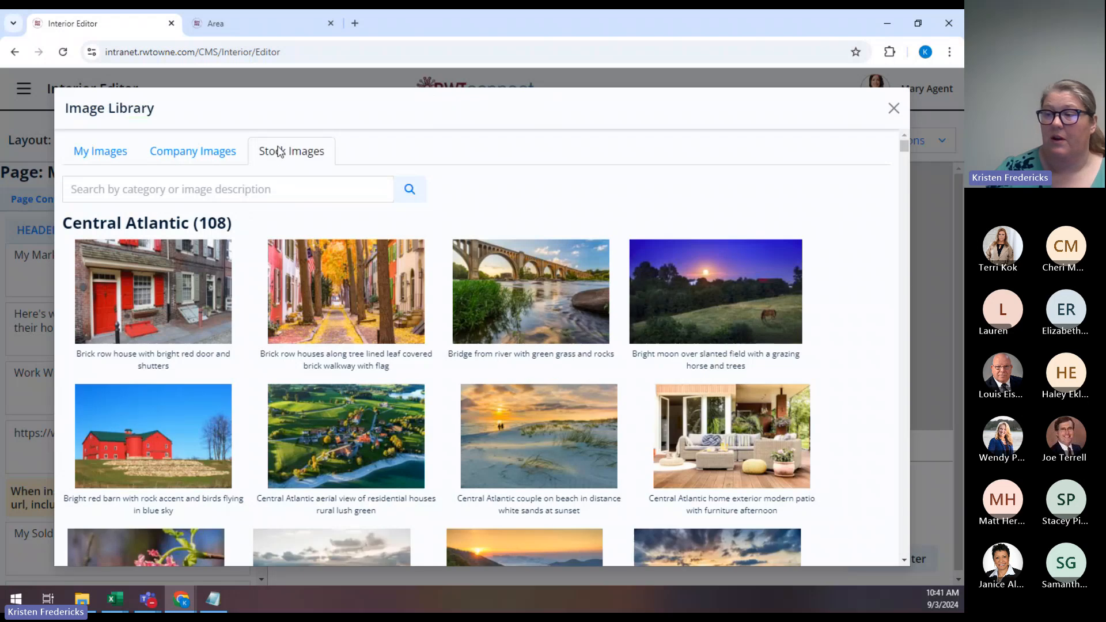
left_click(187, 157)
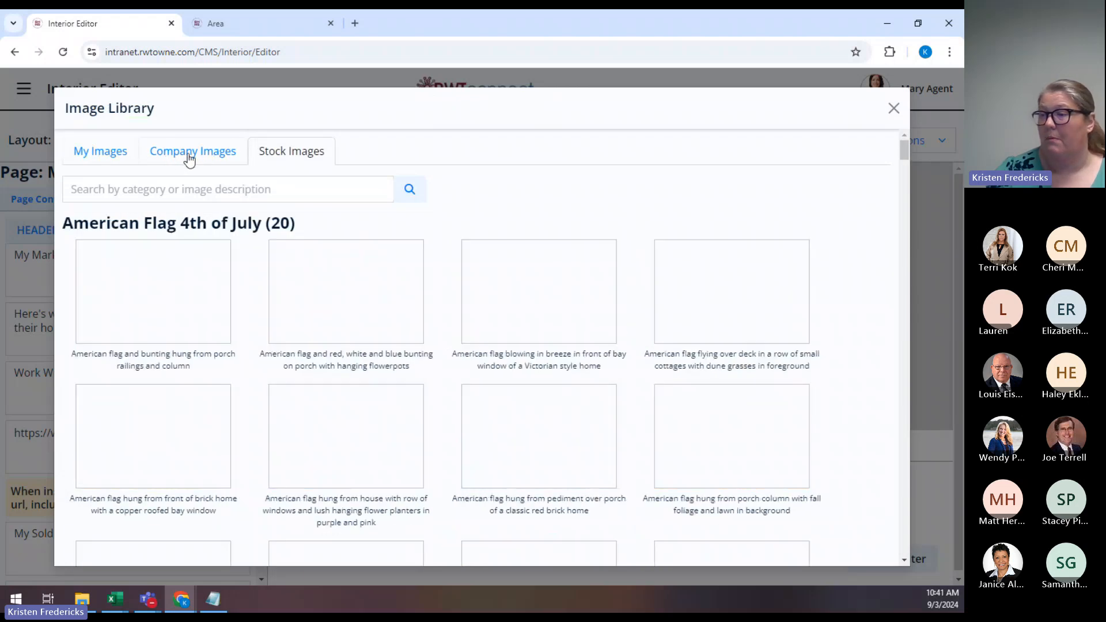
scroll(713, 313, "down", 10)
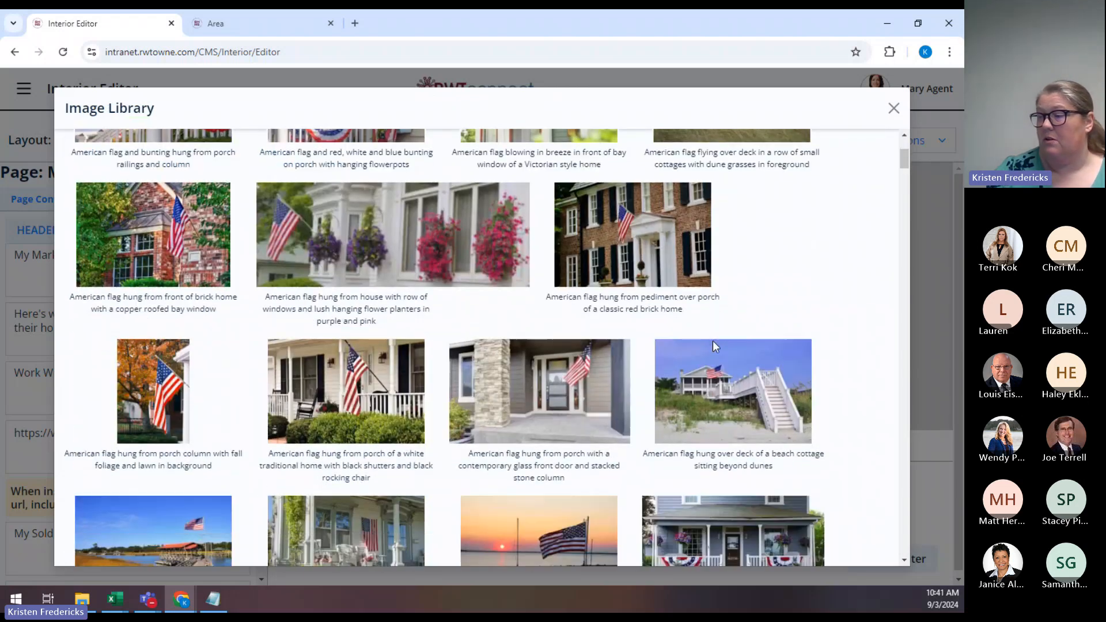
scroll(713, 340, "down", 6)
scroll(714, 346, "down", 15)
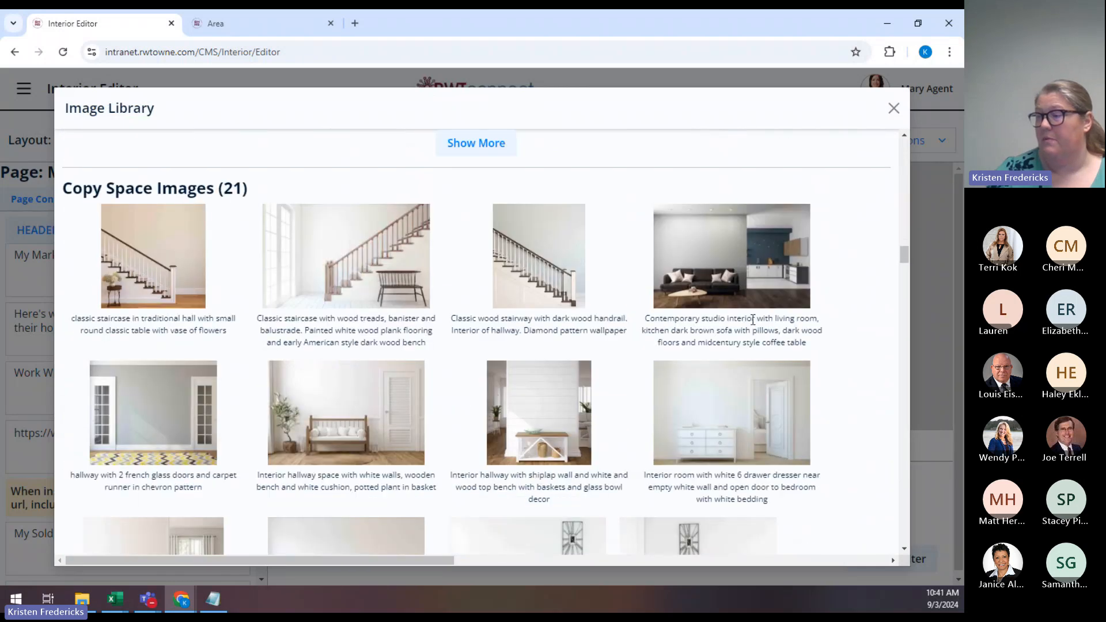
left_click(342, 427)
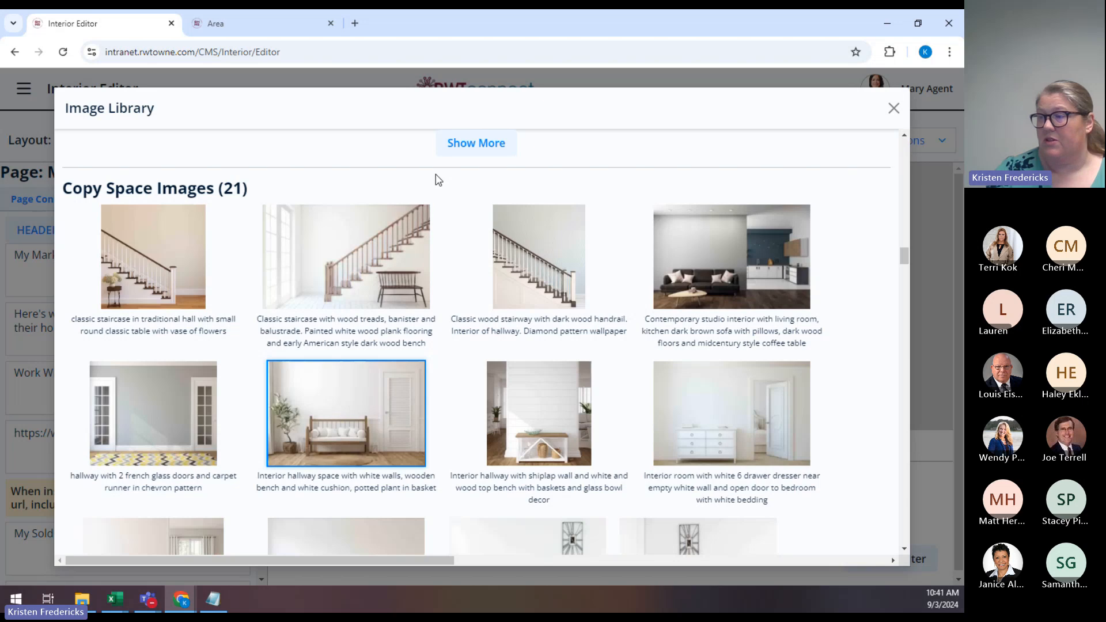
scroll(867, 343, "down", 20)
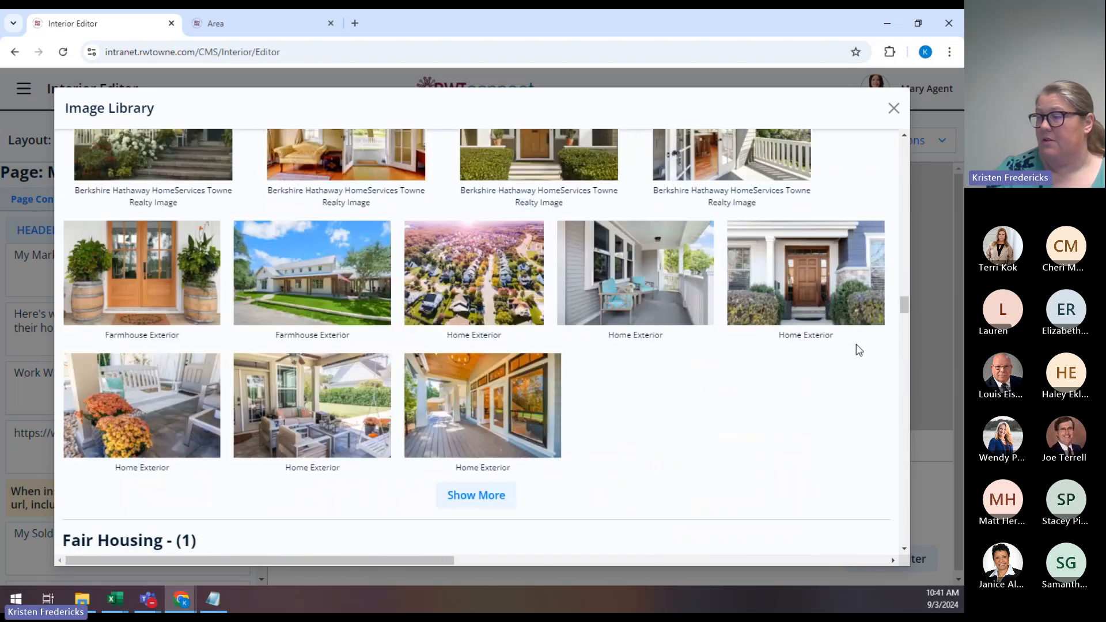
left_click_drag(902, 309, 907, 144)
left_click(479, 235)
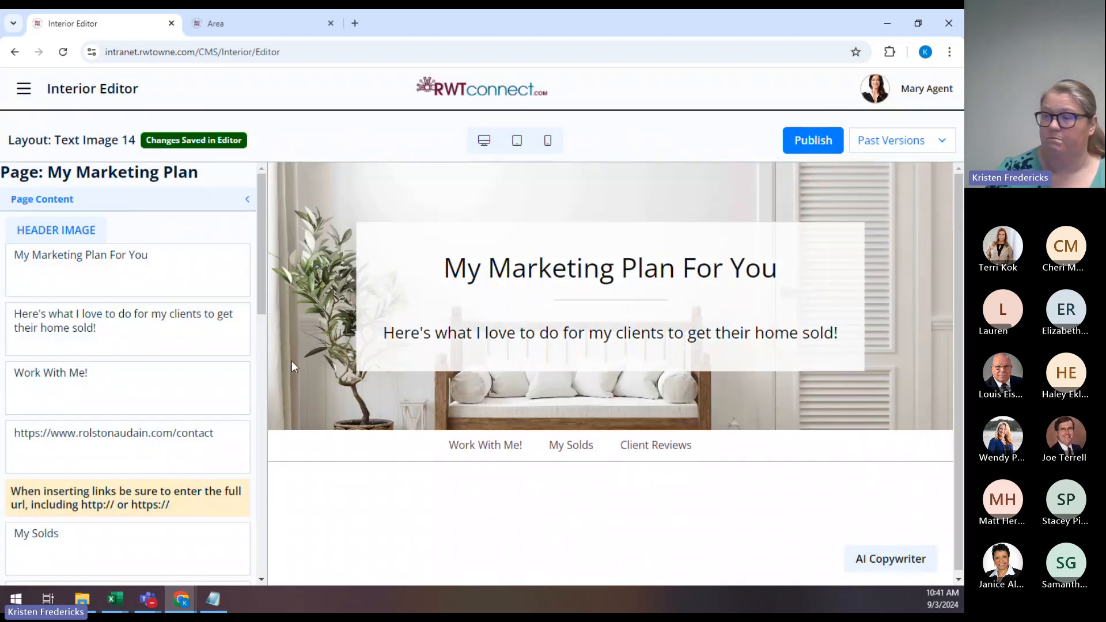
Open the Advanced Editor for the empty body text field in Page Content.
scroll(115, 421, "down", 10)
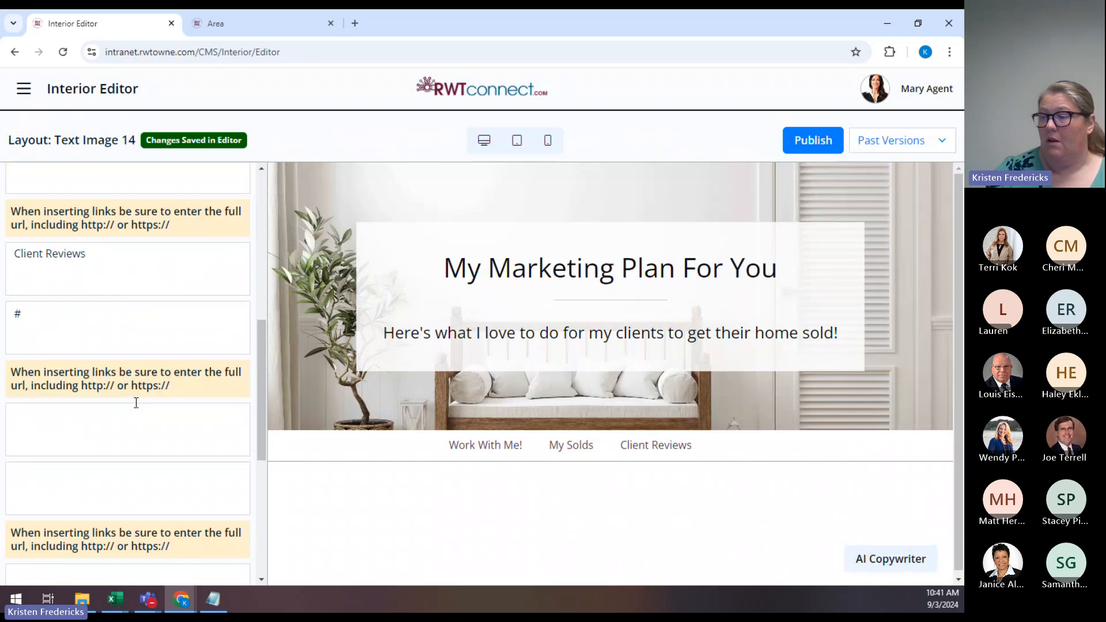
scroll(140, 403, "down", 3)
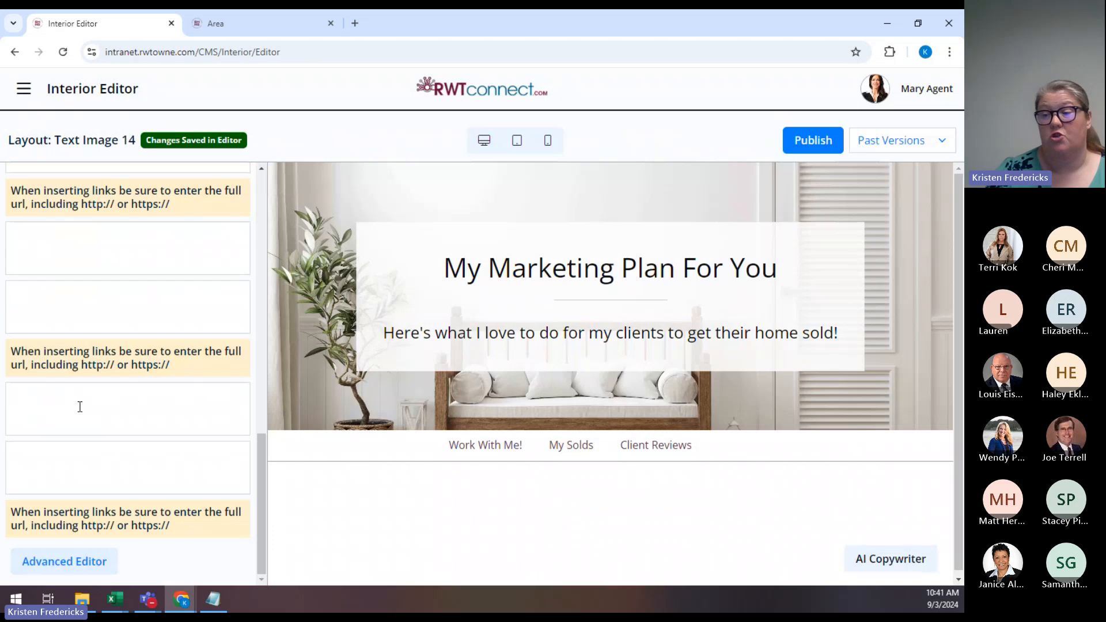
left_click(25, 393)
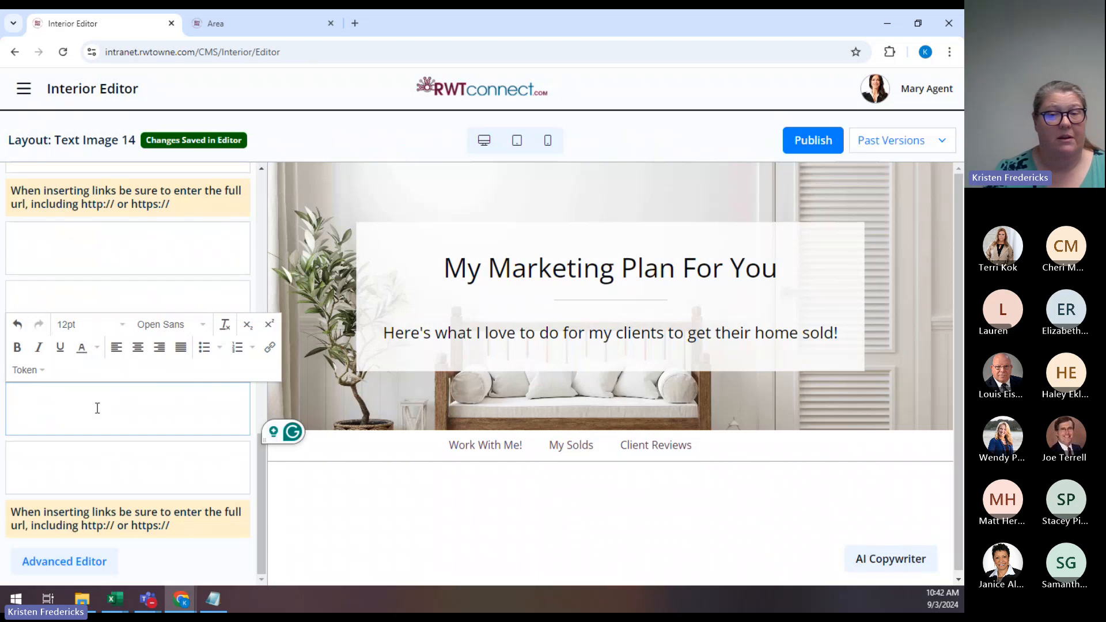
left_click(67, 562)
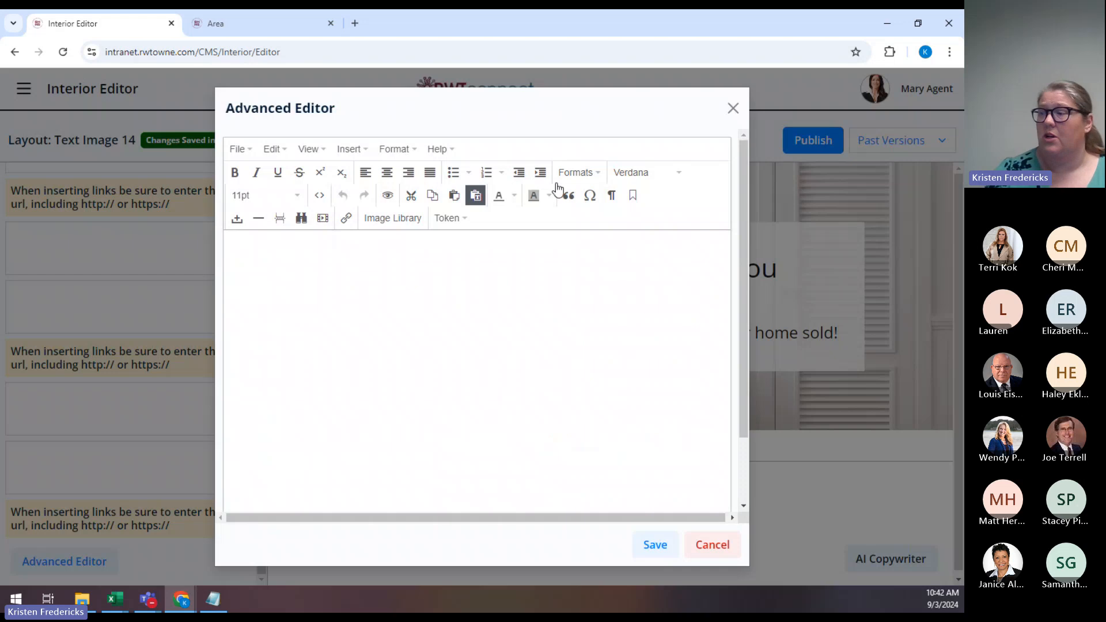
left_click(663, 180)
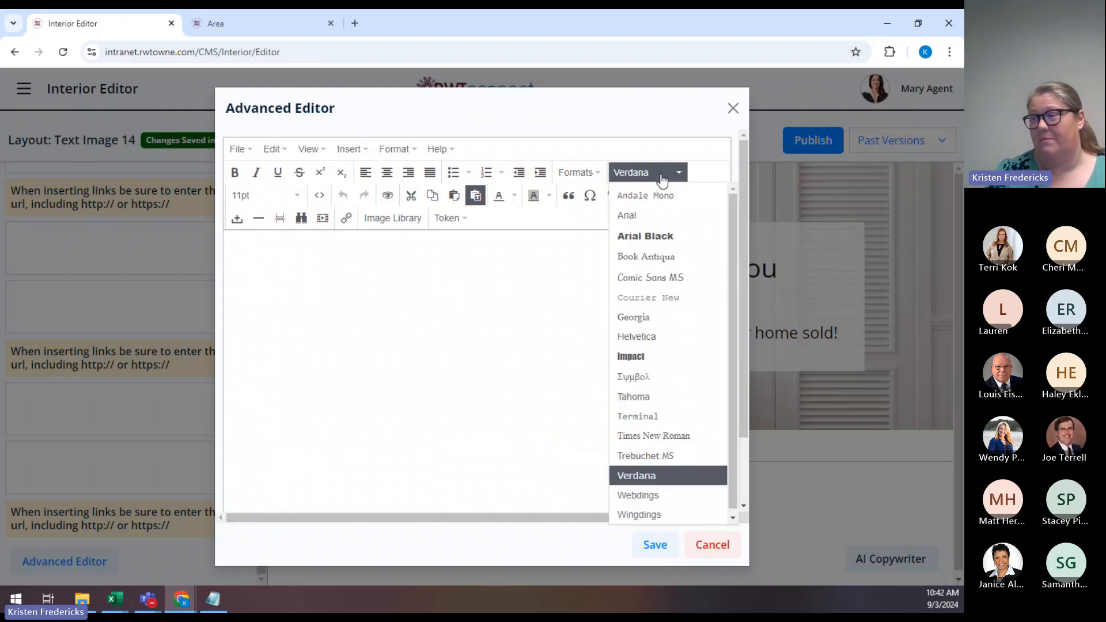
left_click(663, 180)
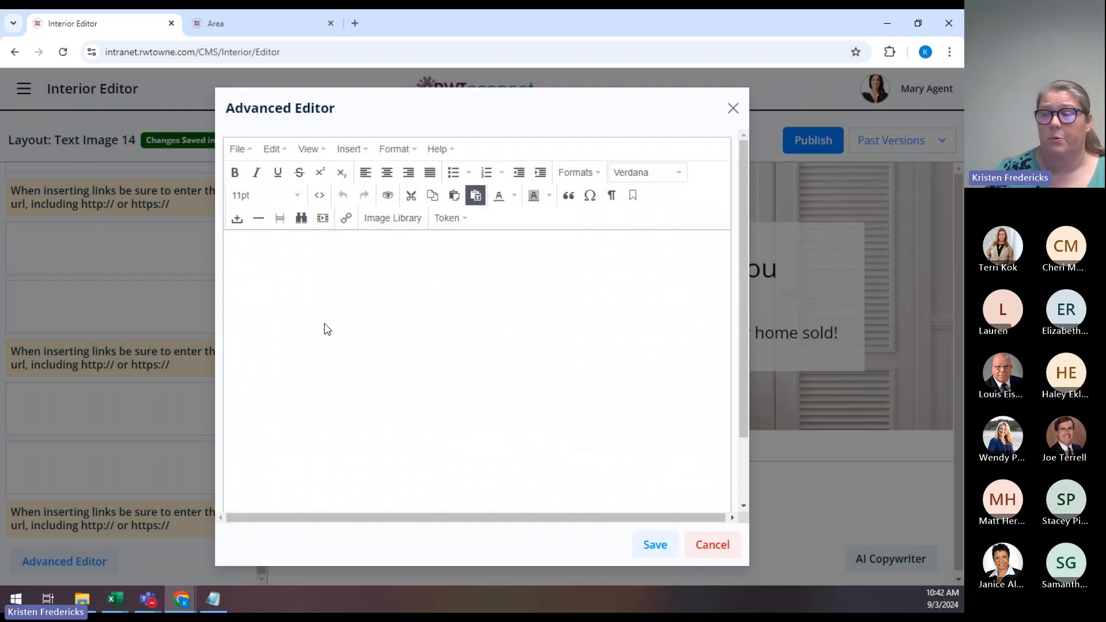
left_click(319, 197)
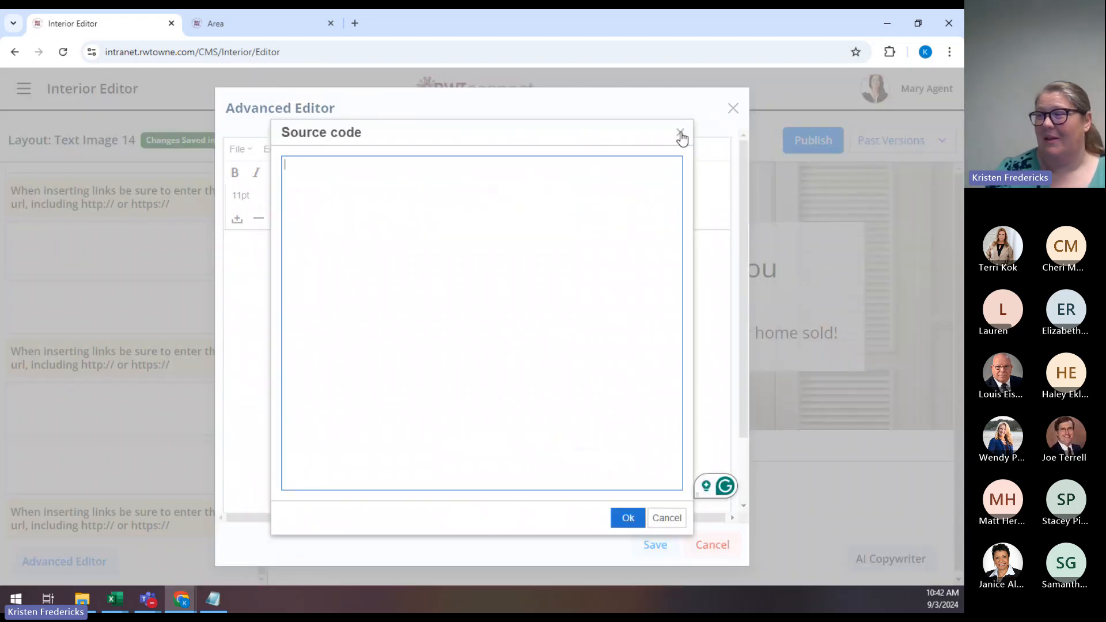
left_click(681, 133)
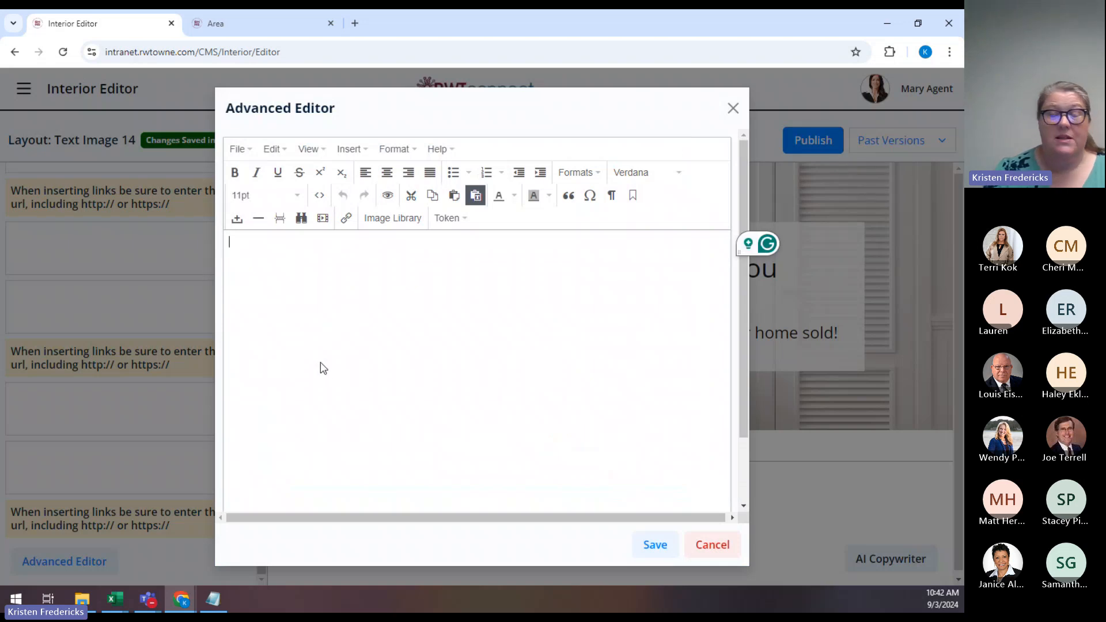
left_click(218, 605)
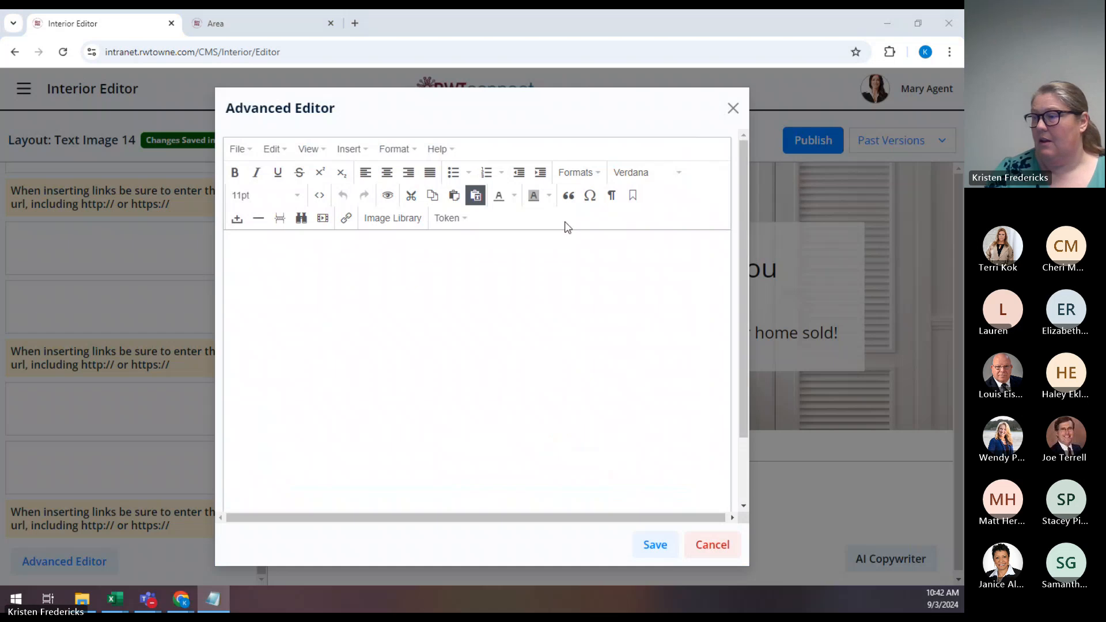
left_click(459, 261)
Paste the marketing text and make the title 'How I Market a New Listing' bold at 14pt.
key("ctrl+v")
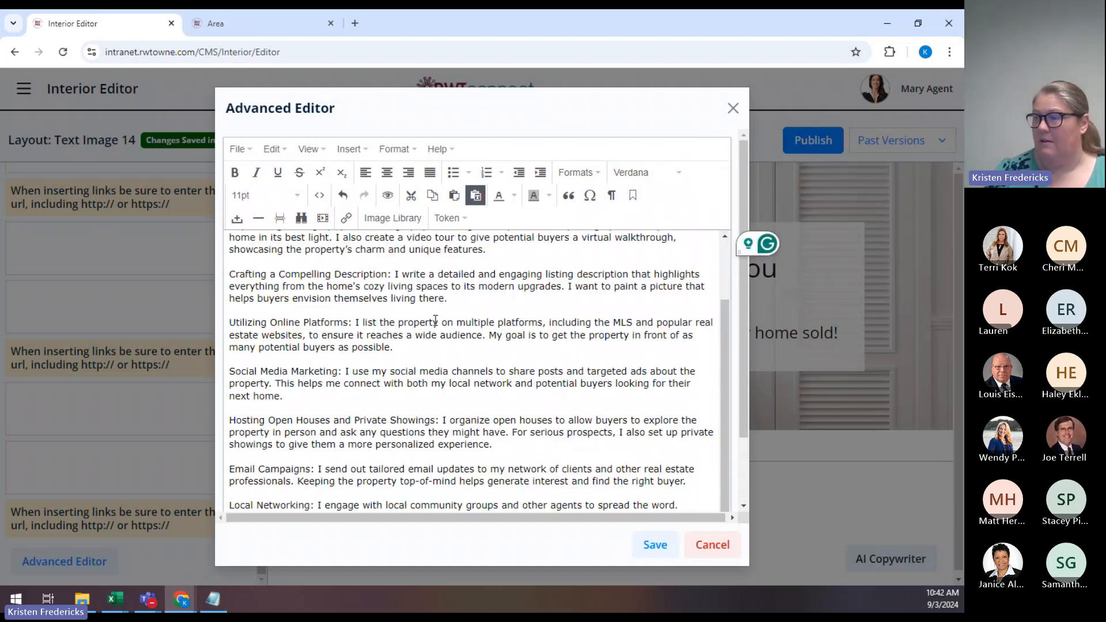
scroll(480, 378, "up", 2)
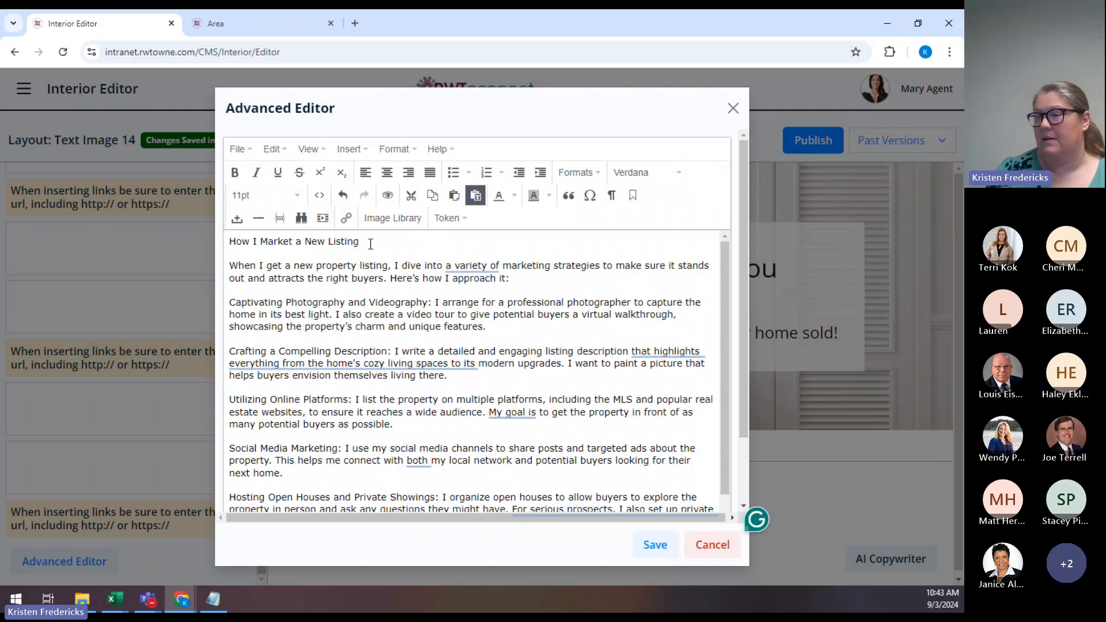
left_click_drag(371, 244, 189, 277)
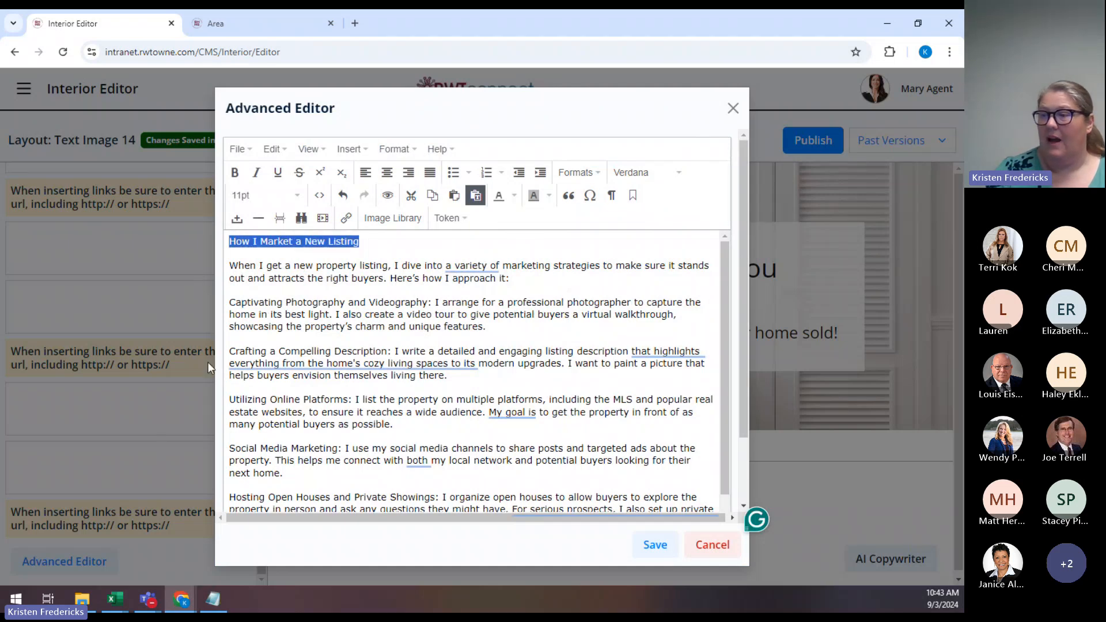
left_click(234, 172)
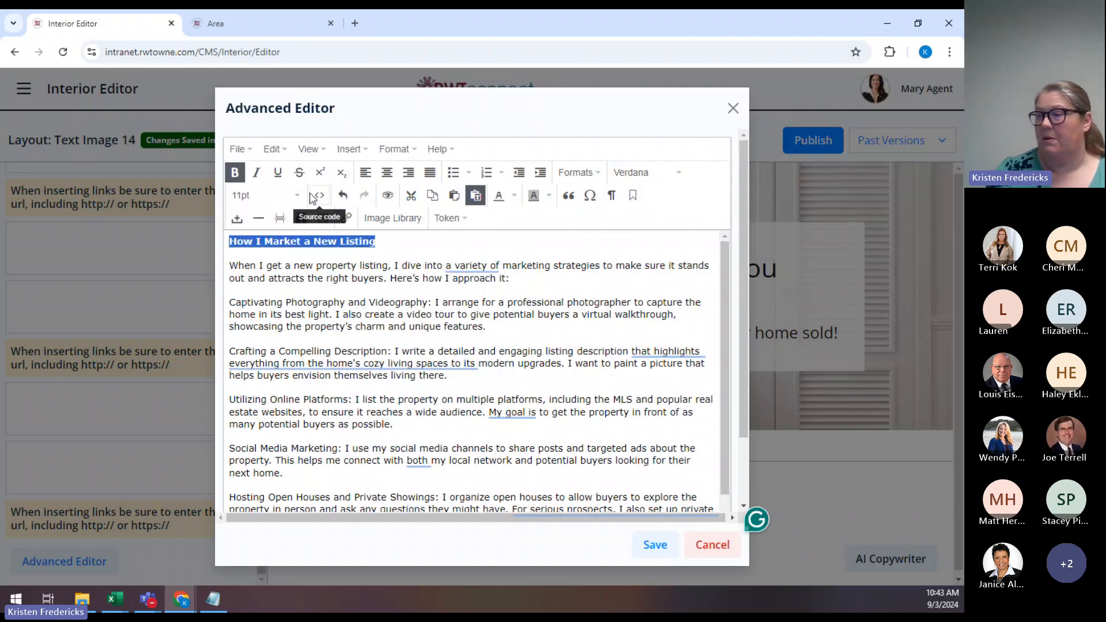
left_click(291, 196)
left_click(276, 277)
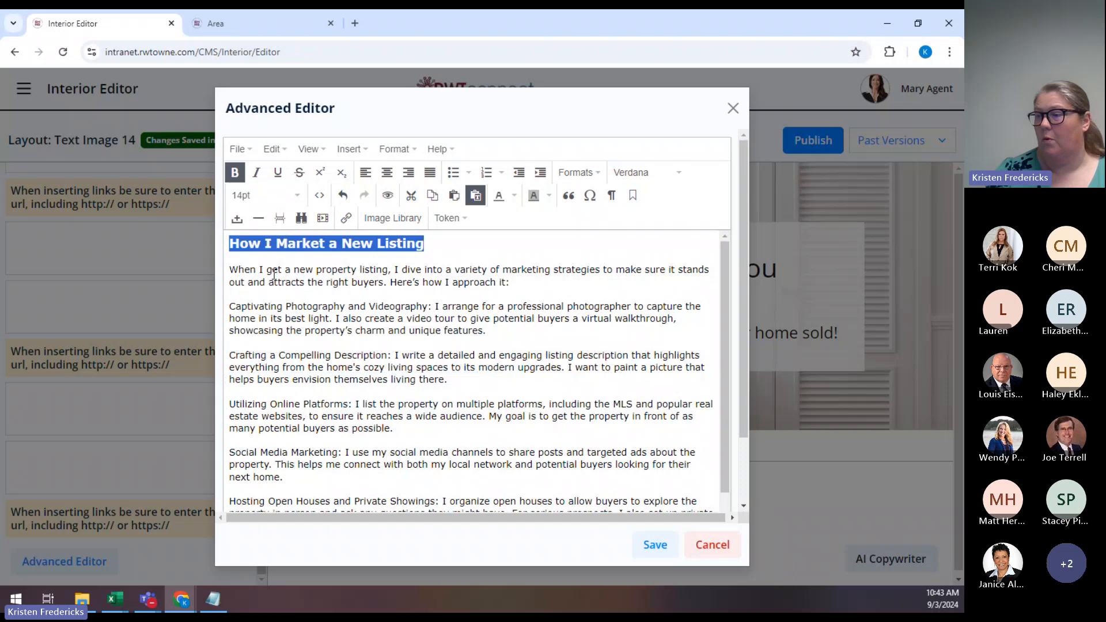
left_click(438, 296)
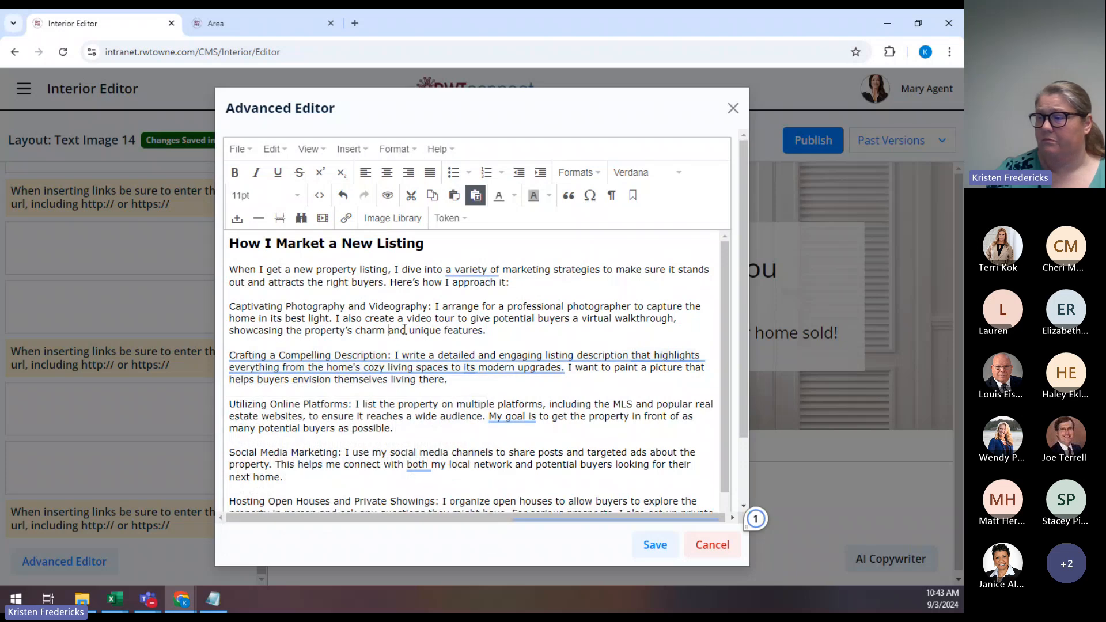
Bold the lead-ins Captivating Photography and Videography, Crafting a Compelling Description, Utilizing Online Platforms, Social Media Marketing.
left_click_drag(433, 306, 230, 311)
left_click(235, 173)
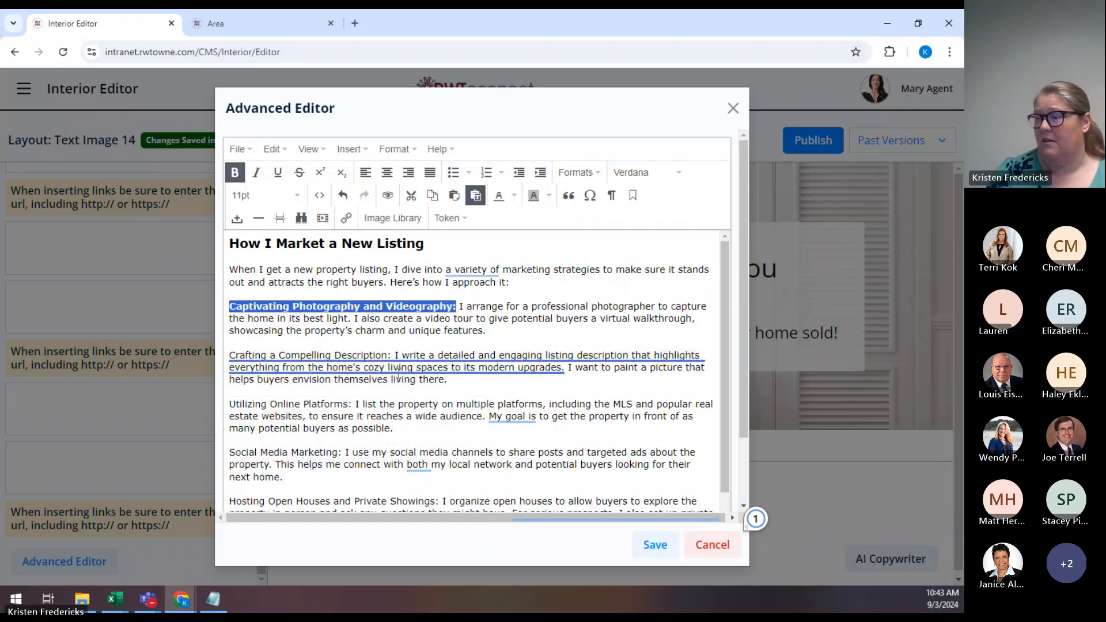
scroll(405, 305, "down", 2)
left_click_drag(392, 289, 221, 289)
left_click(234, 173)
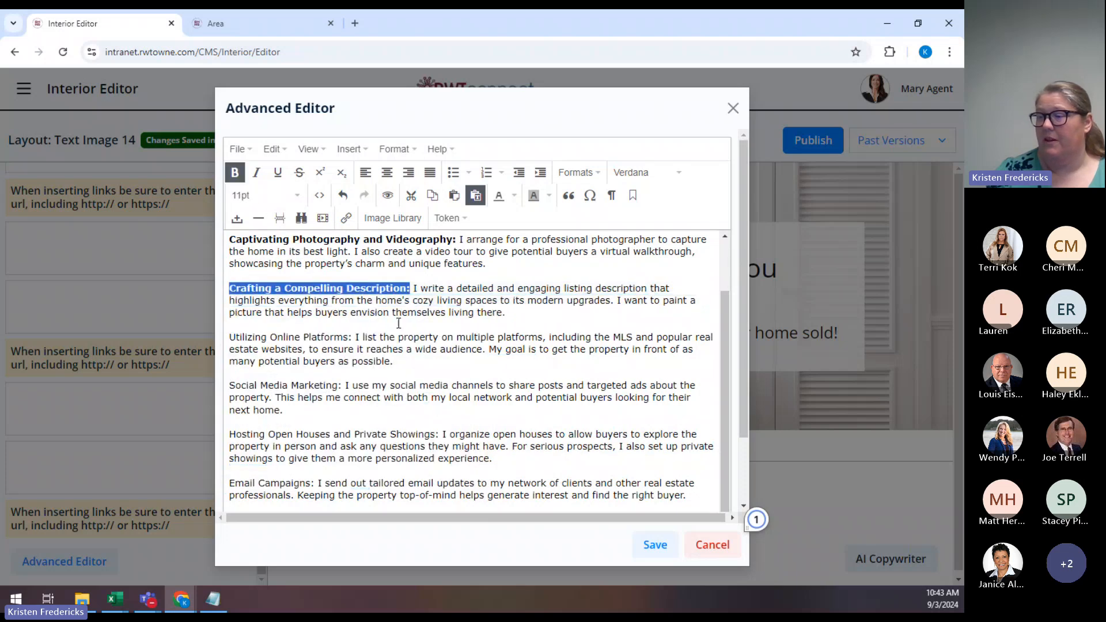
scroll(392, 316, "down", 1)
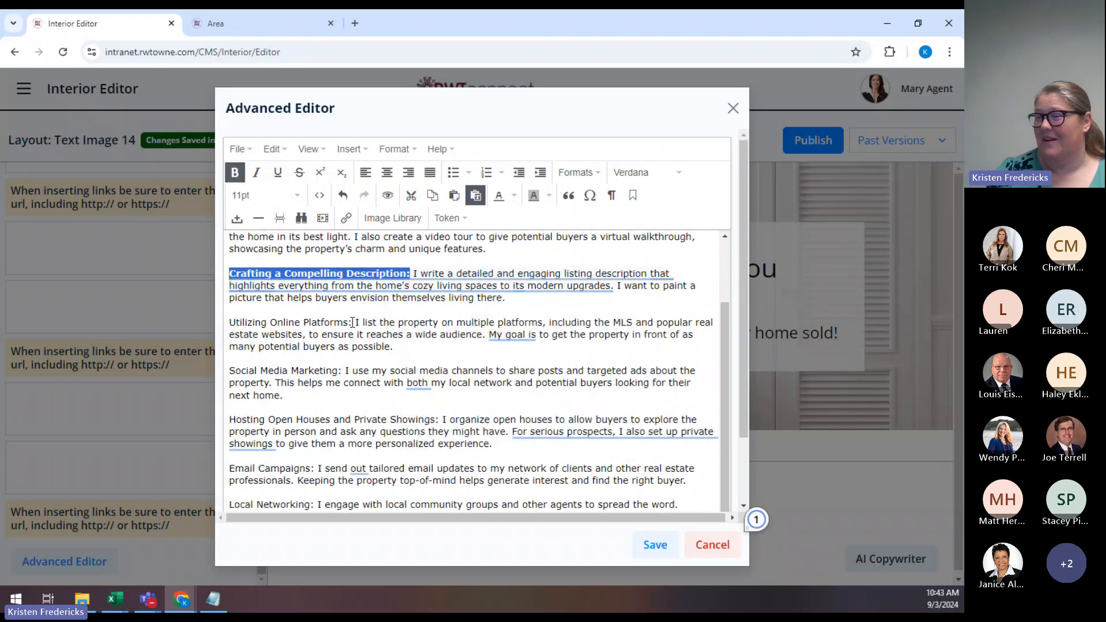
left_click_drag(353, 323, 228, 323)
left_click(236, 173)
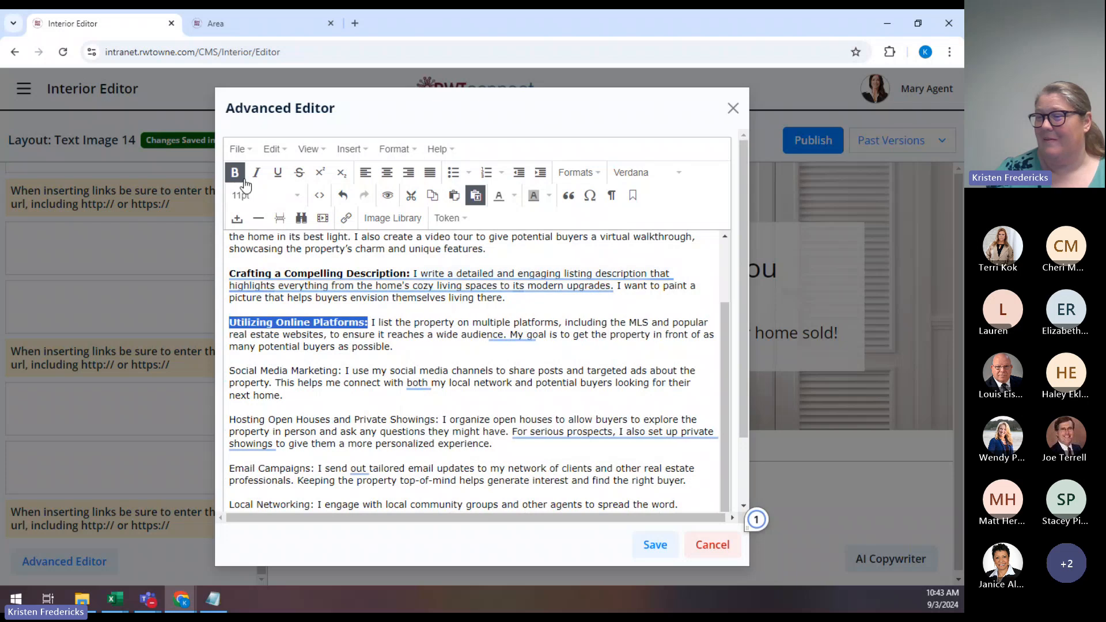
scroll(342, 290, "down", 3)
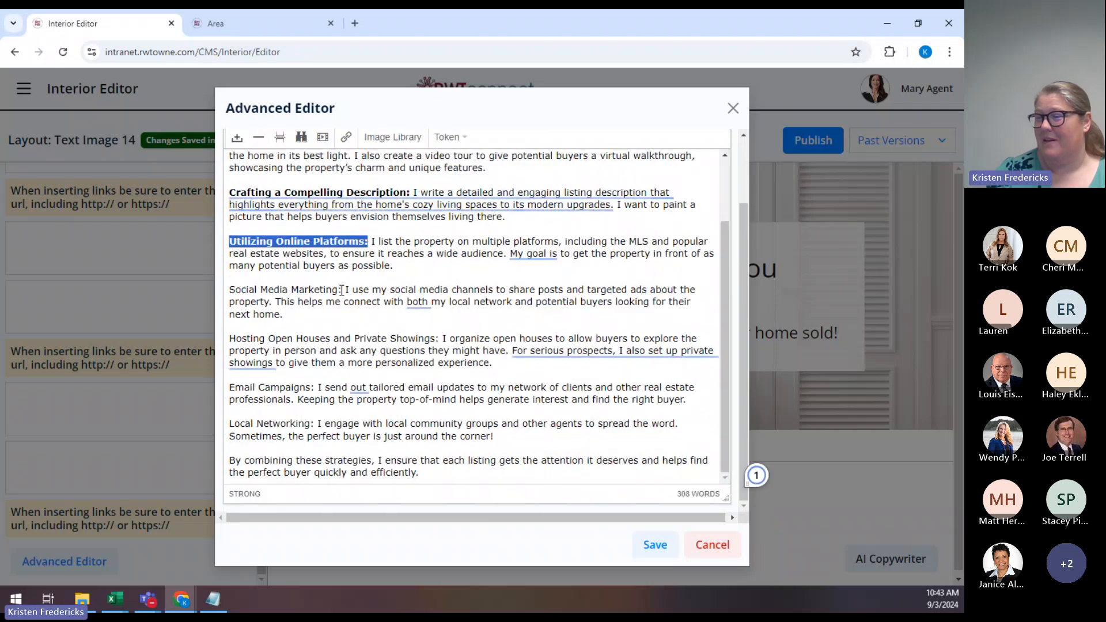
left_click_drag(342, 290, 226, 295)
scroll(249, 144, "up", 3)
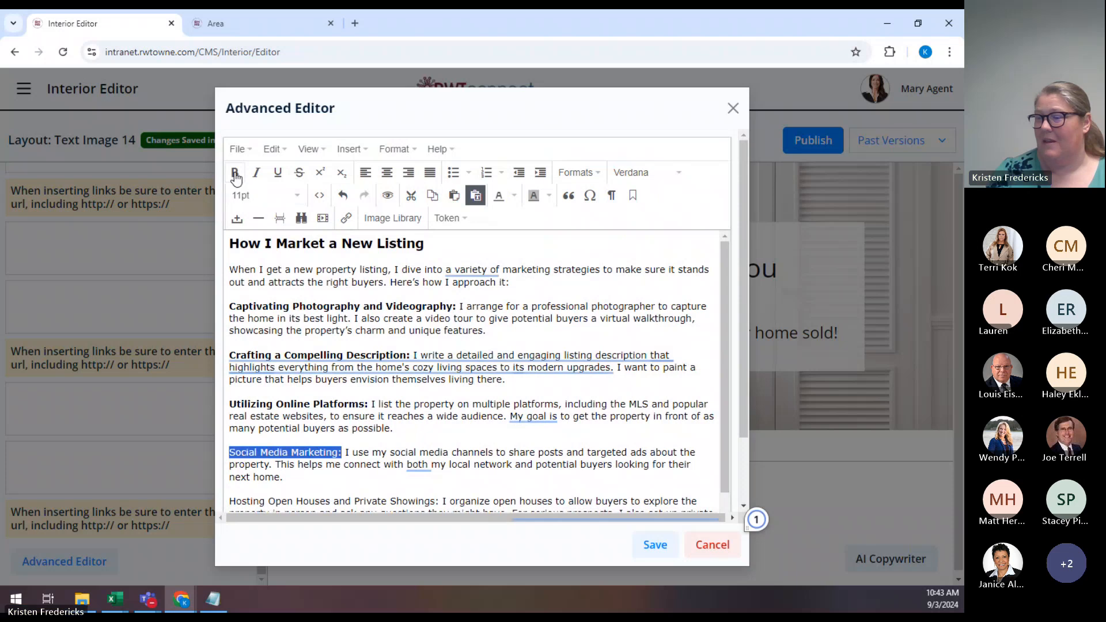
left_click(234, 172)
scroll(347, 415, "down", 3)
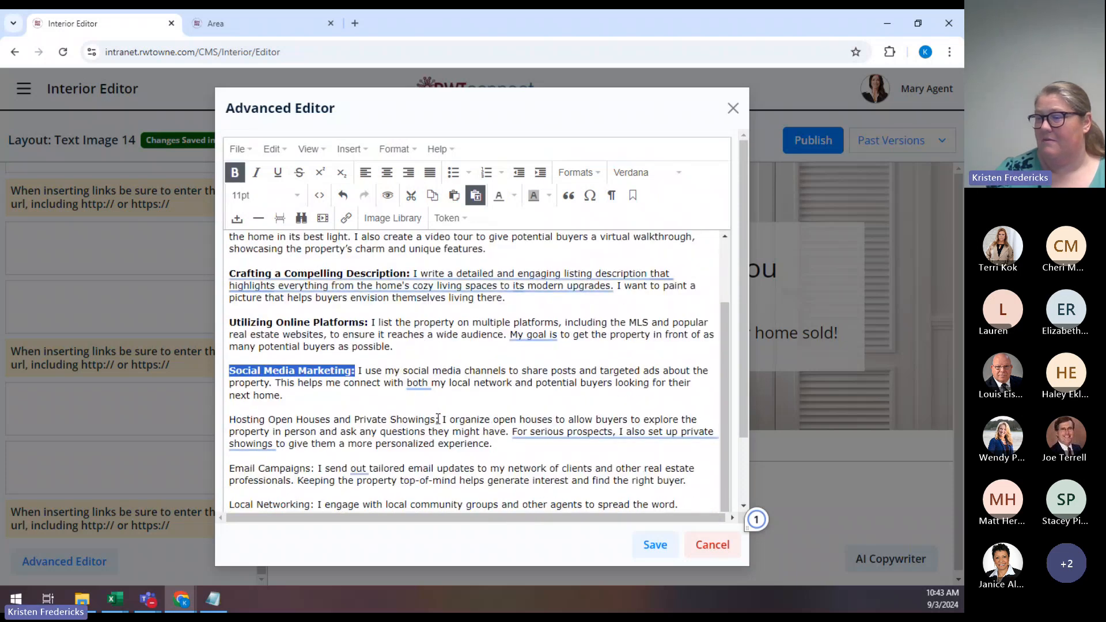
scroll(437, 419, "down", 3)
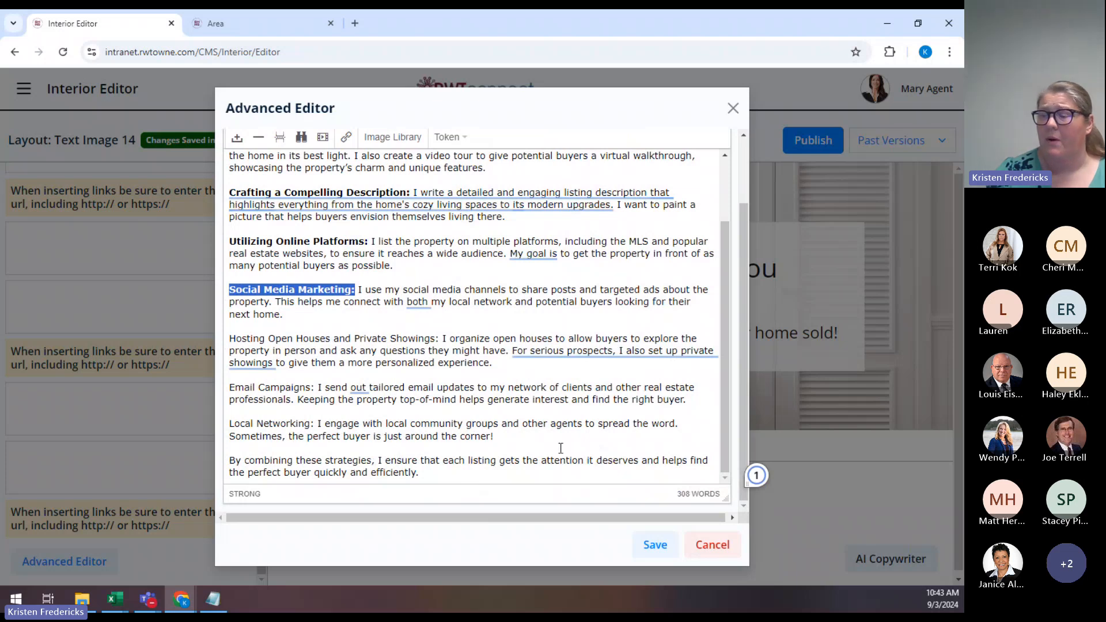
Select the first two strategy paragraphs to prepare them for bulleting.
left_click_drag(499, 437, 213, 172)
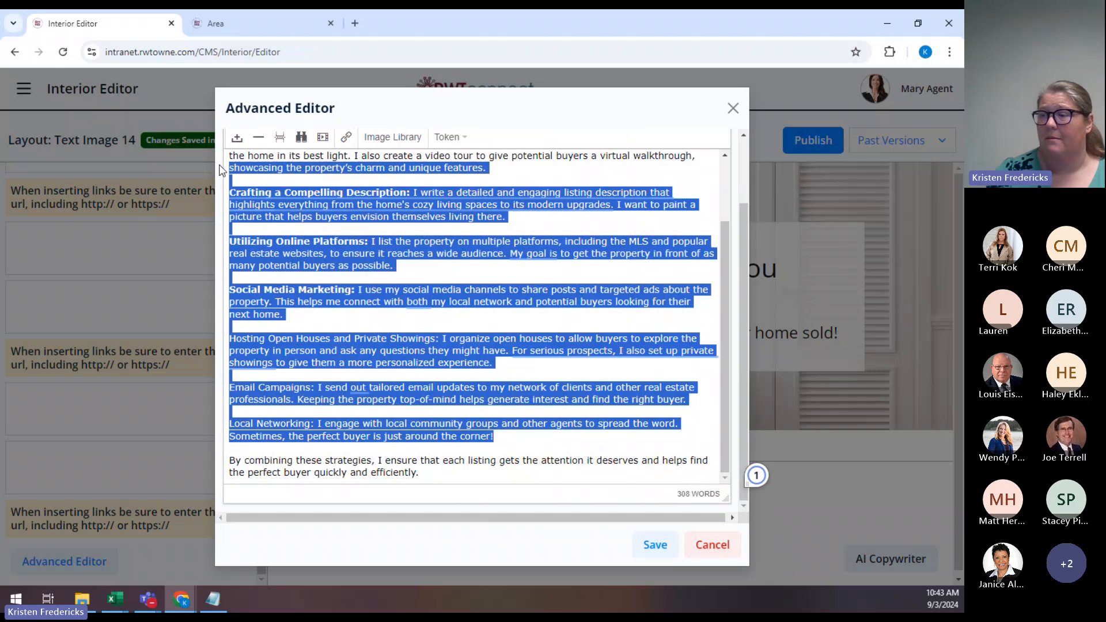
scroll(308, 239, "up", 2)
left_click(461, 317)
scroll(426, 319, "up", 2)
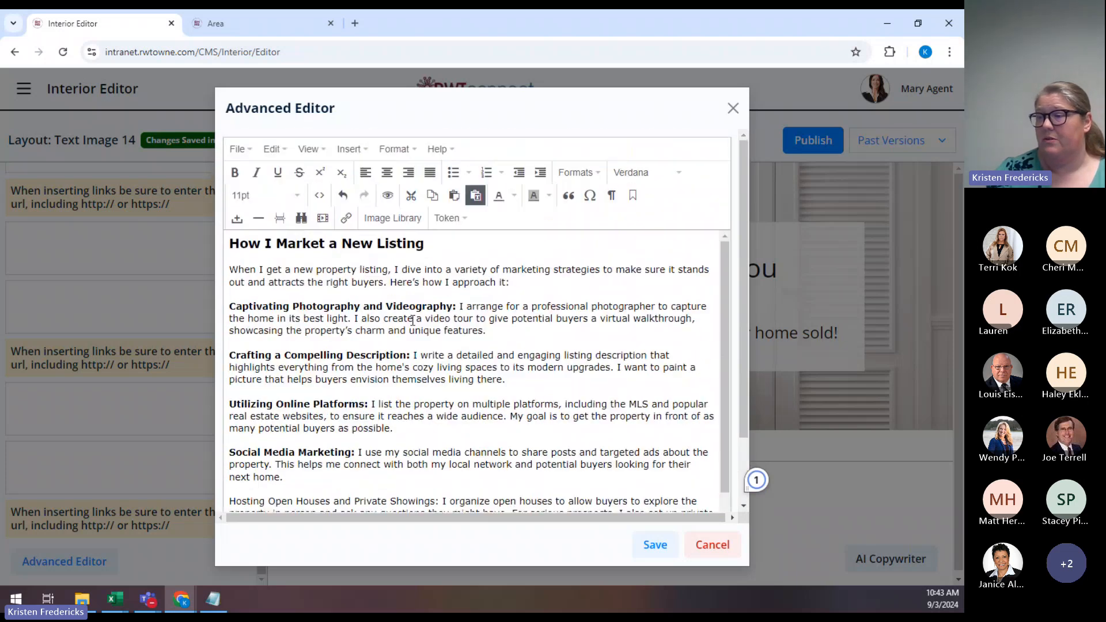
left_click_drag(229, 306, 526, 385)
left_click(512, 380)
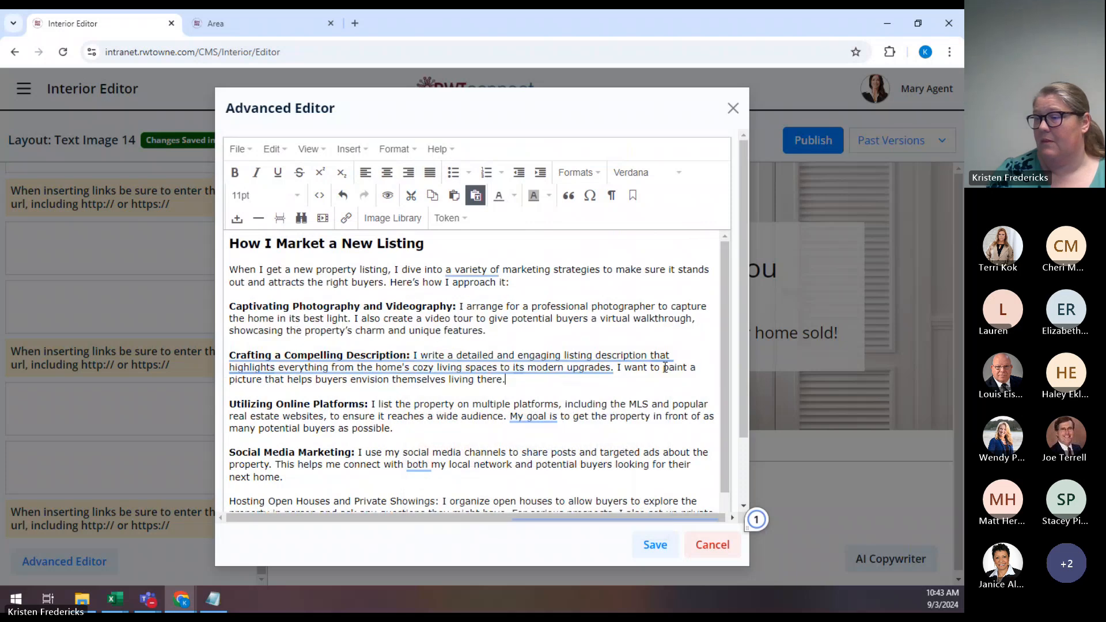
left_click_drag(512, 380, 228, 307)
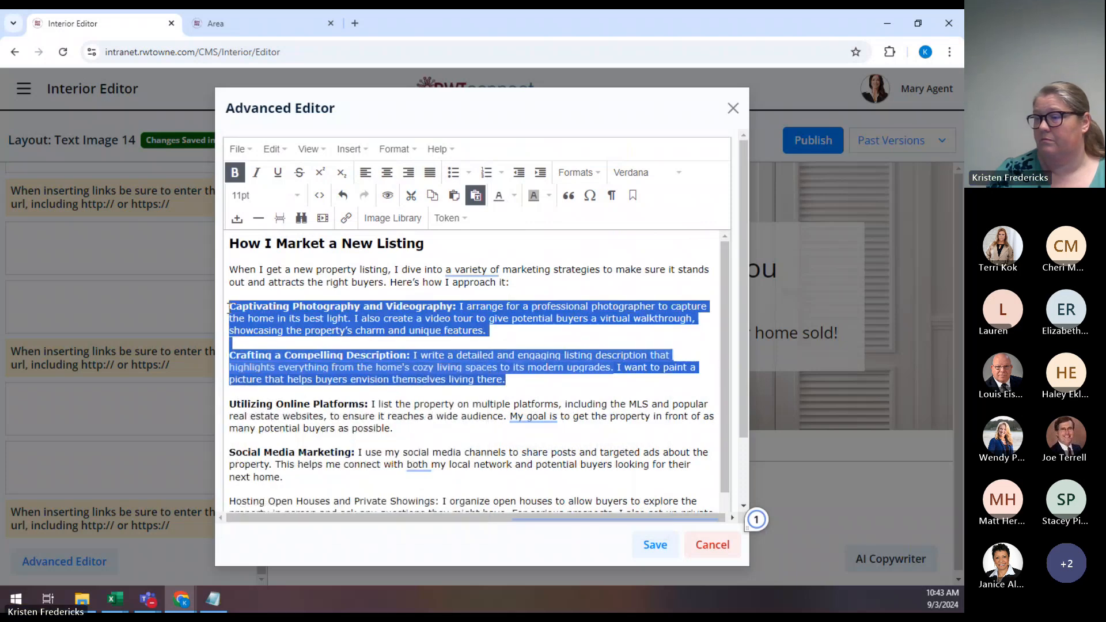
Bullet the two strategy paragraphs and add an empty line after the closing 'efficiently.' paragraph.
left_click(453, 172)
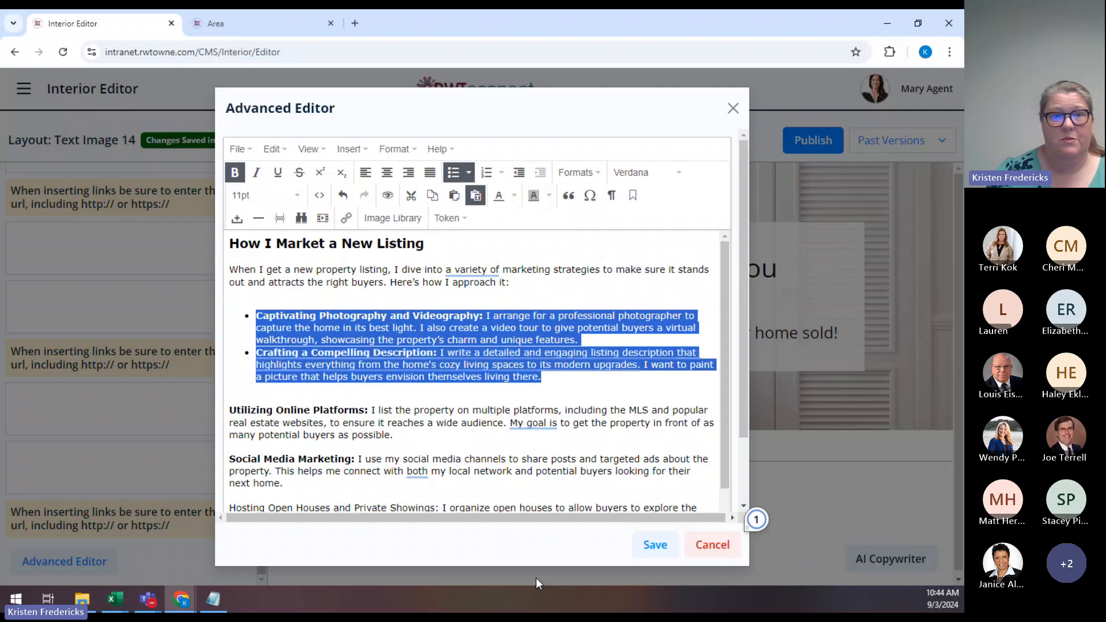
left_click(598, 387)
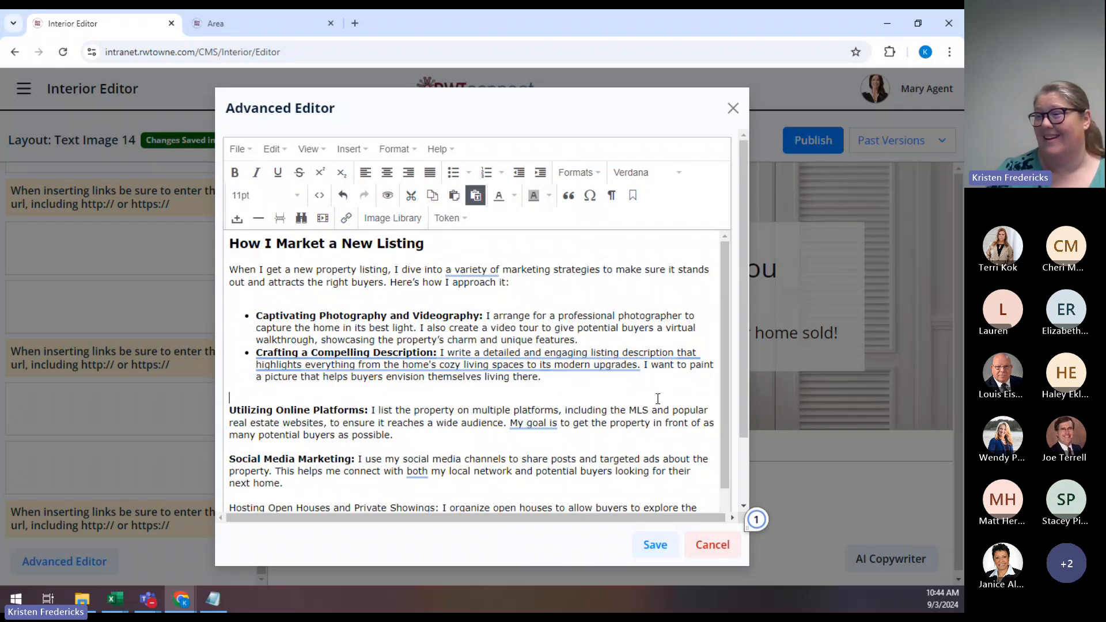
scroll(266, 427, "down", 3)
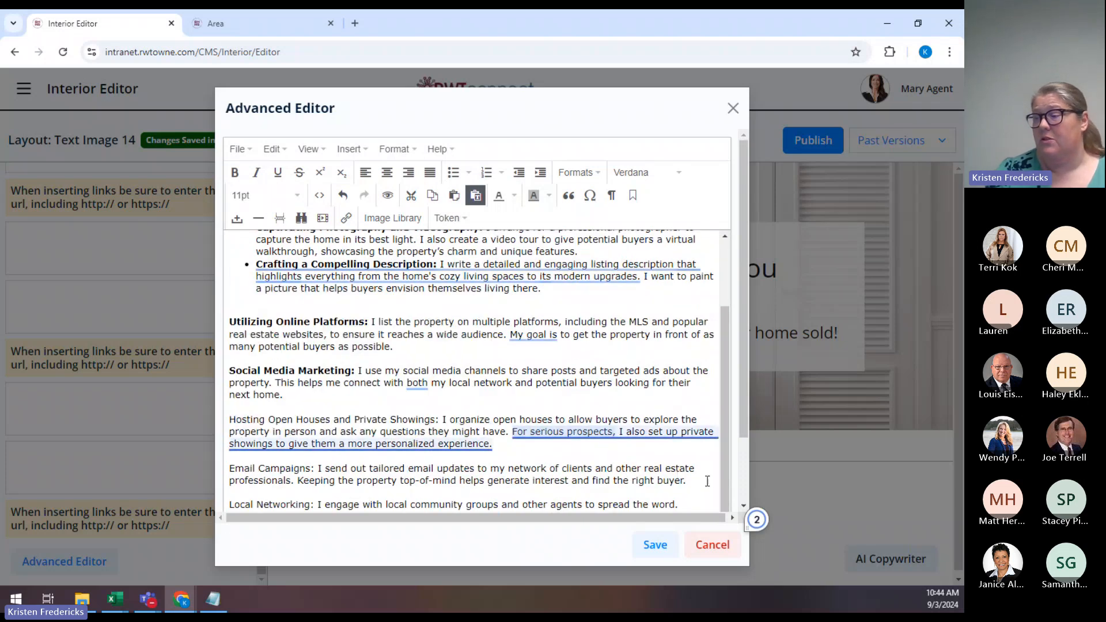
scroll(615, 491, "down", 2)
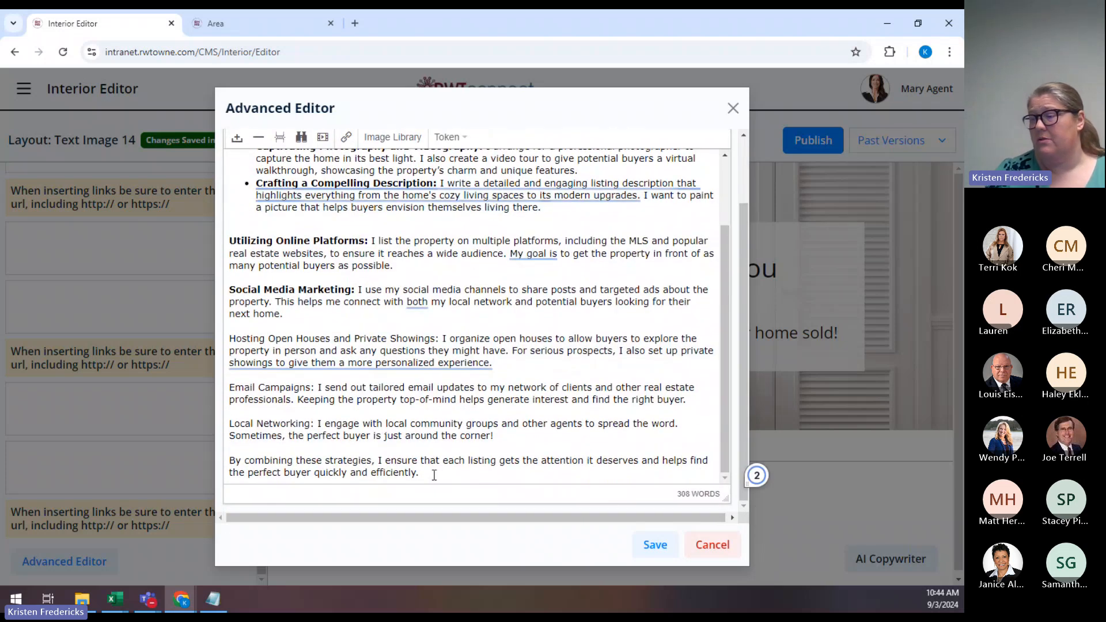
left_click(434, 475)
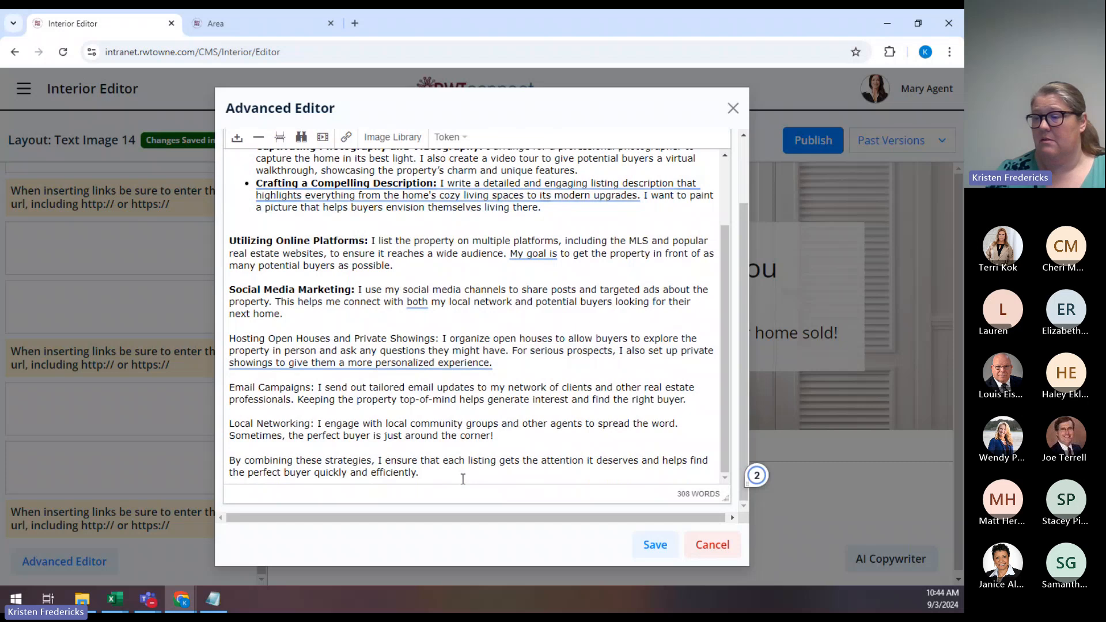
key("Return")
key("Return")
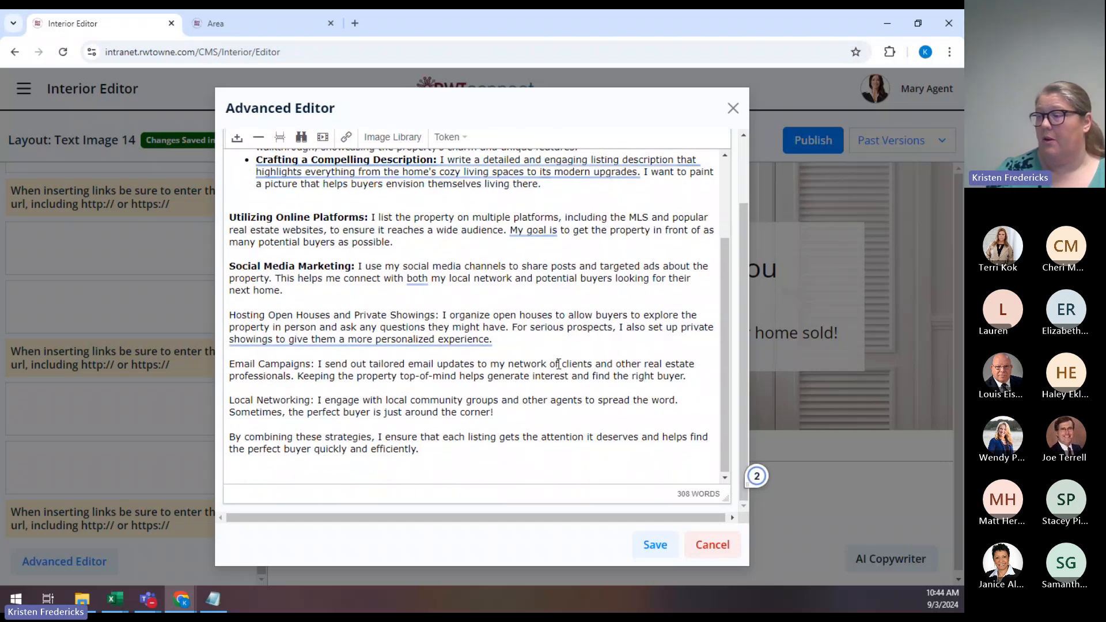
scroll(507, 317, "up", 3)
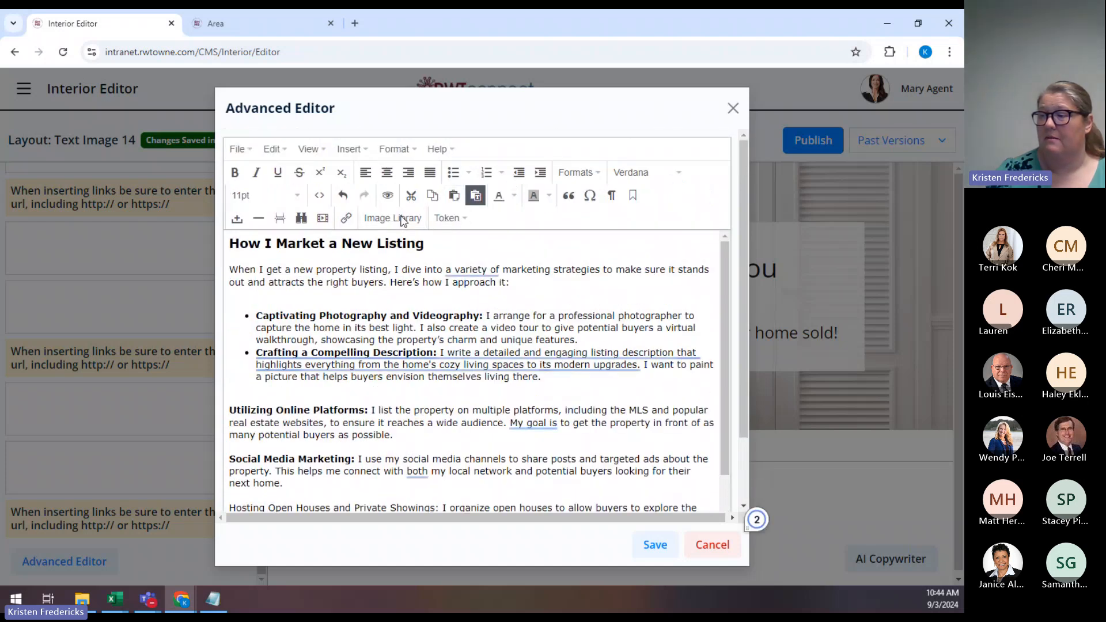
Insert the first American flag porch photo from Company Images below the closing paragraph and shrink it.
left_click(403, 220)
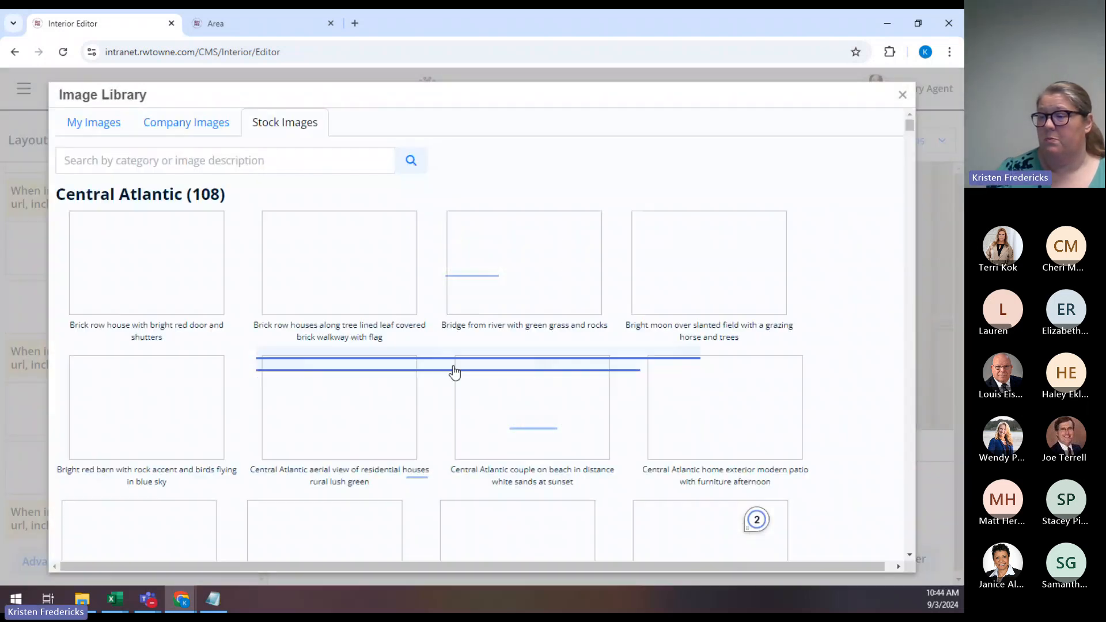
left_click(196, 130)
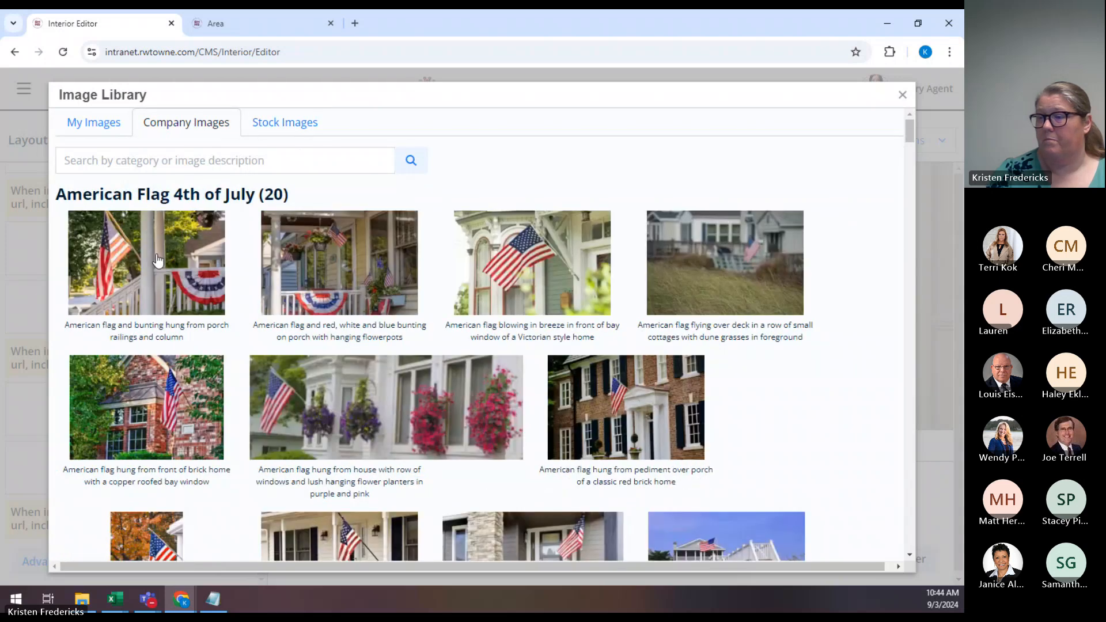
left_click(158, 261)
left_click(445, 202)
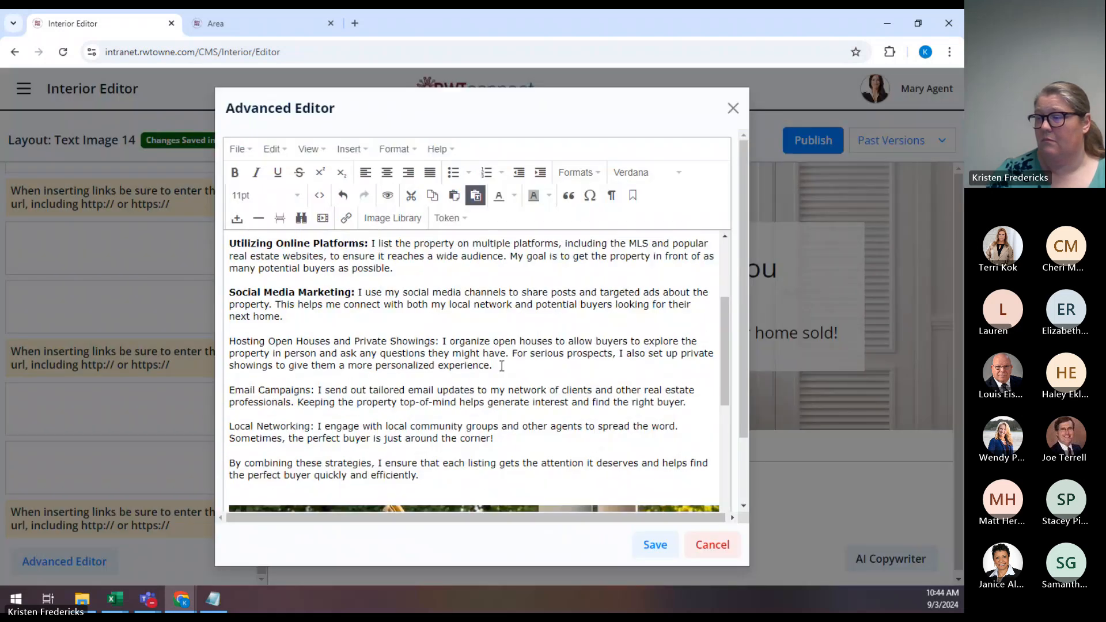
scroll(502, 365, "down", 5)
scroll(548, 412, "up", 5)
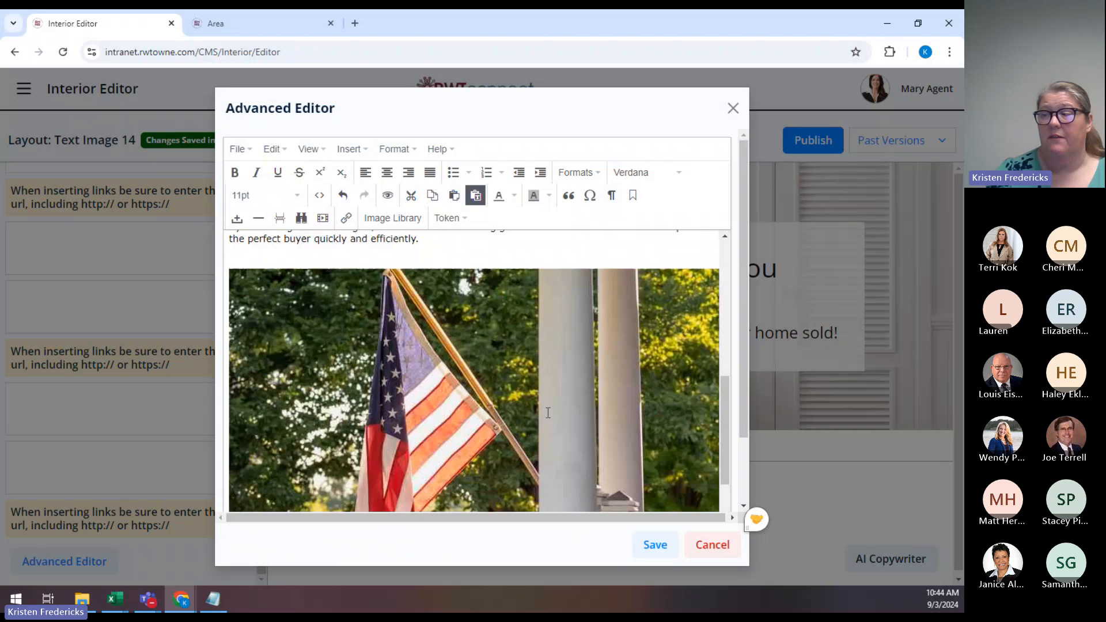
scroll(421, 322, "down", 3)
left_click(421, 322)
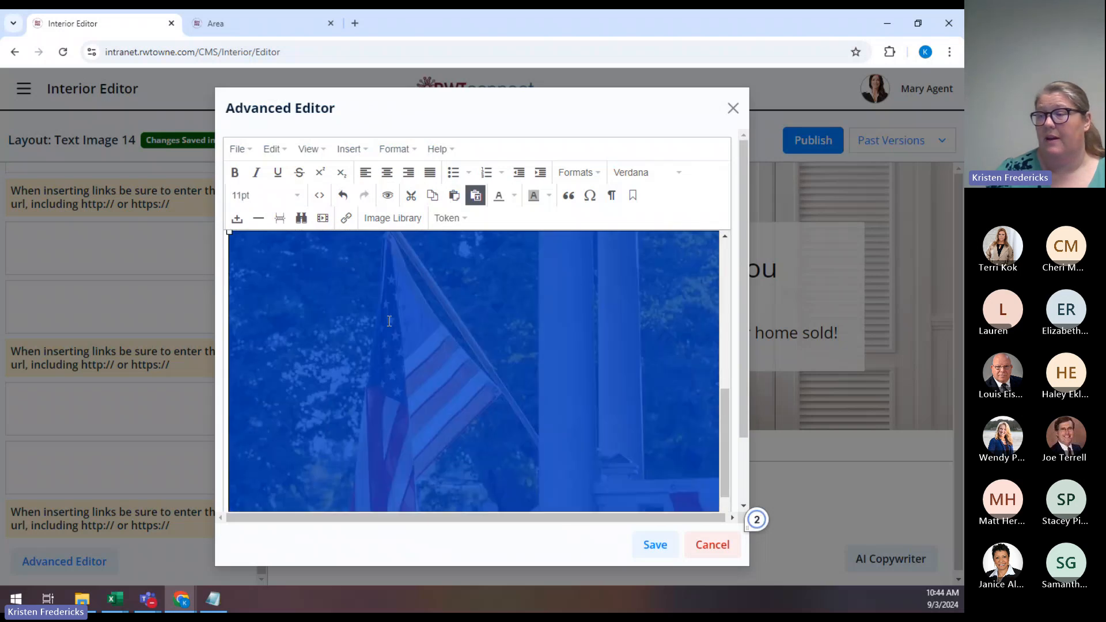
left_click_drag(229, 231, 577, 439)
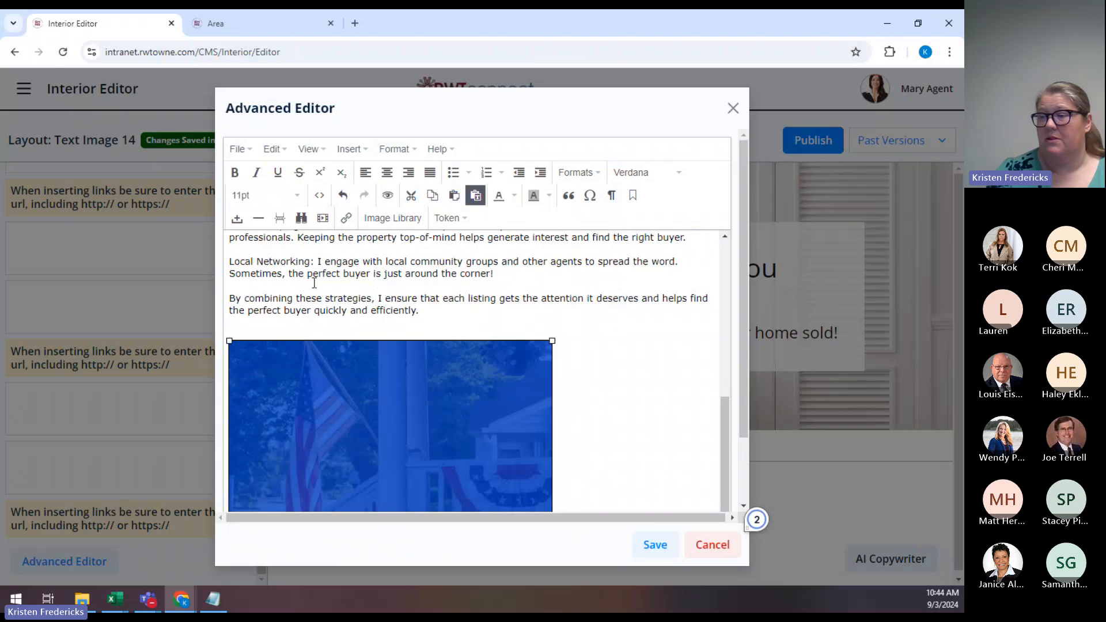
left_click_drag(265, 364, 312, 365)
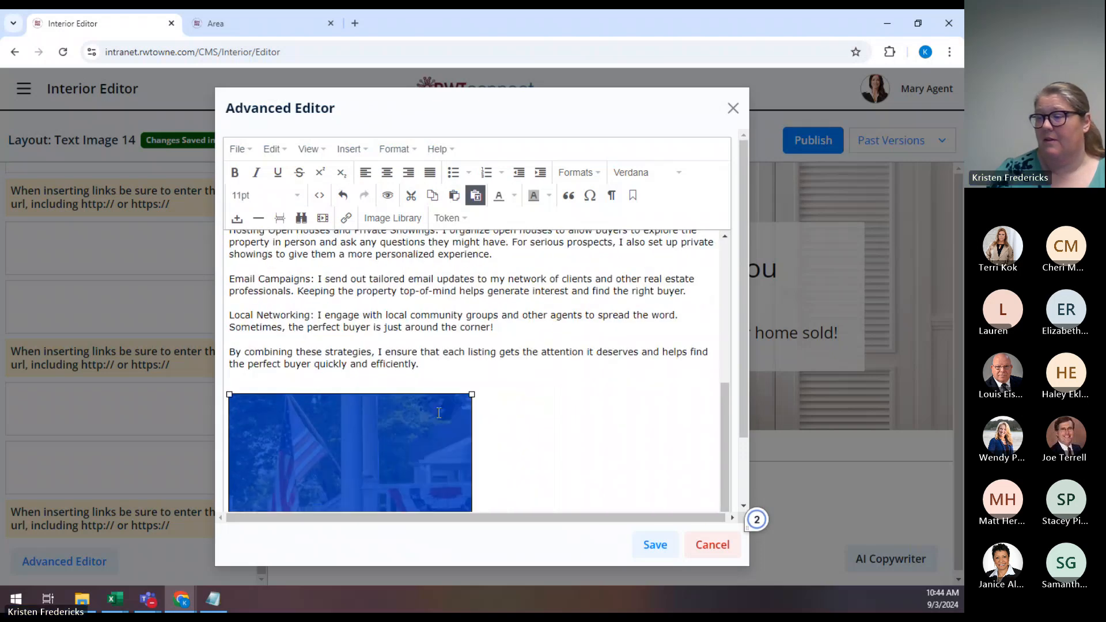
left_click(490, 410)
scroll(494, 408, "down", 2)
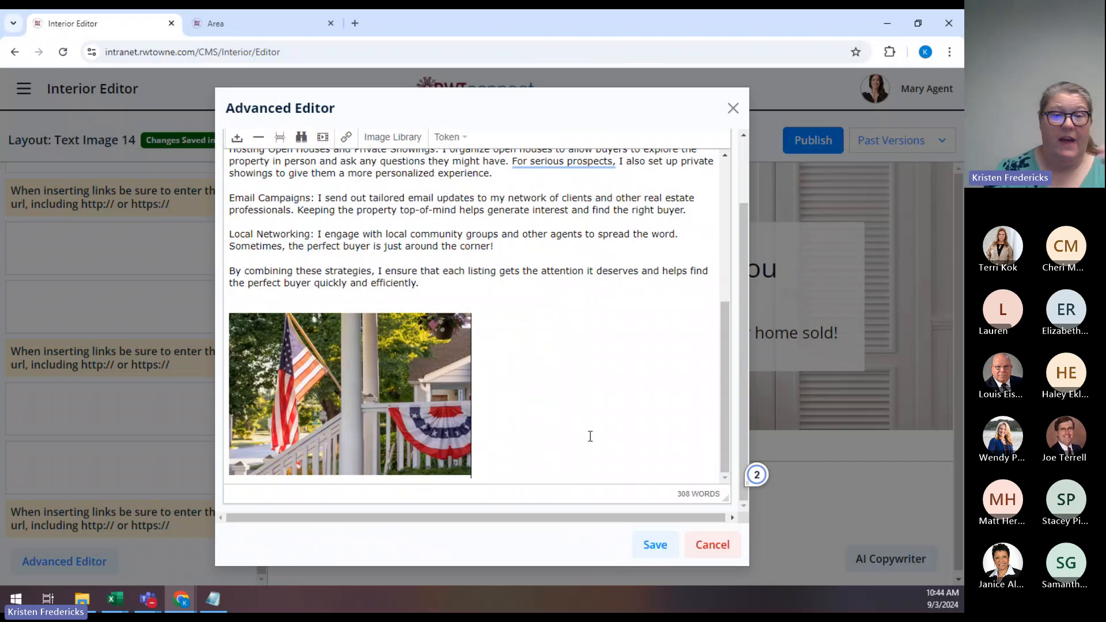
Save the Advanced Editor content and review the bulleted text and flag photo in the preview.
left_click(654, 546)
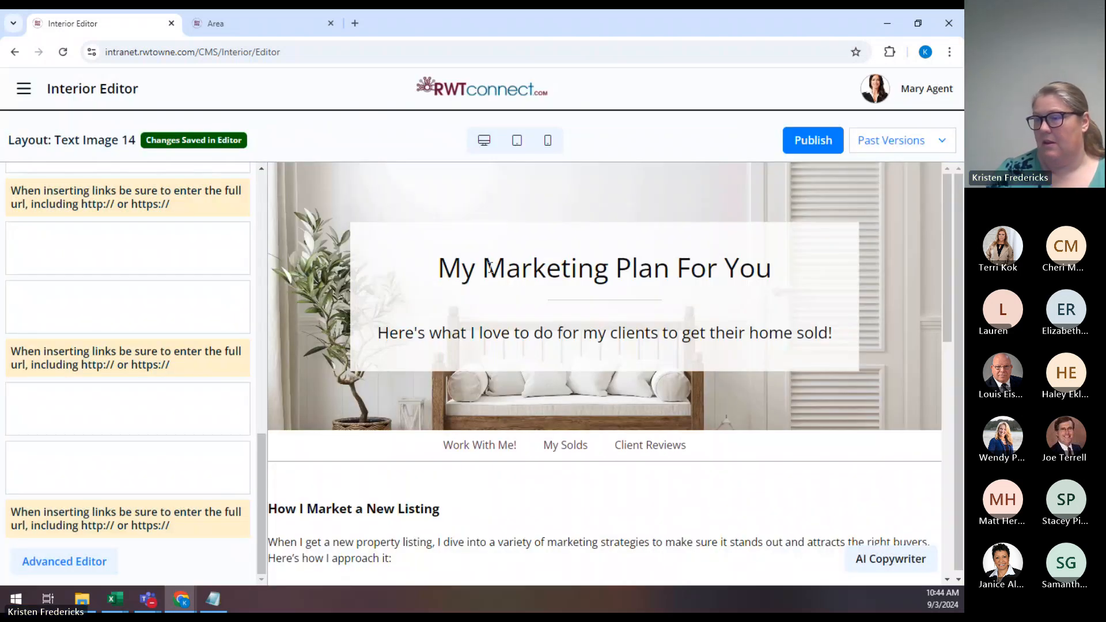
scroll(493, 412, "down", 1)
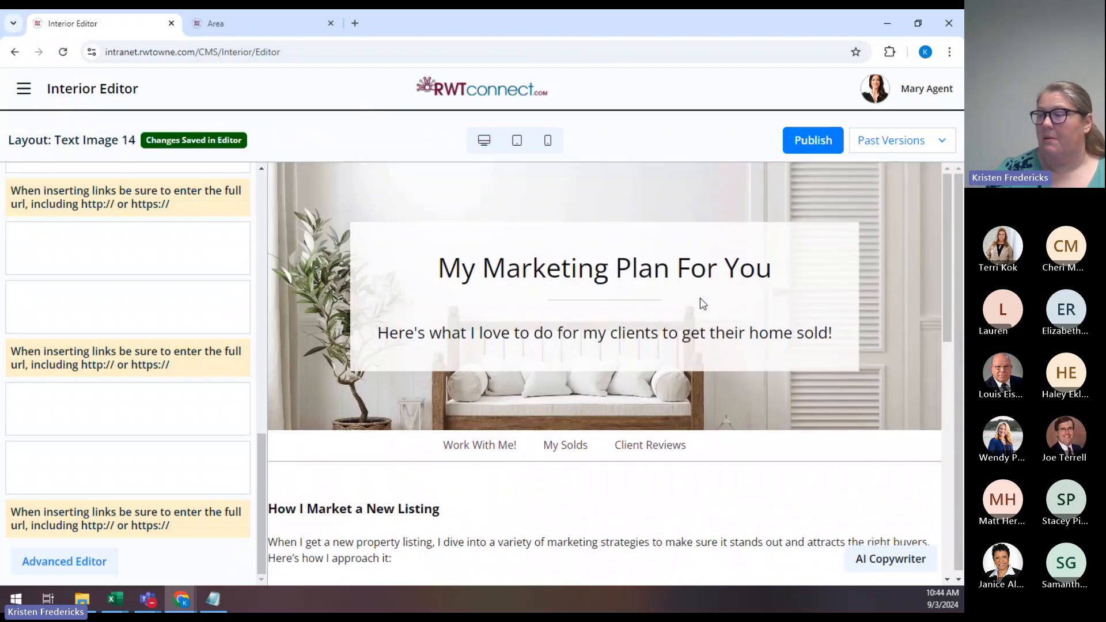
scroll(411, 398, "down", 2)
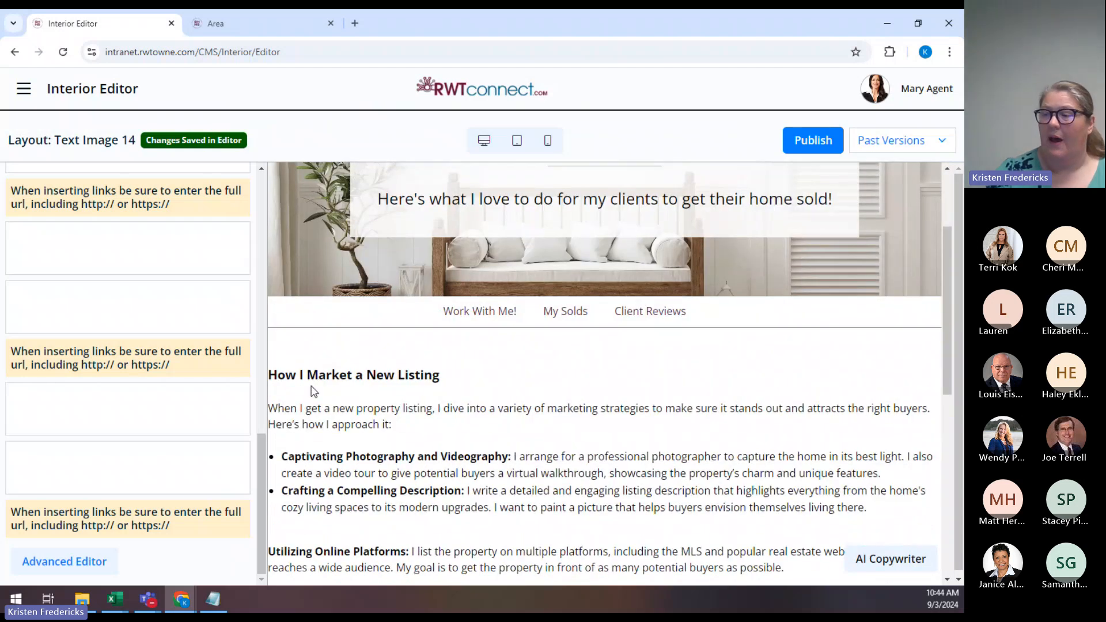
scroll(314, 392, "down", 3)
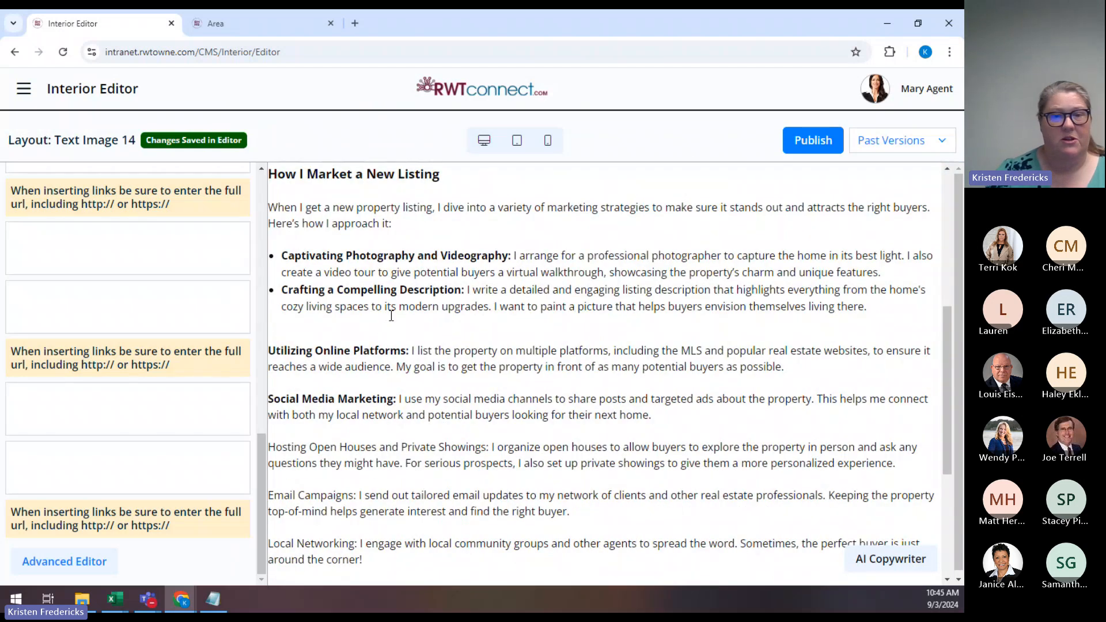
scroll(449, 404, "down", 4)
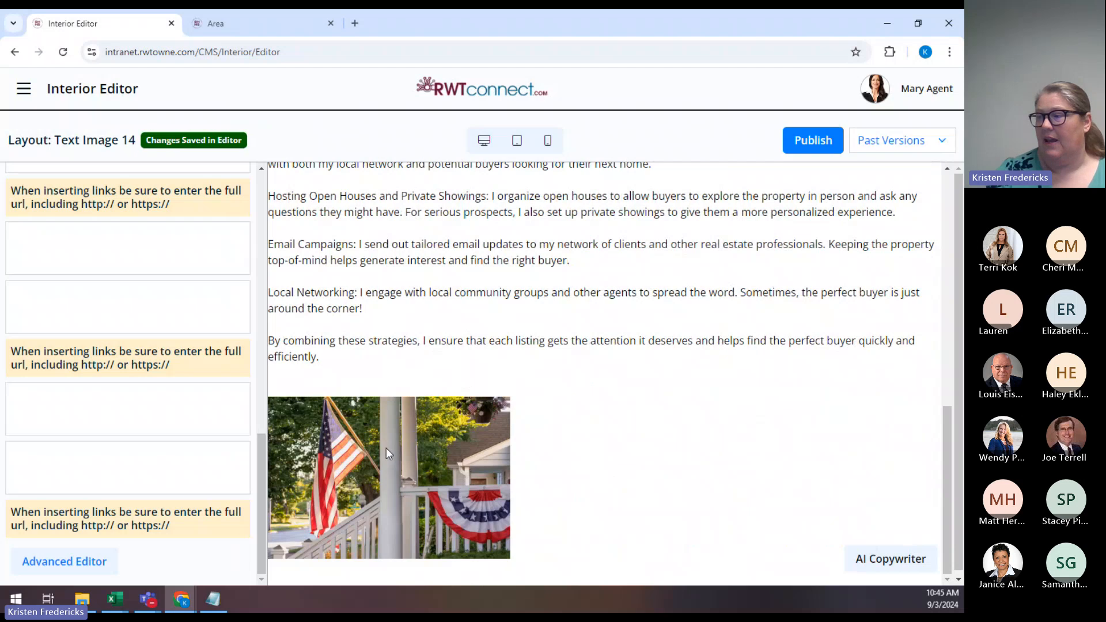
scroll(498, 458, "up", 10)
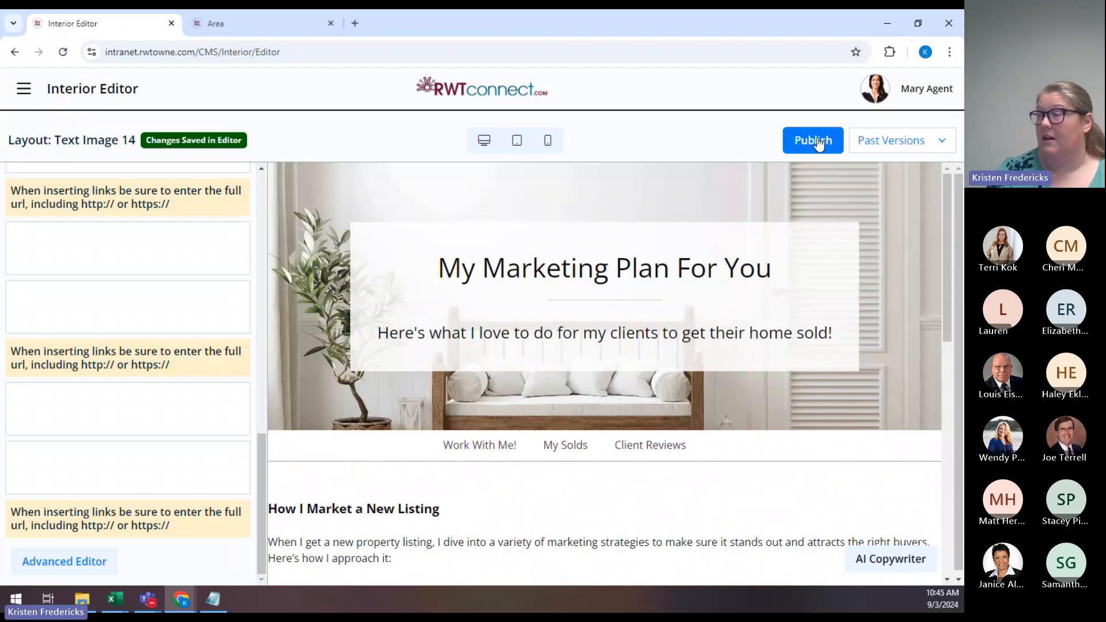
Publish the My Marketing Plan page, confirming with OK.
left_click(819, 144)
left_click(536, 151)
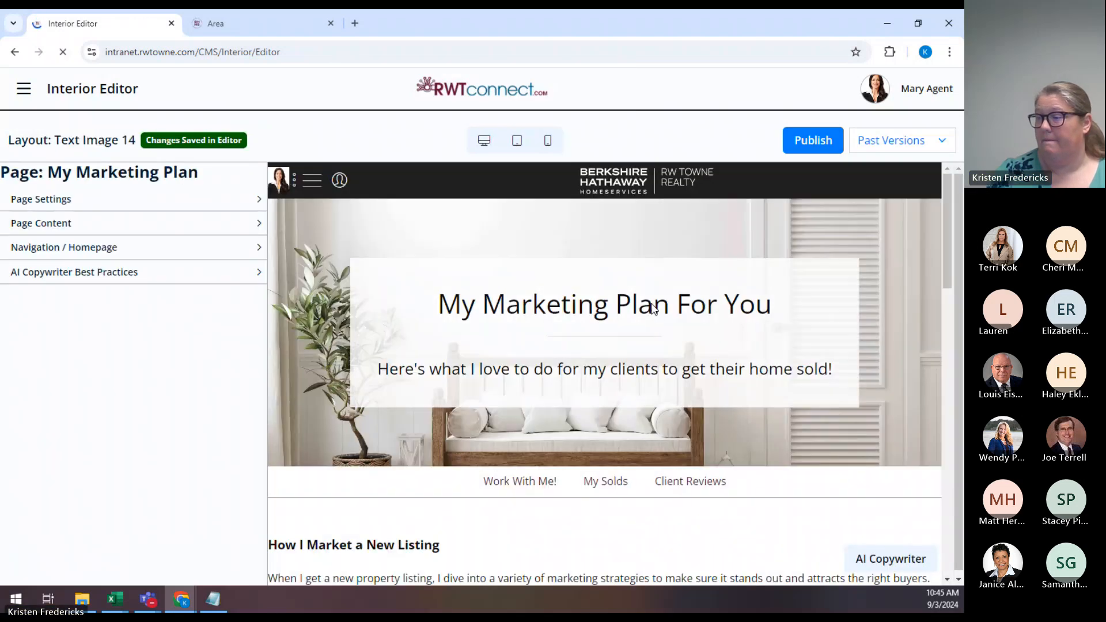
scroll(654, 309, "down", 5)
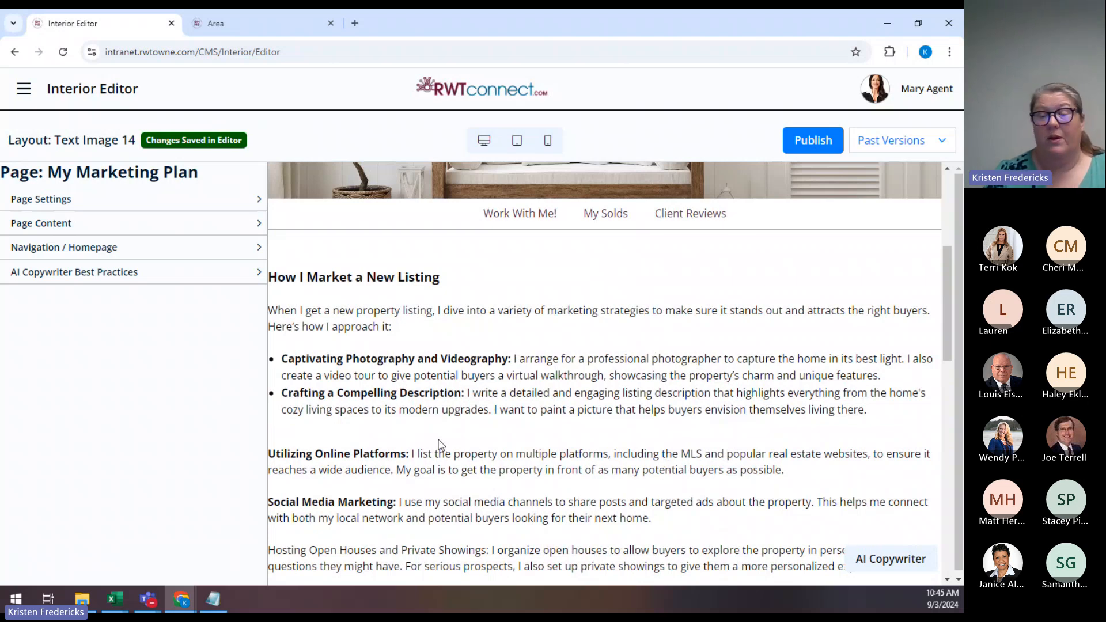
left_click(129, 229)
scroll(172, 386, "down", 10)
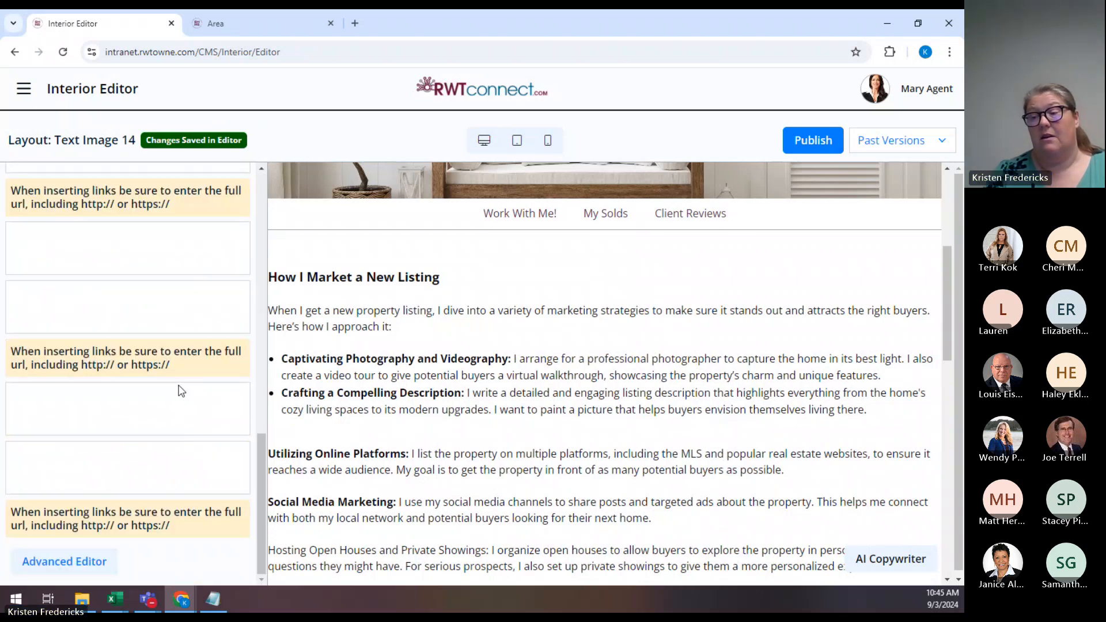
left_click(88, 562)
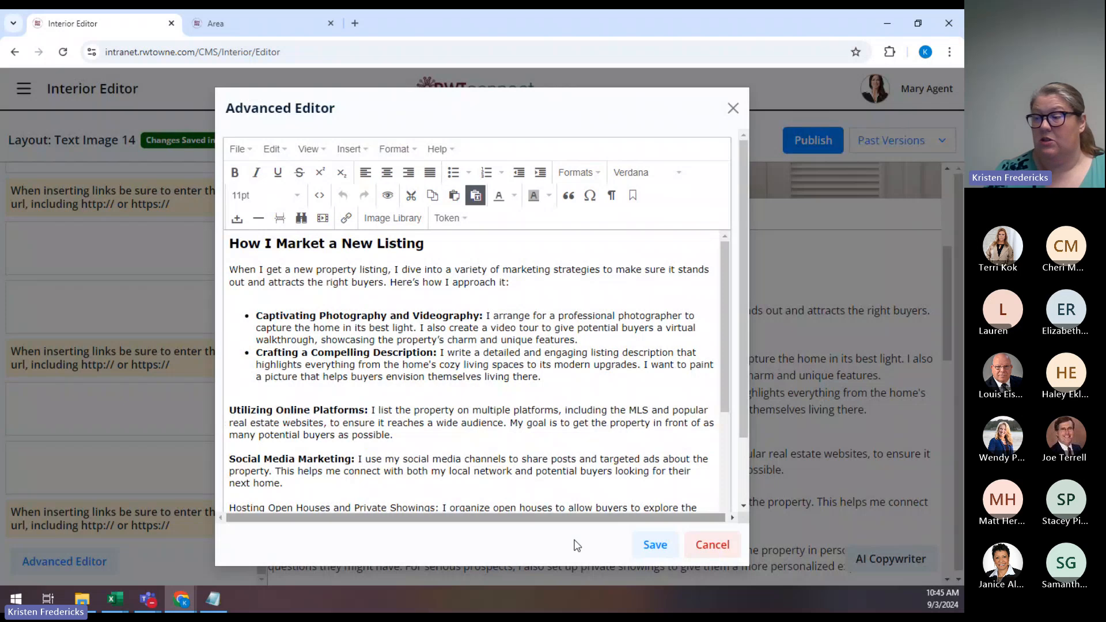
left_click(649, 554)
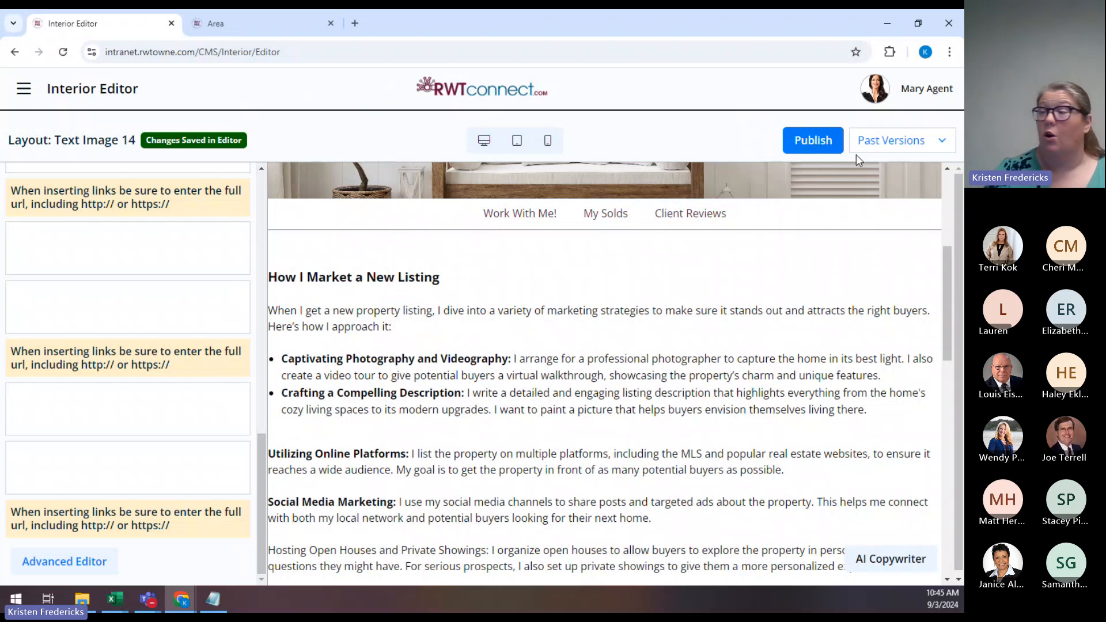
left_click(910, 145)
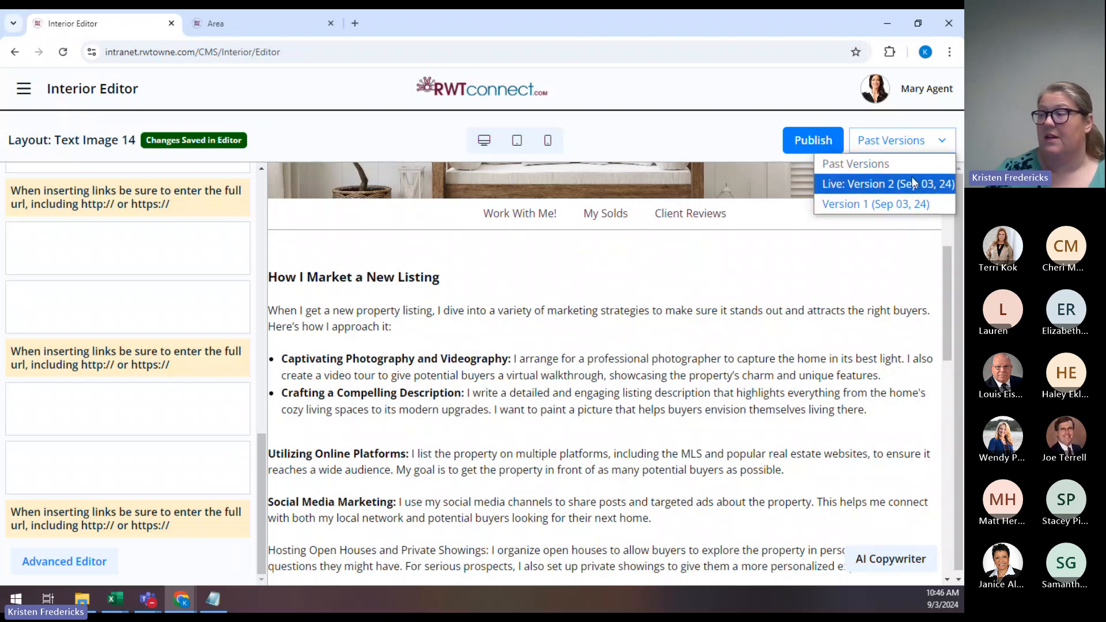
left_click(908, 142)
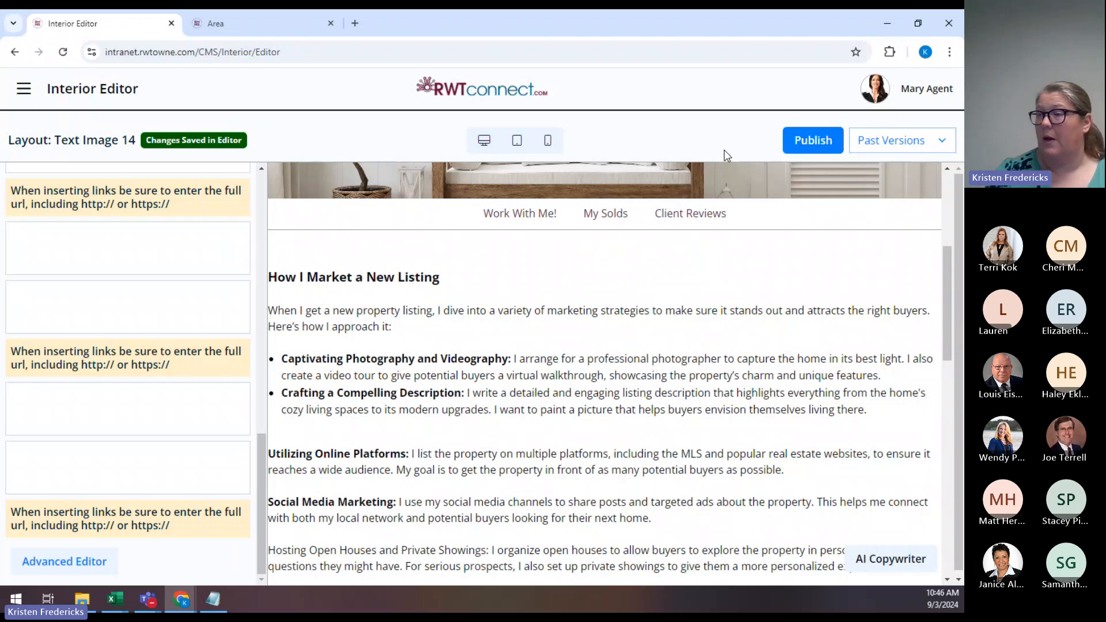
Go to Site Builder > Interior Pages and scroll down to the My Marketing Plan entries.
left_click(23, 89)
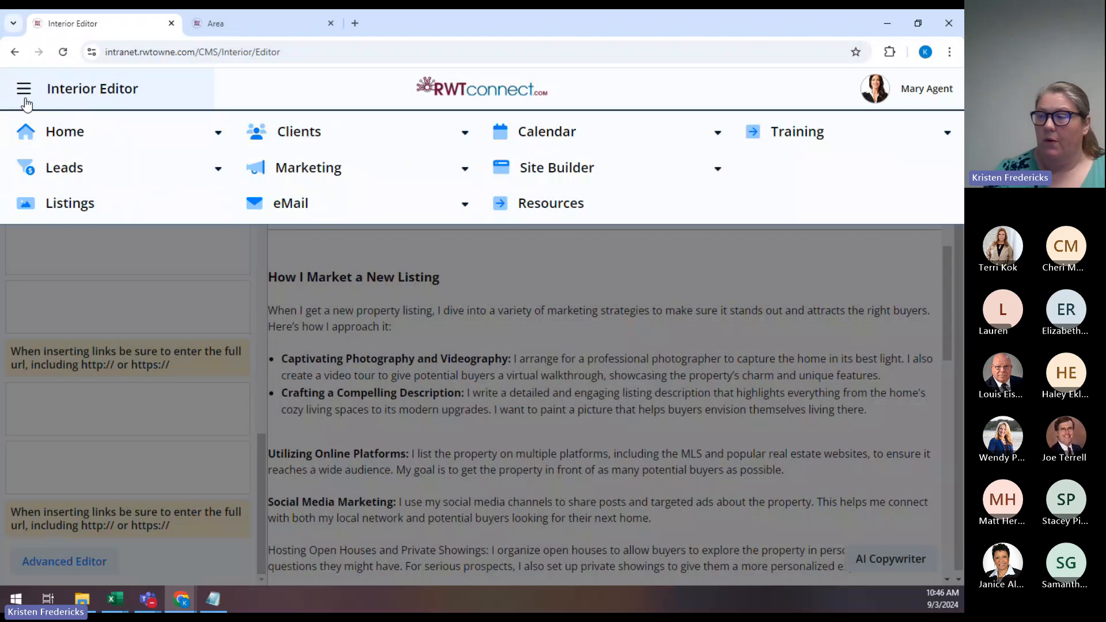
left_click(617, 170)
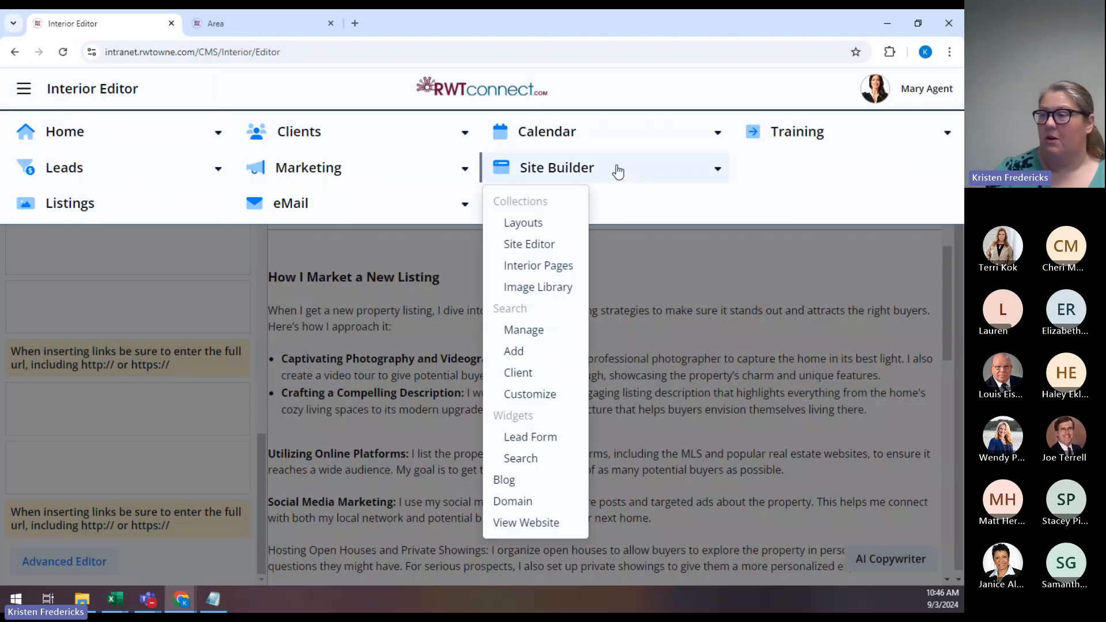
left_click(557, 267)
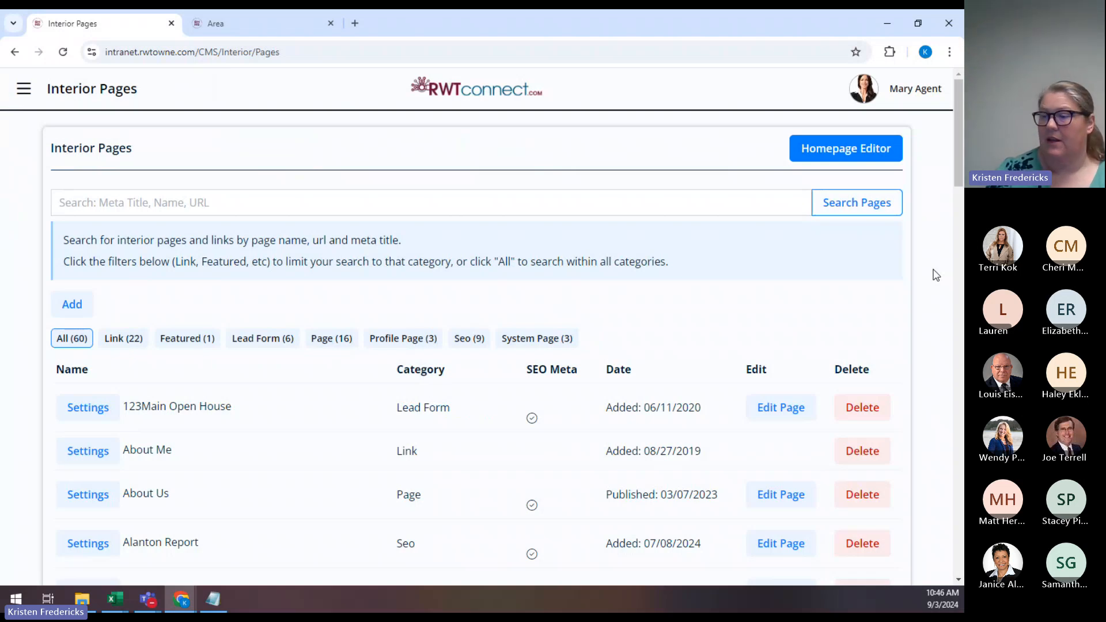
scroll(937, 275, "down", 10)
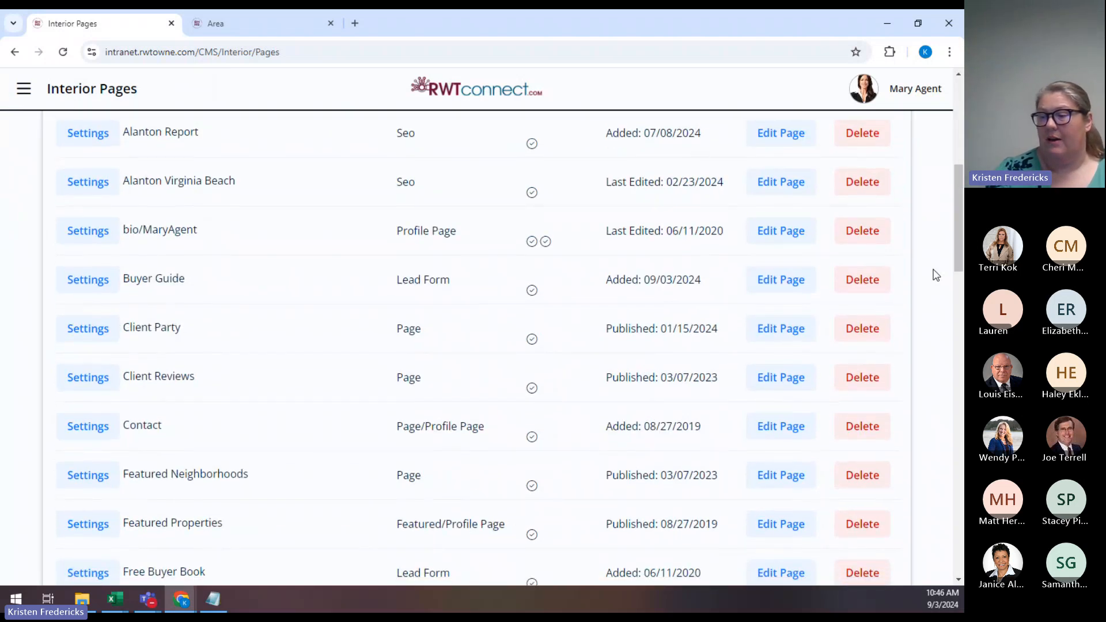
scroll(936, 275, "down", 10)
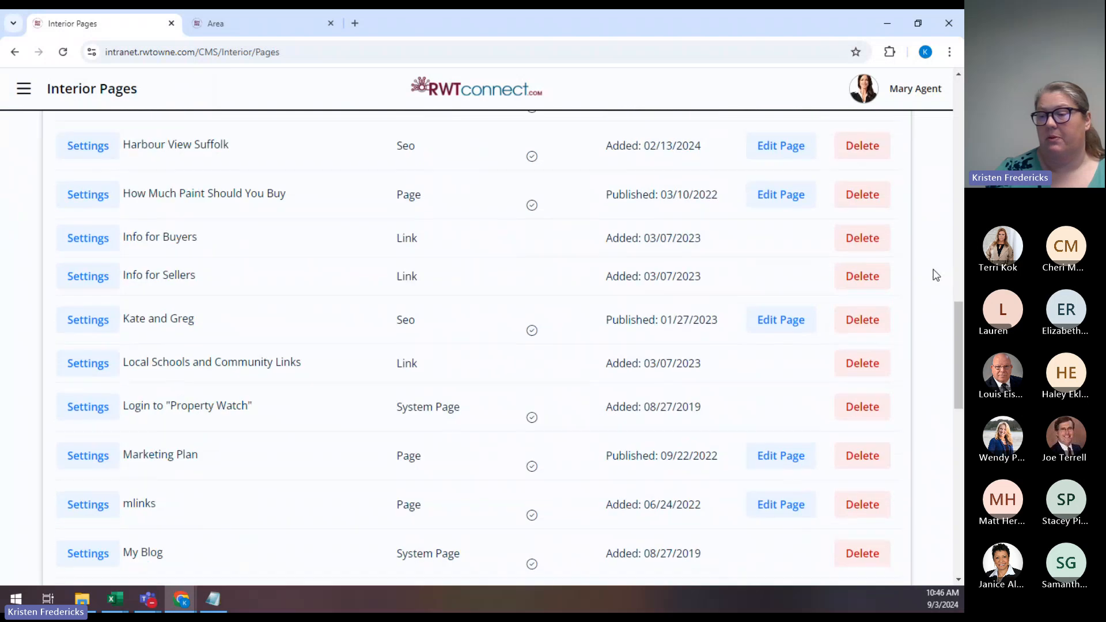
scroll(937, 275, "down", 3)
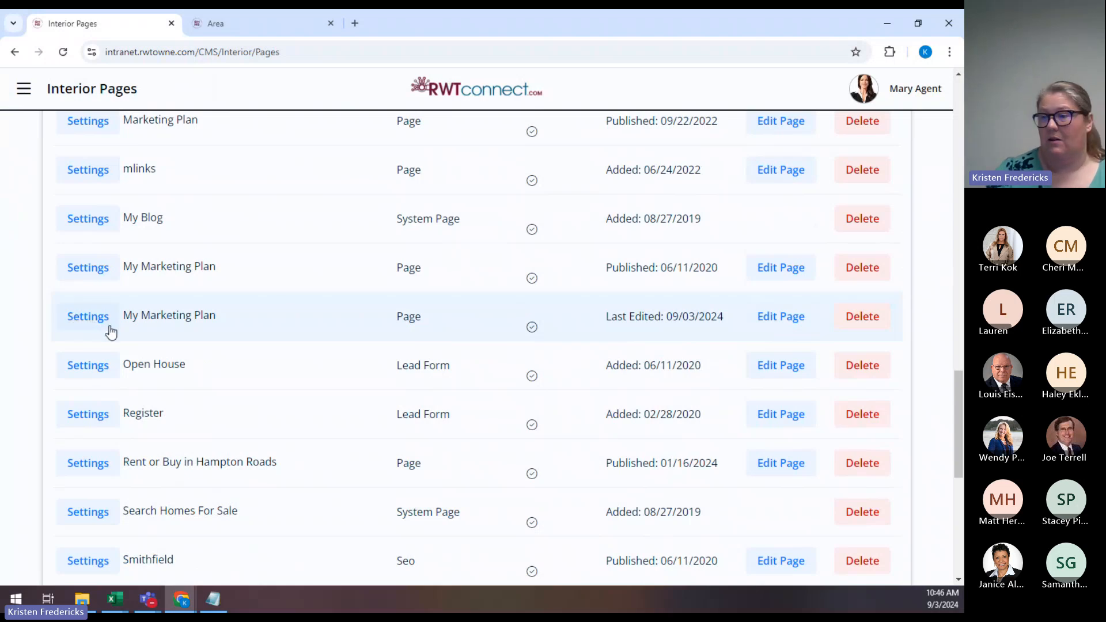
Open settings for the recently edited My Marketing Plan page, showing URL /My-Marketing-Plan and its meta fields.
left_click(84, 317)
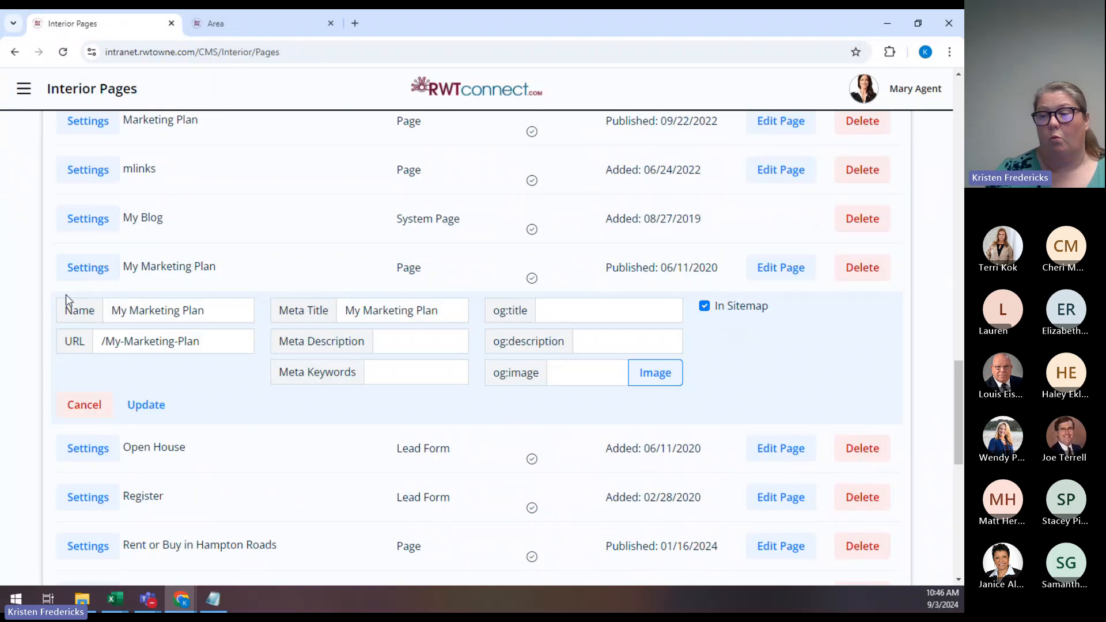
mouse_move(471, 310)
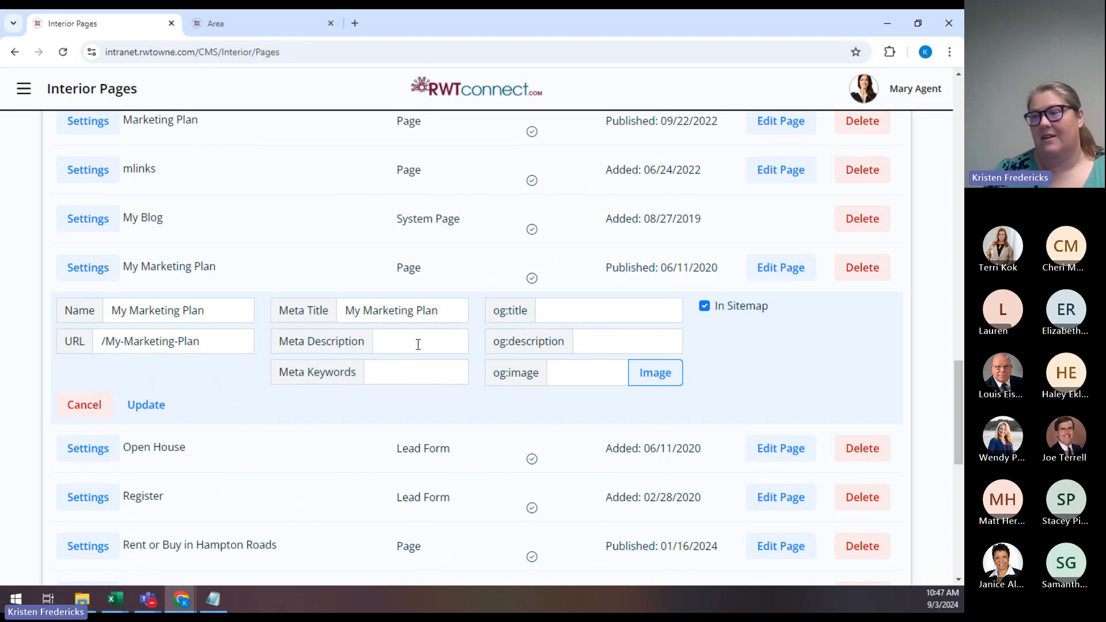
mouse_move(372, 344)
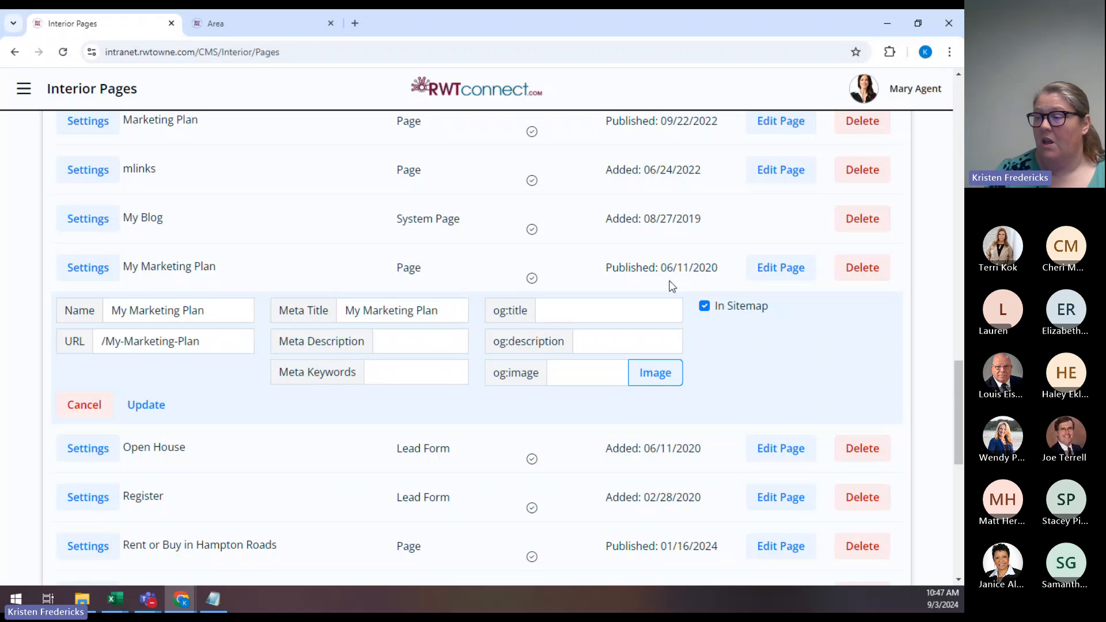
mouse_move(502, 326)
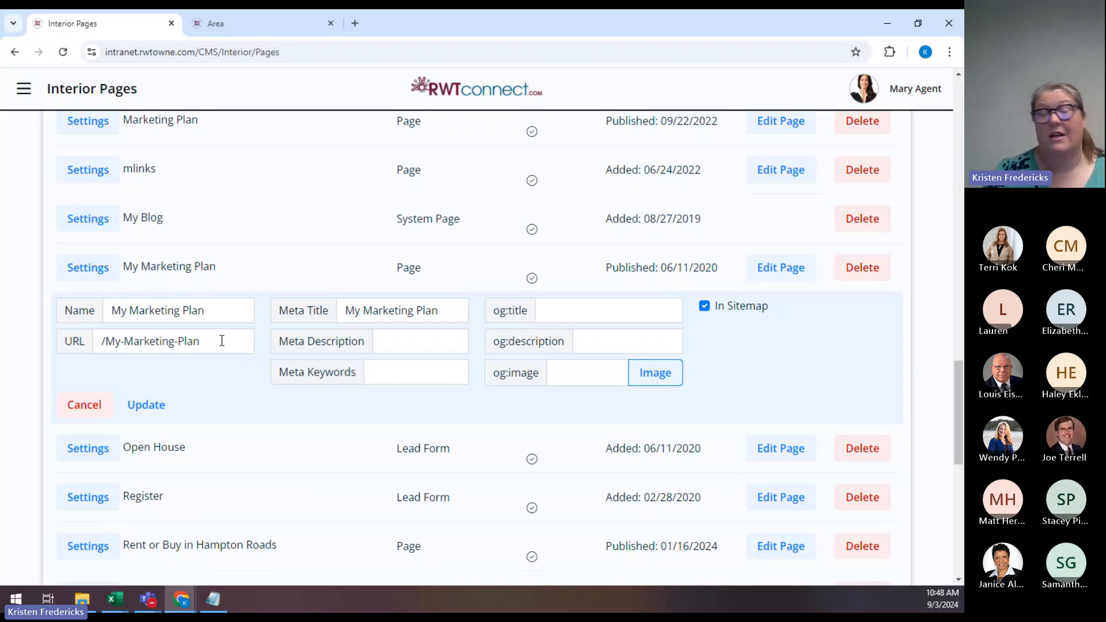
Set og:title to 'How I Market Your Smithfield Home!' and og:description to 'See How I get homes sold quickly.'.
left_click(573, 311)
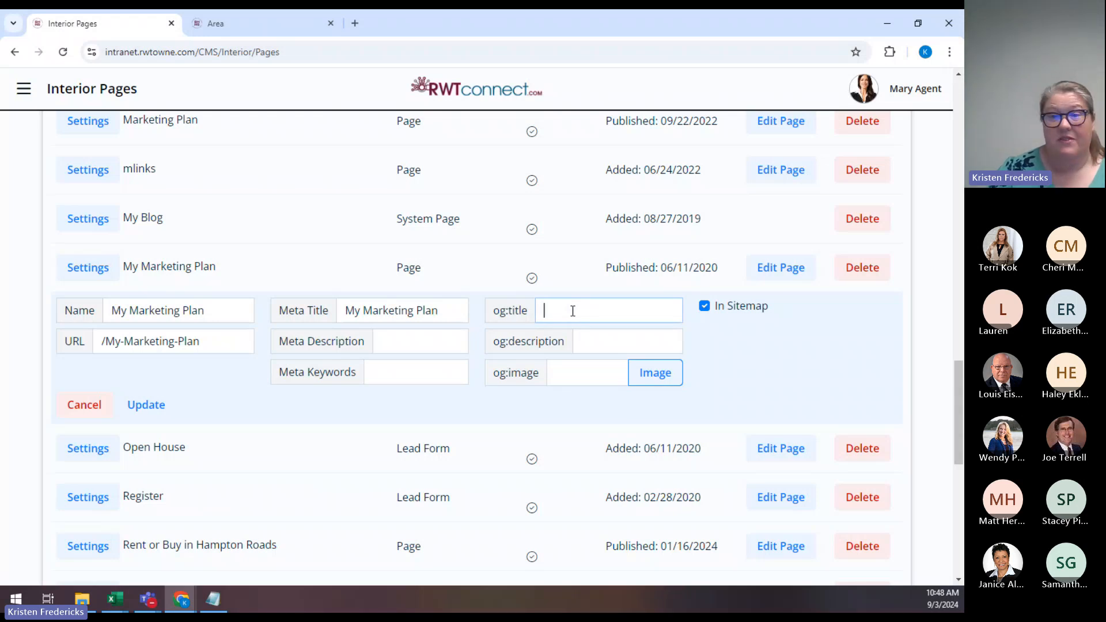
type("How ")
type("[M")
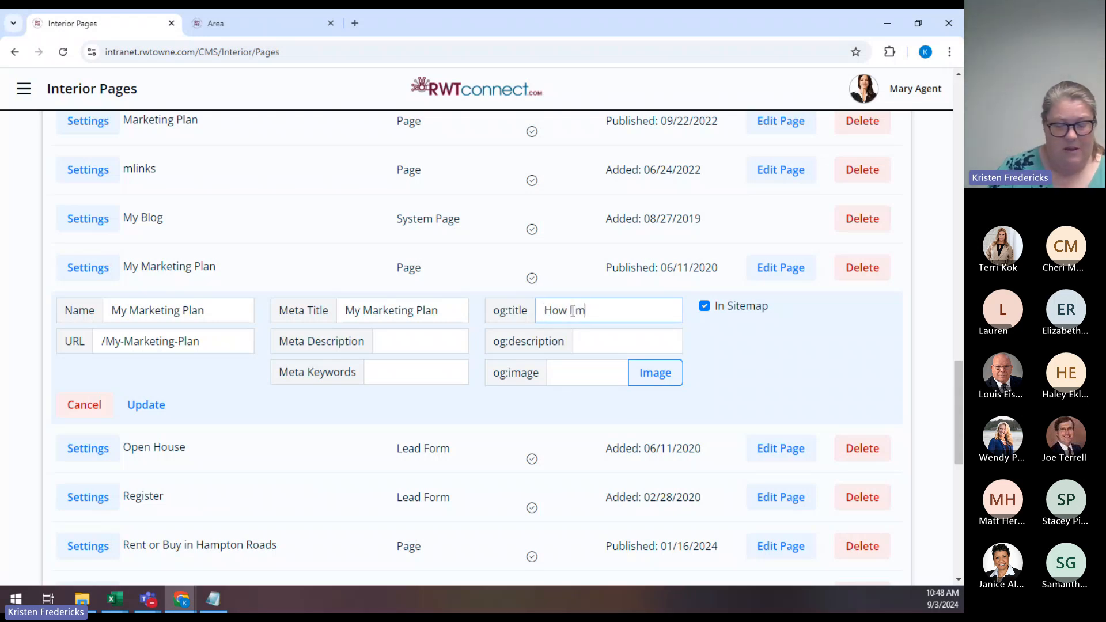
key("BackSpace")
key("BackSpace")
type("[Market Your")
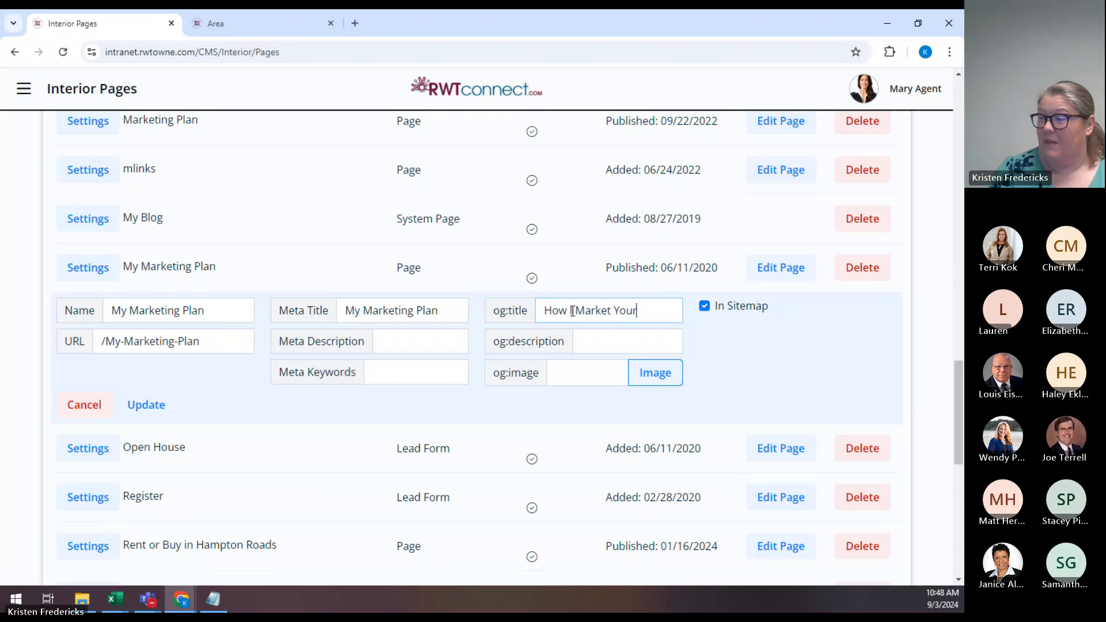
type(" Smith")
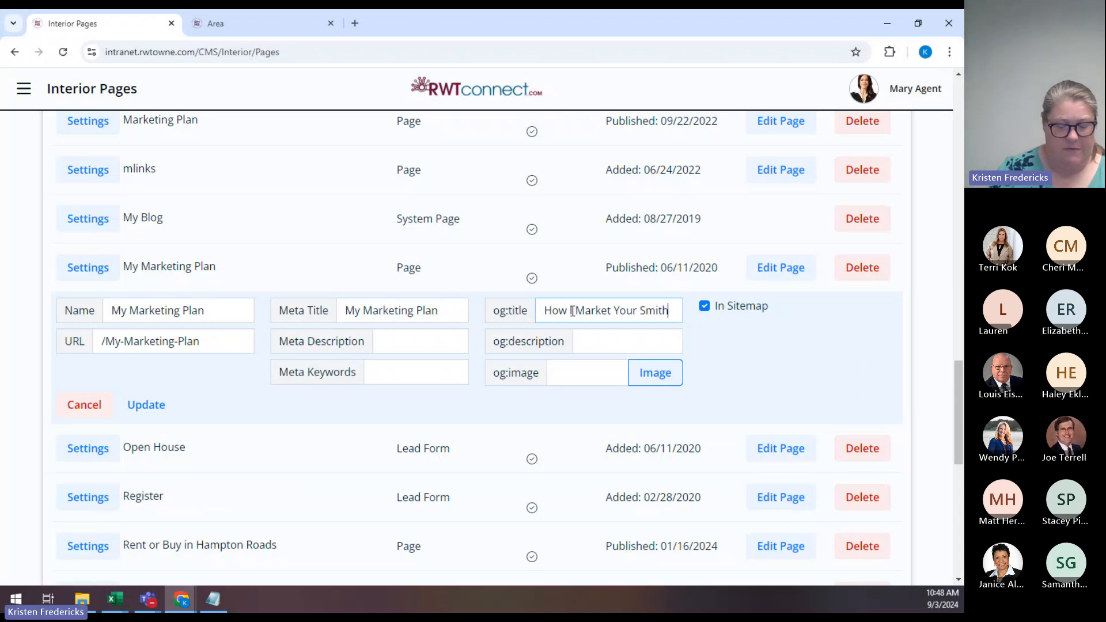
type("field H")
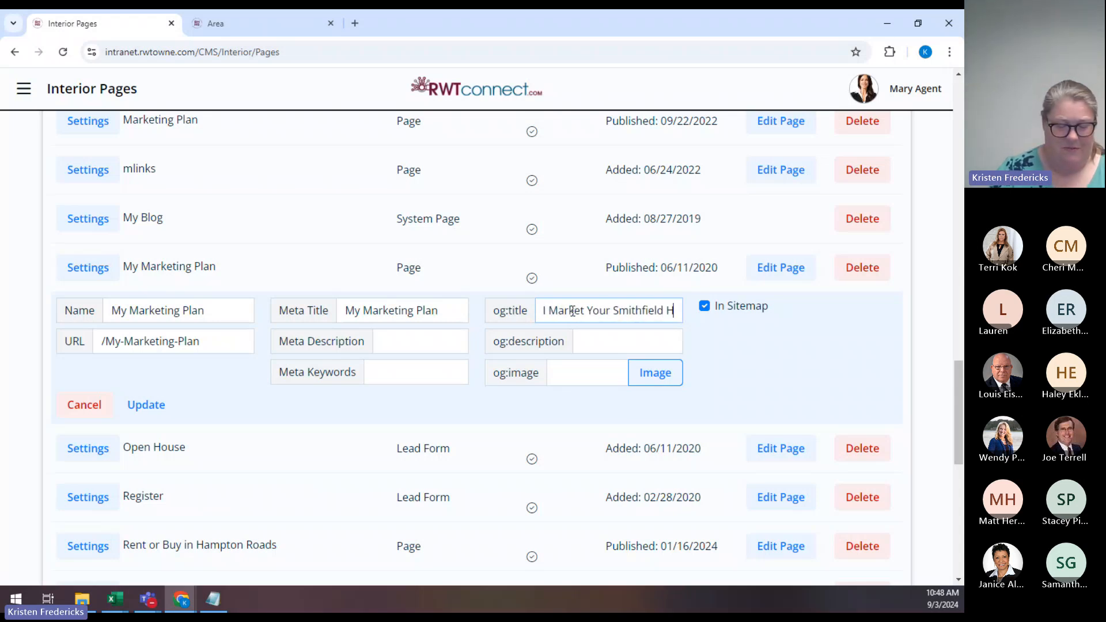
type("ome!")
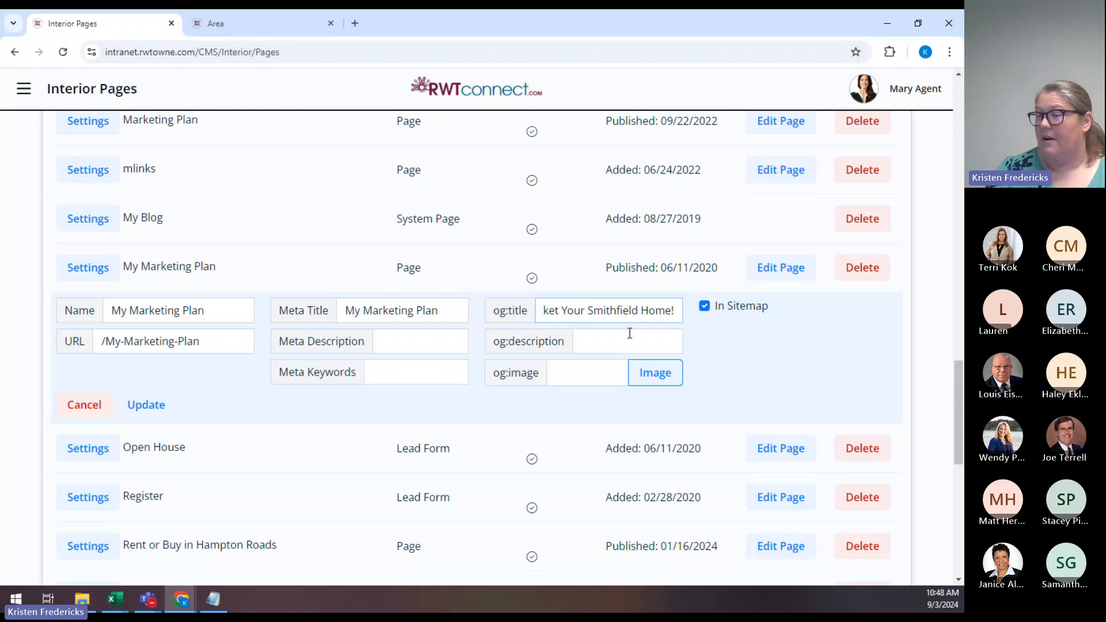
left_click(606, 341)
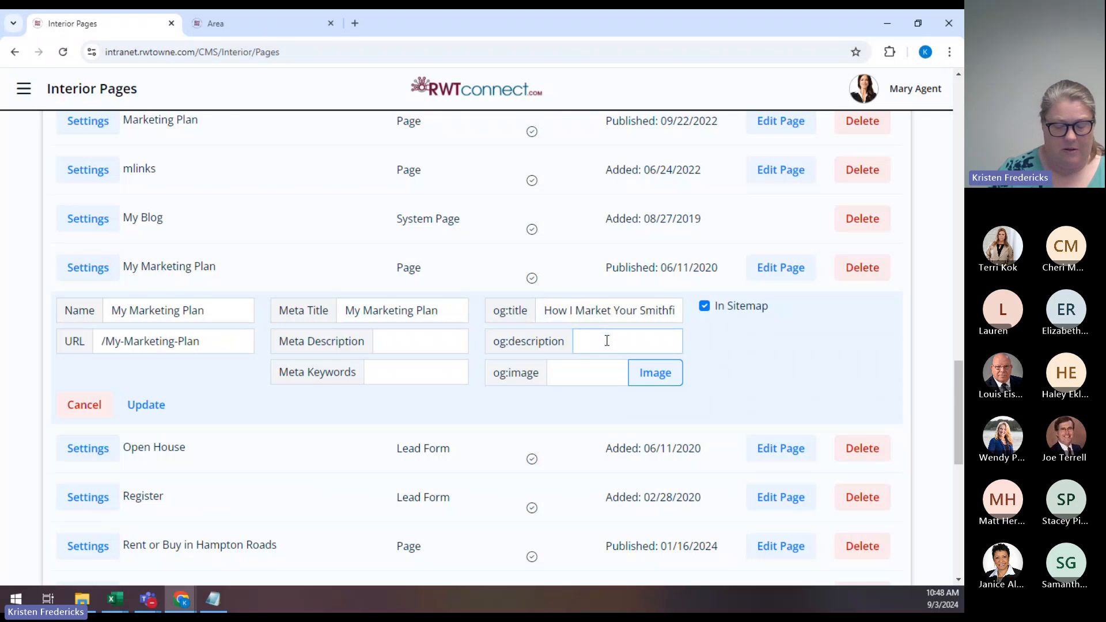
type("See How")
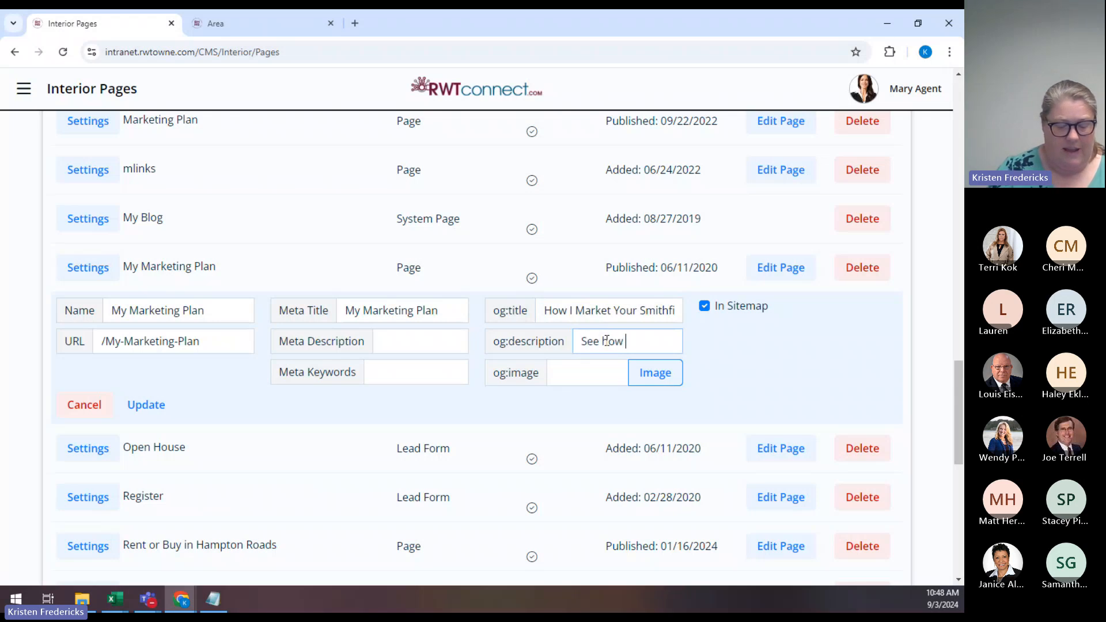
type(" I get homes ")
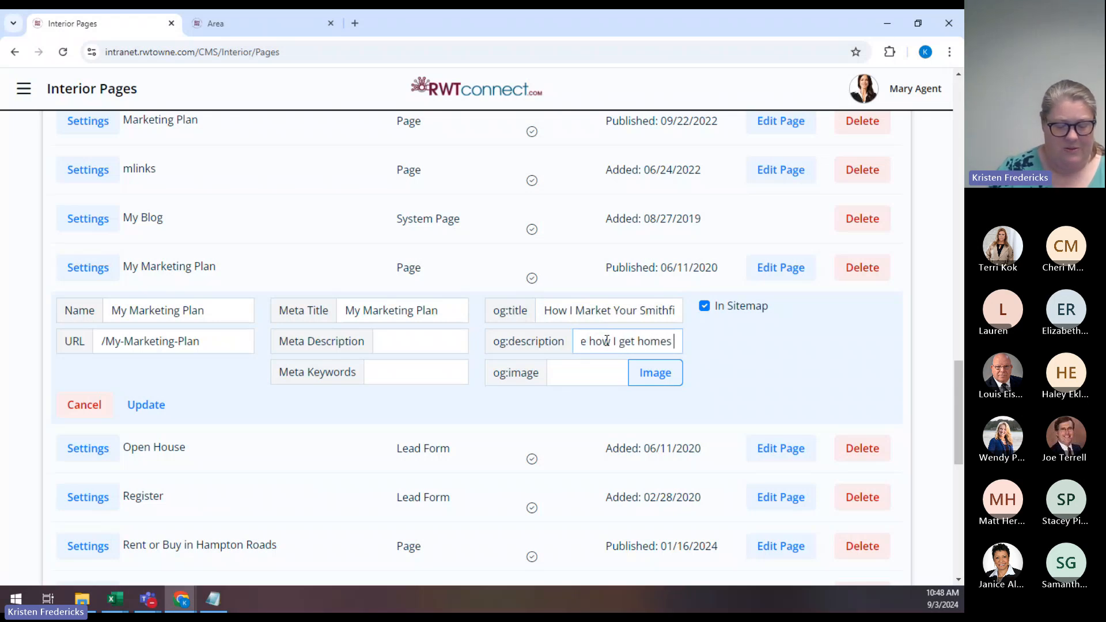
type("sold quickly.")
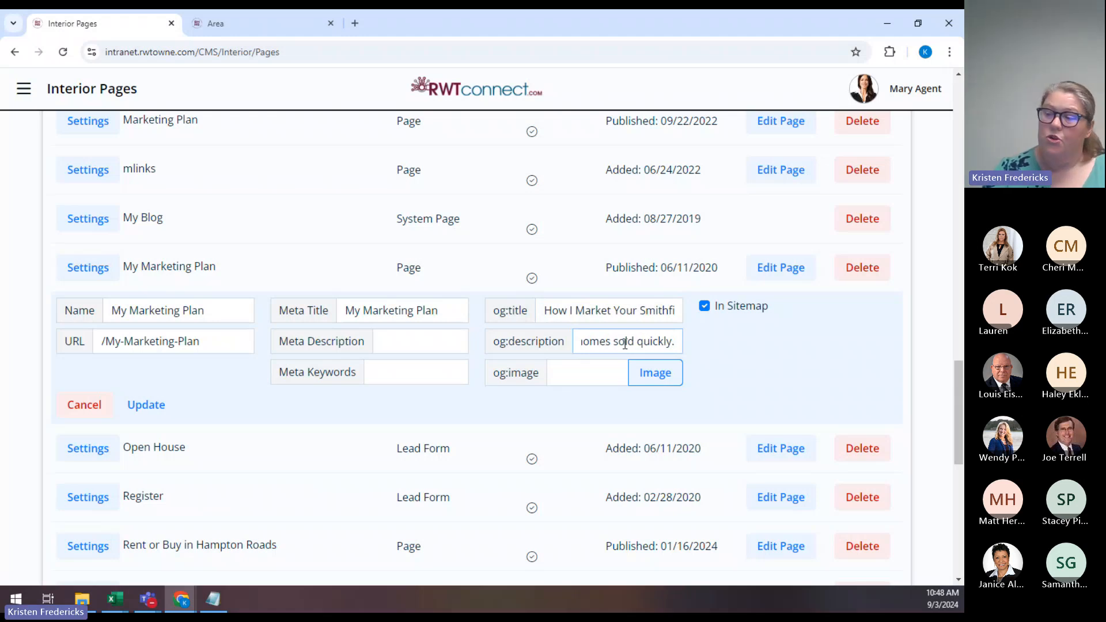
Set the og:image to the welcome-mat front door photo from the company's Exterior Home Photos.
left_click(657, 378)
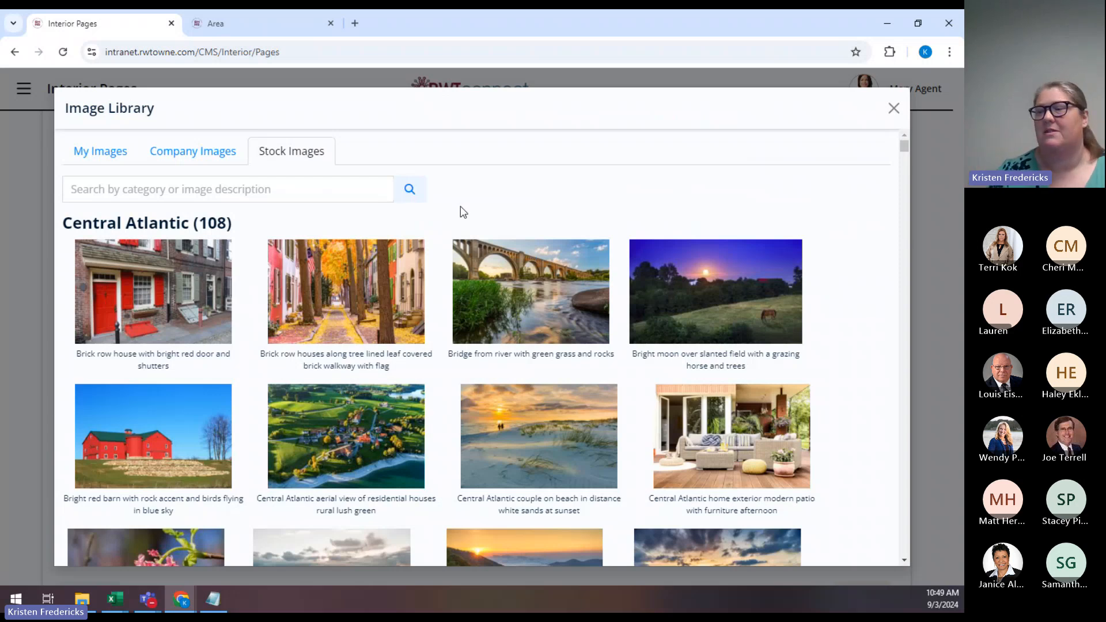
left_click(180, 157)
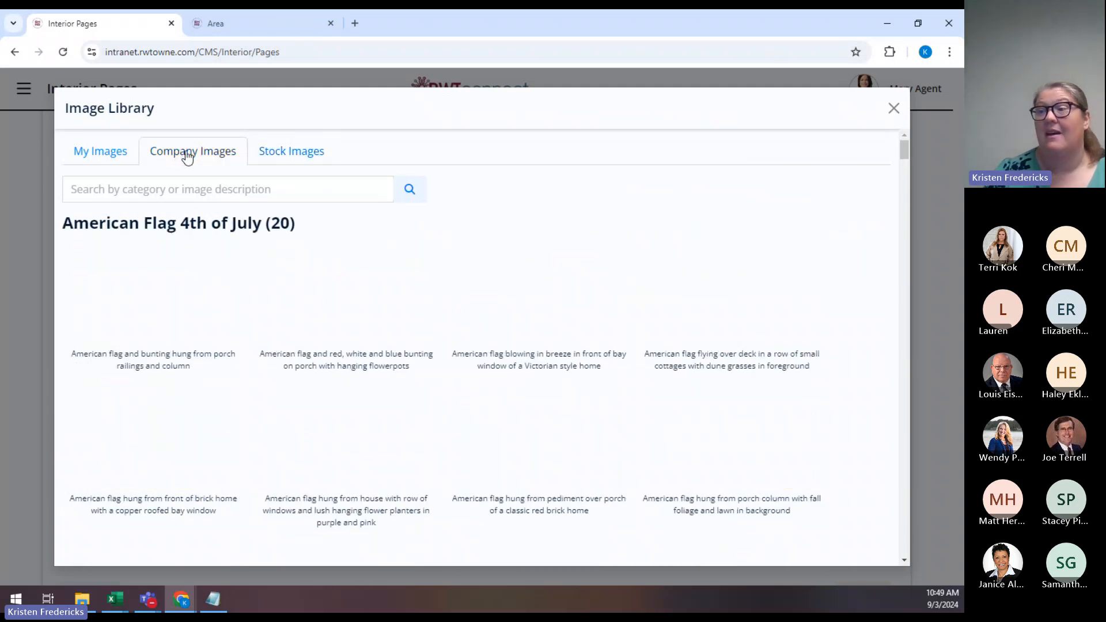
scroll(700, 343, "down", 15)
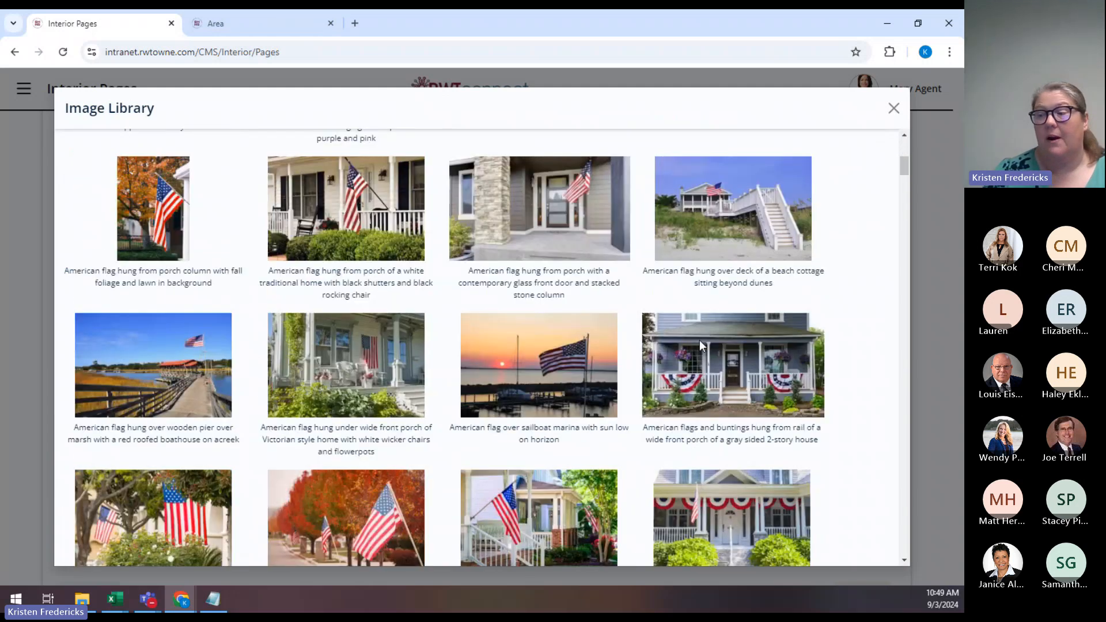
scroll(700, 346, "down", 2)
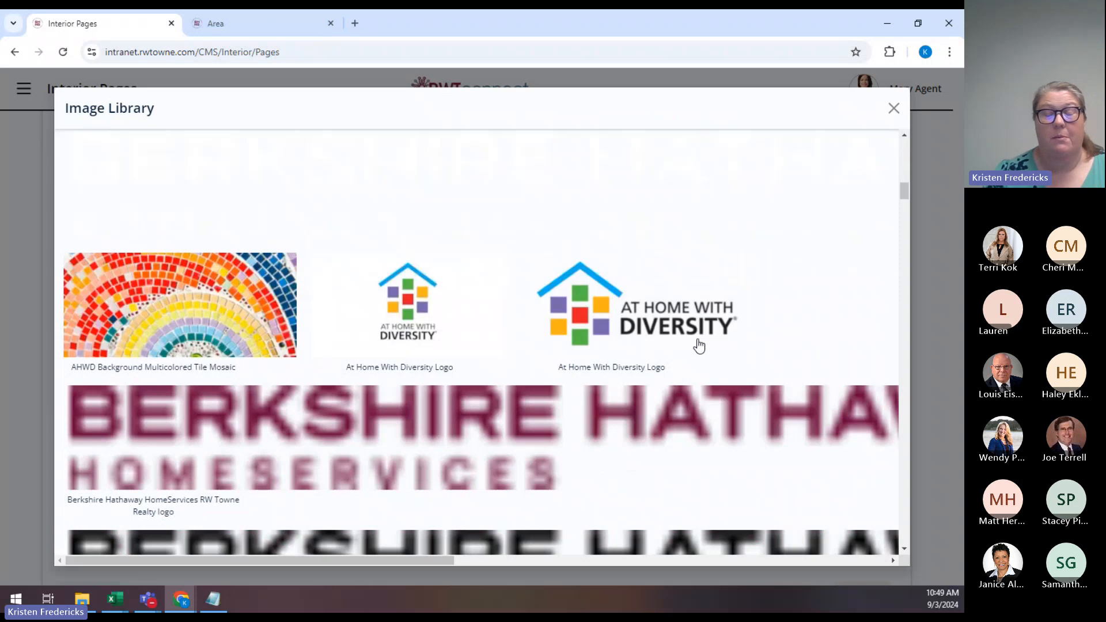
scroll(700, 346, "down", 1)
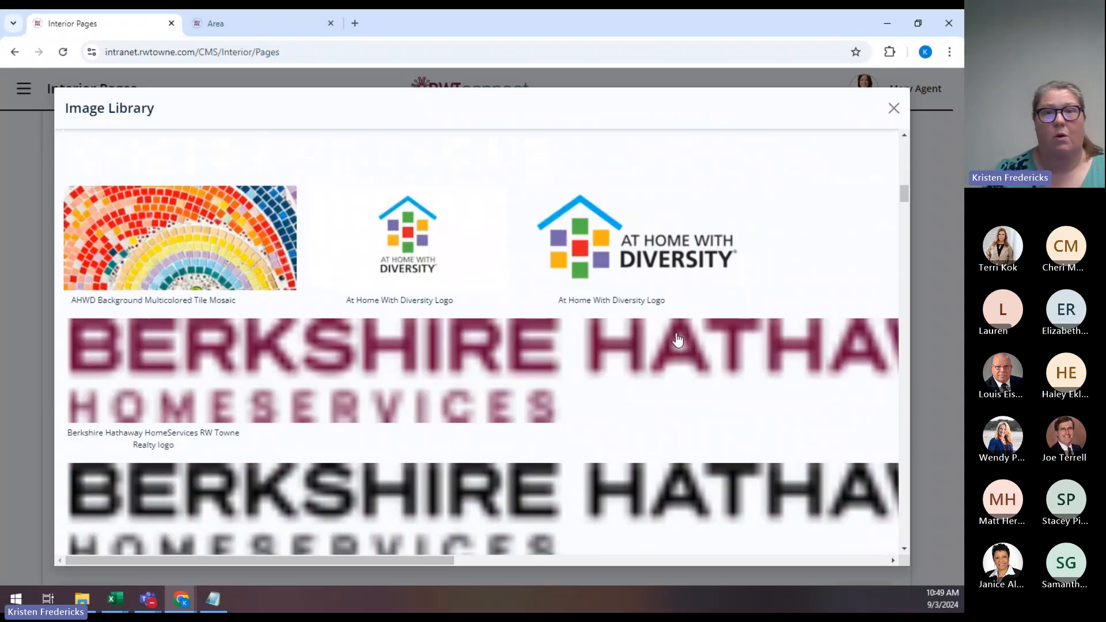
scroll(678, 340, "down", 7)
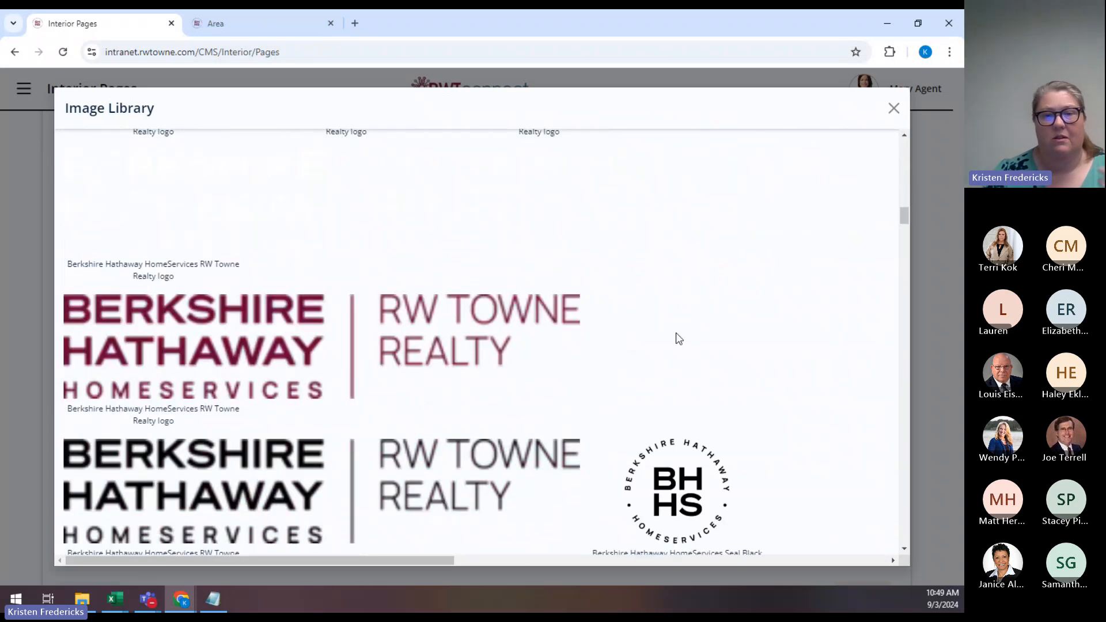
scroll(679, 338, "down", 8)
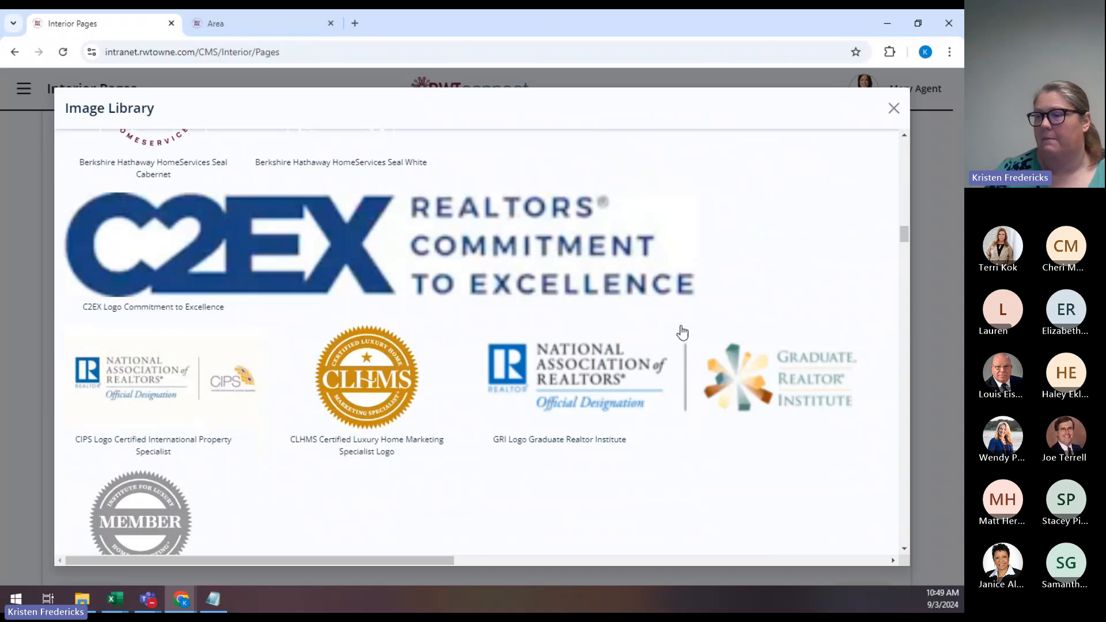
scroll(683, 333, "down", 10)
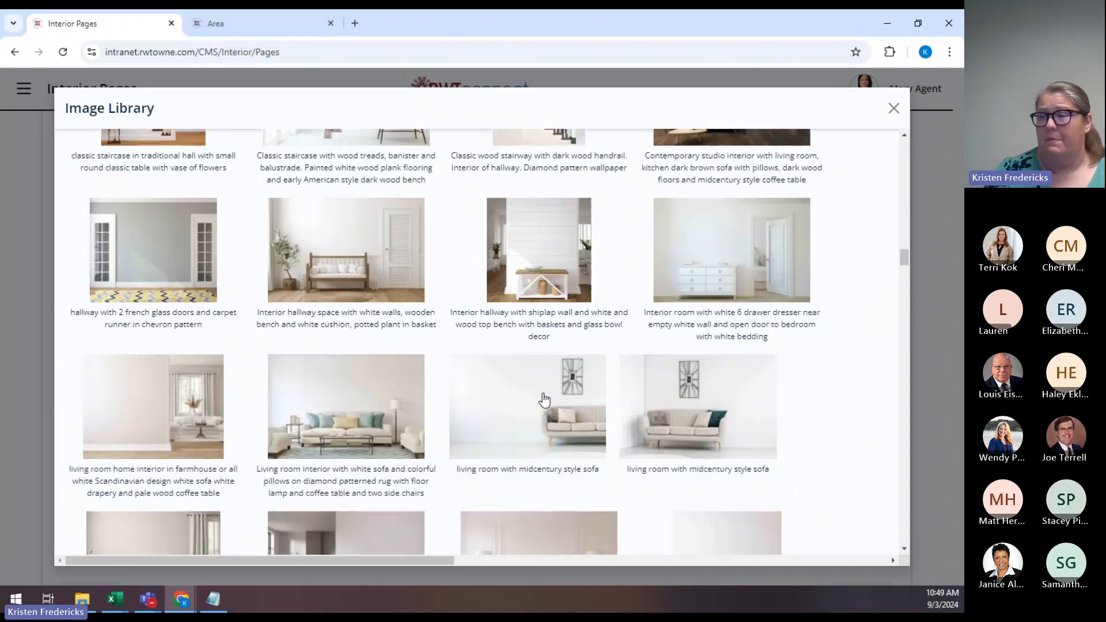
scroll(544, 399, "down", 1)
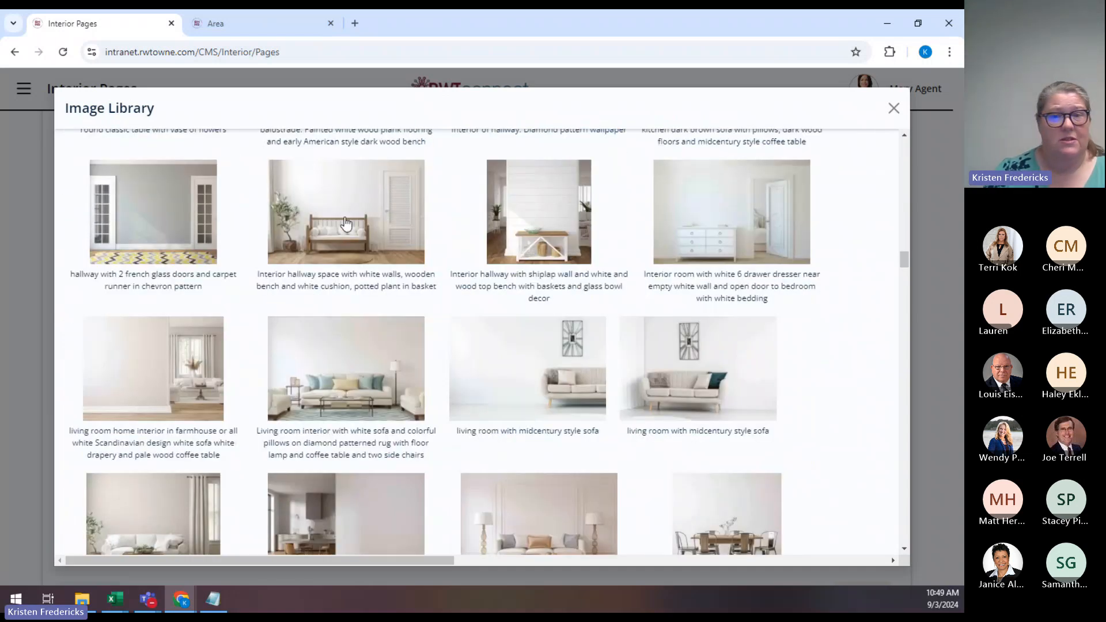
scroll(346, 223, "down", 4)
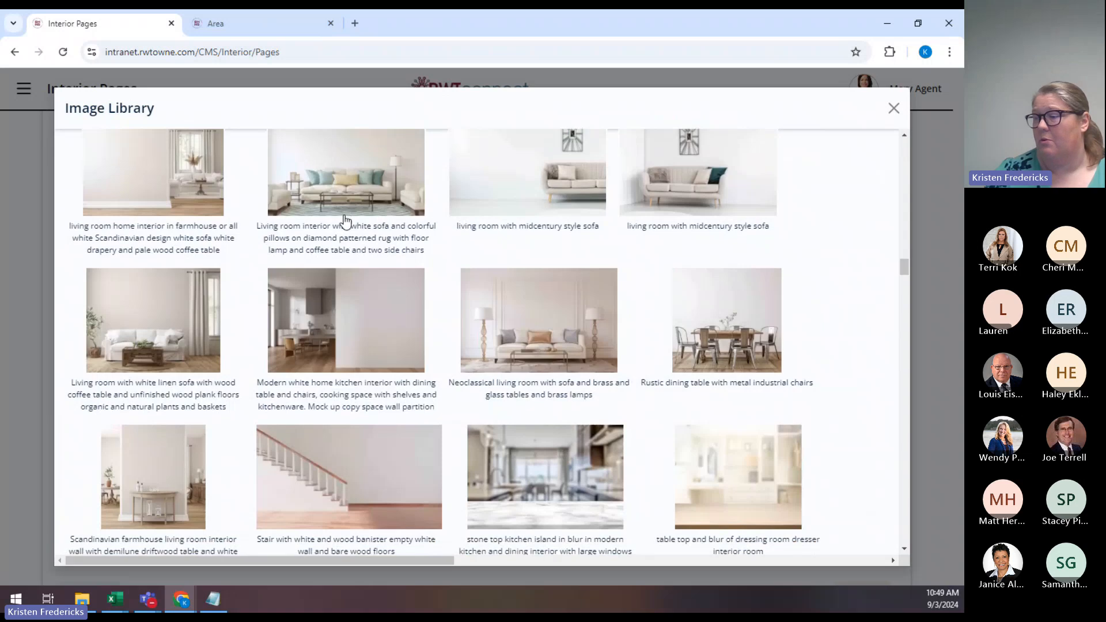
scroll(346, 221, "down", 10)
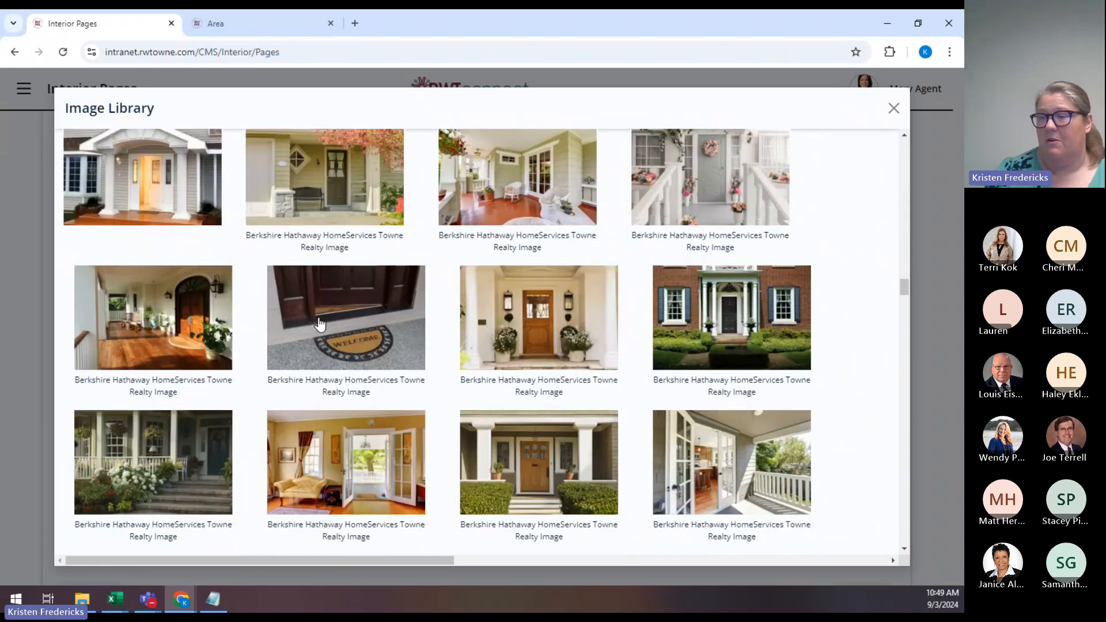
left_click(362, 326)
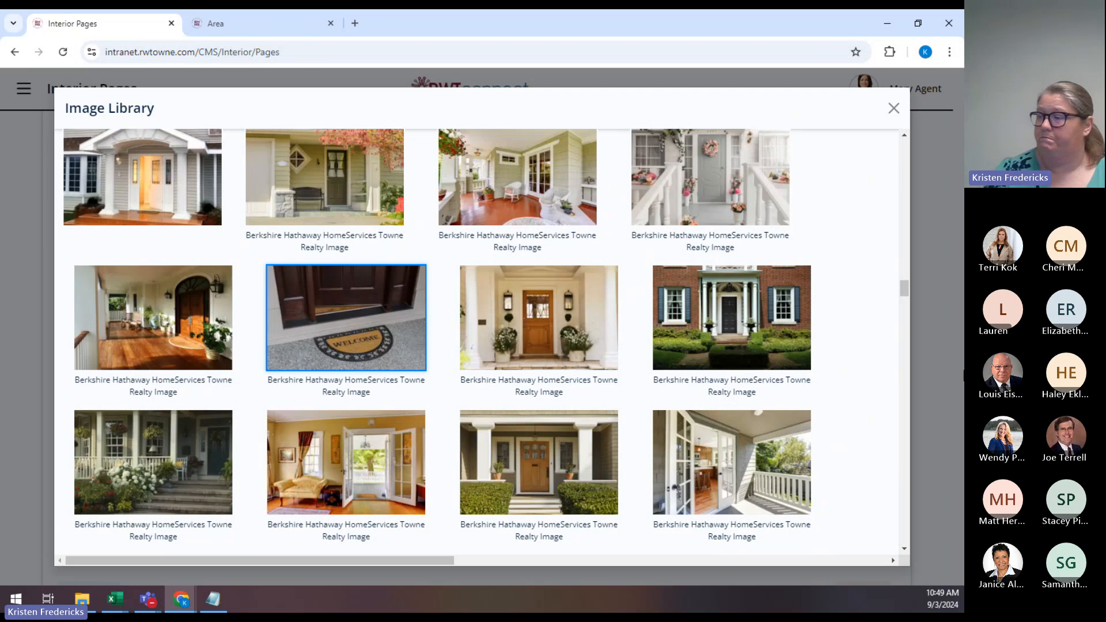
left_click_drag(904, 287, 903, 149)
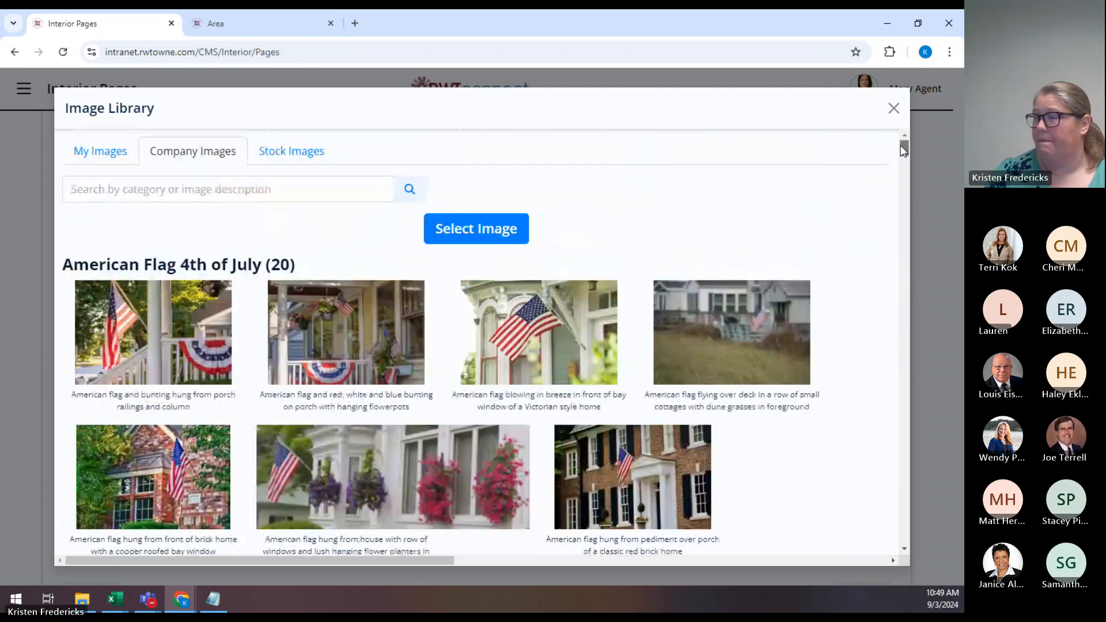
left_click(494, 235)
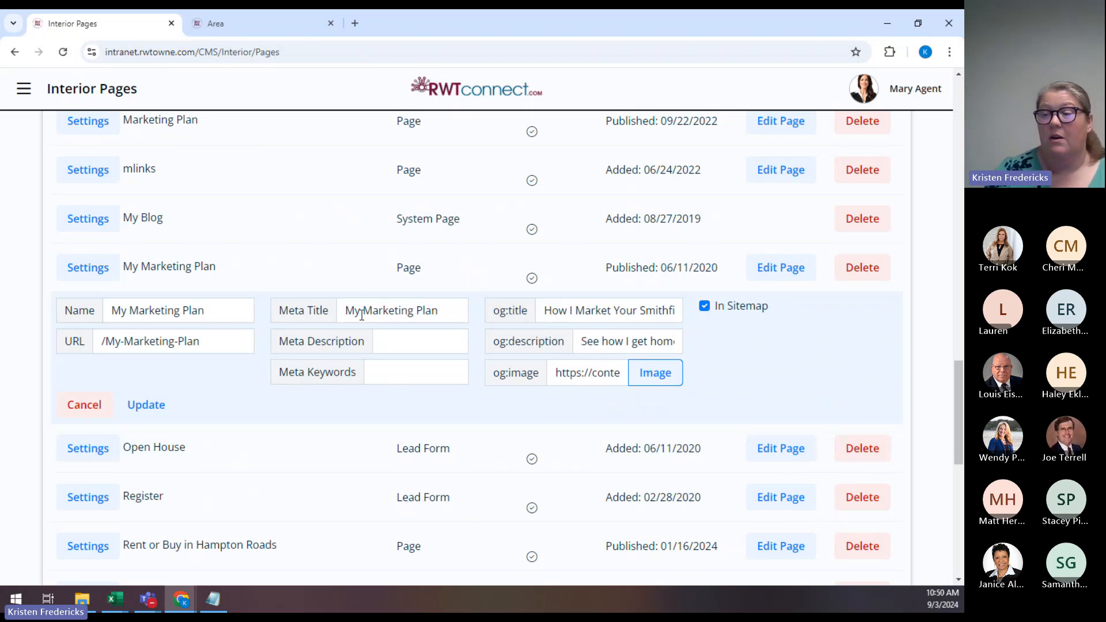
Clear the old Meta Title and retype it as 'How to Market Your Virginia Beach Home'.
mouse_move(333, 311)
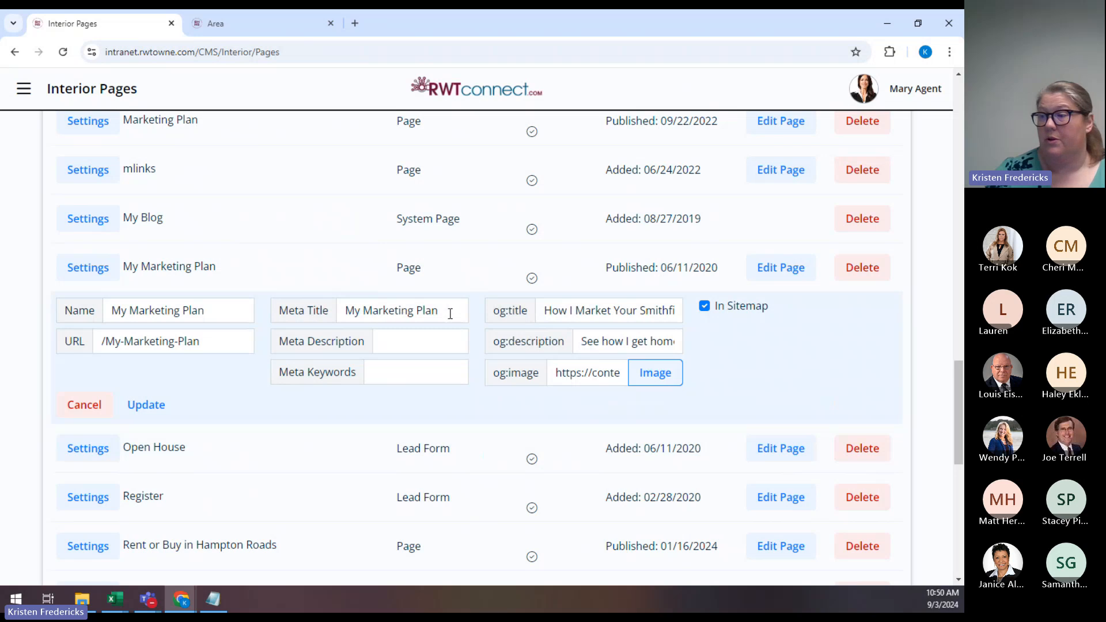
triple_click(432, 311)
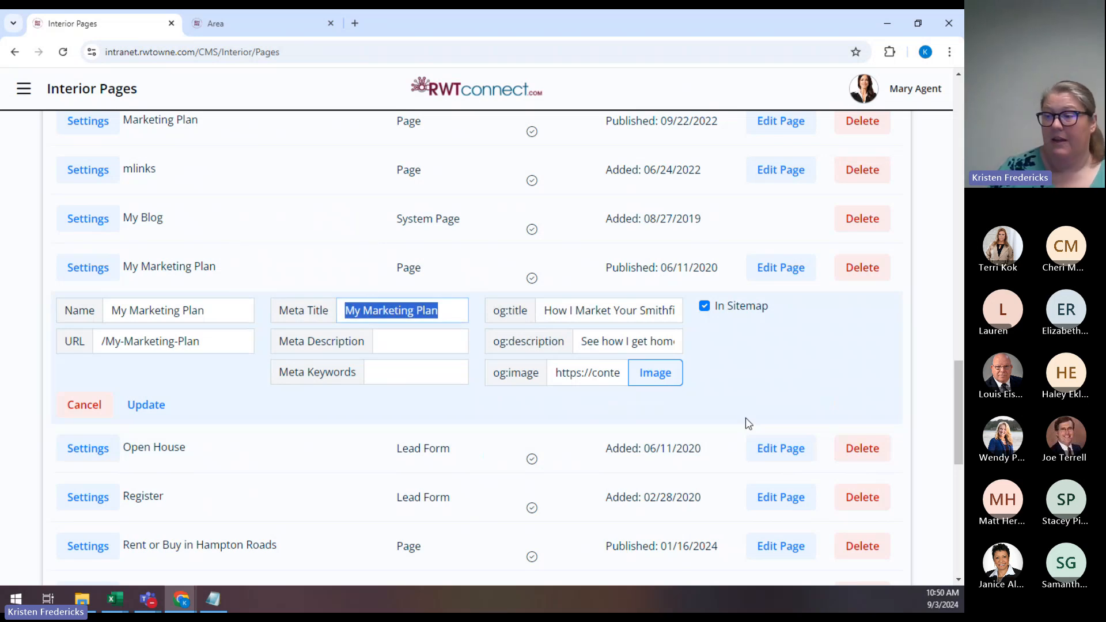
key("BackSpace")
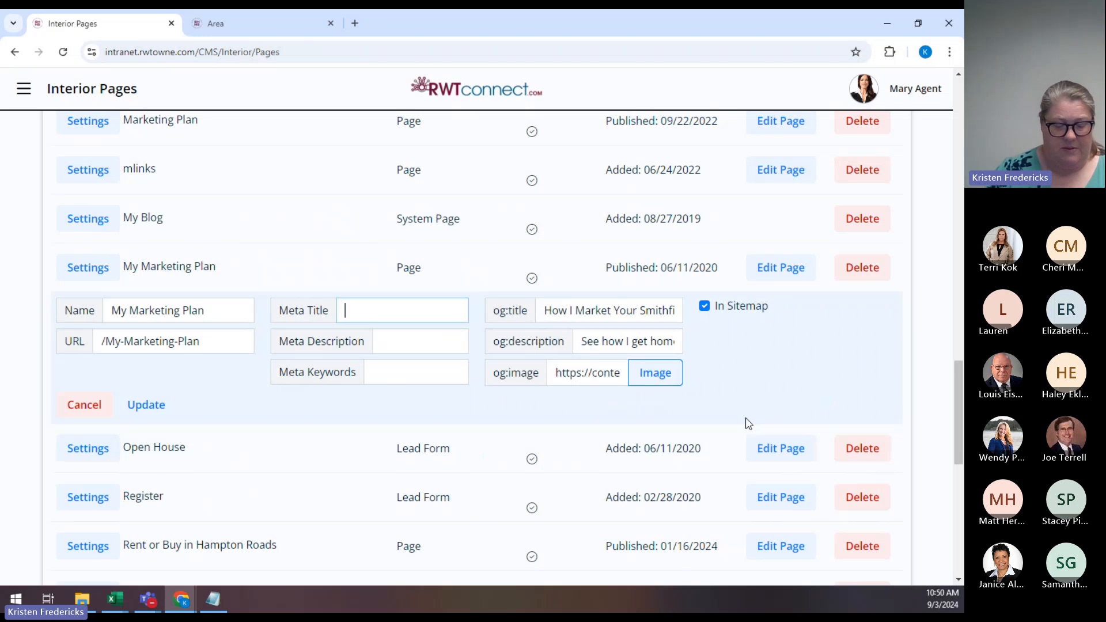
type("How to G")
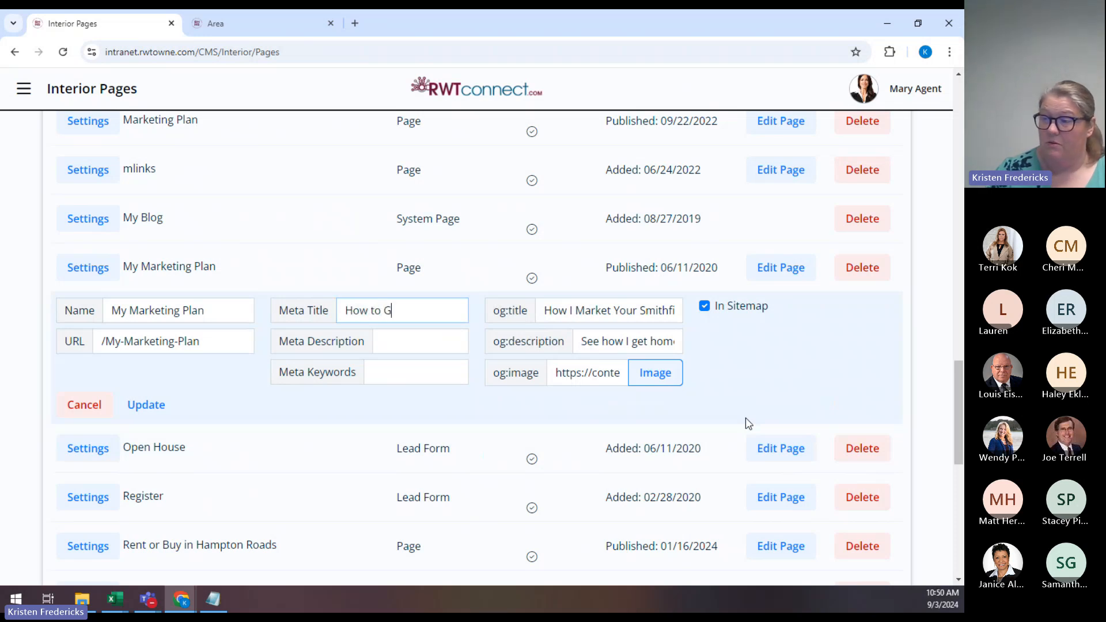
type("et Yiour")
key("BackSpace")
key("BackSpace")
key("BackSpace")
key("BackSpace")
key("BackSpace")
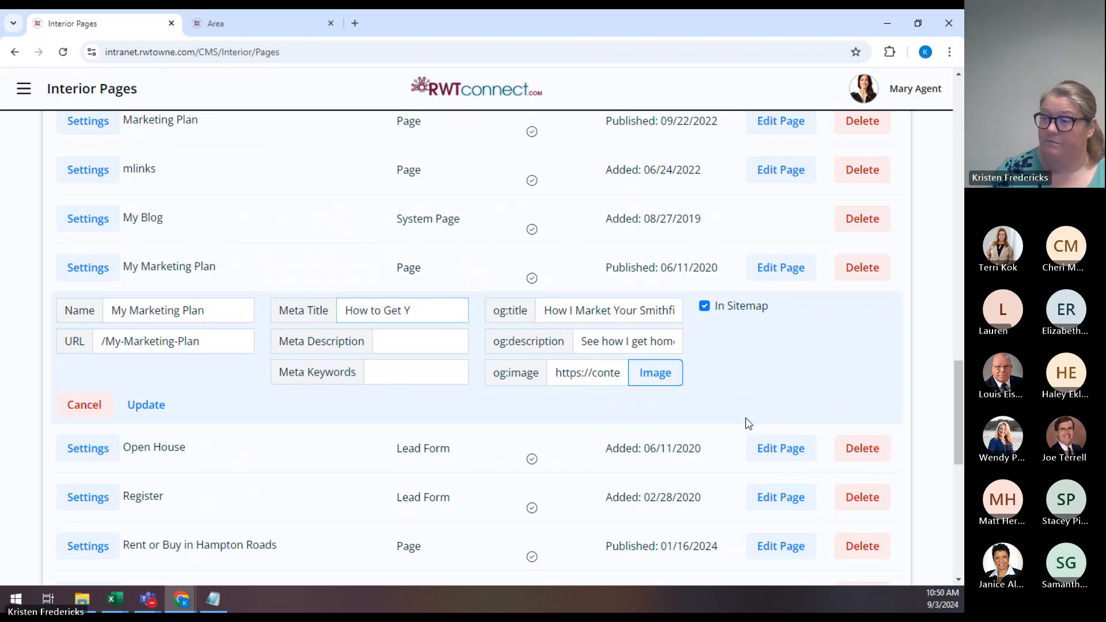
key("BackSpace")
key("BackSpace")
type("Ma")
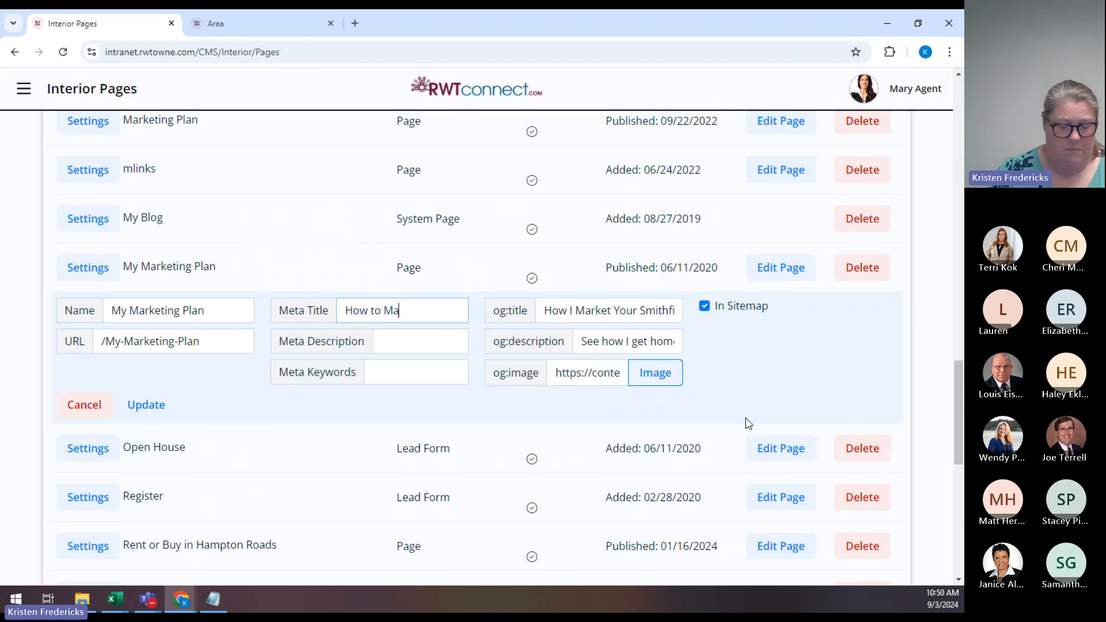
type("rket Your")
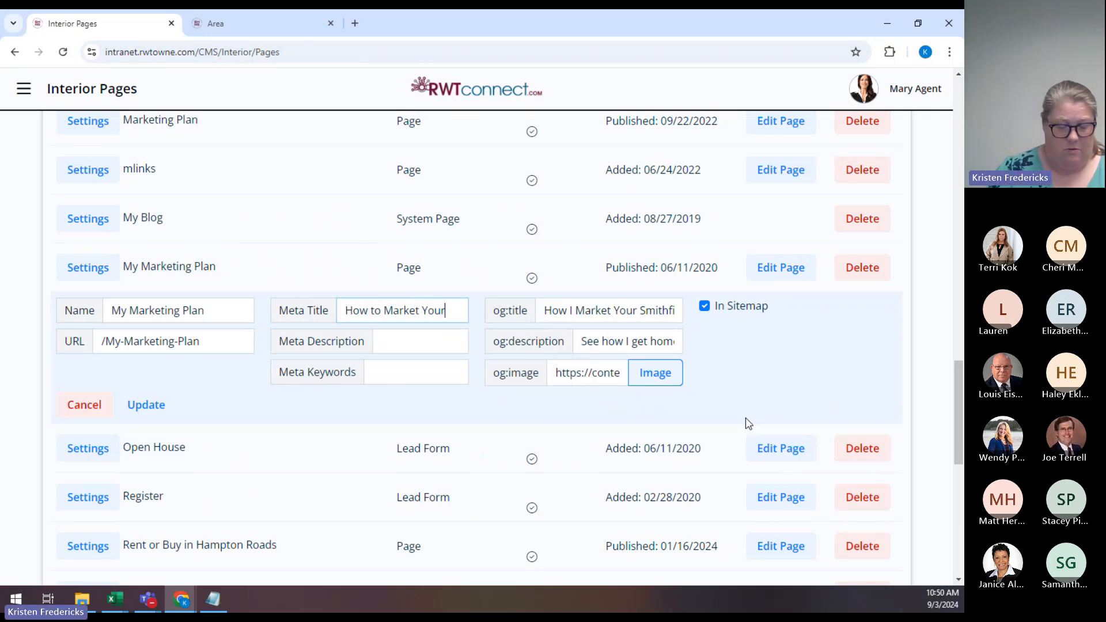
type(" Virginia Beach Home")
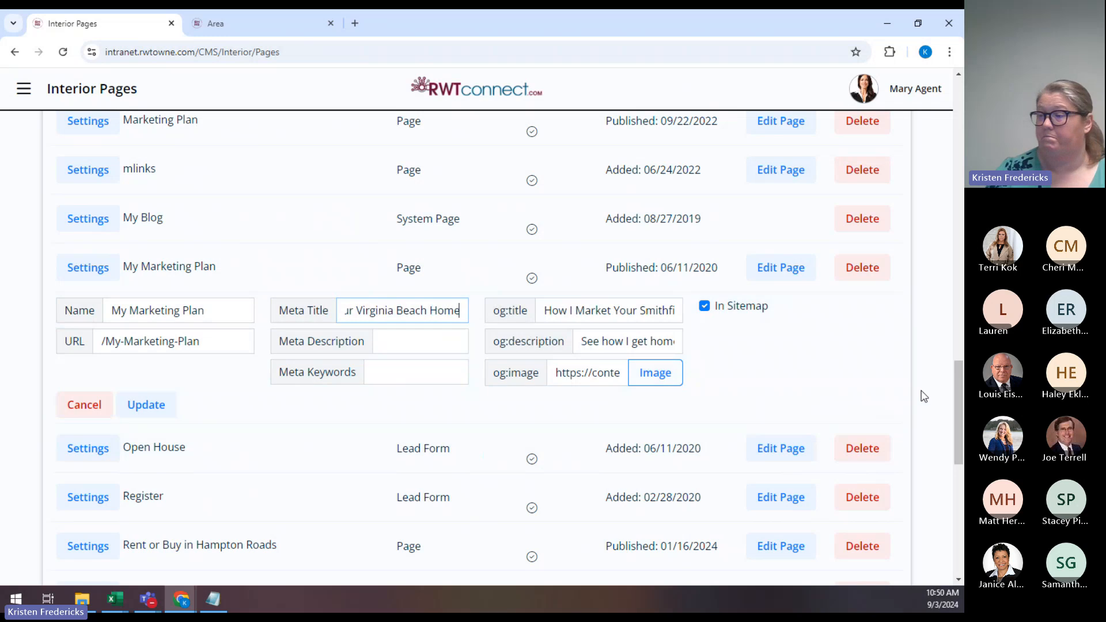
Enter a Meta Description about a sure plan to get the home sold with the agent's brokerage.
left_click(421, 341)
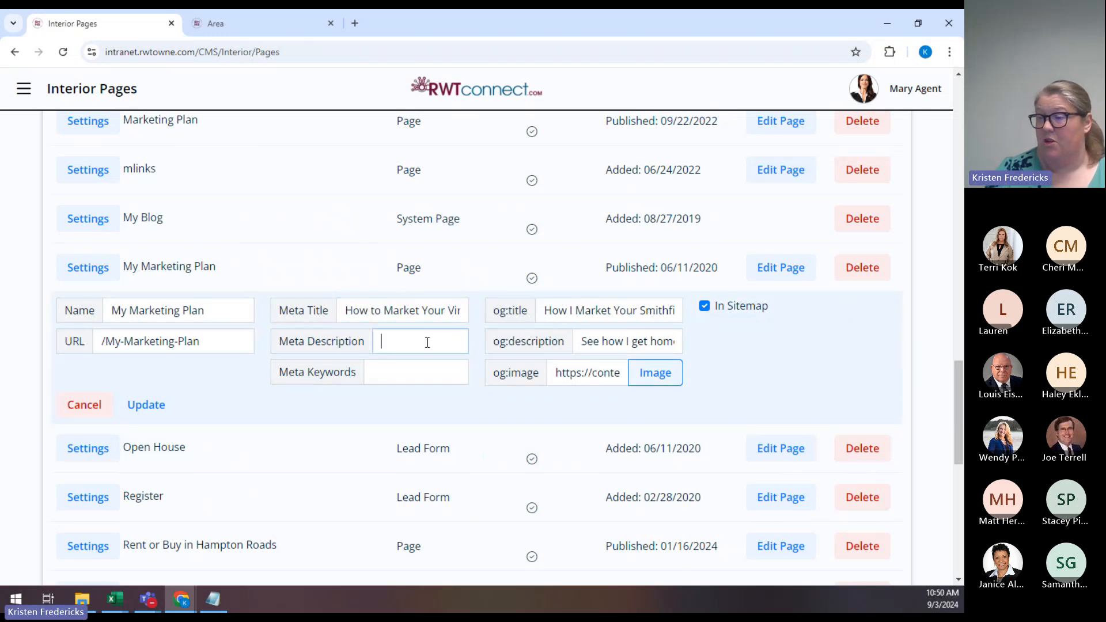
type("Here's ")
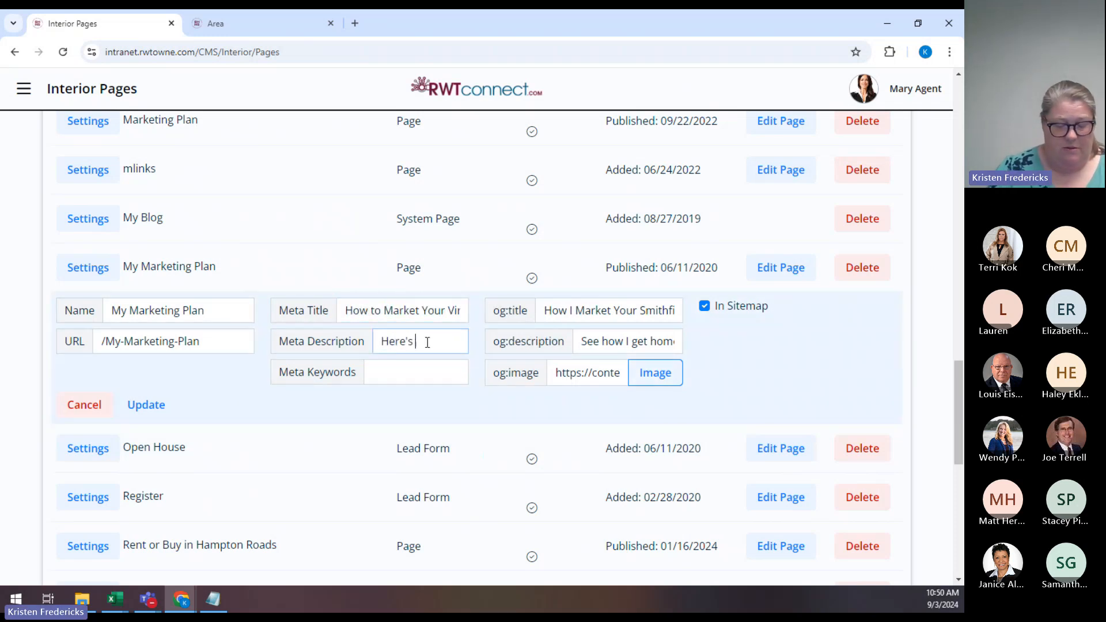
type("a sure plan to ge")
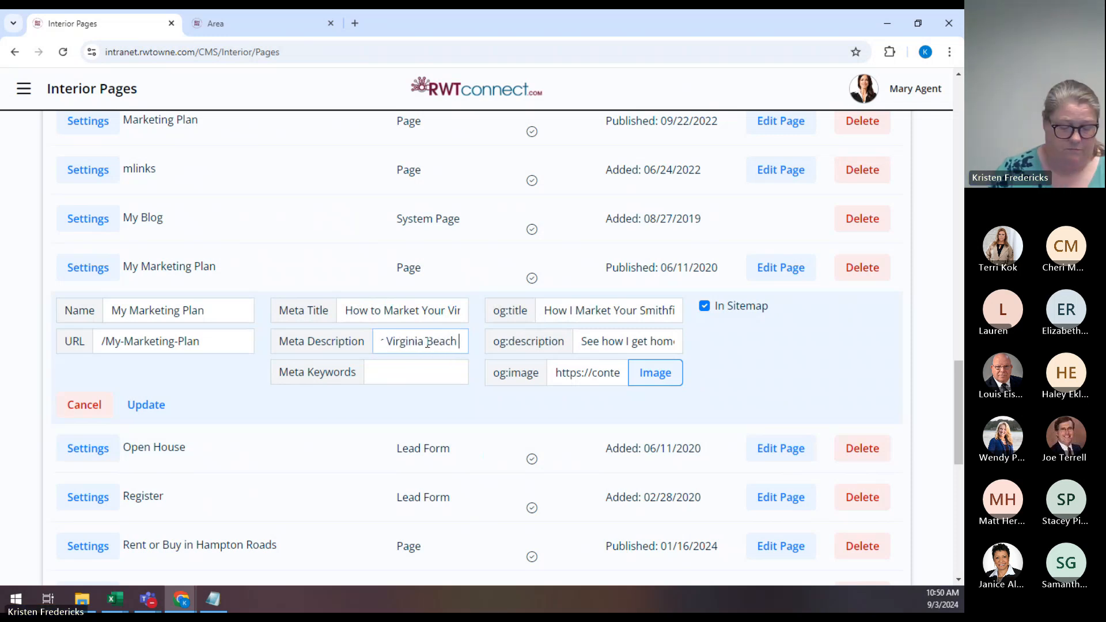
type(" home sold wi")
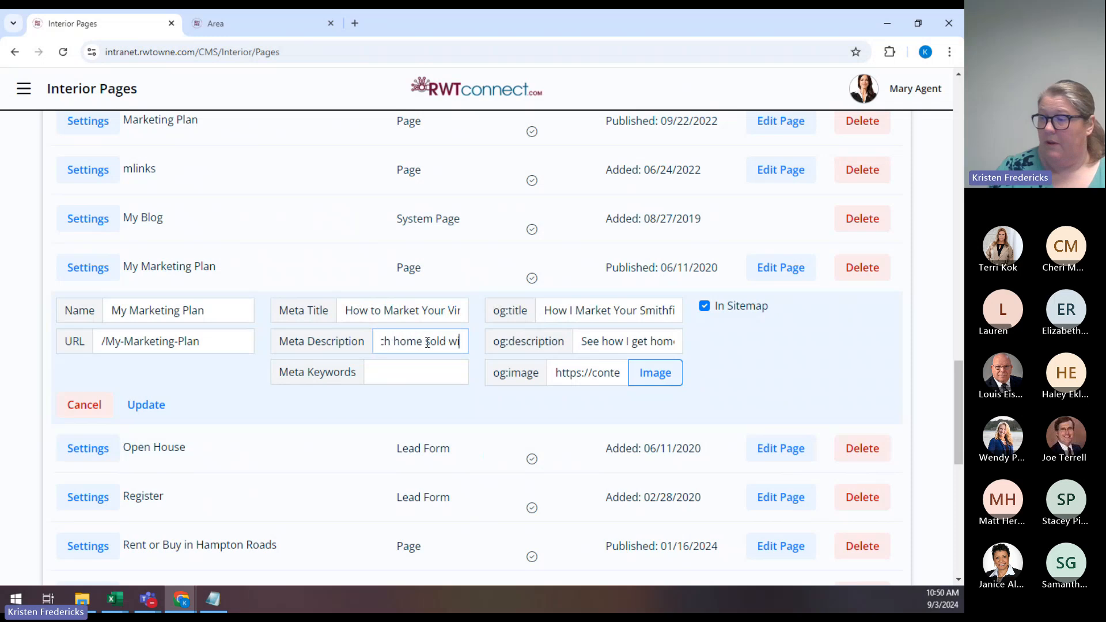
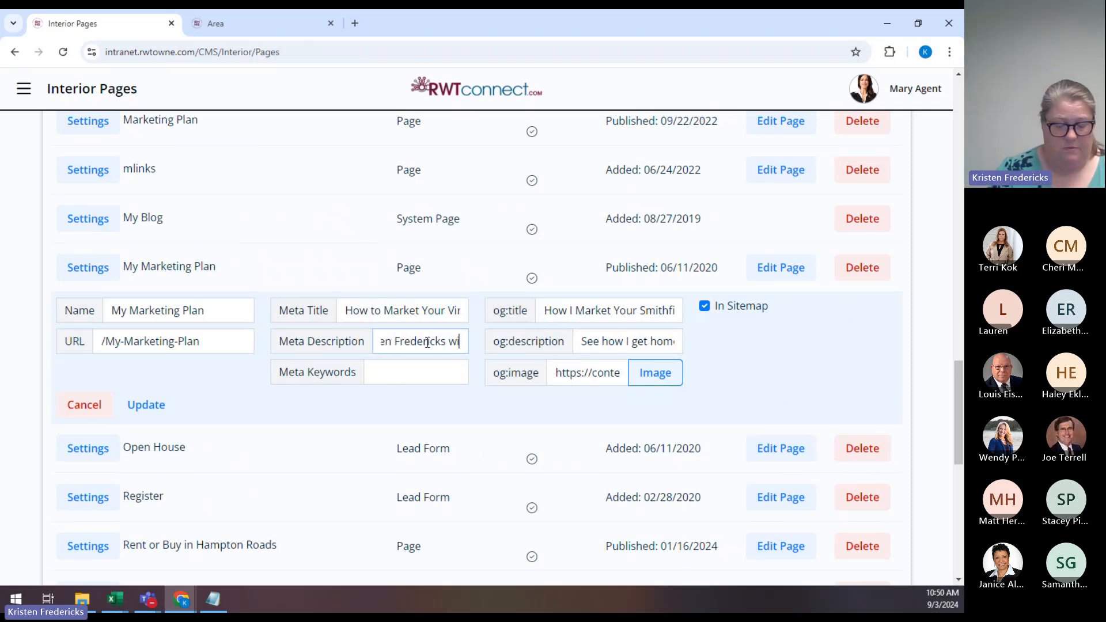
type("th Berkshire Hatha")
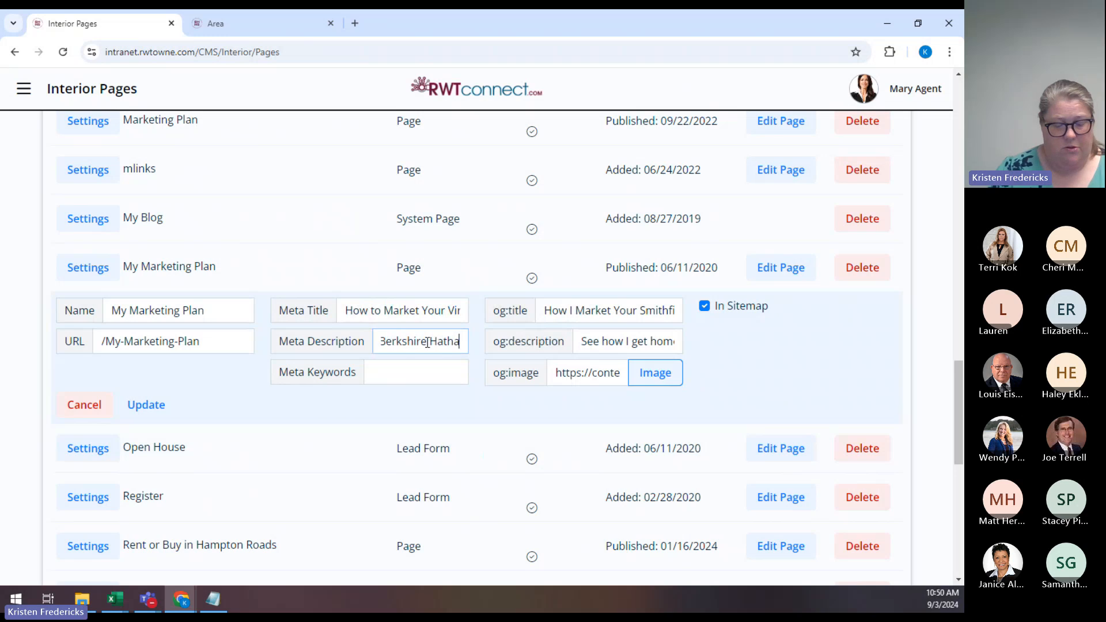
type("way HomeSer")
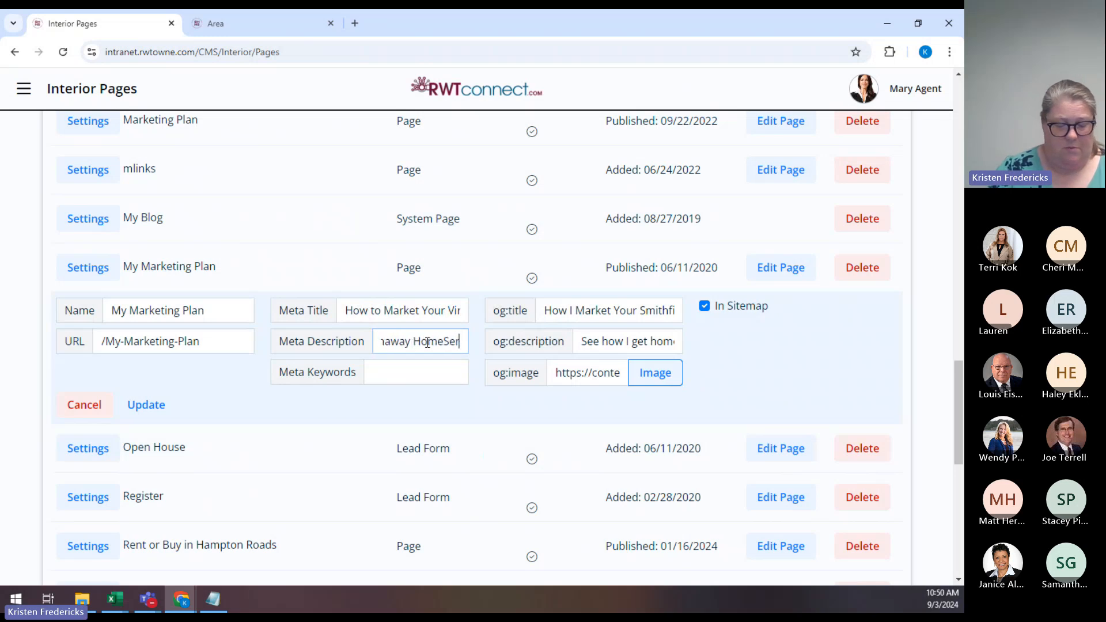
type("vices RW Towne Realty")
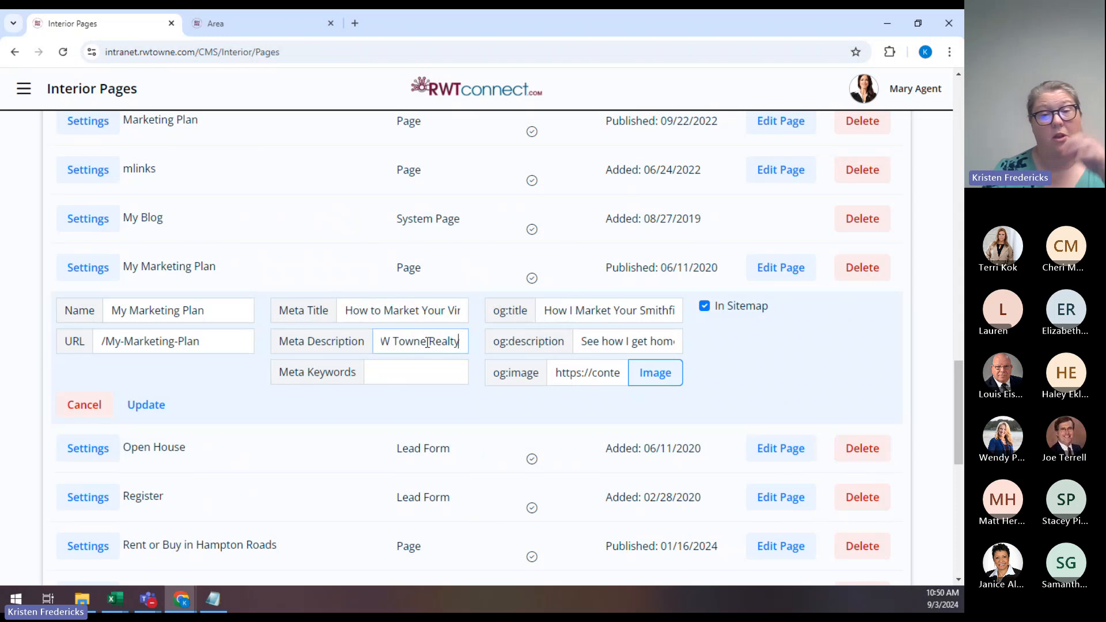
Enter the meta keywords 'sell, home, realtor, virginia beach, marketing'.
left_click(411, 368)
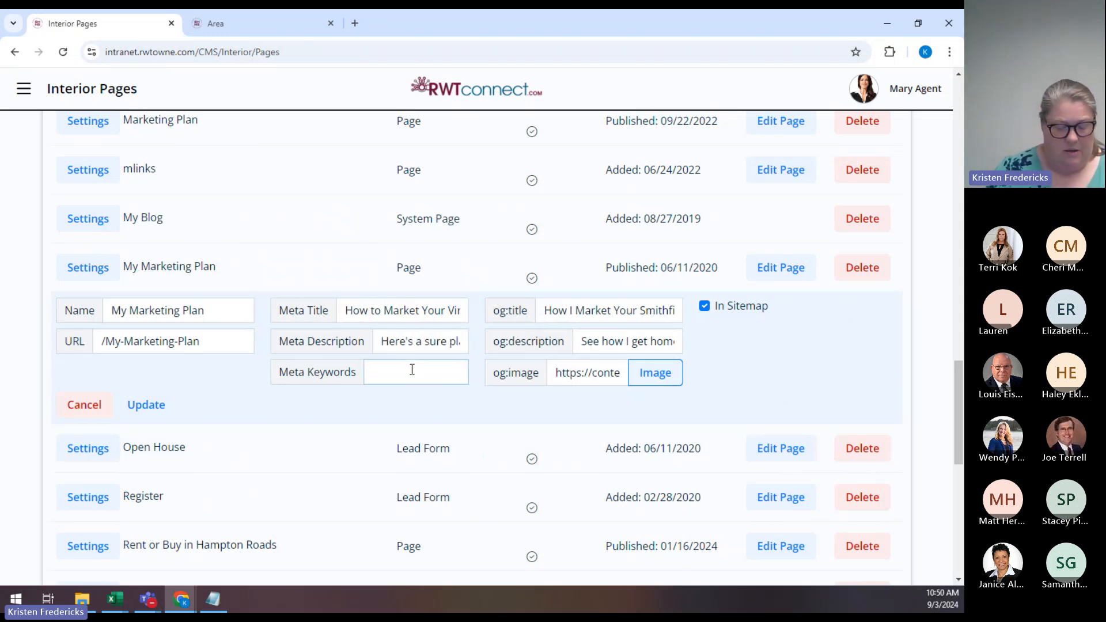
type("sell, home, re")
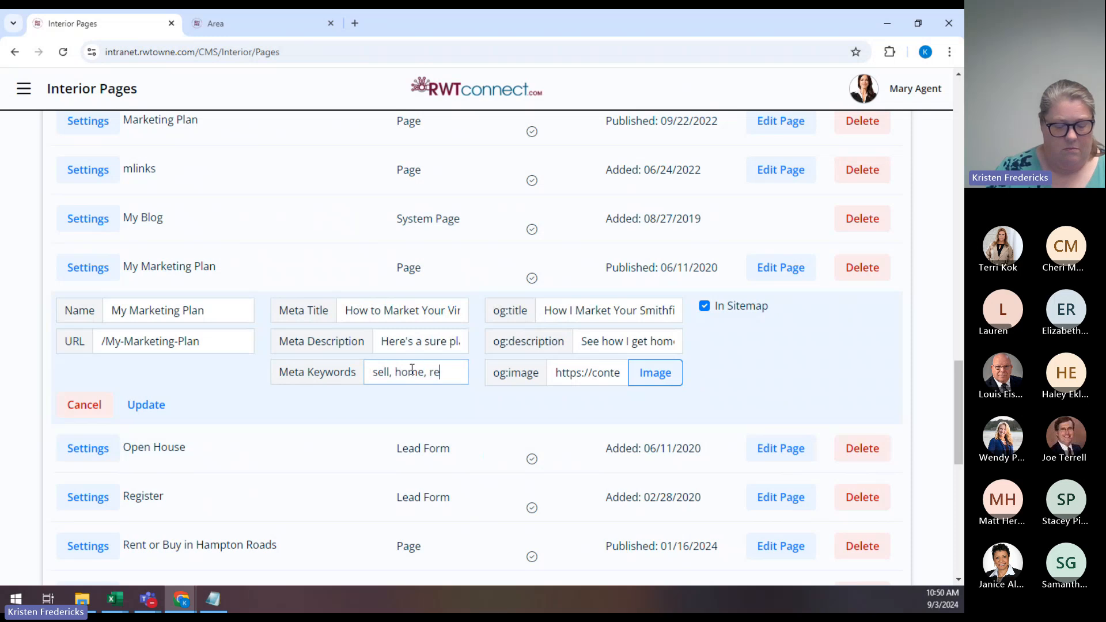
type("altor, virgin")
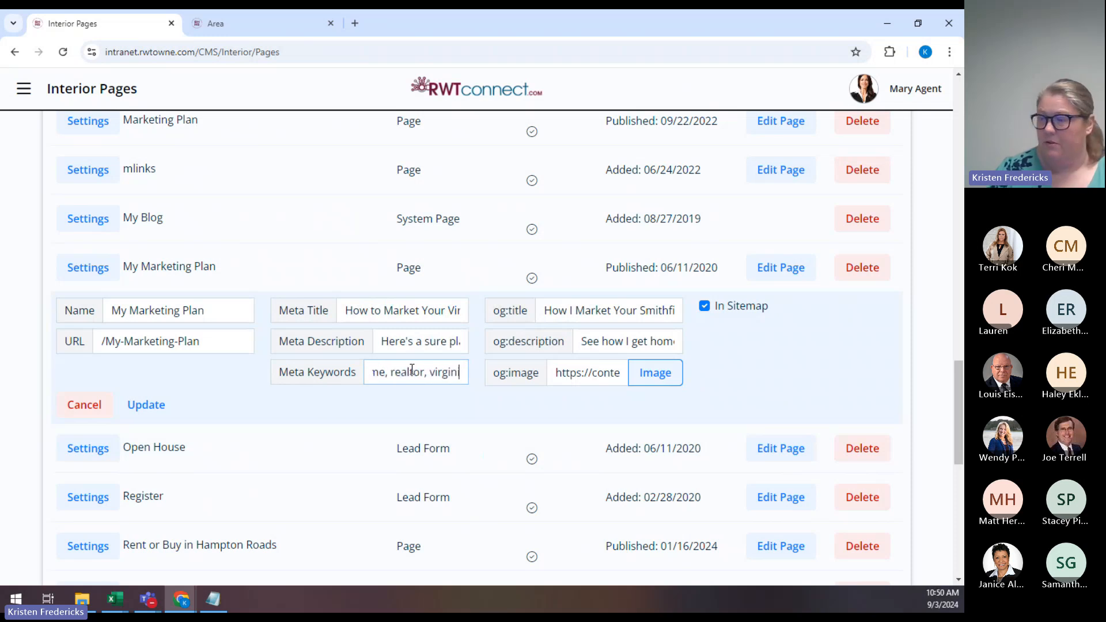
type("ia beach,")
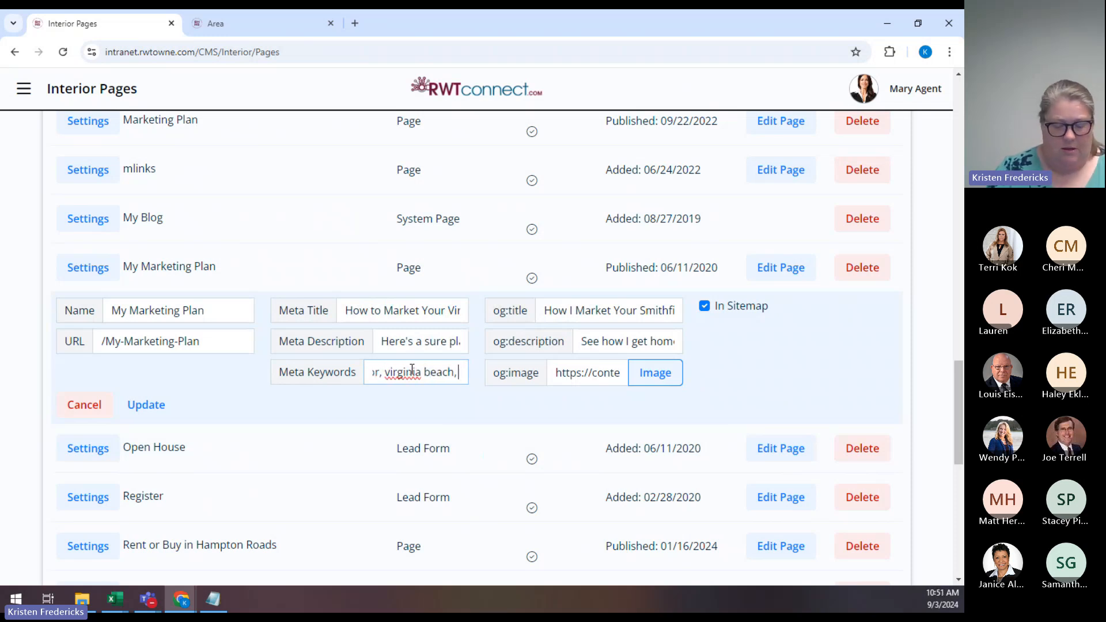
type(" marketing")
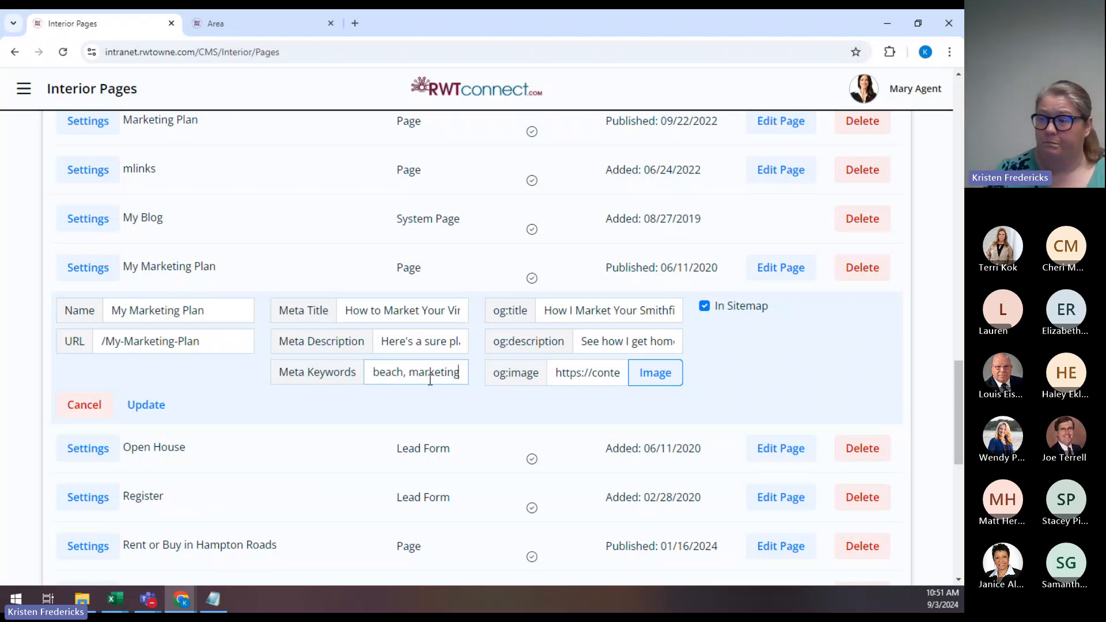
mouse_move(303, 307)
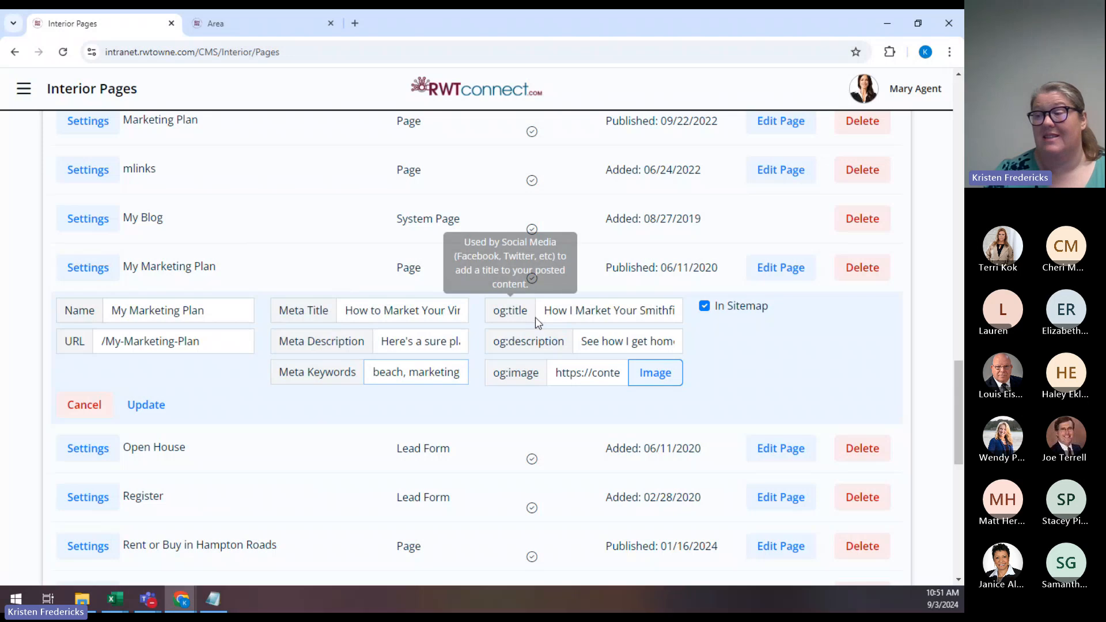
mouse_move(609, 343)
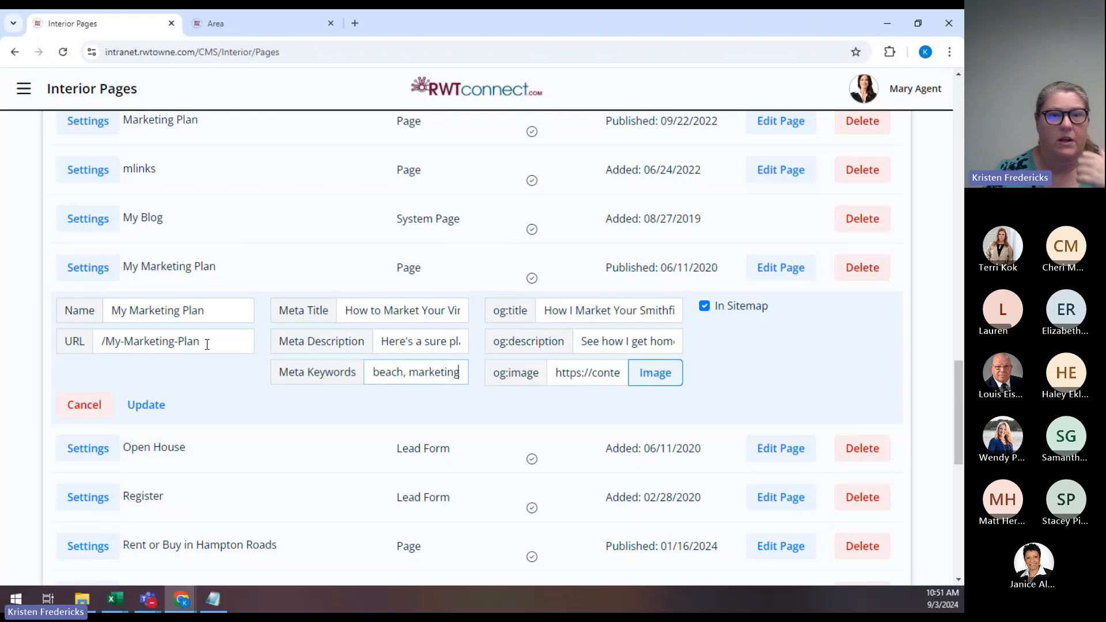
Replace the page URL /My-Marketing-Plan with /Marketing.
left_click_drag(207, 344, 105, 342)
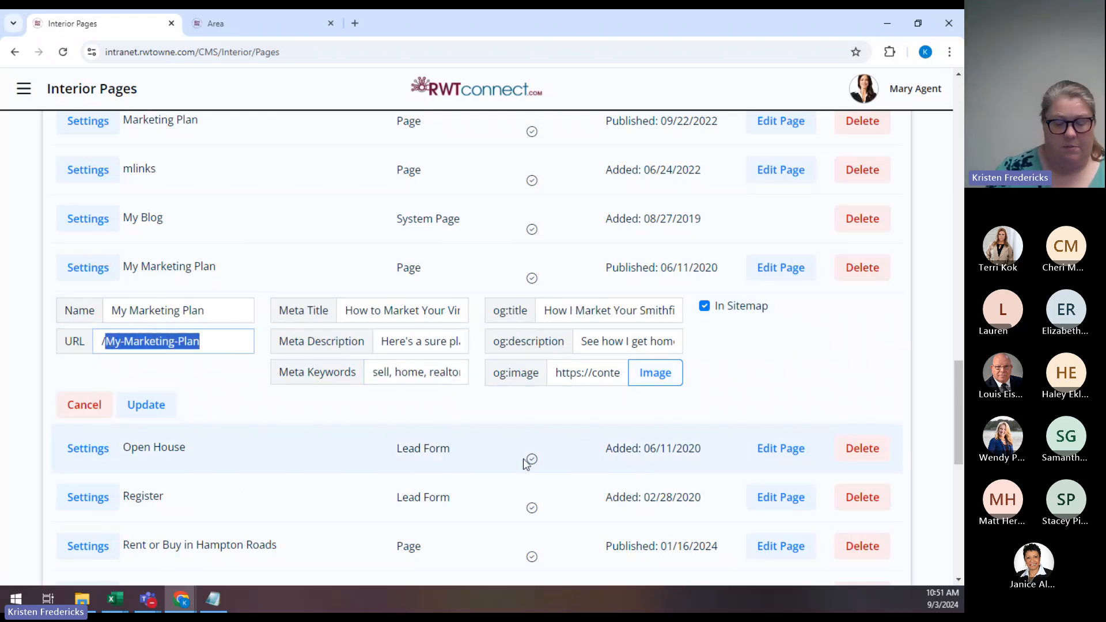
key("BackSpace")
type("Ma")
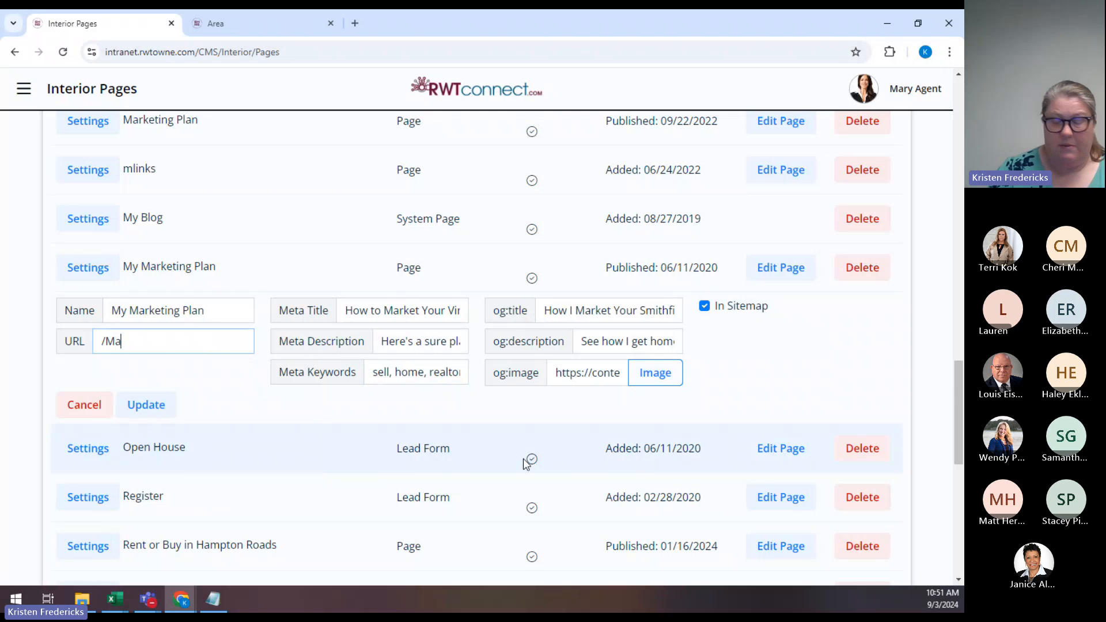
type("rketing")
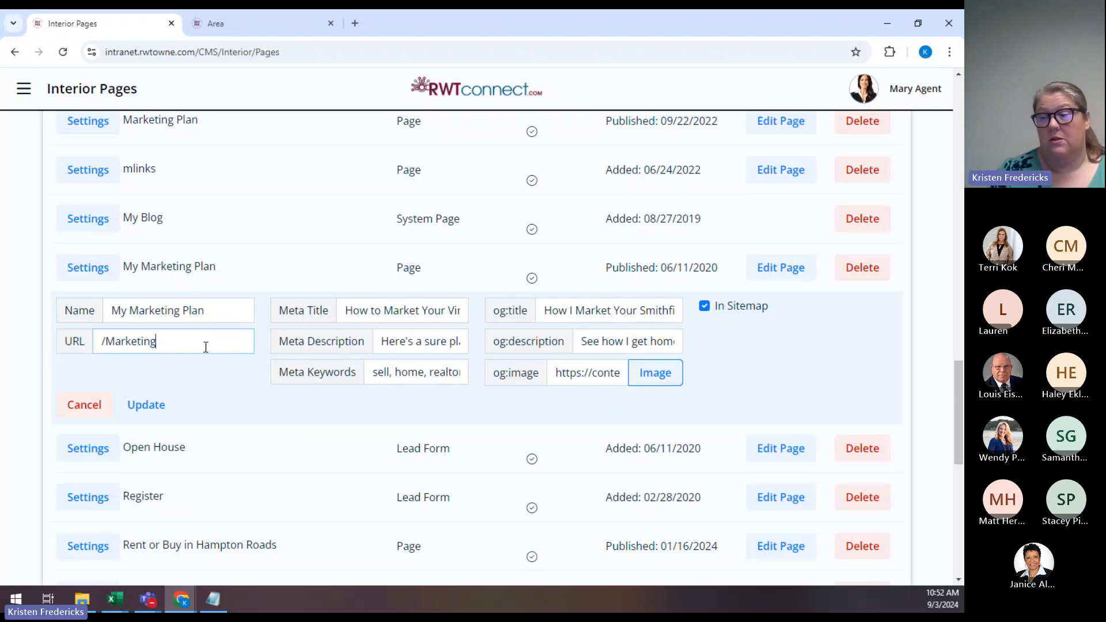
key("BackSpace")
key("BackSpace")
key("BackSpace")
key("BackSpace")
key("BackSpace")
key("BackSpace")
key("BackSpace")
key("BackSpace")
key("BackSpace")
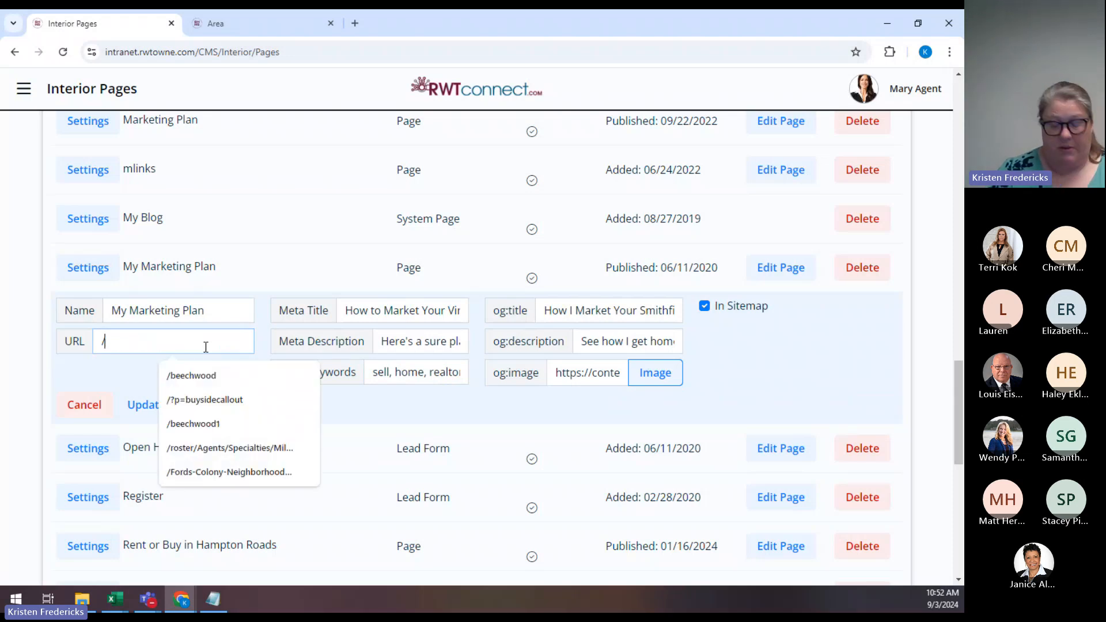
type("My")
key("BackSpace")
key("BackSpace")
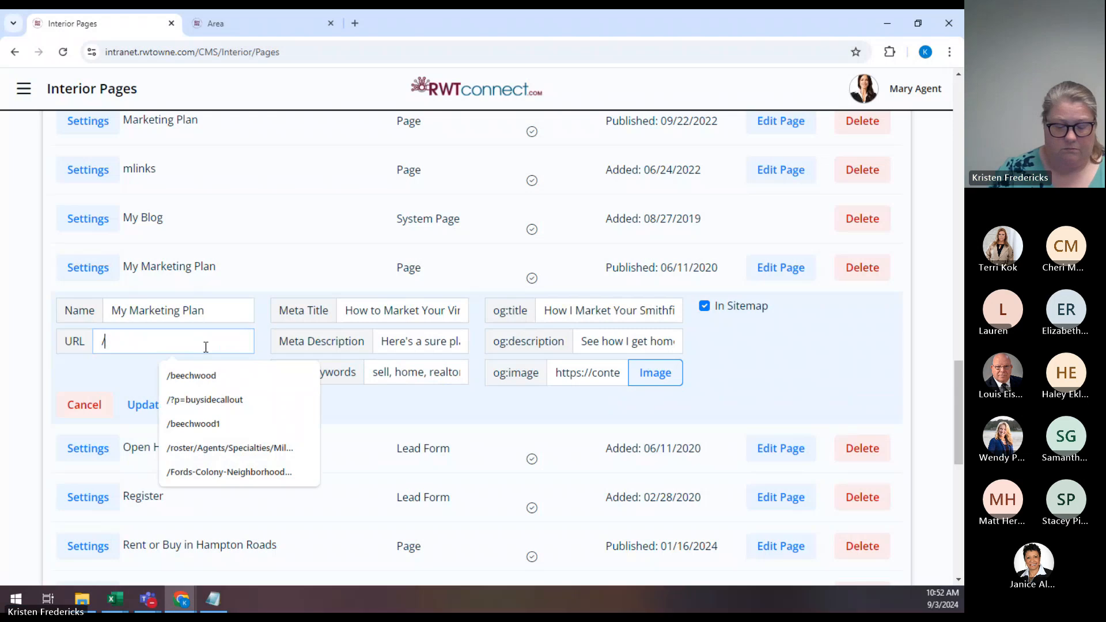
type("Marketing-")
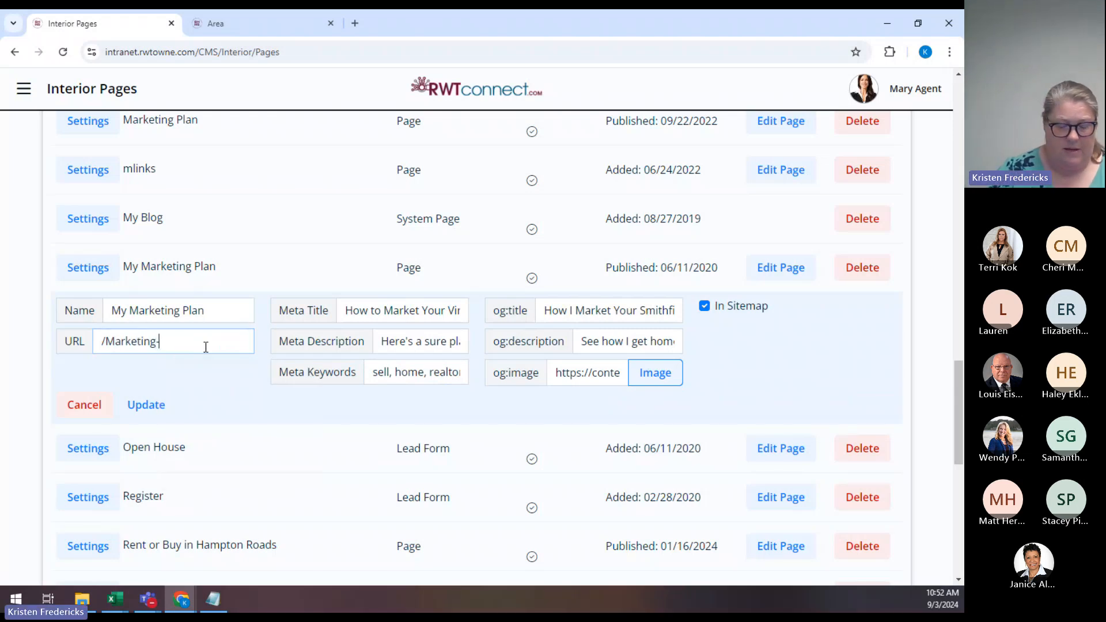
type("Plan-To-")
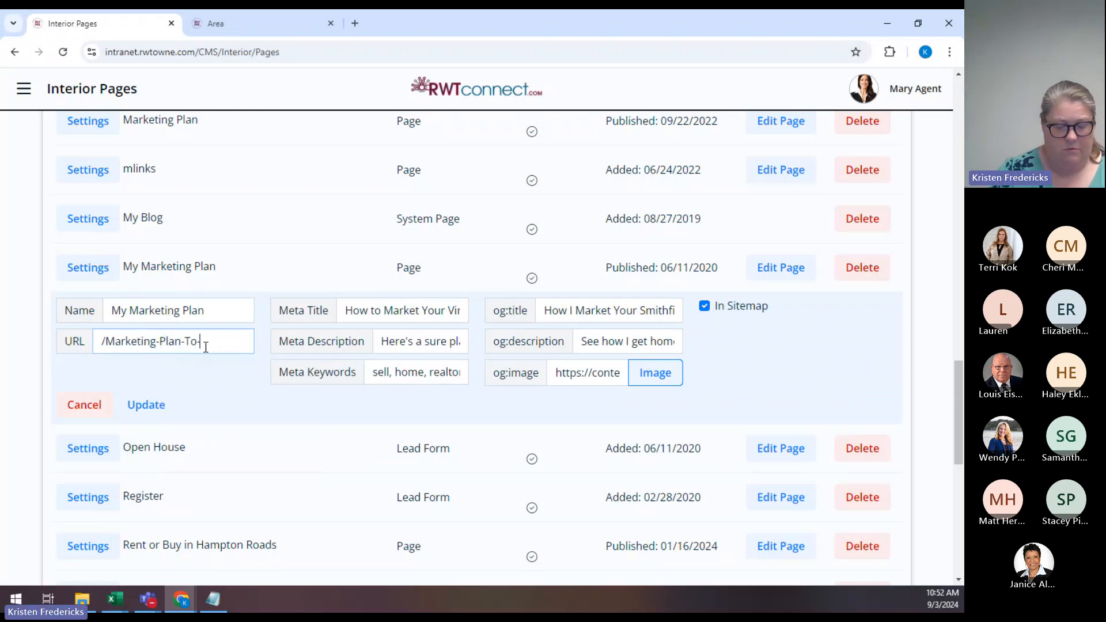
type("Sell-Your-")
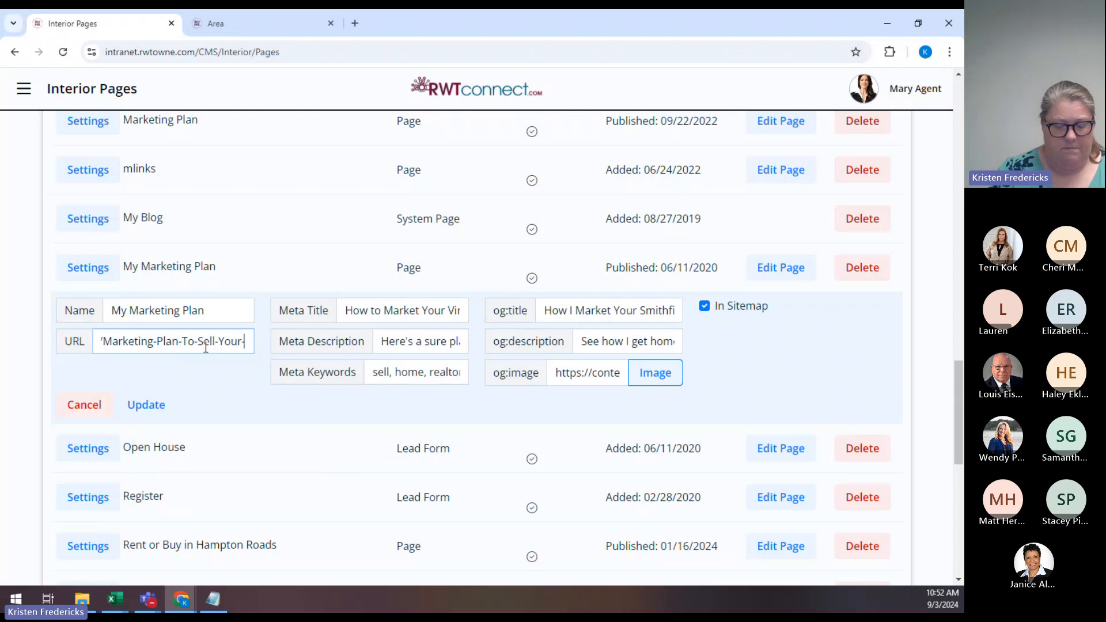
type("Home")
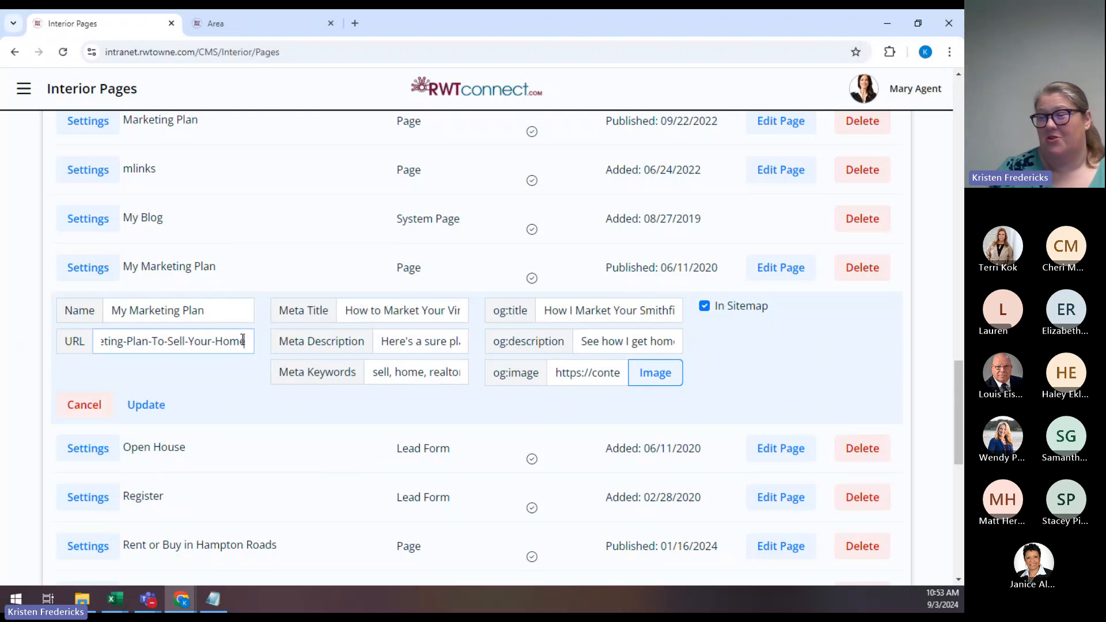
key("BackSpace")
key("BackSpace")
key("BackSpace")
key("BackSpace")
key("BackSpace")
key("BackSpace")
key("BackSpace")
key("BackSpace")
key("BackSpace")
key("BackSpace")
key("BackSpace")
key("BackSpace")
key("BackSpace")
key("BackSpace")
key("BackSpace")
key("BackSpace")
key("BackSpace")
key("BackSpace")
key("BackSpace")
key("BackSpace")
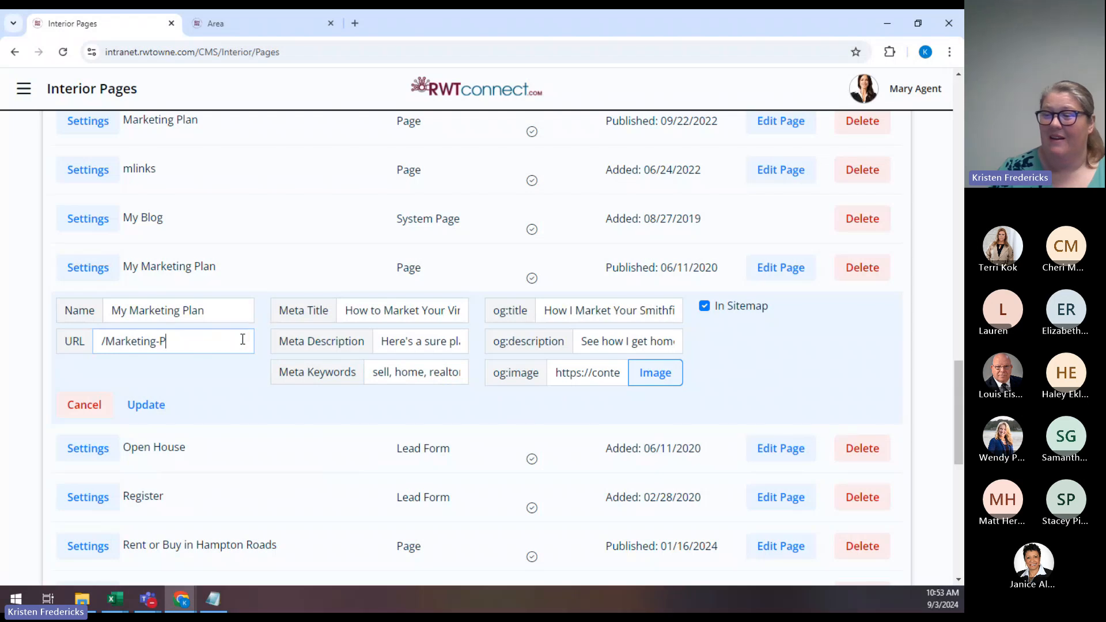
key("BackSpace")
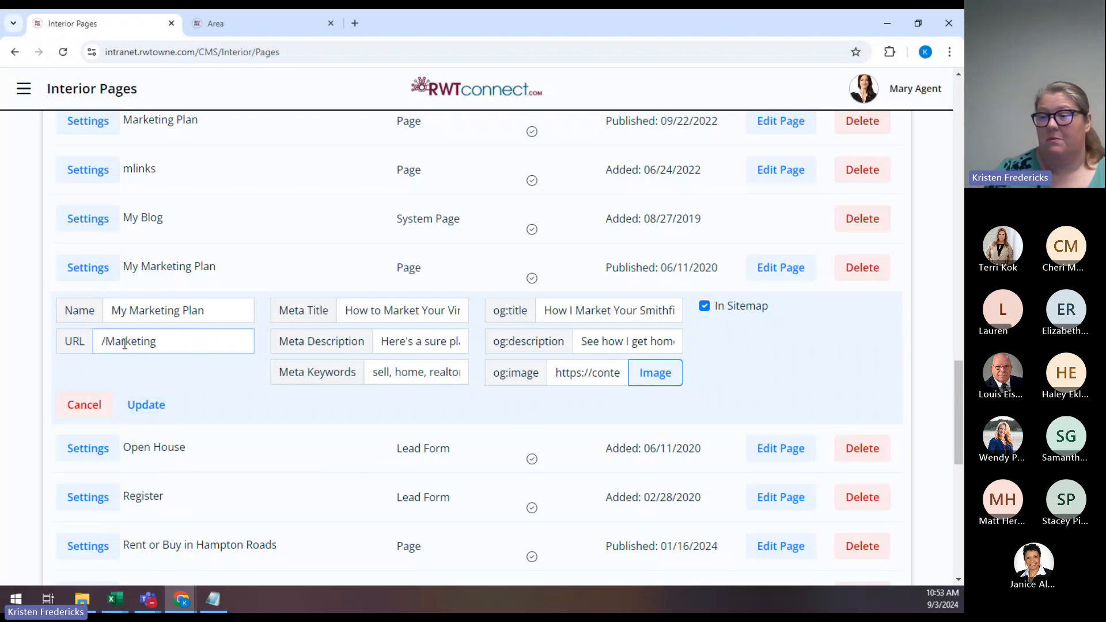
Save the /Marketing URL, then reopen and cancel the page settings to confirm it stuck.
left_click(145, 411)
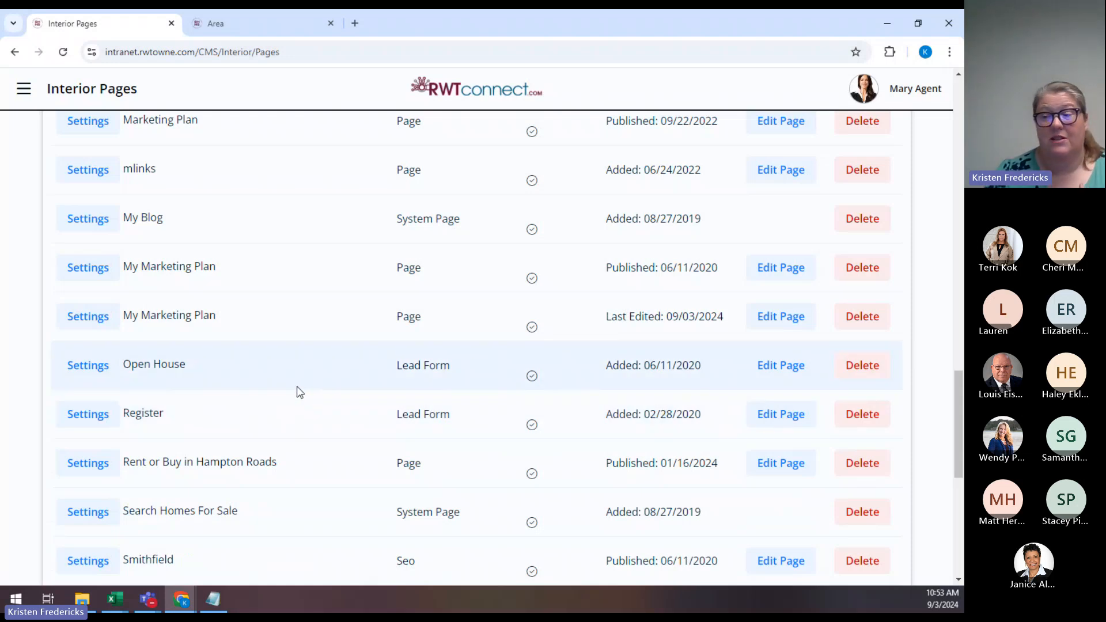
left_click(82, 320)
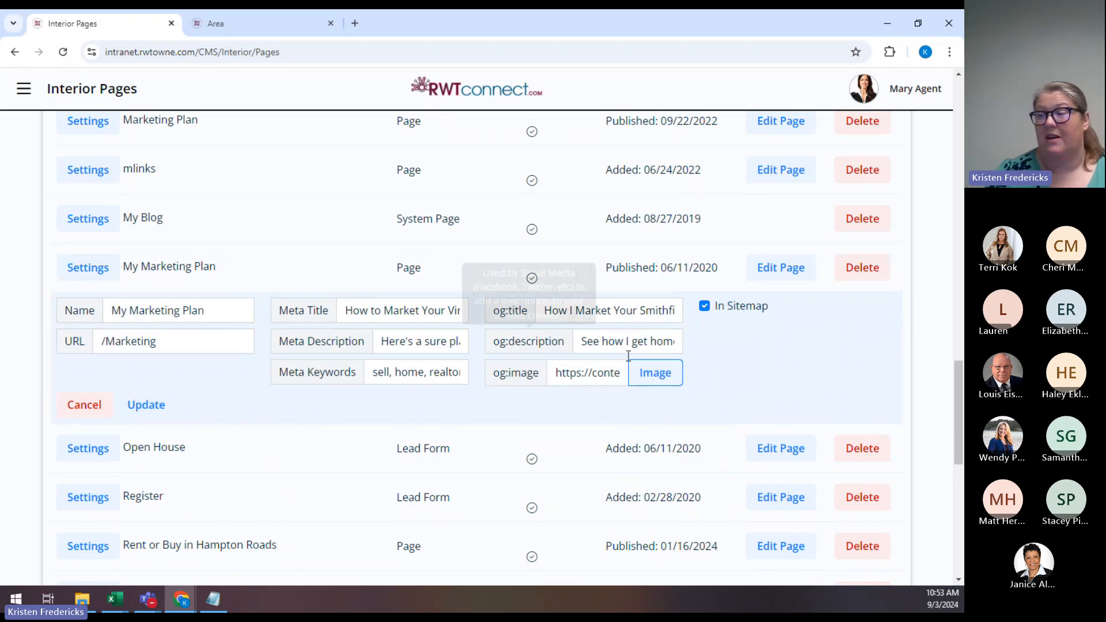
left_click(84, 404)
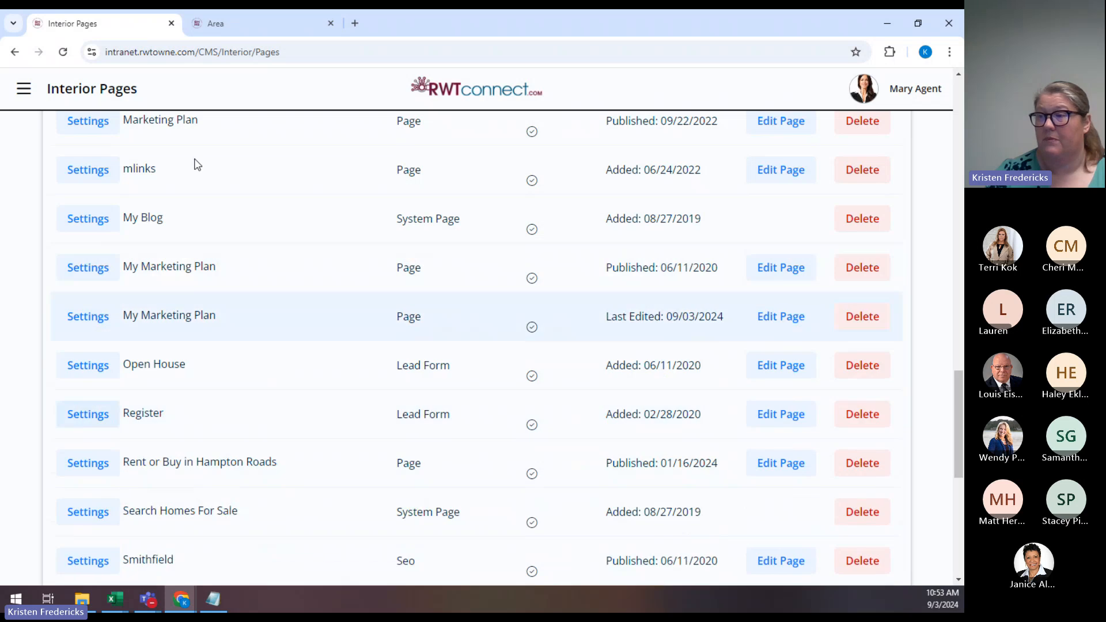
Load the live agent website at /marketing and scroll through the My Marketing Plan For You page.
left_click(240, 23)
left_click(248, 52)
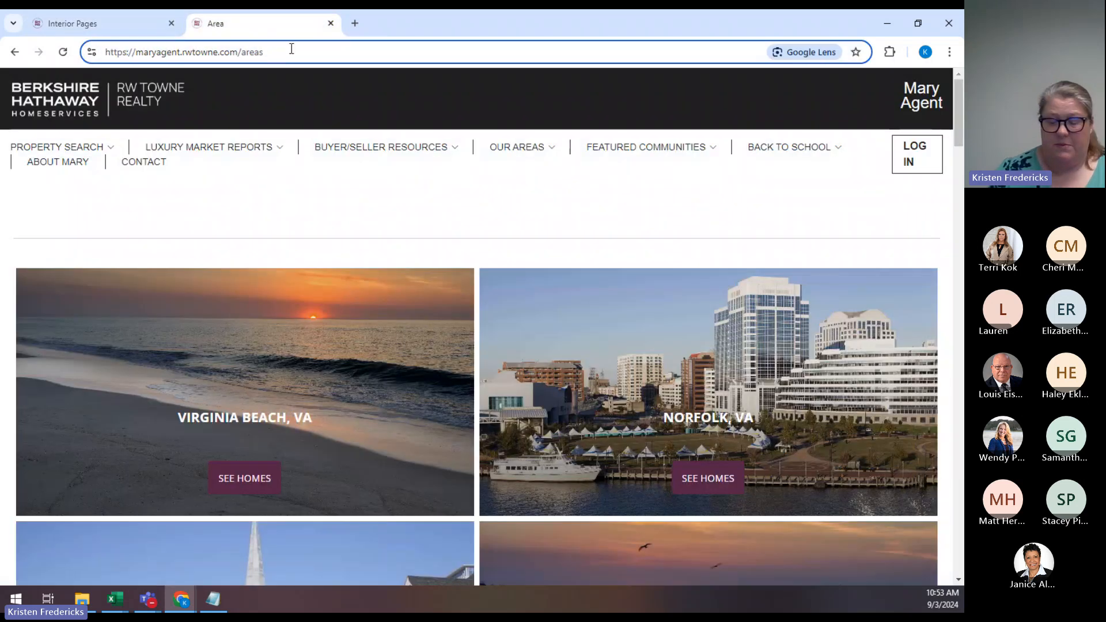
key("BackSpace")
key("BackSpace")
key("BackSpace")
key("BackSpace")
key("BackSpace")
type("marketing")
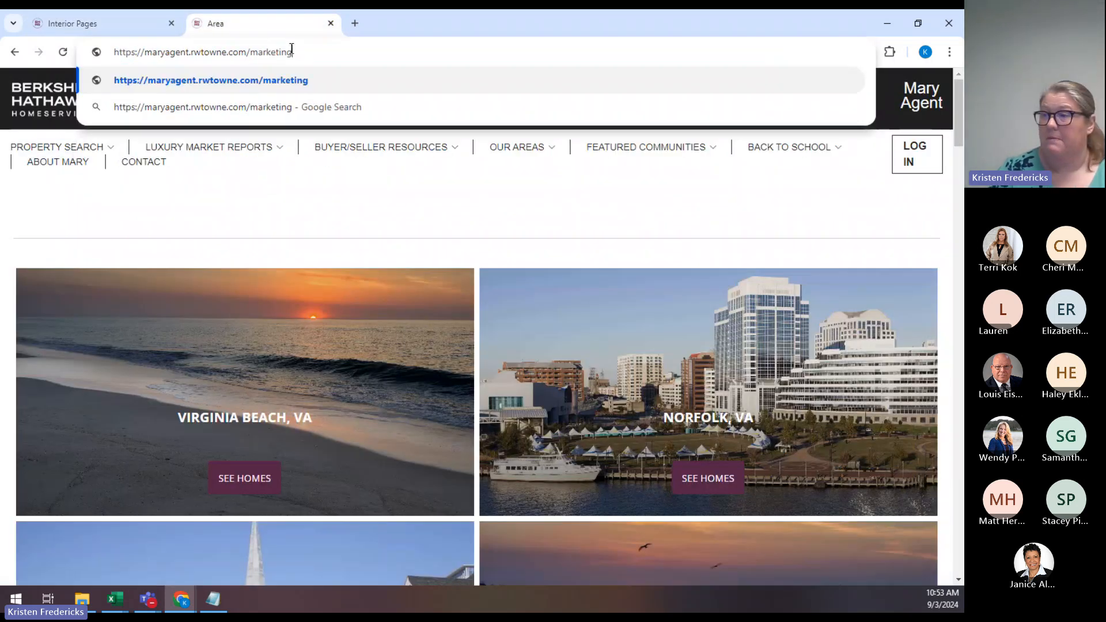
key("Return")
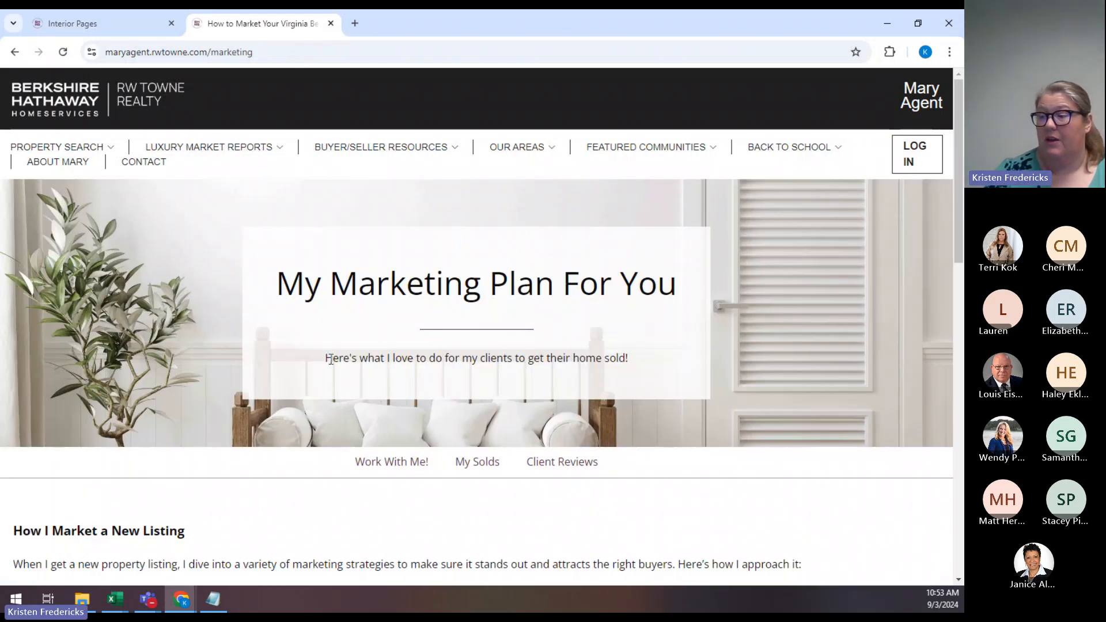
scroll(378, 351, "down", 2)
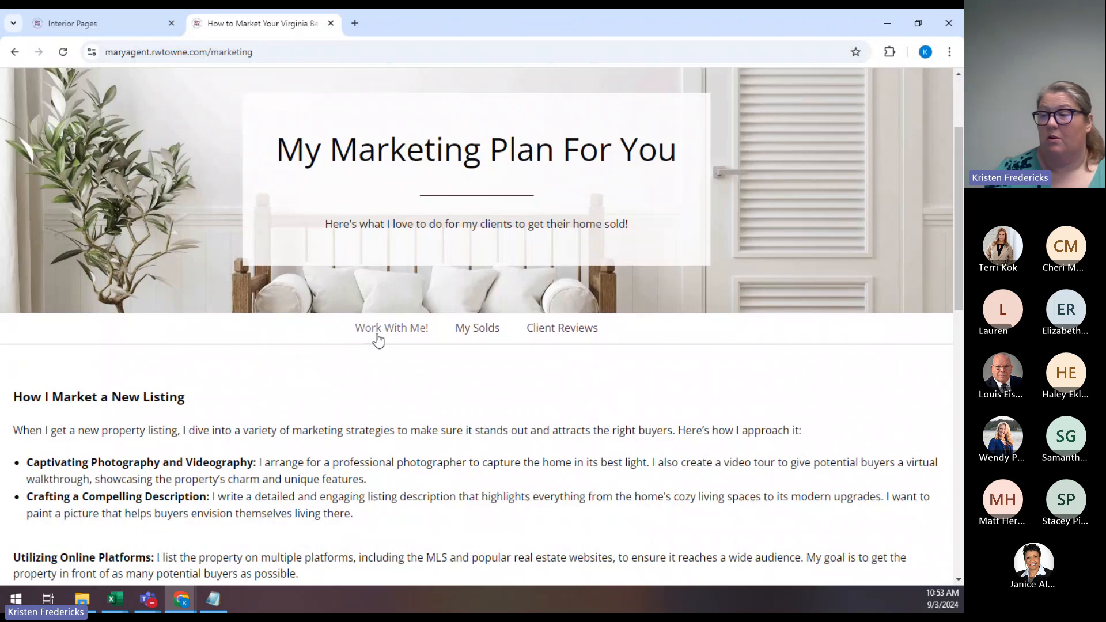
scroll(168, 211, "down", 4)
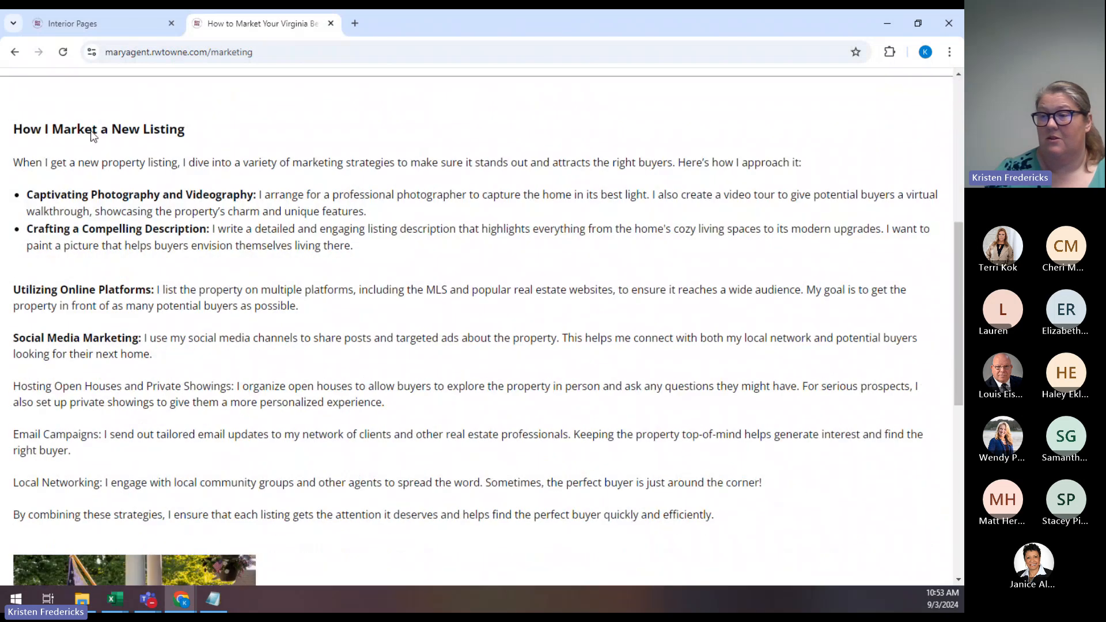
scroll(299, 323, "down", 3)
scroll(303, 340, "down", 2)
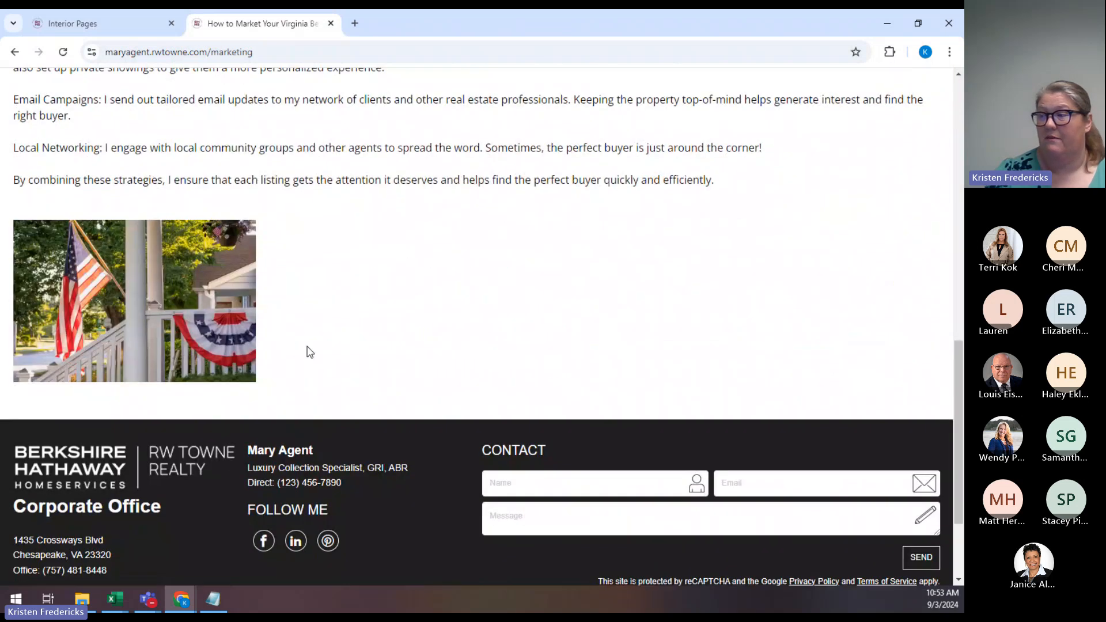
scroll(308, 351, "up", 4)
scroll(308, 351, "up", 7)
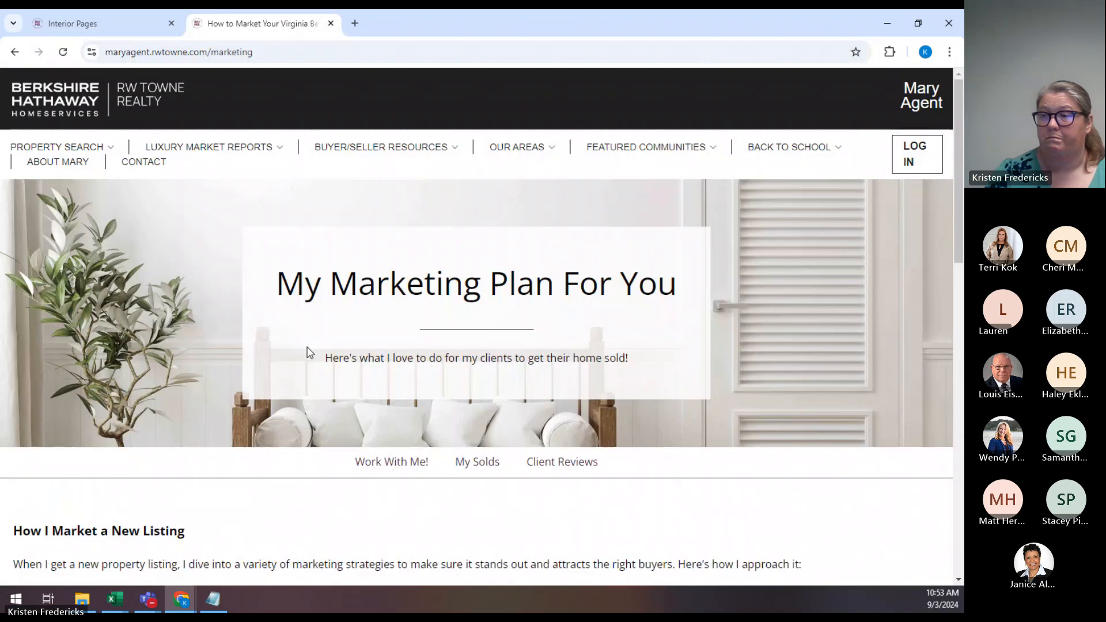
Switch back to RWTconnect's Interior Pages list and scroll through its 60 pages.
left_click(79, 26)
scroll(470, 231, "up", 15)
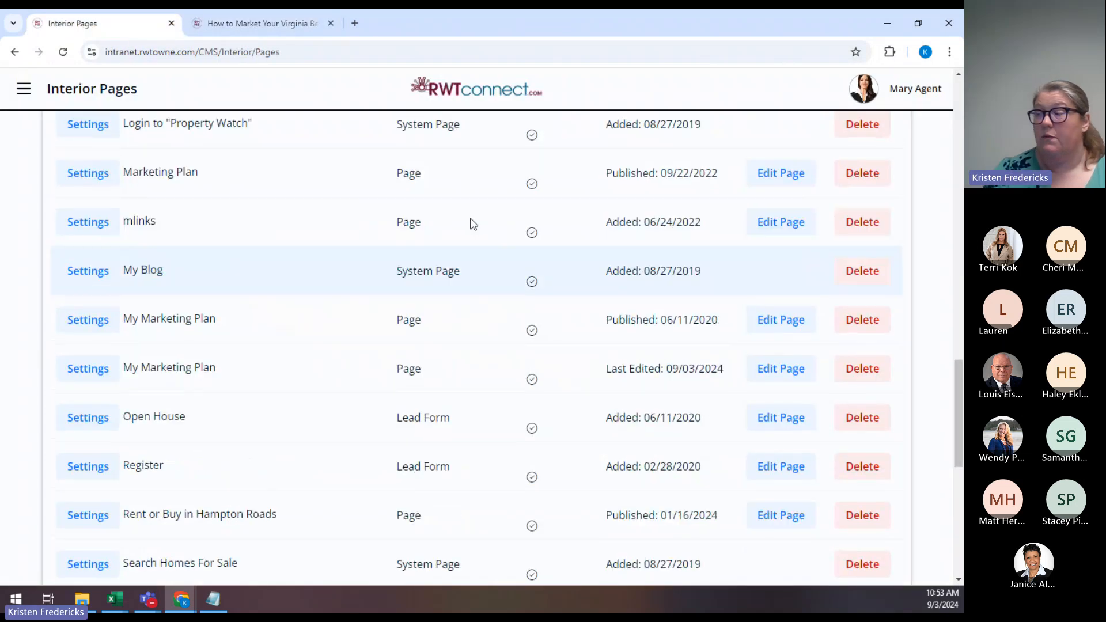
scroll(473, 244, "up", 5)
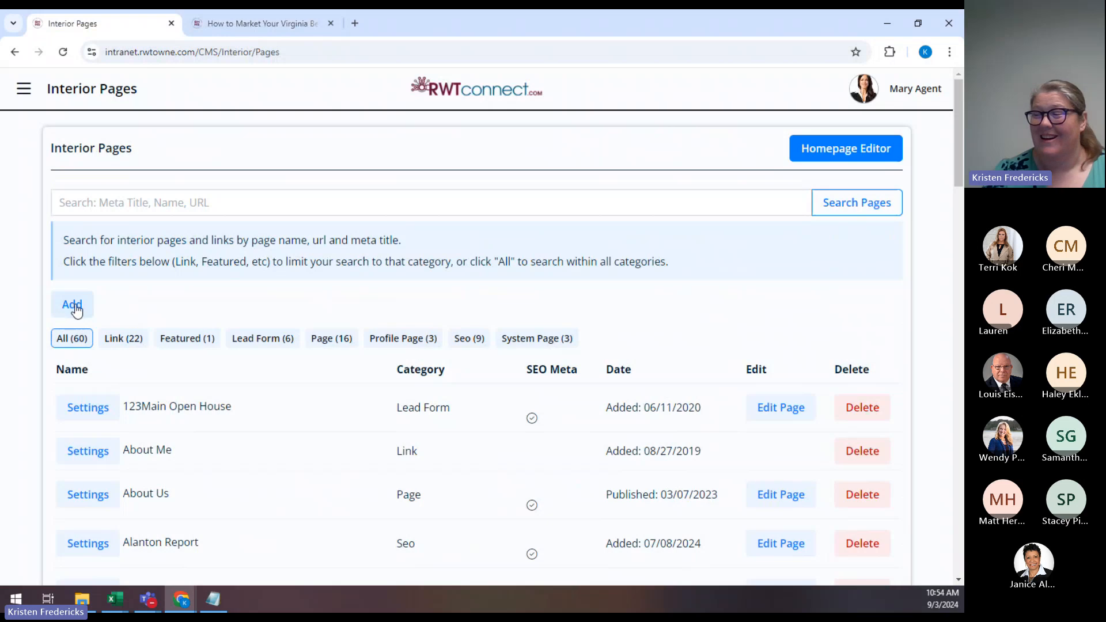
scroll(391, 321, "down", 5)
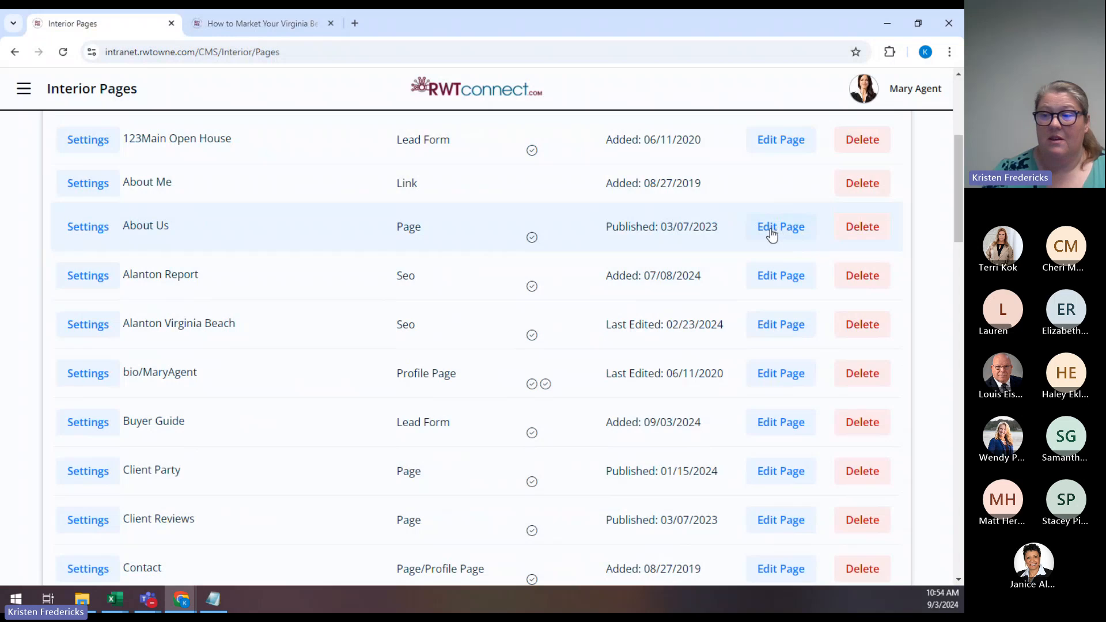
left_click(86, 278)
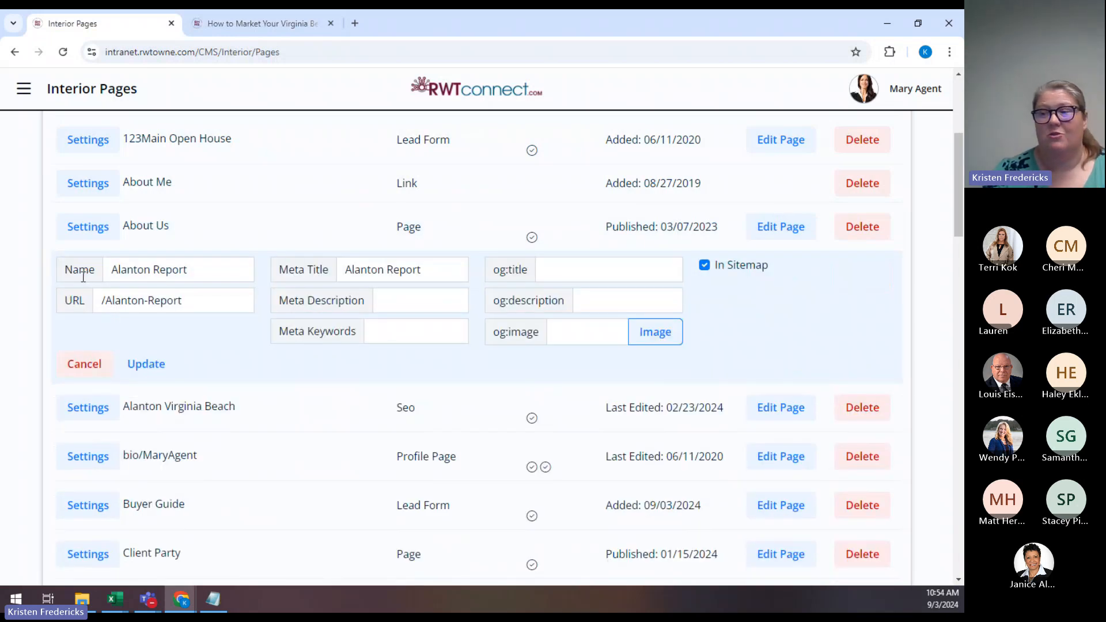
mouse_move(305, 270)
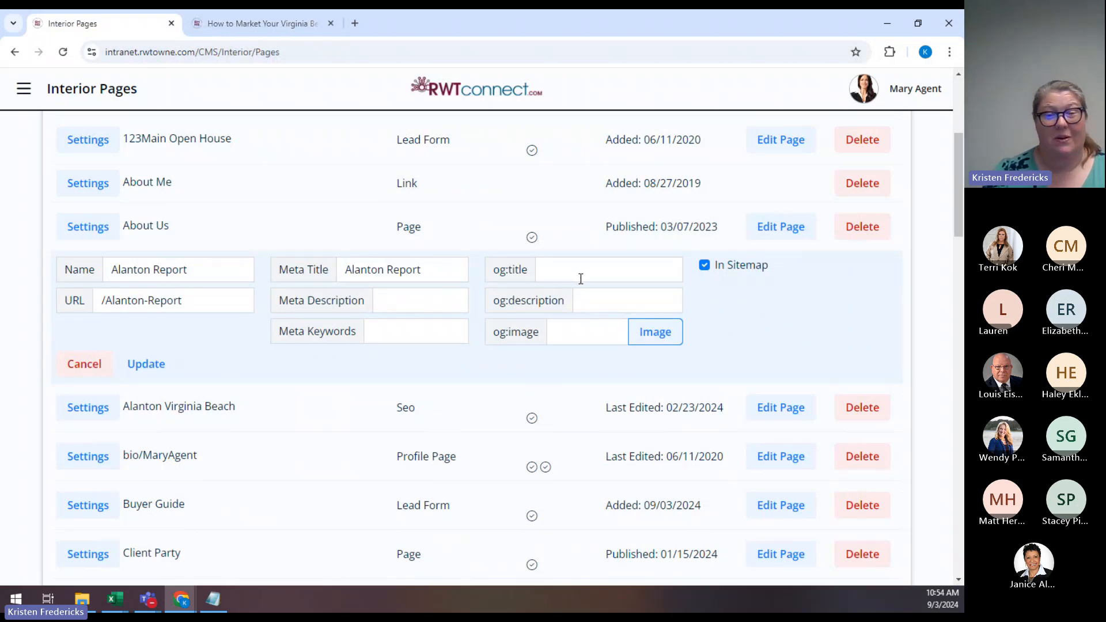
left_click(94, 366)
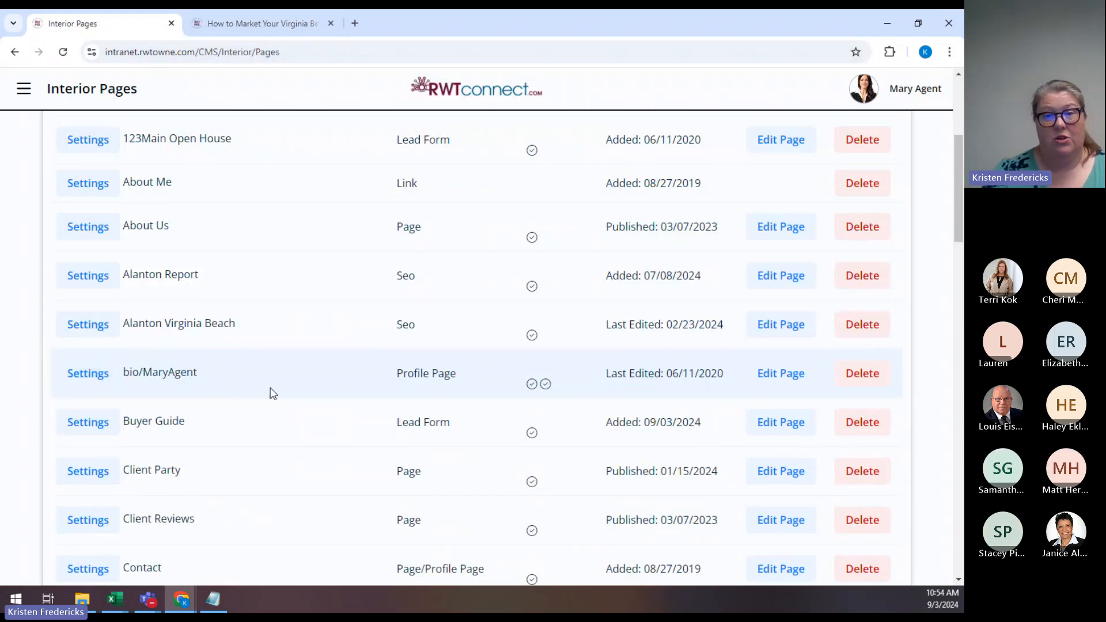